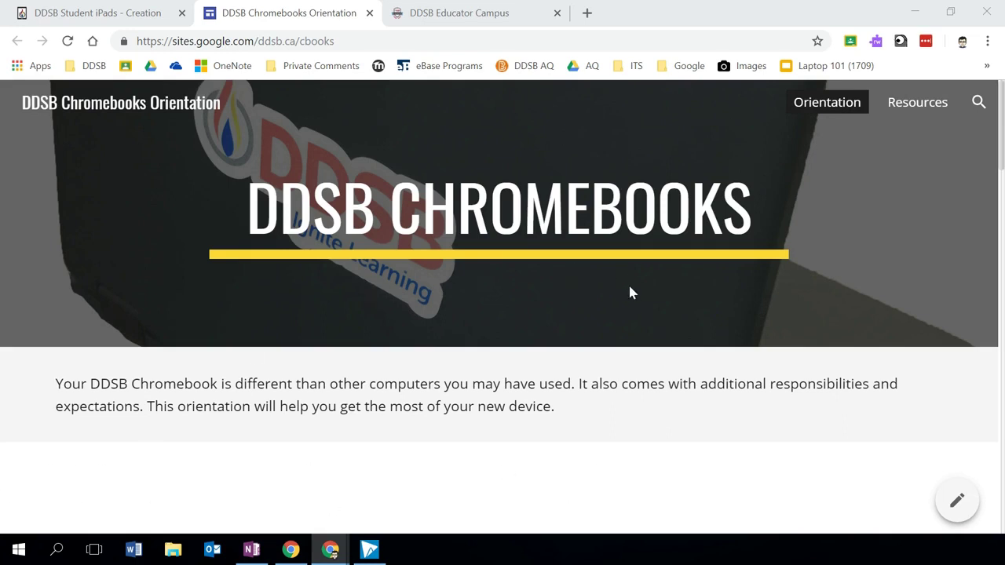
# Look through the DDSB Chromebooks Orientation page down to the Orientation Video section.
pyautogui.scroll(-1, 630, 291)
pyautogui.scroll(1, 632, 292)
pyautogui.scroll(-1, 486, 206)
pyautogui.scroll(-7, 500, 262)
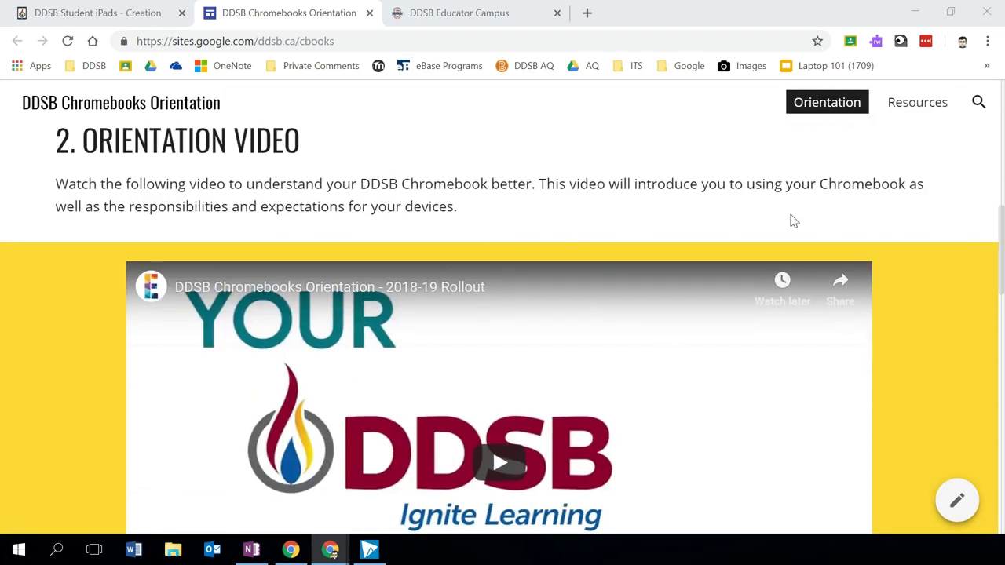
# Examine the DDSB Student iPads site, viewing its Home, Helpful Tips, Student Portfolios and Assessment pages.
pyautogui.click(79, 16)
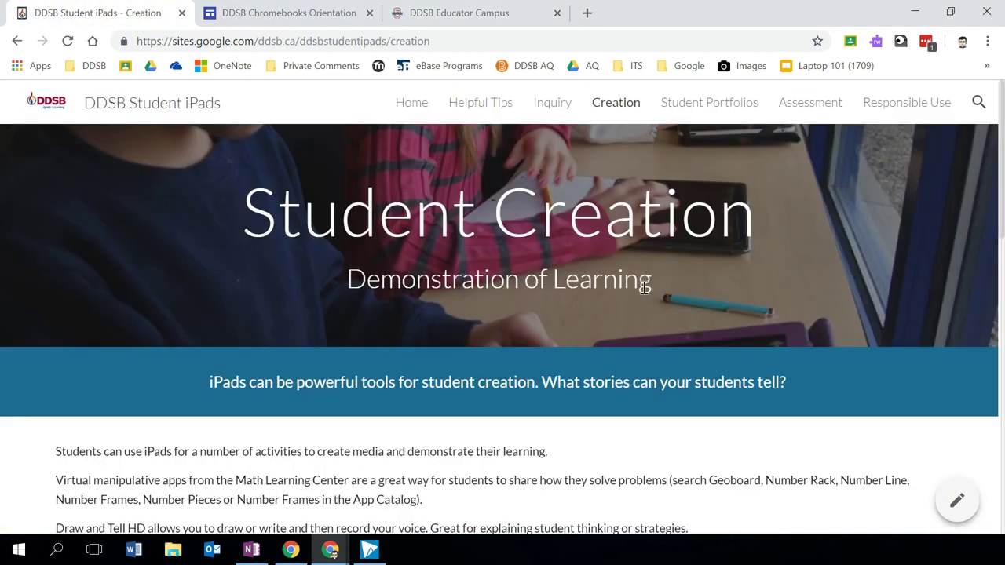
pyautogui.click(165, 104)
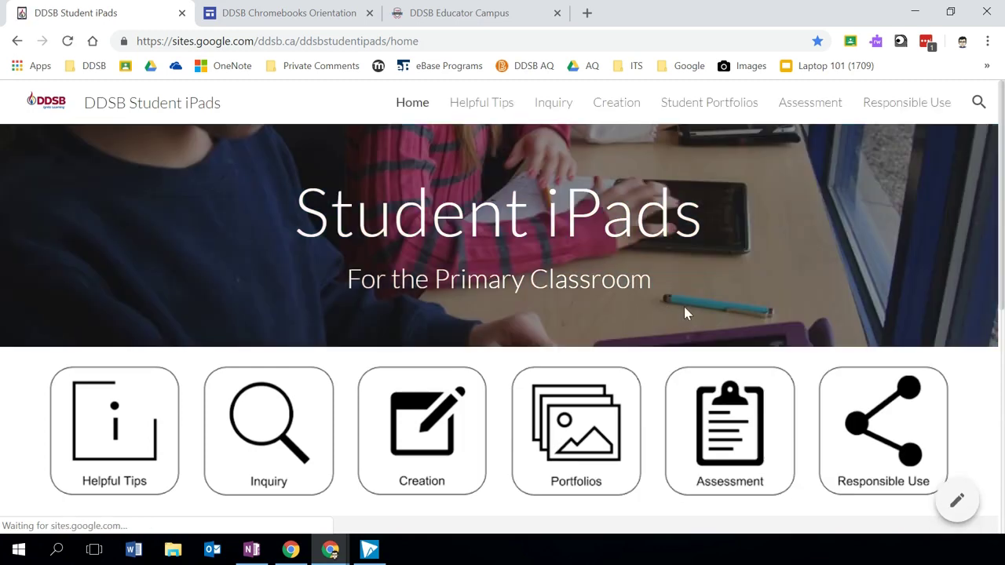
pyautogui.scroll(-5, 733, 348)
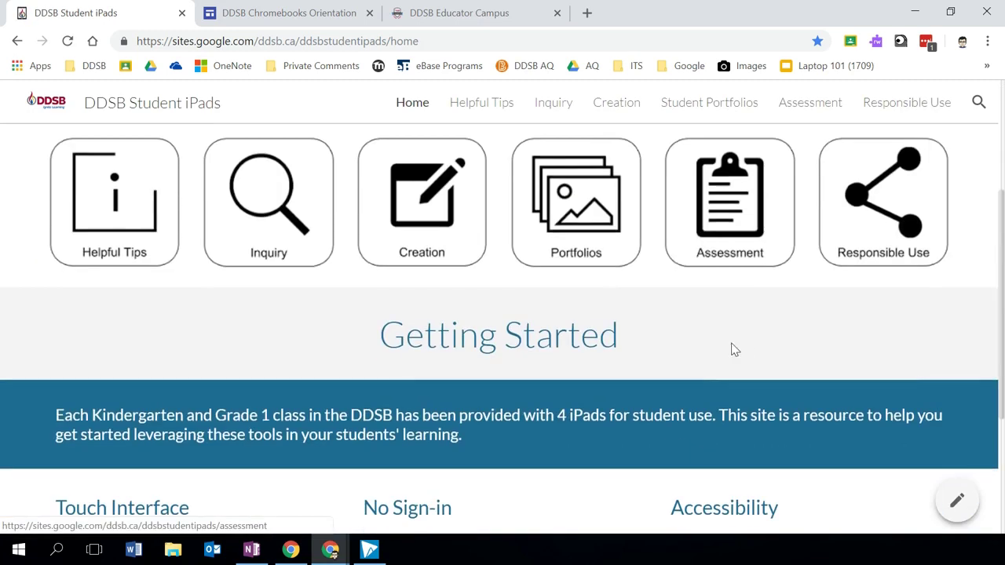
pyautogui.scroll(3, 624, 153)
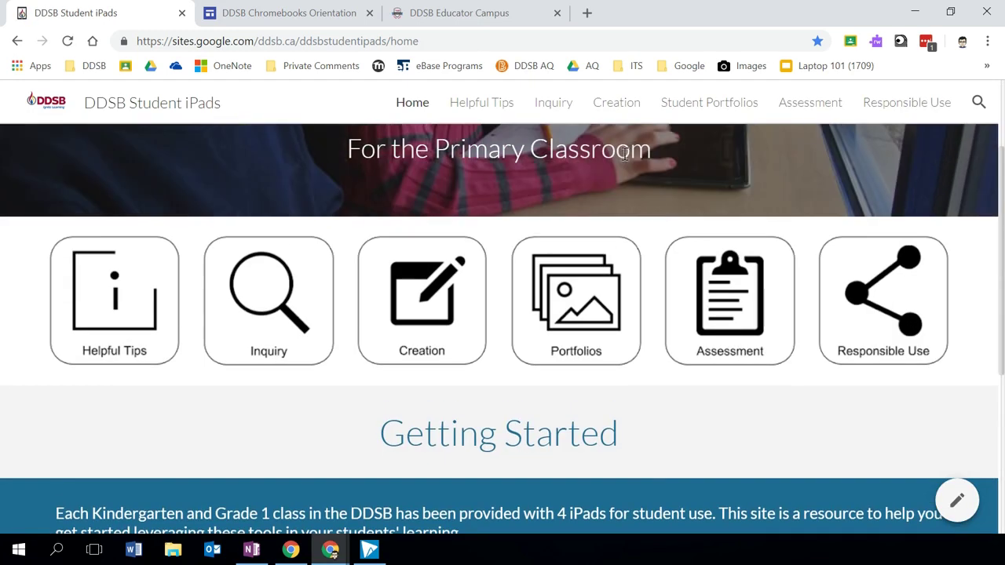
pyautogui.click(486, 109)
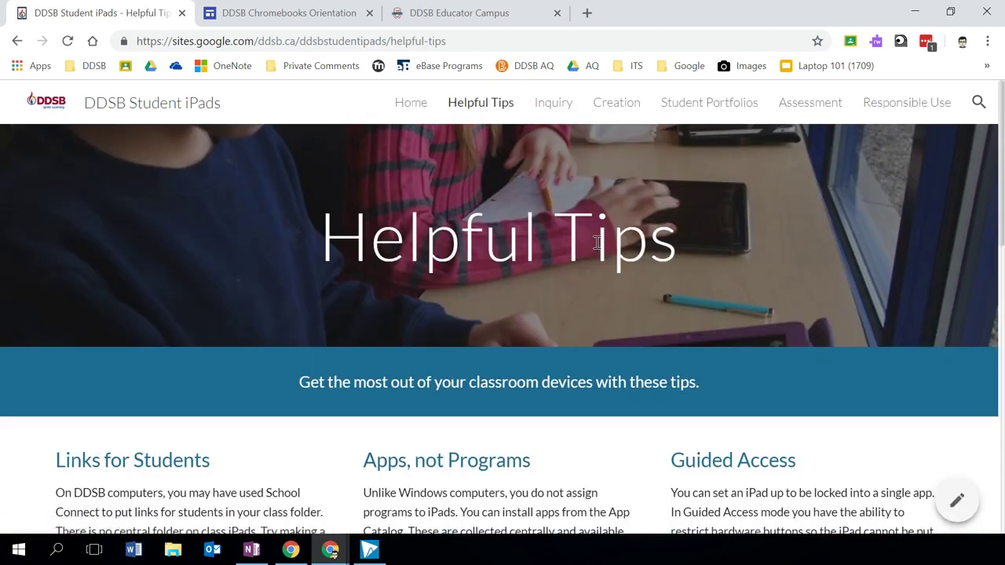
pyautogui.scroll(-1, 580, 287)
pyautogui.scroll(1, 595, 262)
pyautogui.click(728, 102)
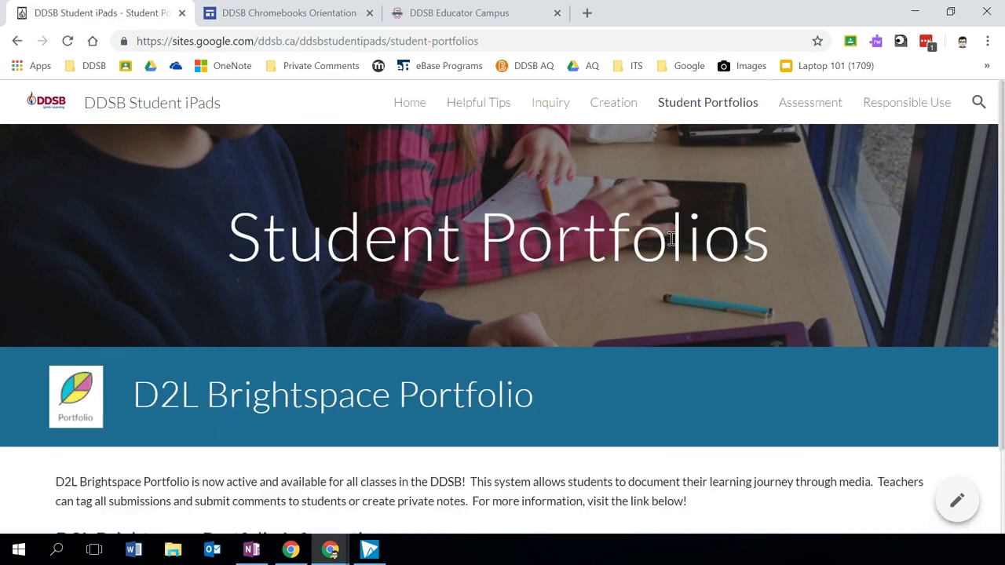
pyautogui.click(788, 110)
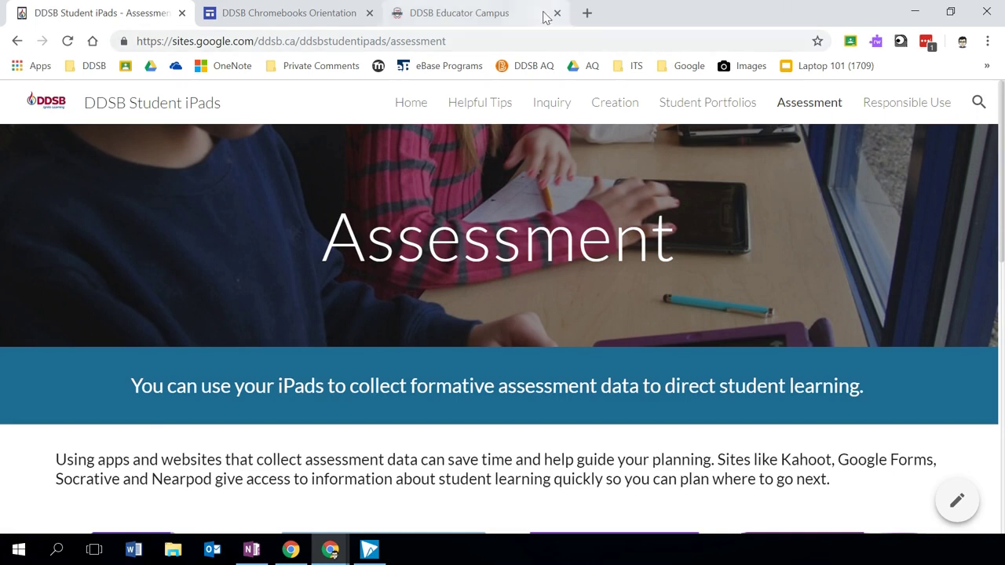
# Go to Google Drive through the DDSB Educator Campus page and create a new Google Sites site.
pyautogui.click(500, 9)
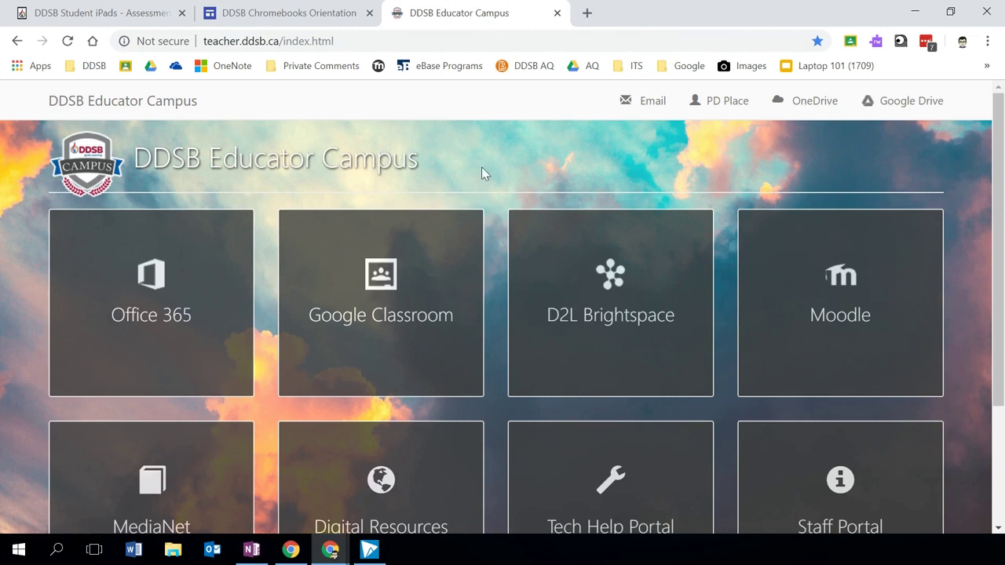
pyautogui.click(909, 108)
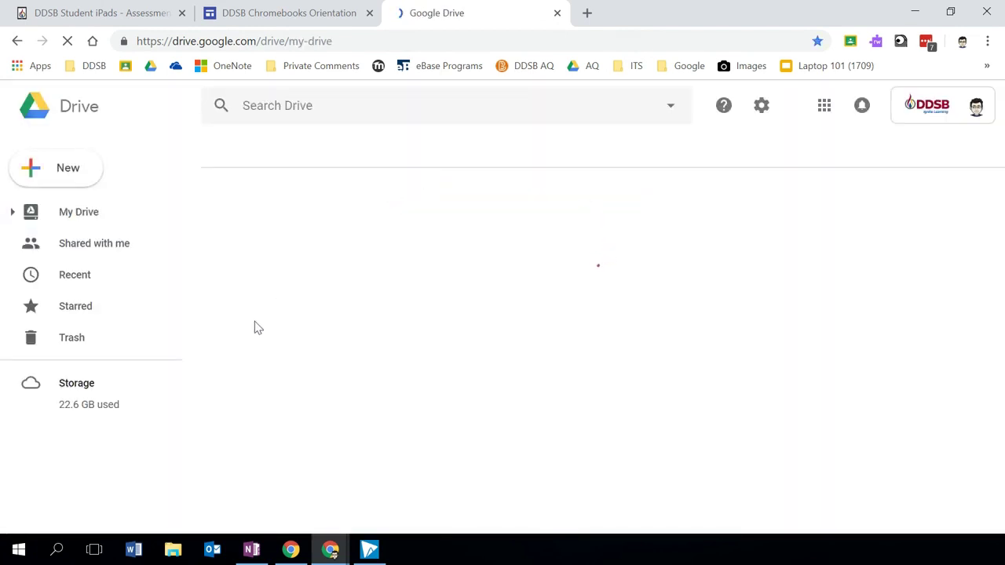
pyautogui.click(35, 174)
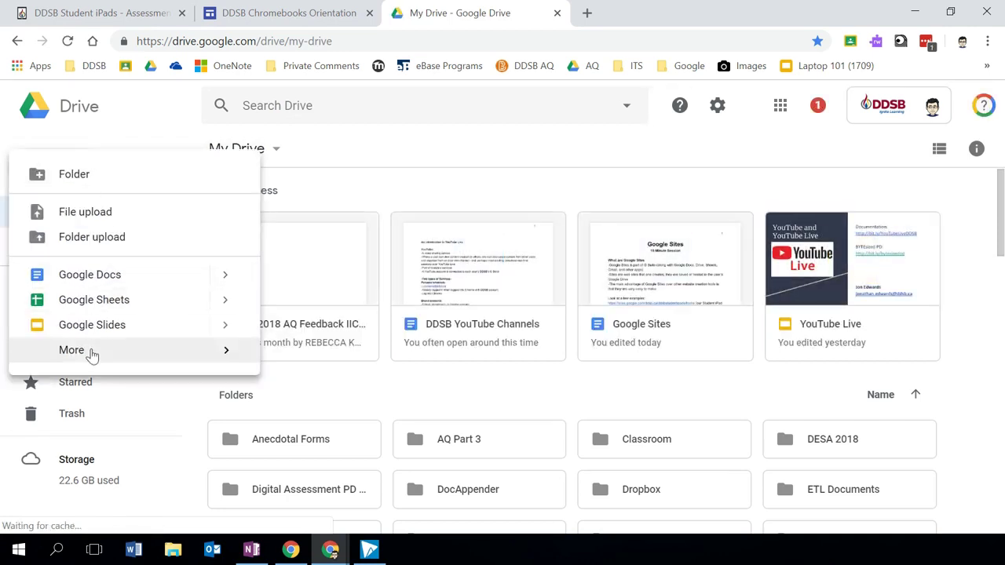
pyautogui.moveTo(91, 355)
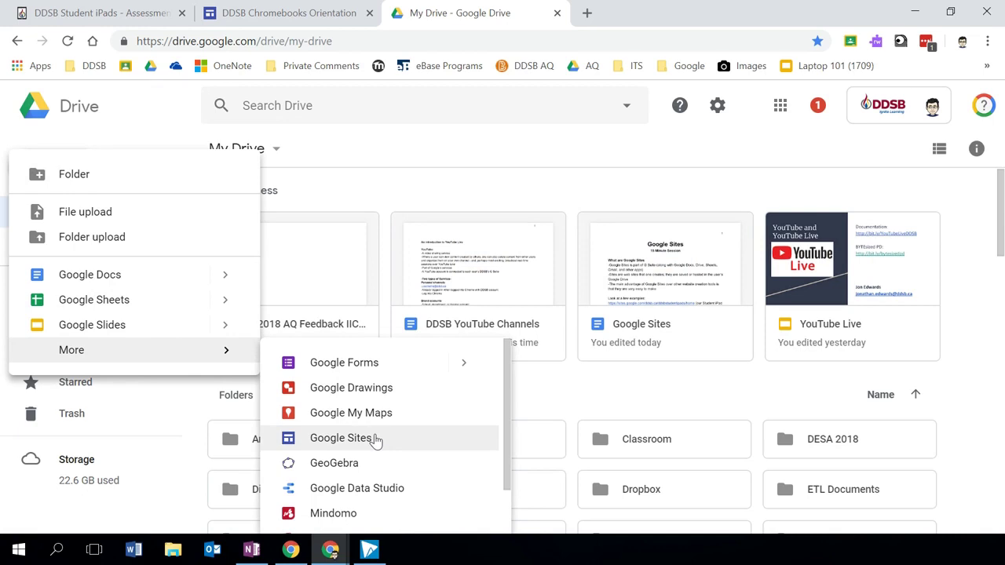
pyautogui.click(340, 438)
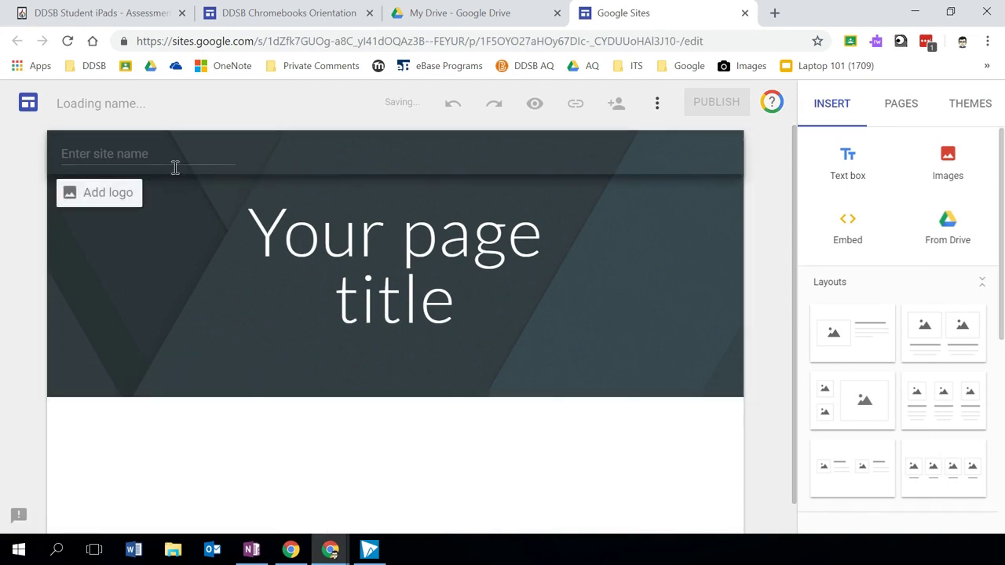
# Name the new site "Demonstration Site".
pyautogui.click(128, 156)
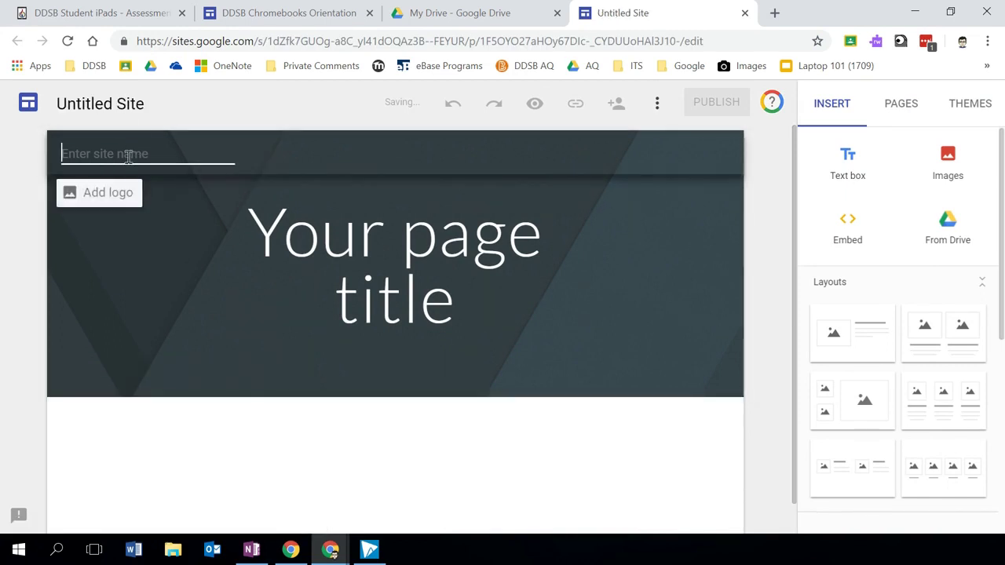
pyautogui.write('D')
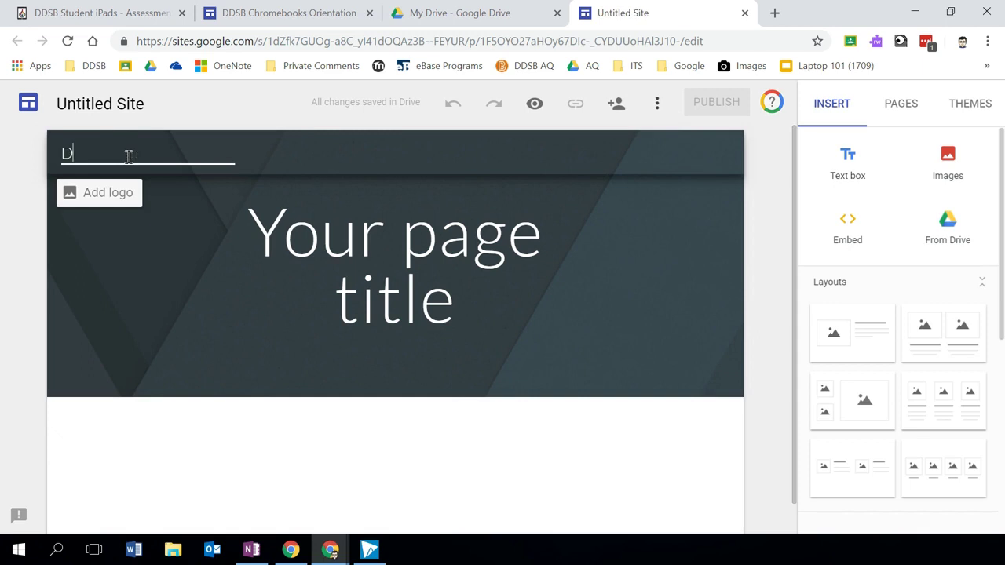
pyautogui.write('emonstration Site')
# Replace the page title with "Demonstration Site" and widen its text box on both sides so "Demonstration" fits on one line.
pyautogui.moveTo(299, 374)
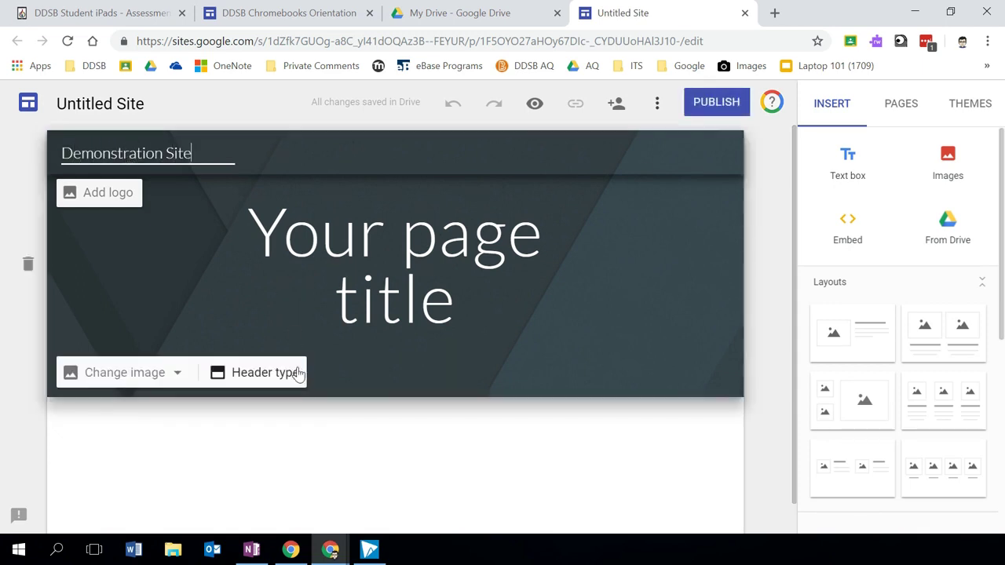
pyautogui.click(253, 296)
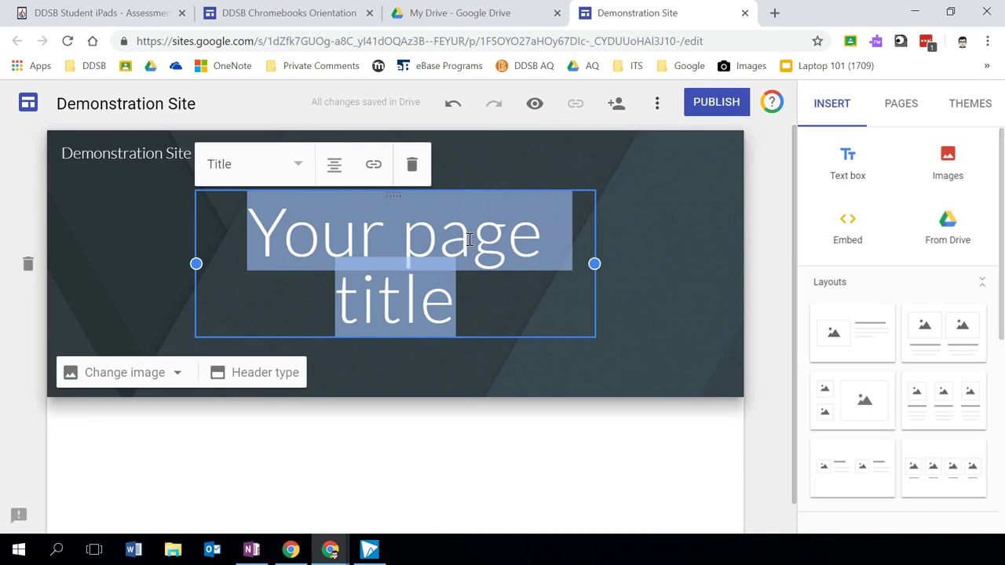
pyautogui.write('Demon')
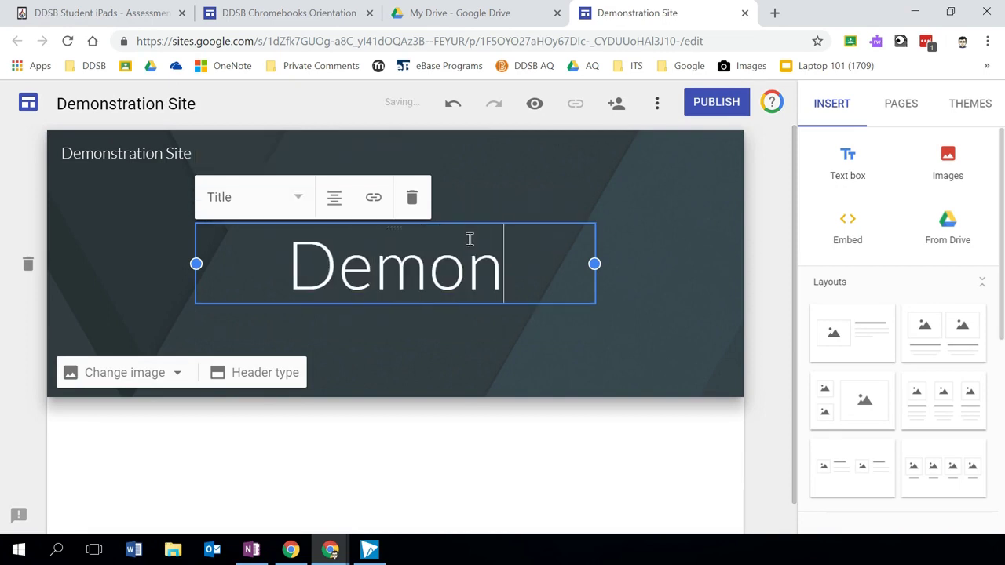
pyautogui.write('stration Site')
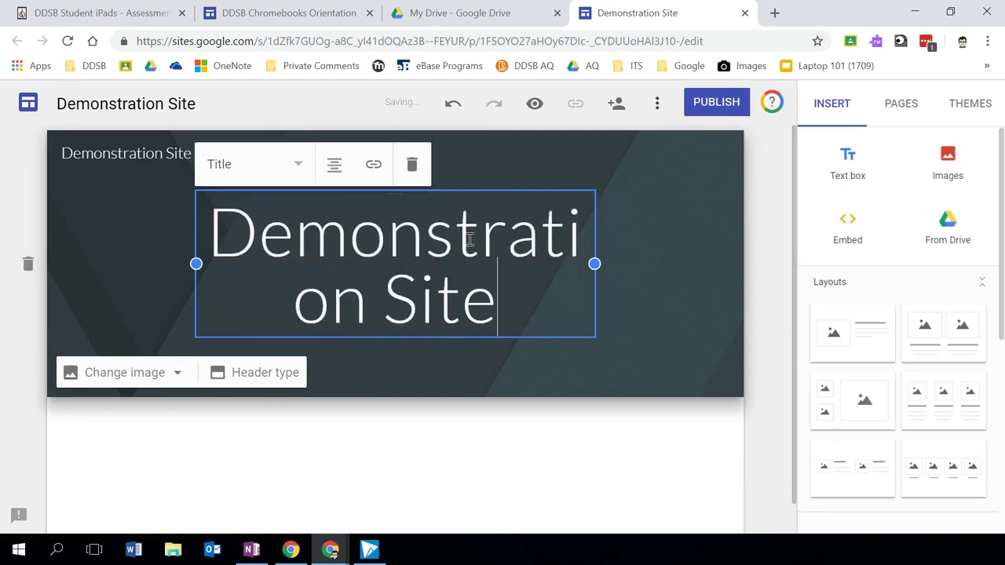
pyautogui.moveTo(594, 264); pyautogui.dragTo(646, 263)
pyautogui.moveTo(195, 264); pyautogui.dragTo(144, 263)
pyautogui.click(518, 432)
pyautogui.moveTo(466, 306)
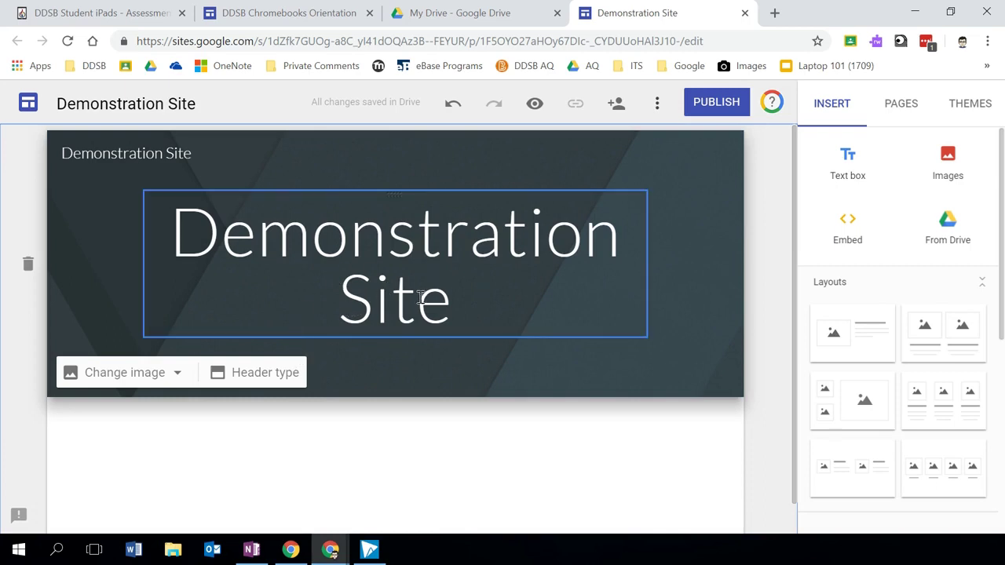
# Preview the site in phone, tablet and large-screen layouts and return to the editor.
pyautogui.click(270, 379)
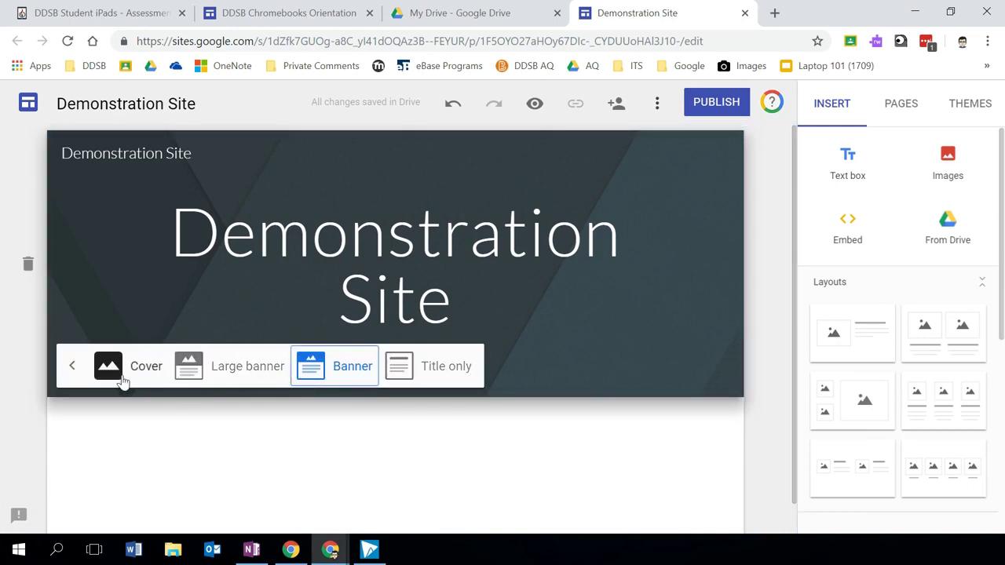
pyautogui.click(769, 424)
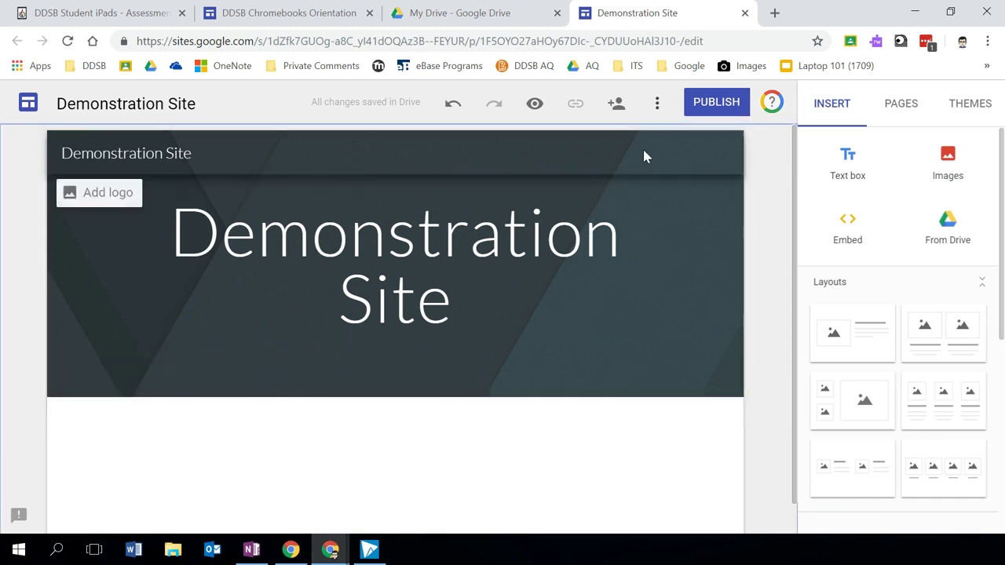
pyautogui.click(542, 106)
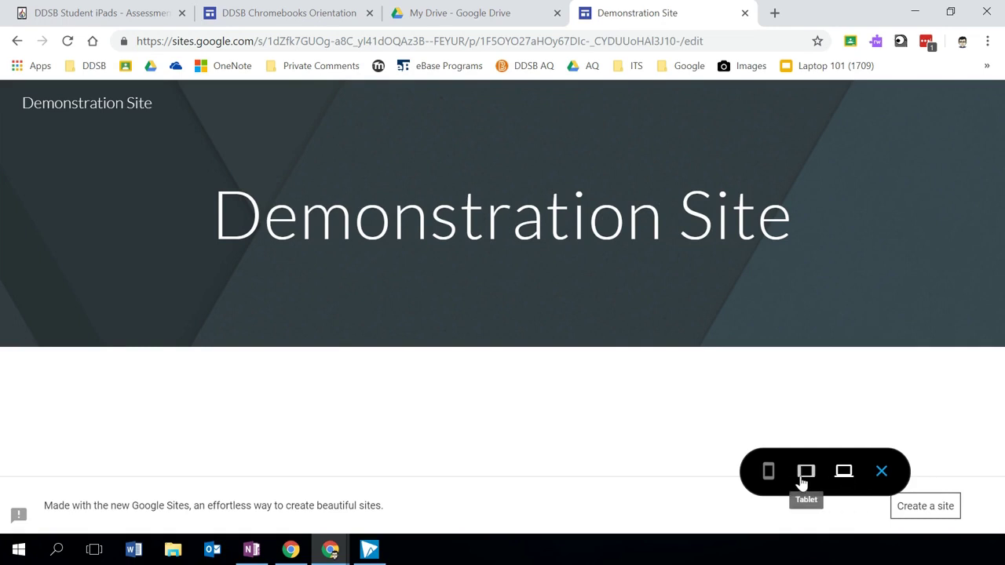
pyautogui.click(767, 473)
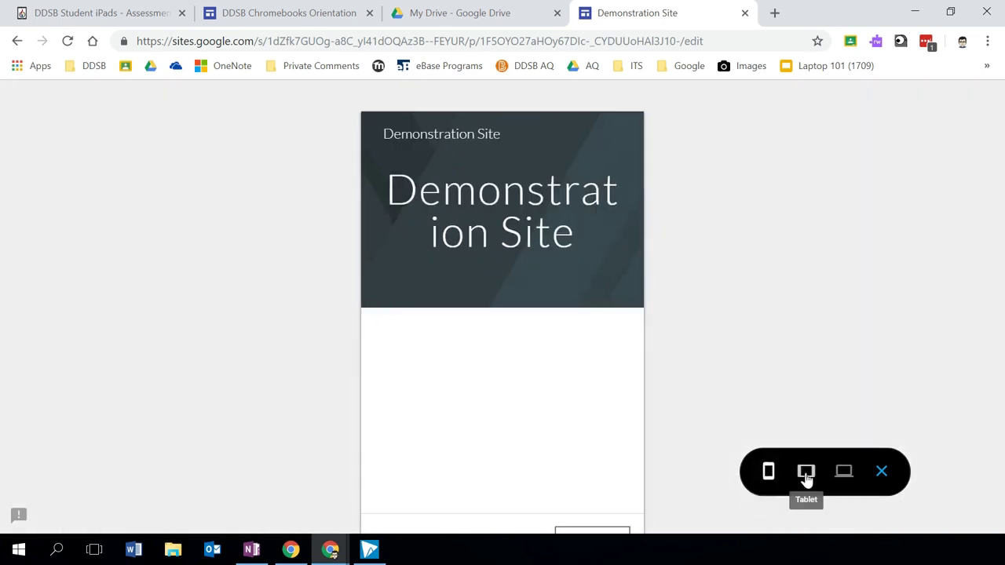
pyautogui.click(805, 474)
pyautogui.click(838, 474)
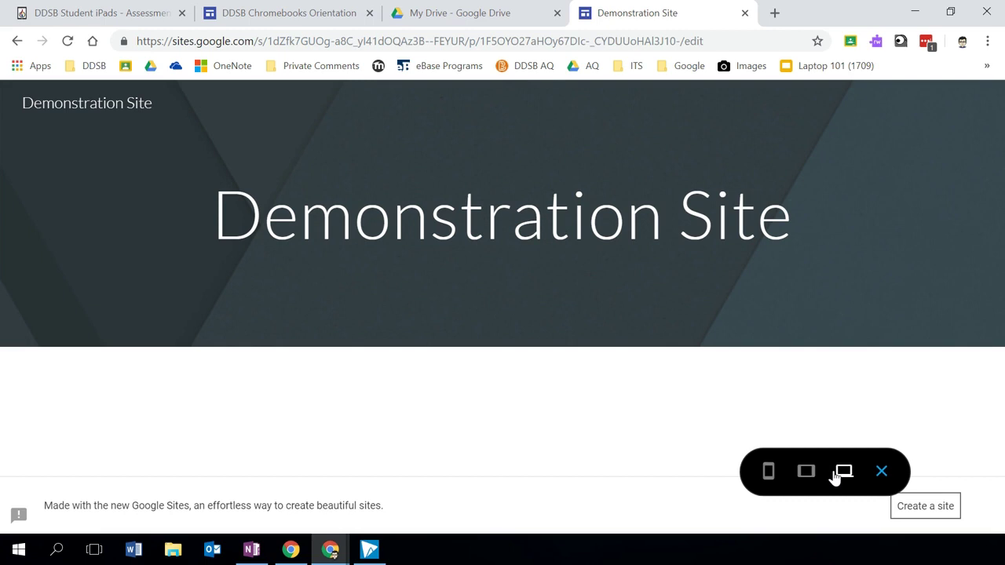
pyautogui.click(816, 475)
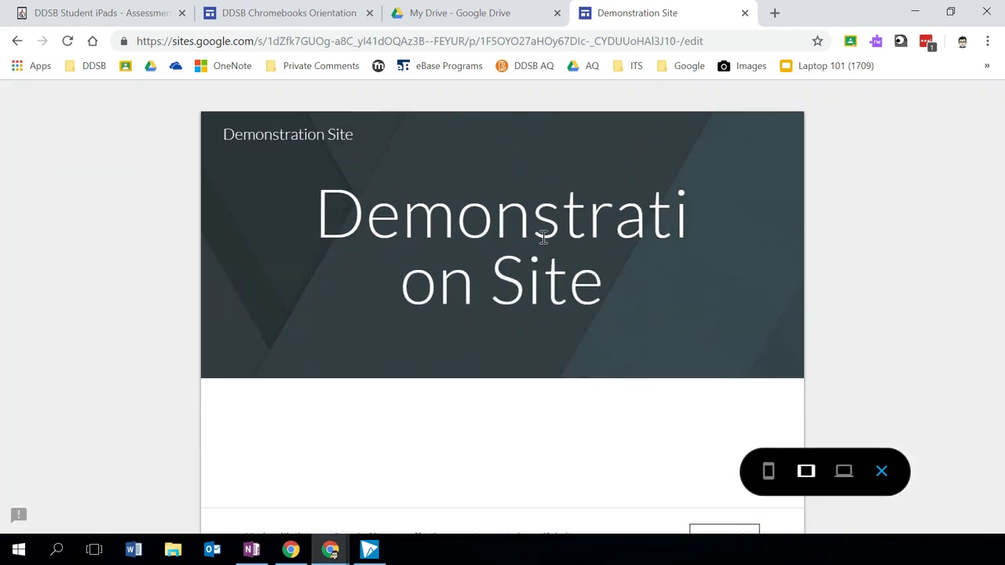
pyautogui.click(844, 473)
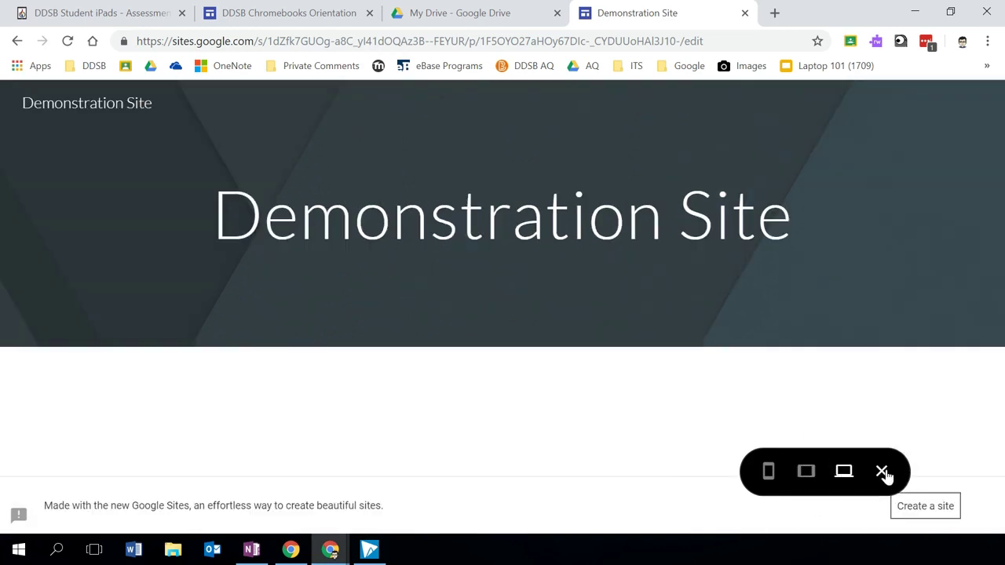
pyautogui.click(881, 472)
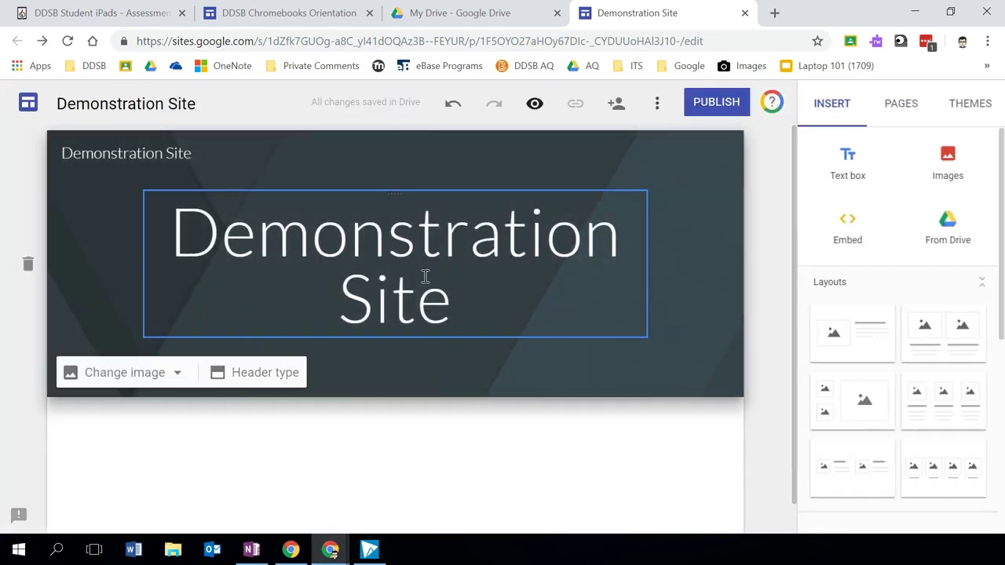
# Try the Large banner header type and preview the site with it.
pyautogui.click(295, 375)
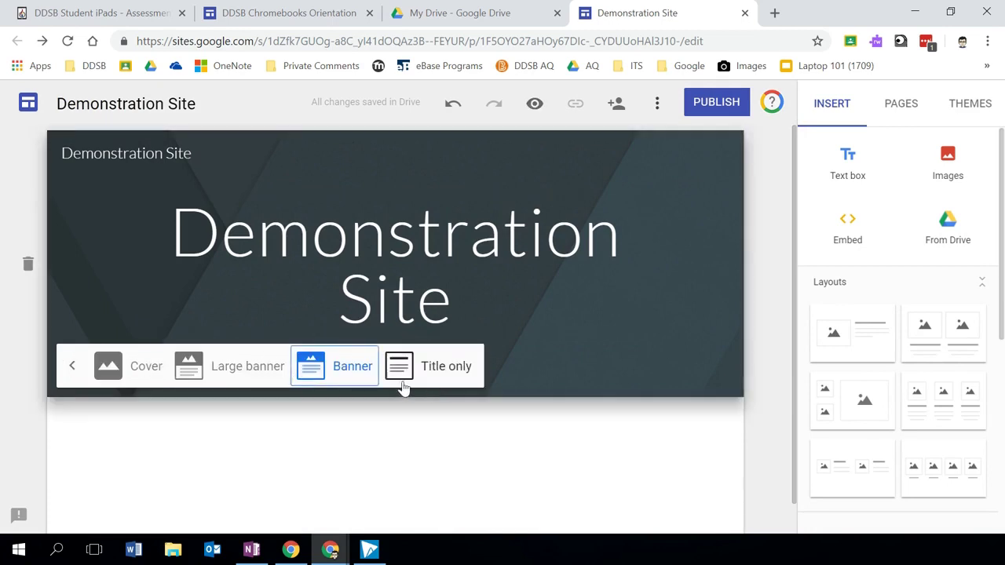
pyautogui.click(240, 365)
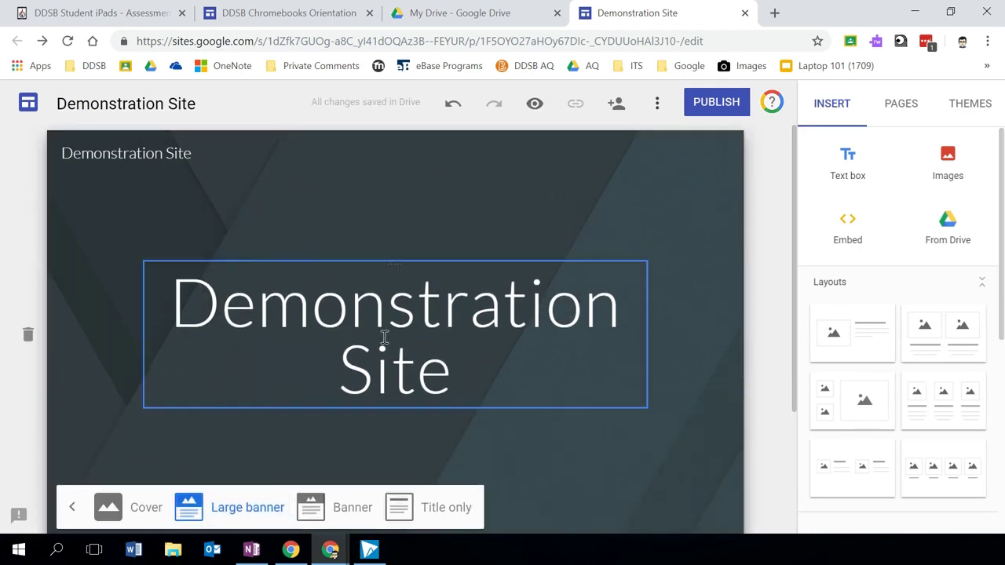
pyautogui.click(534, 103)
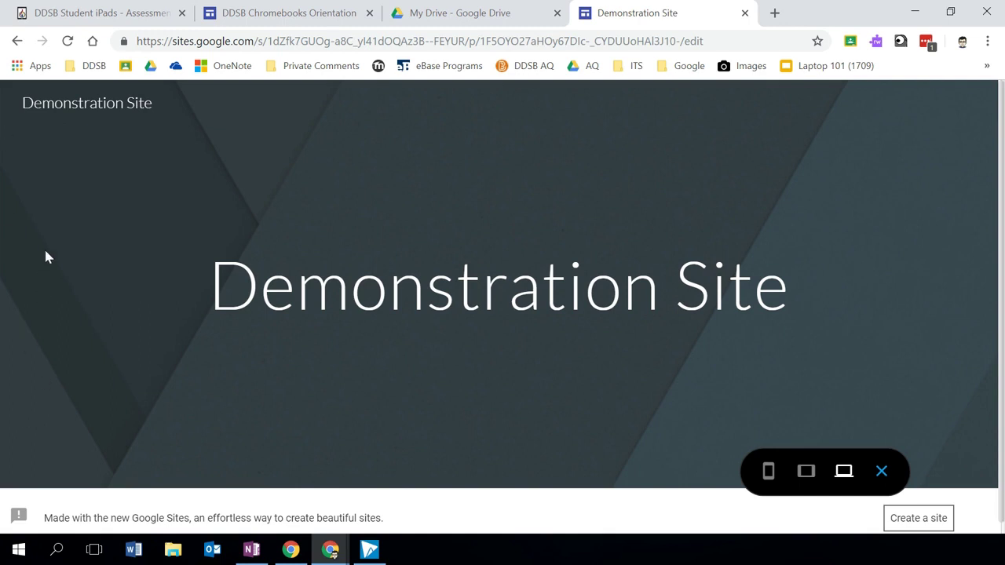
pyautogui.click(884, 469)
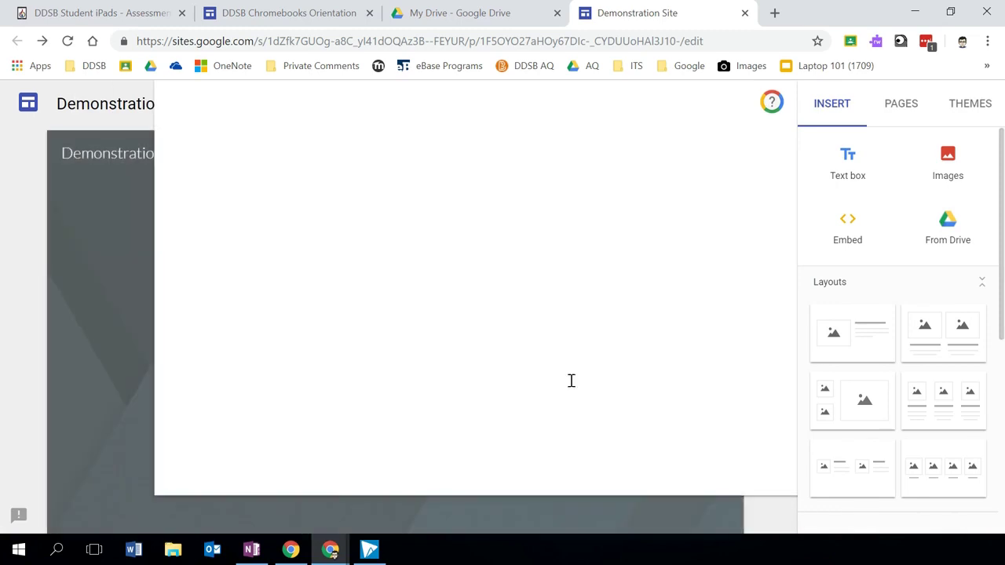
# Set the page's header type back to Banner and preview the site.
pyautogui.click(272, 517)
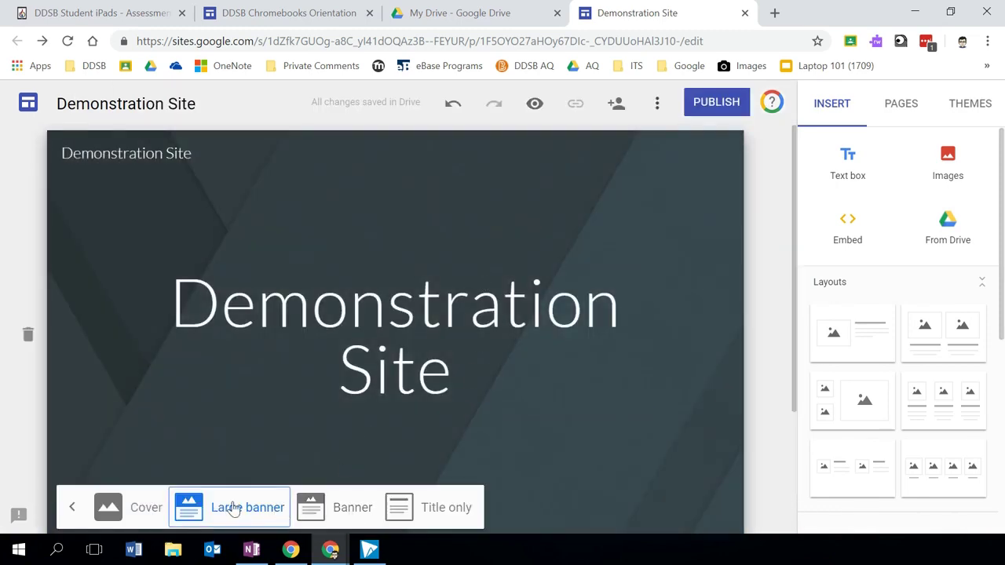
pyautogui.click(350, 515)
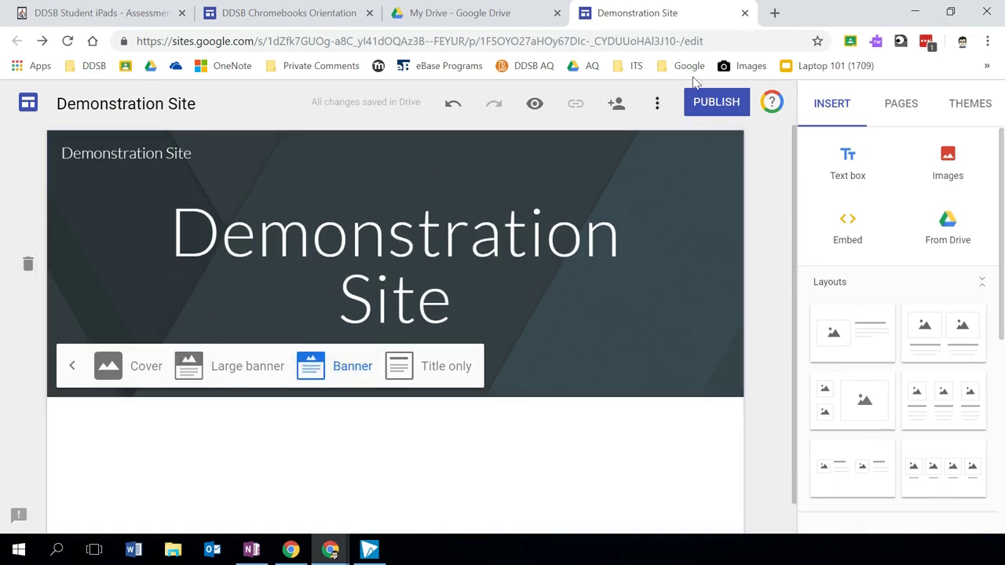
pyautogui.click(526, 104)
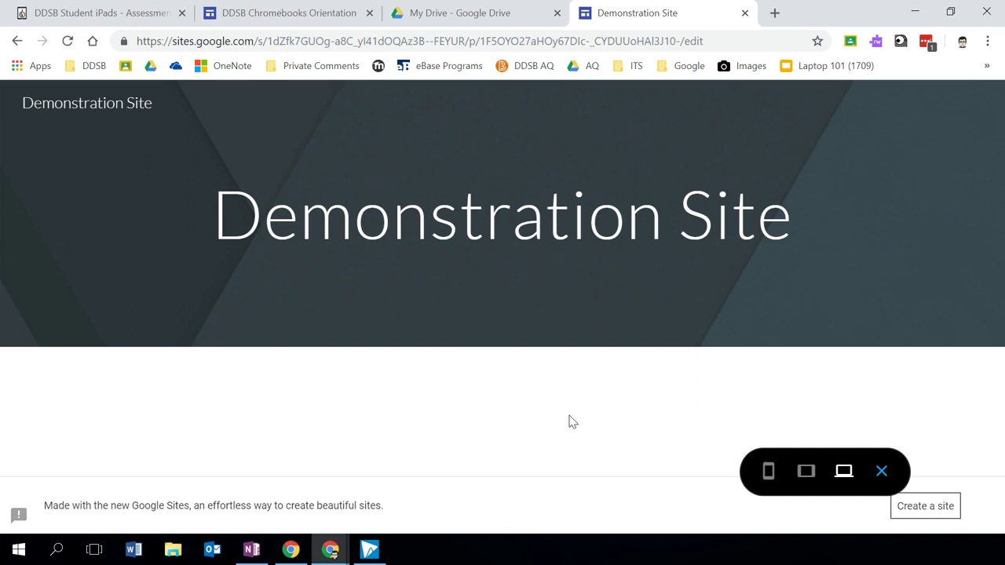
# Exit the preview and try inviting a colleague in the site's sharing settings, checking the permission choices before cancelling the invitation.
pyautogui.click(881, 471)
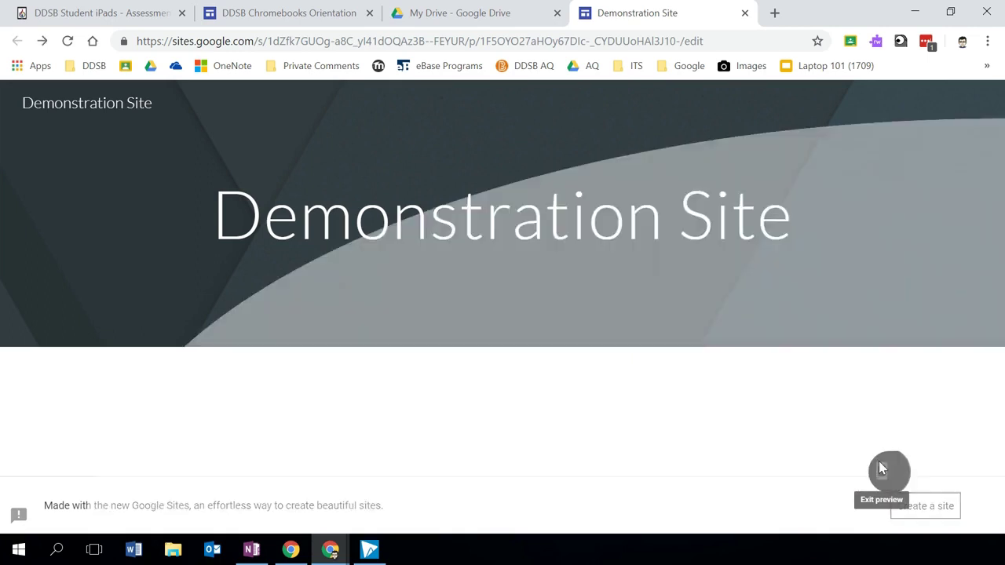
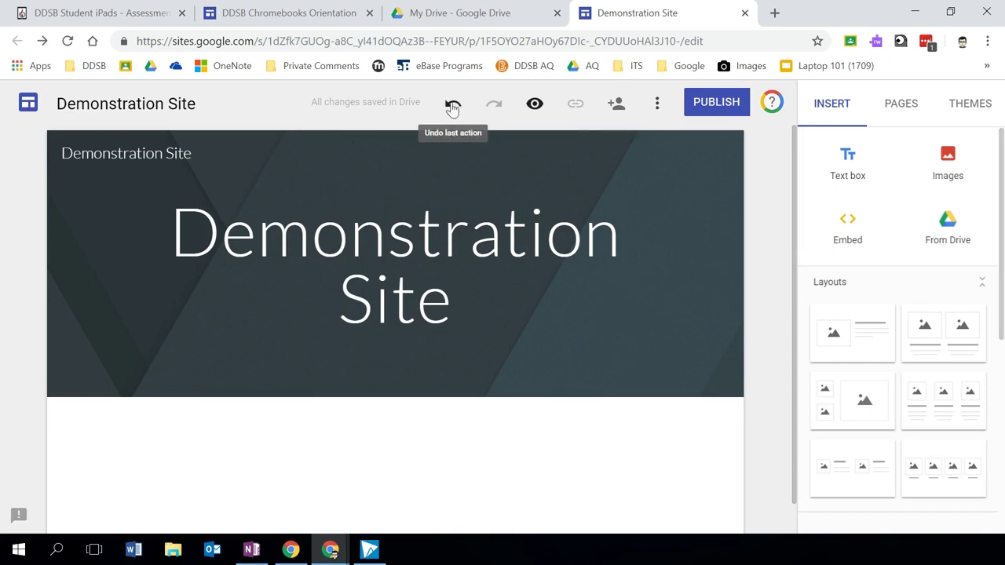
pyautogui.click(616, 104)
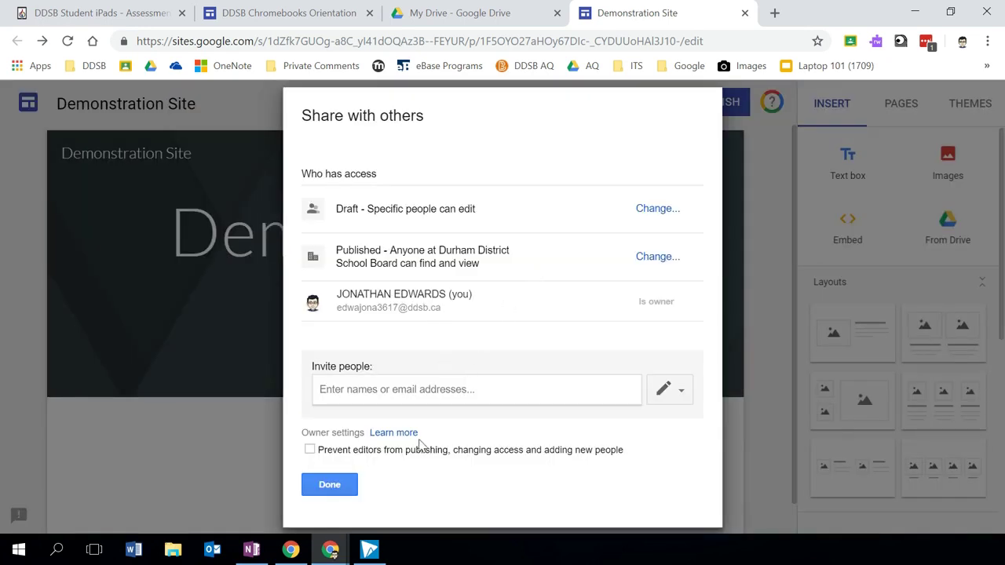
pyautogui.click(421, 390)
pyautogui.write('craig s')
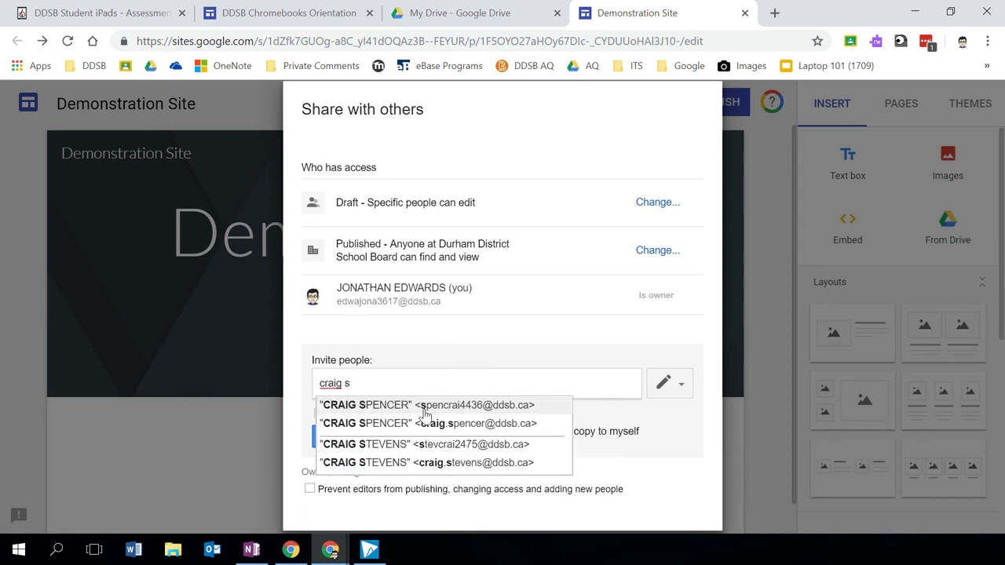
pyautogui.click(426, 423)
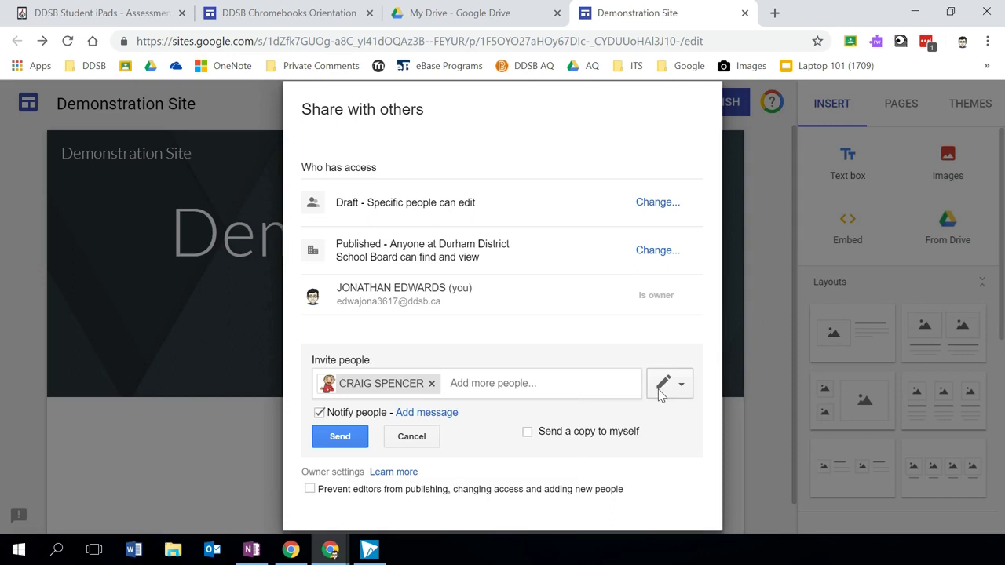
pyautogui.click(683, 385)
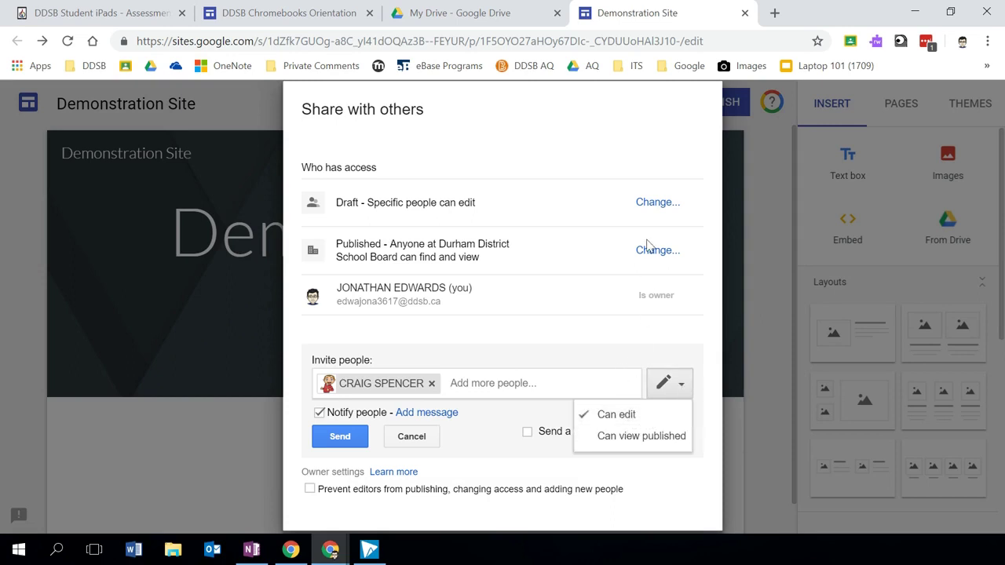
pyautogui.click(409, 441)
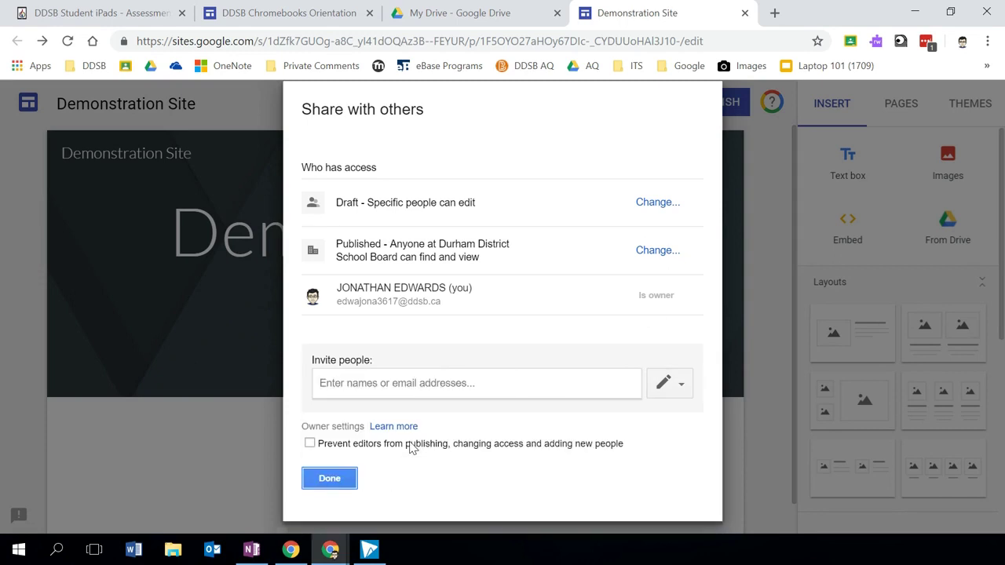
pyautogui.click(352, 479)
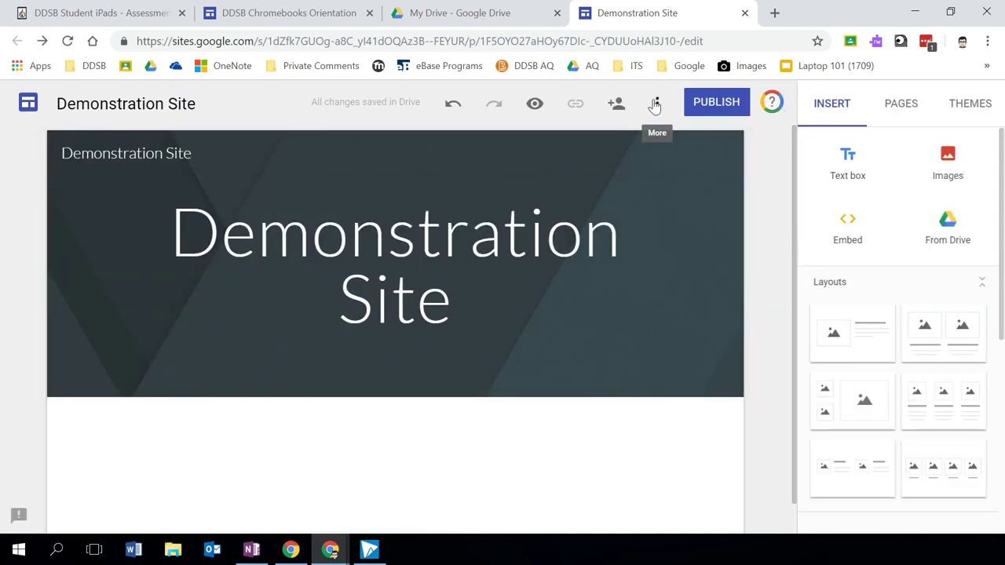
# Review the site's publishing web address and the options for who can view the published version, and cancel without publishing.
pyautogui.click(709, 105)
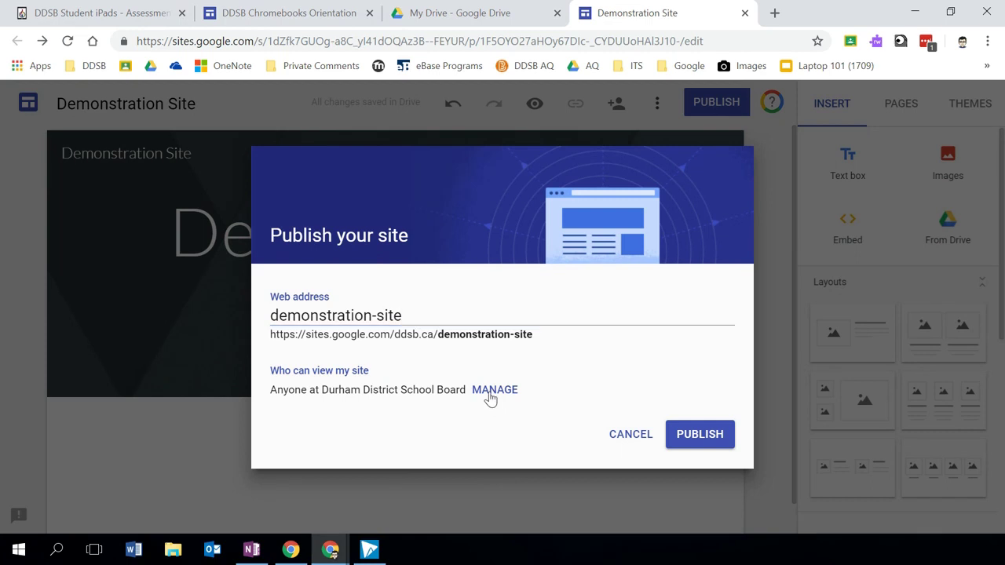
pyautogui.press('Escape')
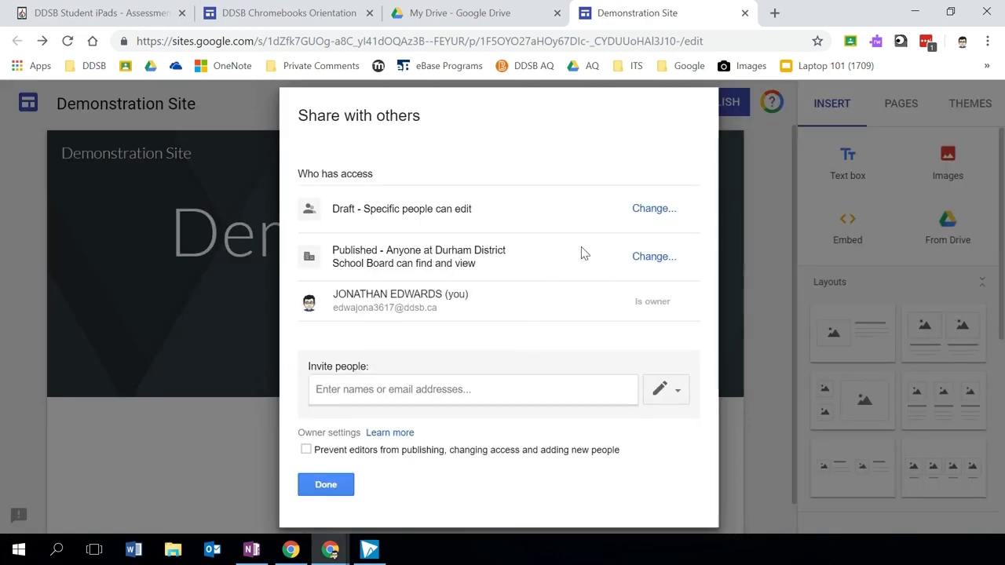
pyautogui.click(648, 258)
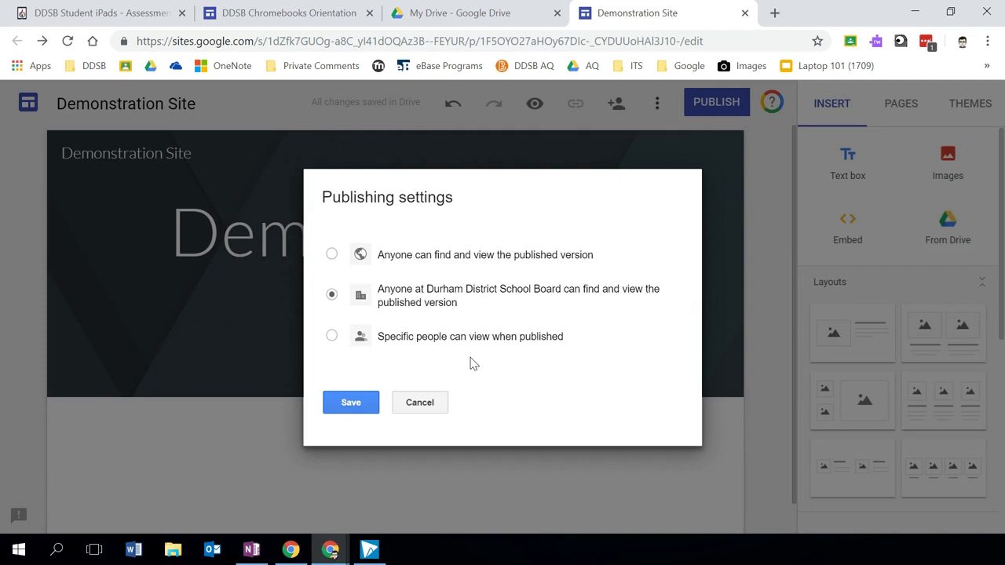
pyautogui.click(419, 401)
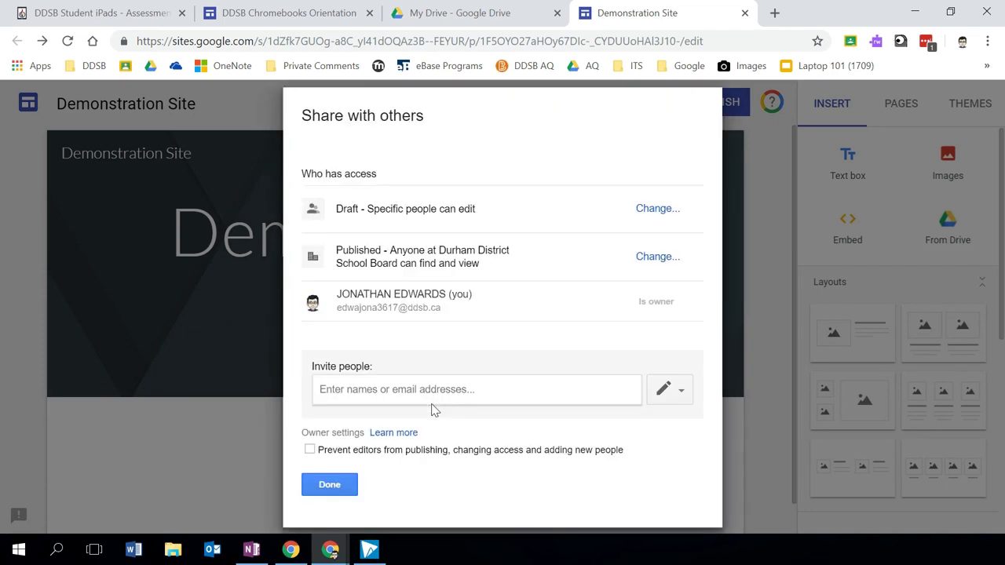
pyautogui.click(329, 484)
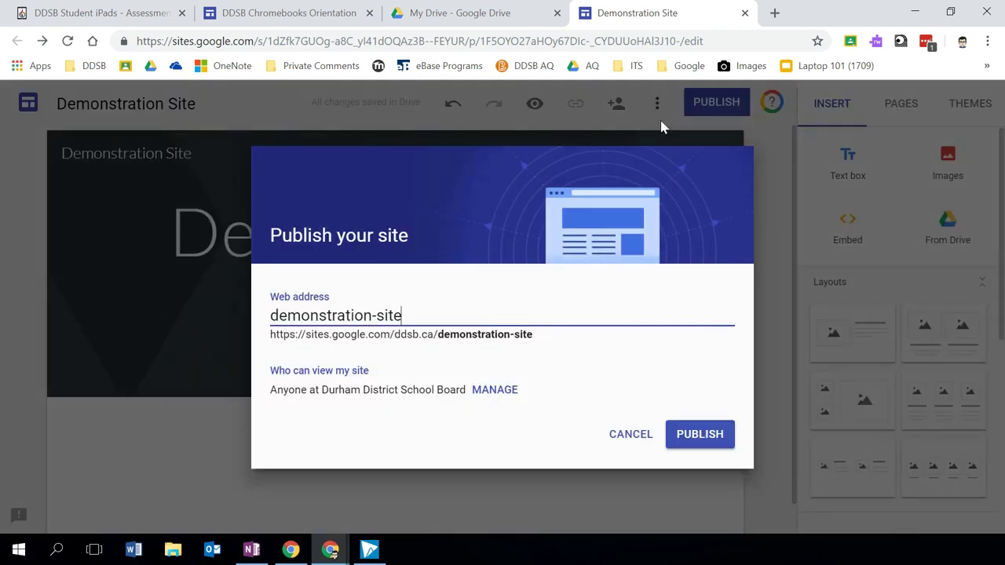
pyautogui.click(613, 441)
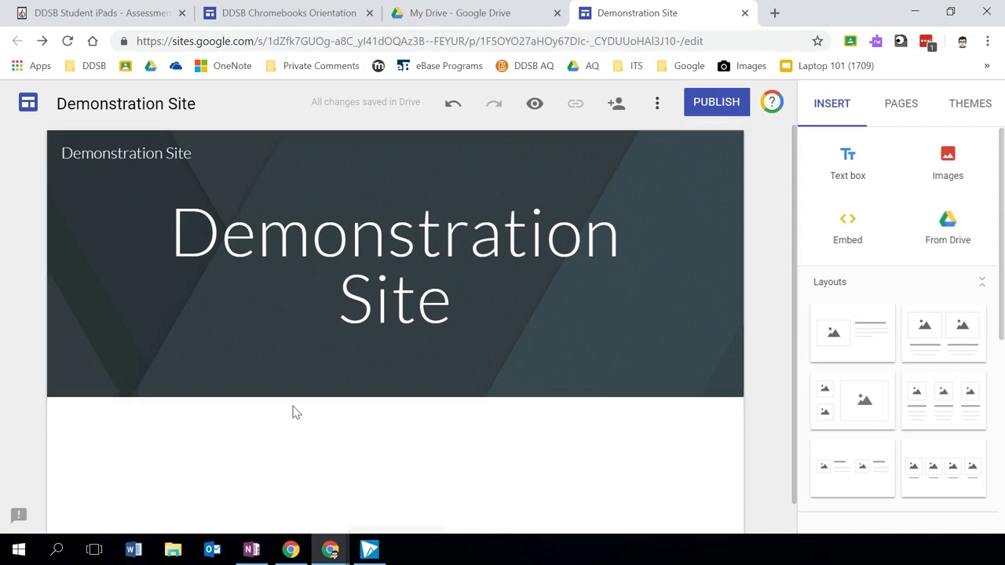
# Upload DDSB.png from the Desktop as the header image and preview the site with it.
pyautogui.click(177, 375)
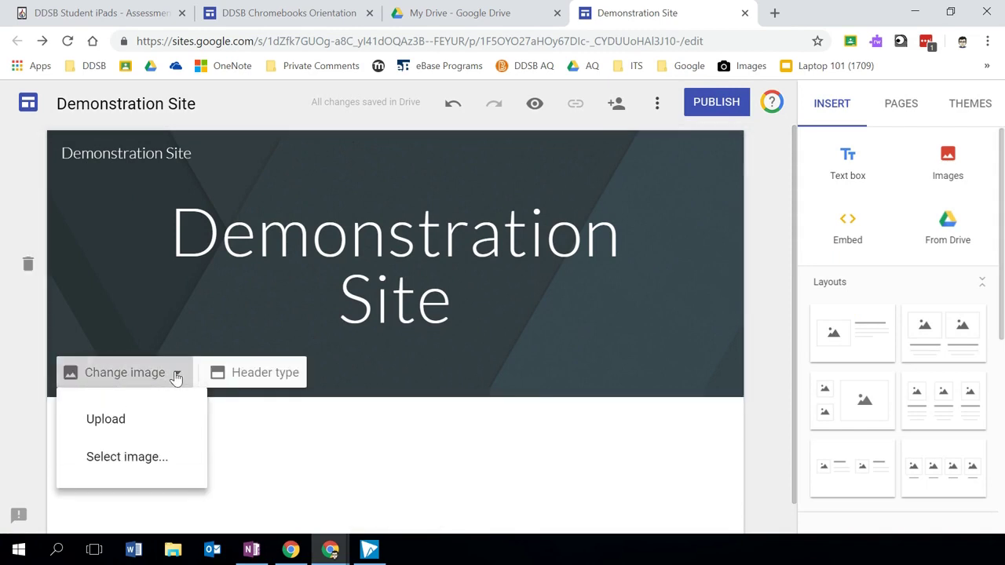
pyautogui.click(111, 425)
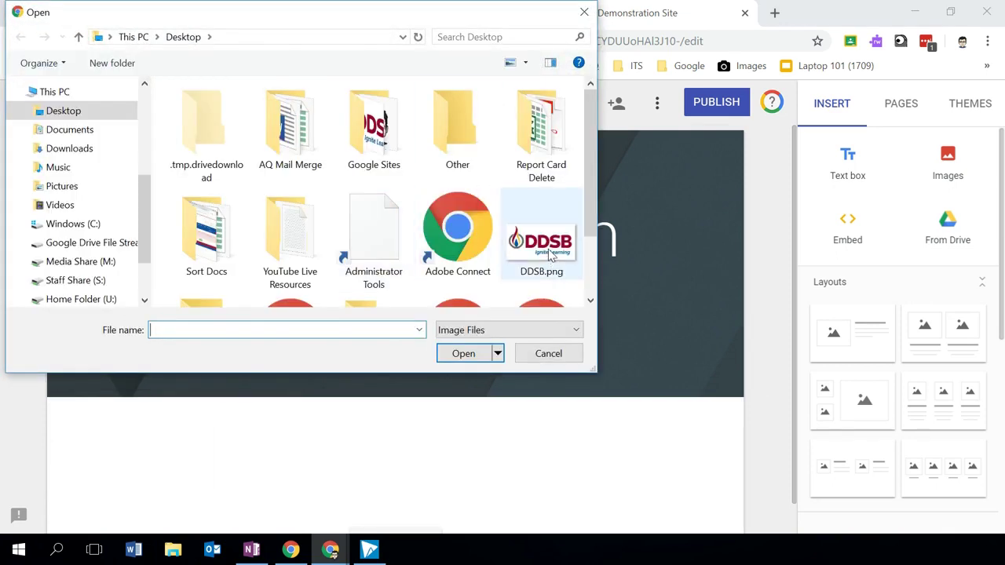
pyautogui.doubleClick(541, 250)
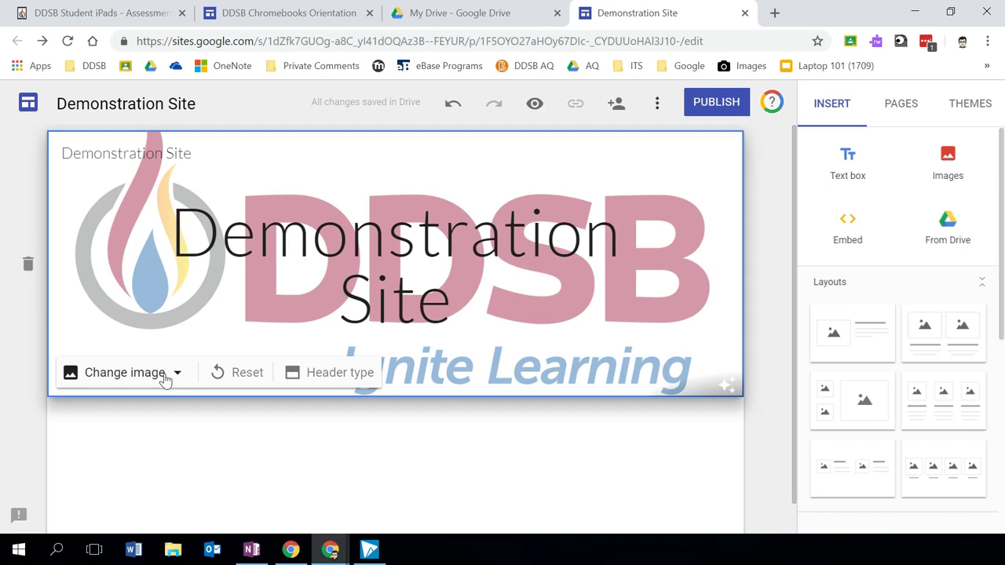
pyautogui.click(535, 105)
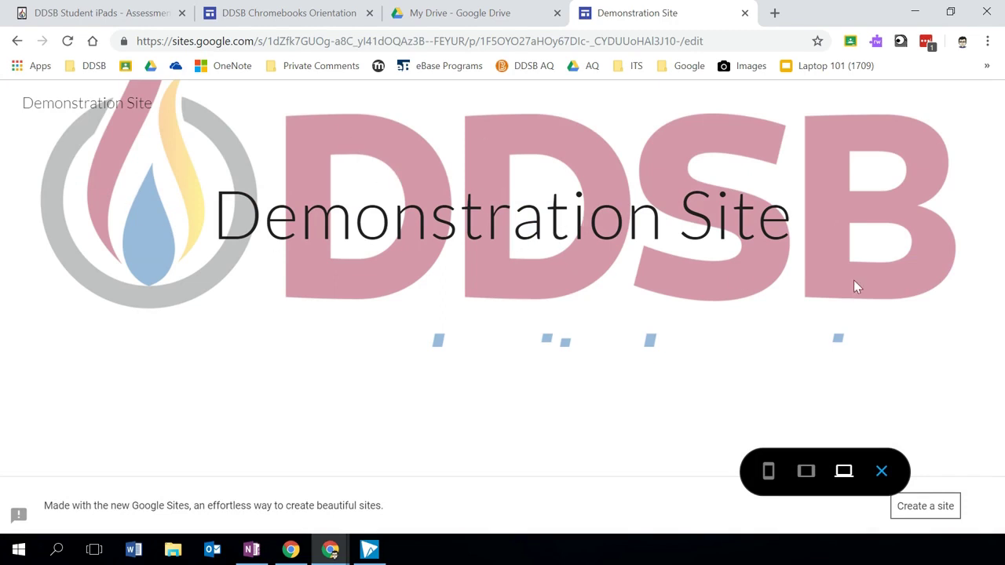
pyautogui.click(881, 471)
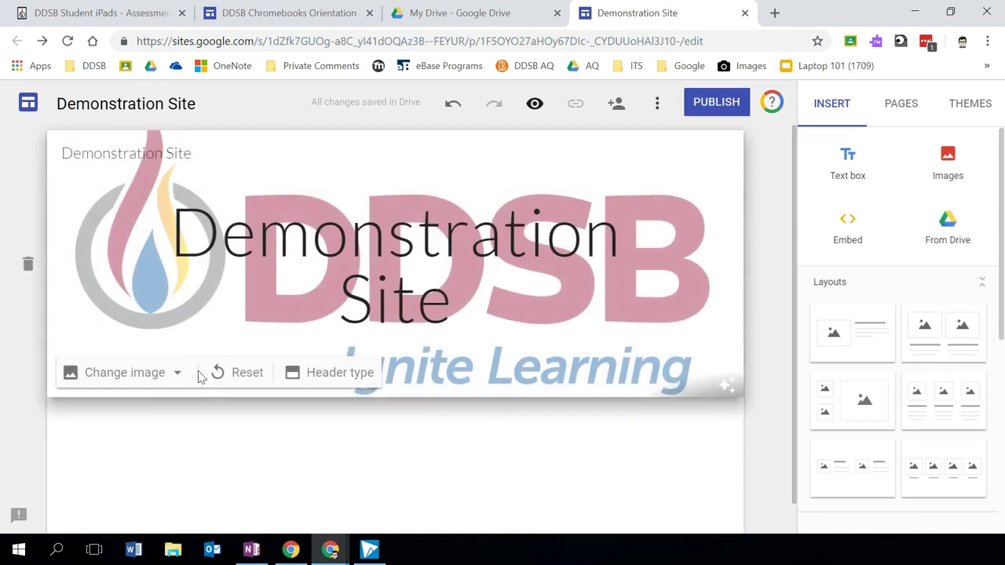
# Replace the header image with the dark typewriter keys photo from the image gallery.
pyautogui.click(172, 376)
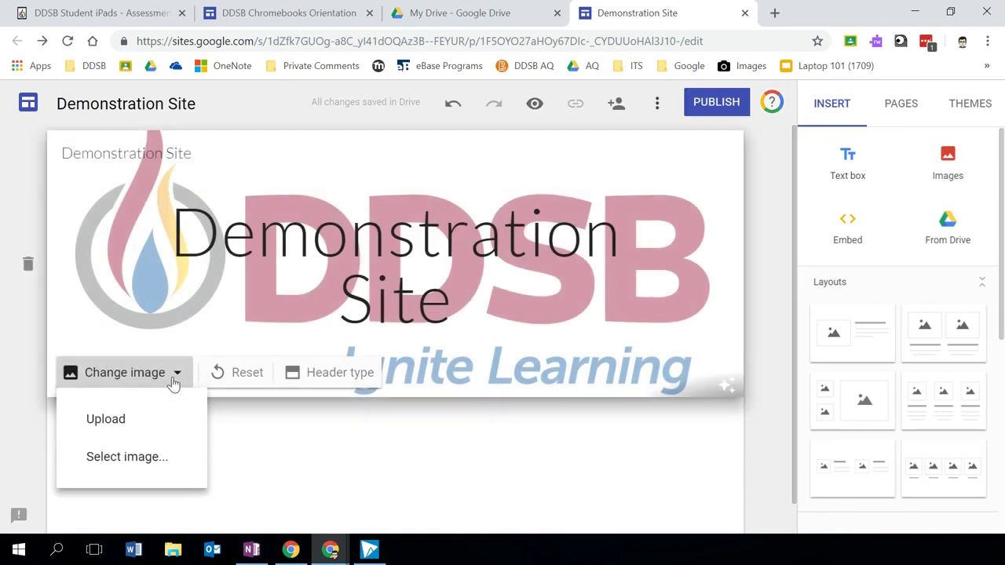
pyautogui.click(158, 464)
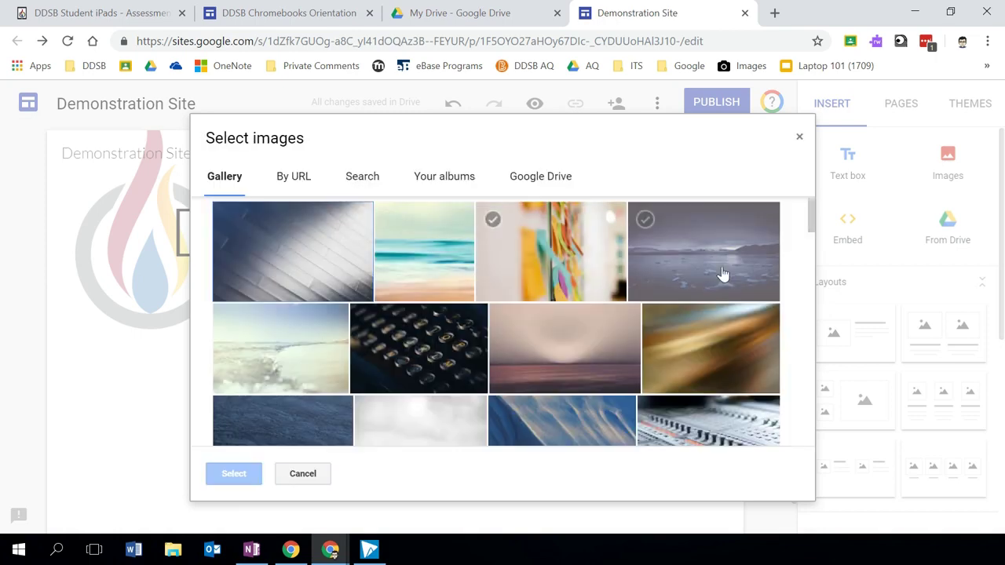
pyautogui.scroll(-1, 720, 312)
pyautogui.click(415, 269)
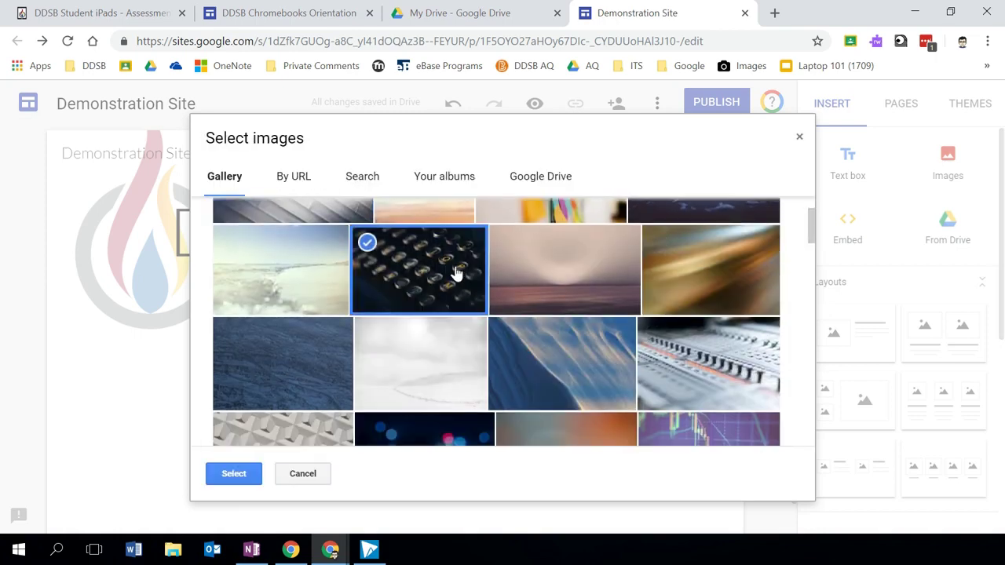
pyautogui.click(237, 473)
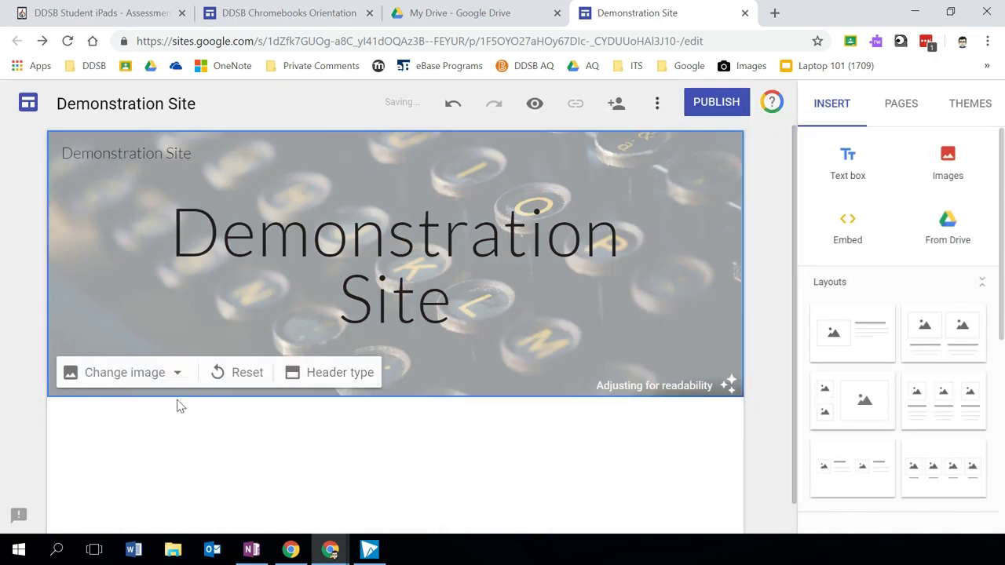
# Search Google images for "cat" and set the first grey and white cat photo as the header image.
pyautogui.click(176, 375)
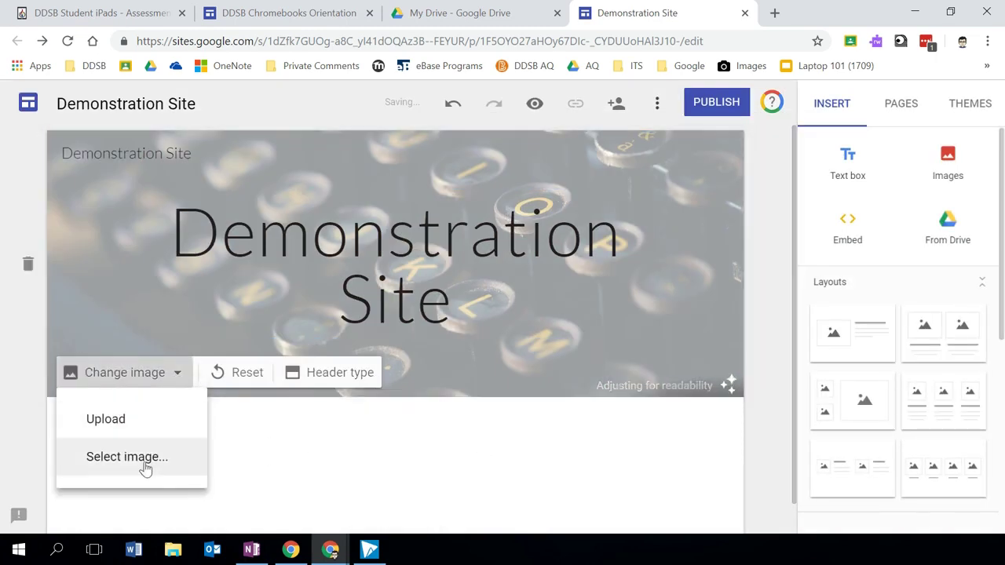
pyautogui.press('Return')
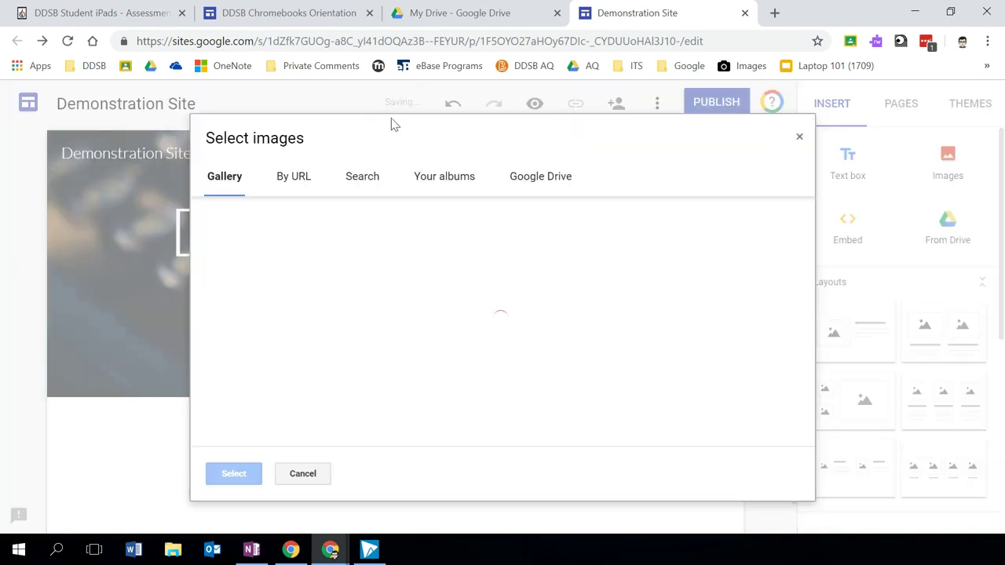
pyautogui.click(363, 178)
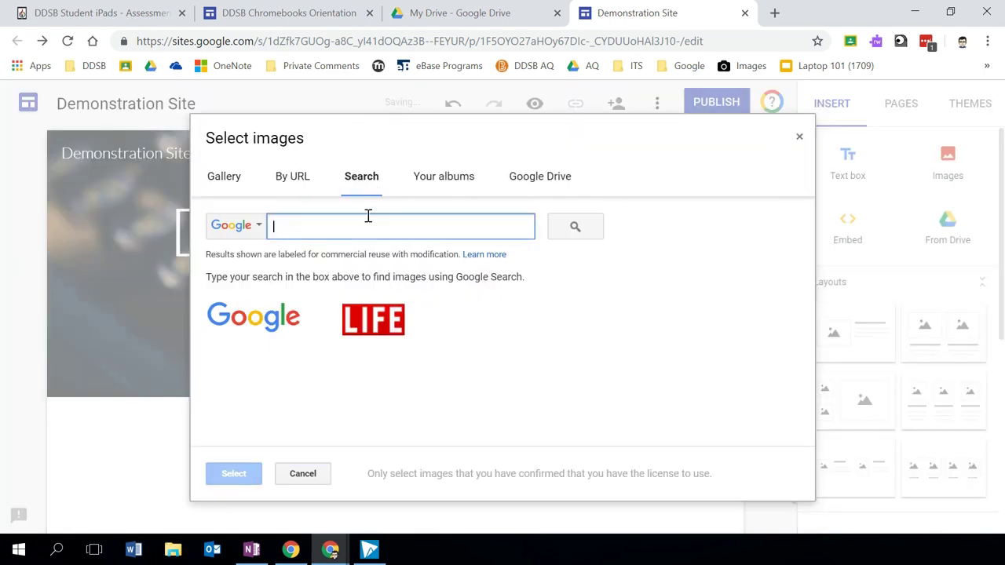
pyautogui.write('cat')
pyautogui.press('Return')
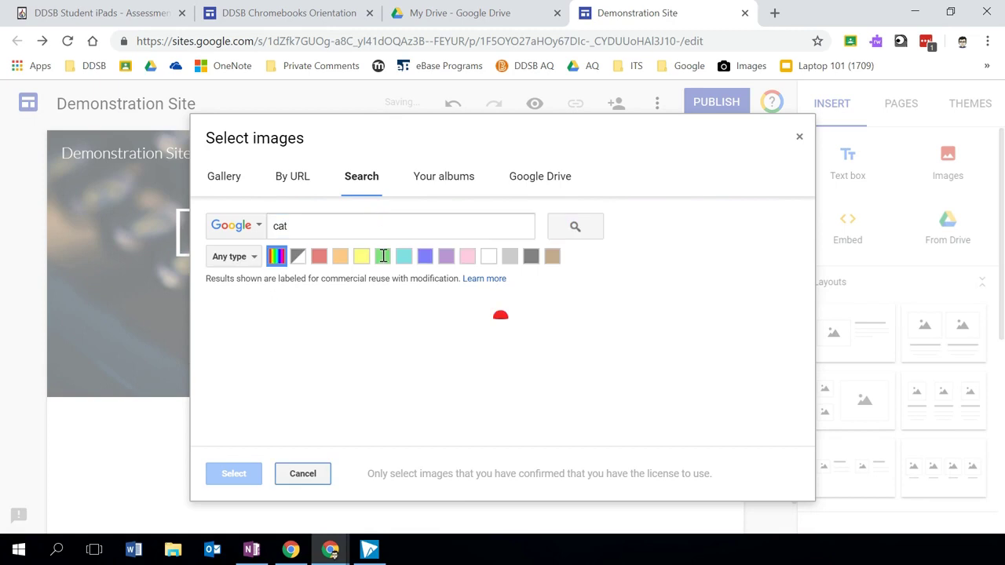
pyautogui.click(270, 357)
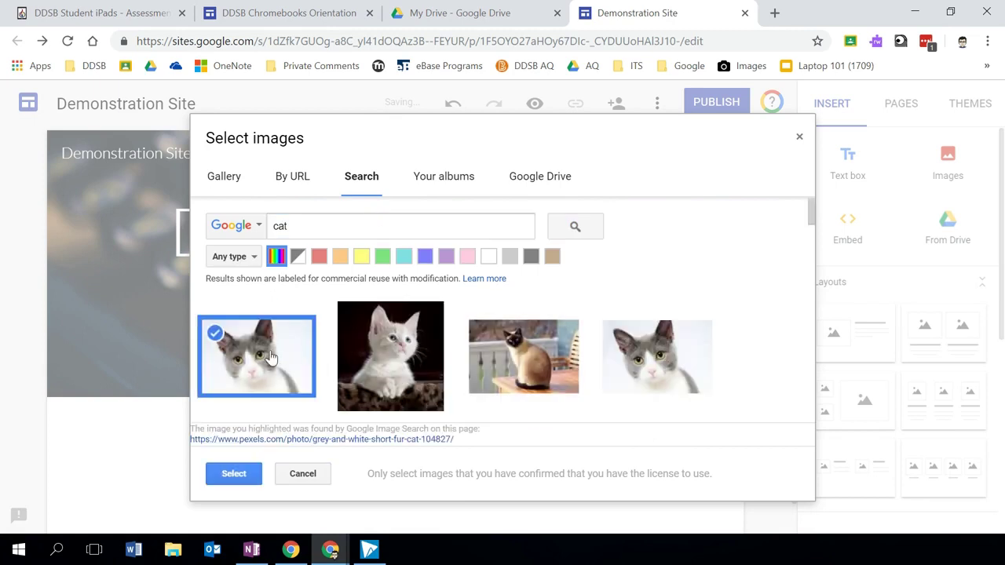
pyautogui.click(244, 477)
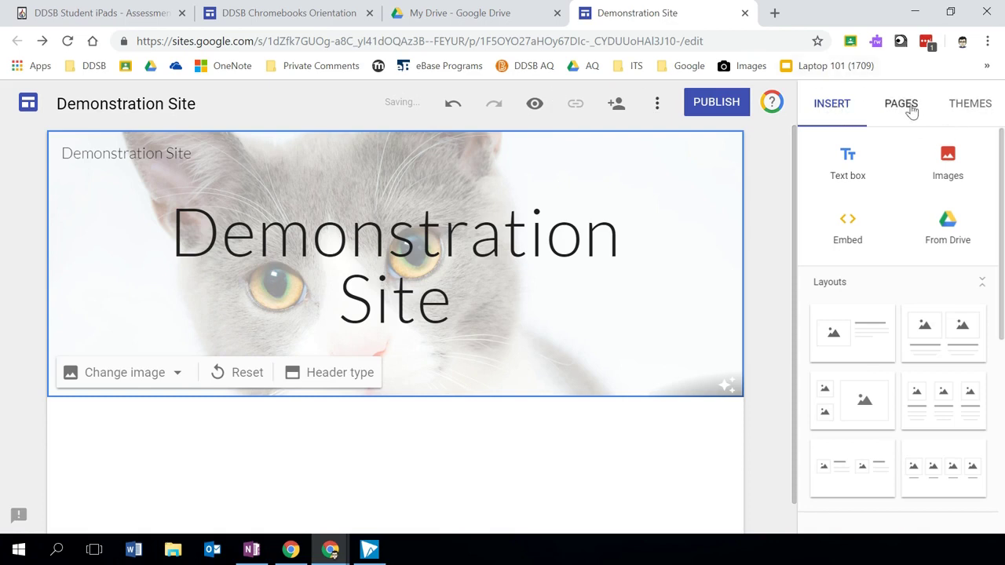
# Insert a text box reading "My Text Here" below the header and set its section style to Emphasis 1.
pyautogui.click(849, 168)
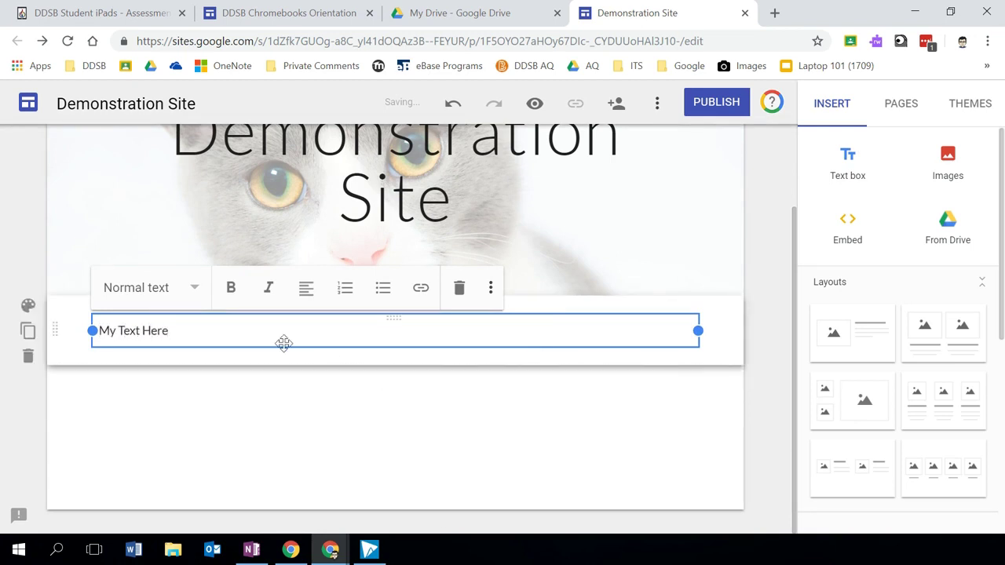
pyautogui.click(329, 437)
pyautogui.click(154, 333)
pyautogui.click(28, 307)
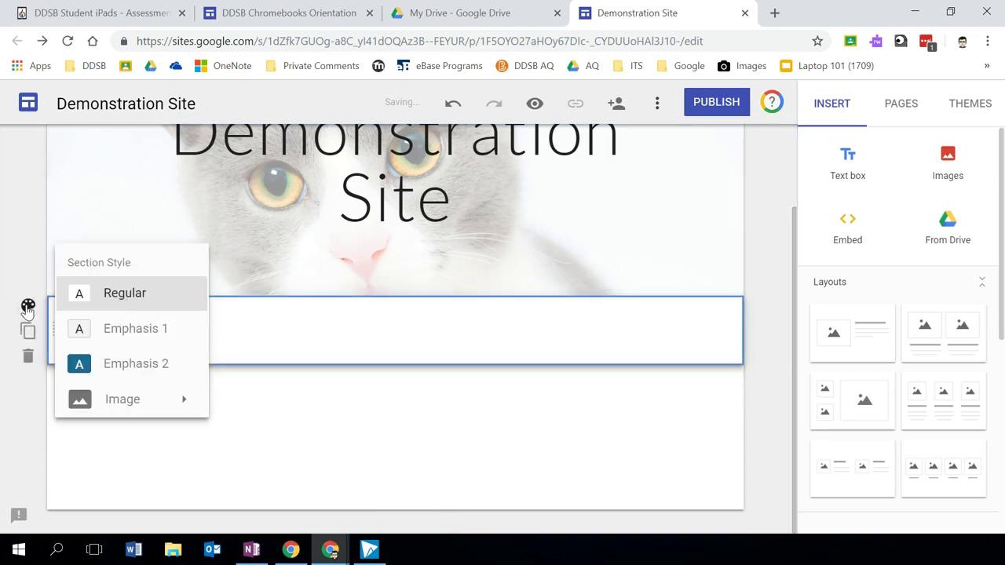
pyautogui.click(149, 337)
pyautogui.click(377, 441)
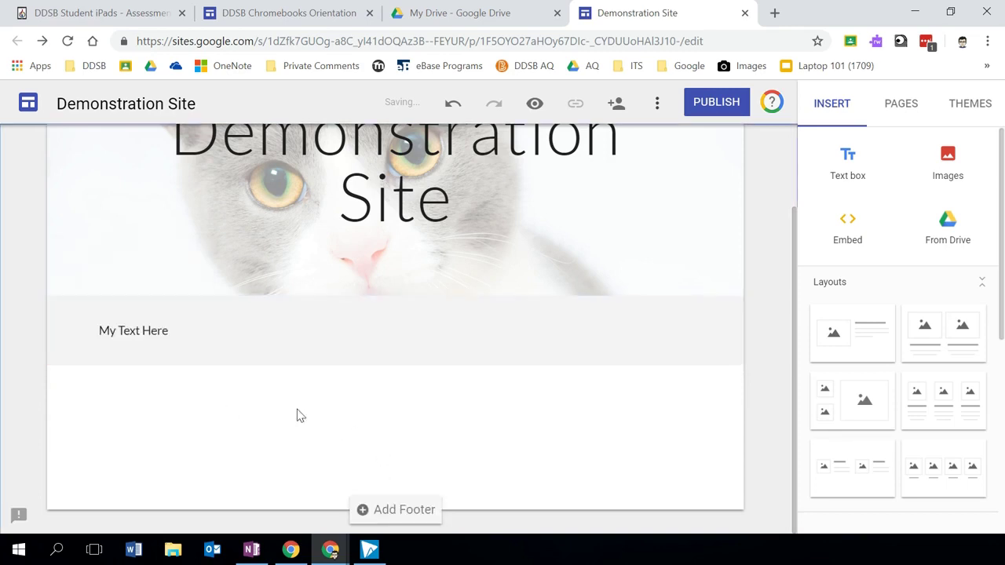
# Apply the Title text style to "My Text Here".
pyautogui.click(144, 330)
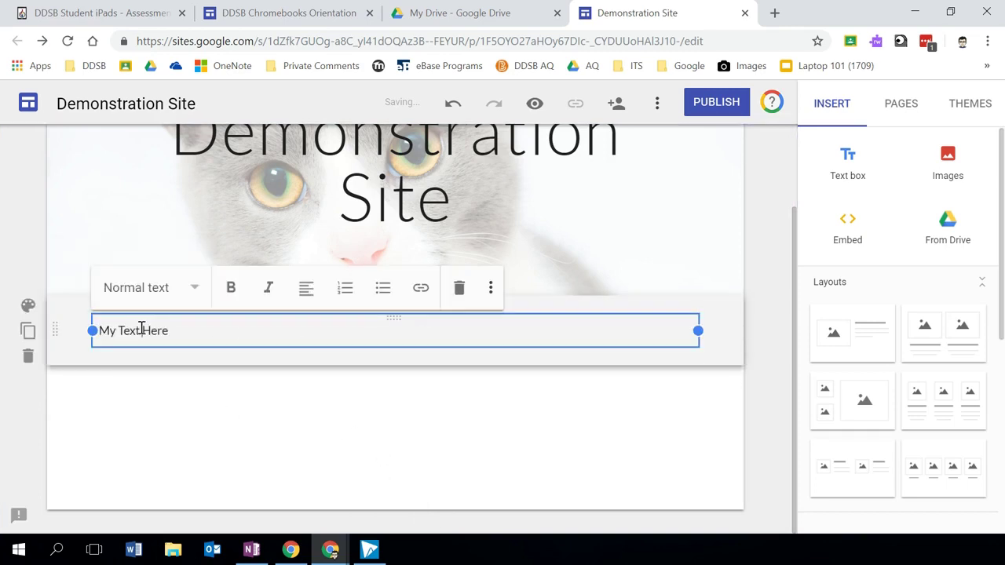
pyautogui.click(192, 290)
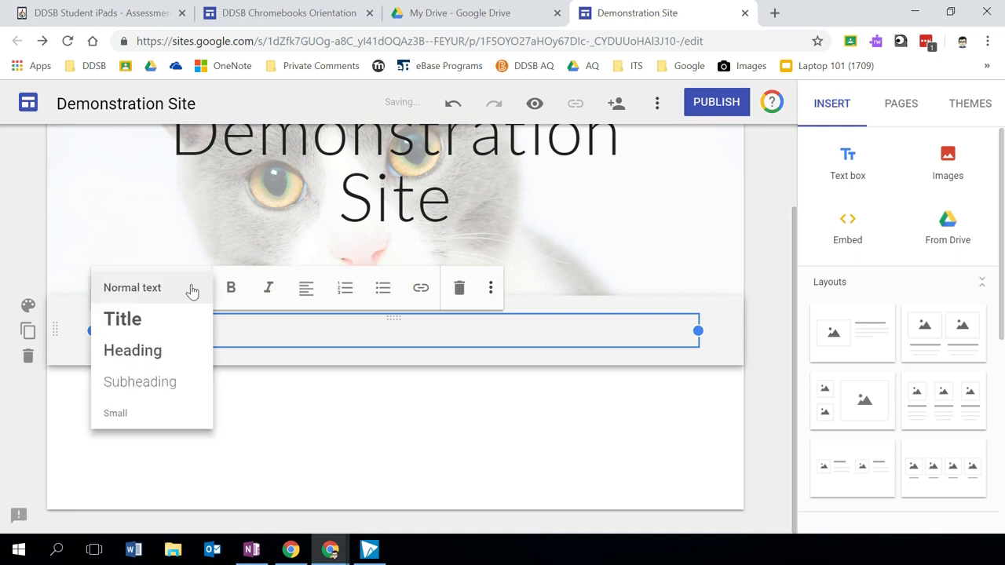
pyautogui.click(149, 330)
pyautogui.click(424, 452)
pyautogui.scroll(2, 466, 441)
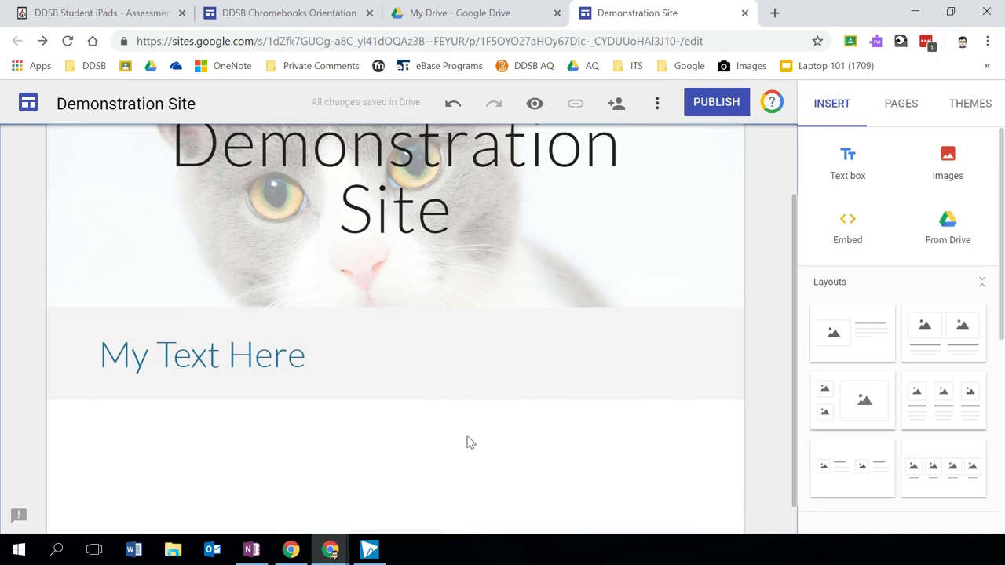
# Insert a text box reading "My New Text" below "My Text Here" and apply the Subheading text style.
pyautogui.scroll(-1, 533, 313)
pyautogui.click(847, 161)
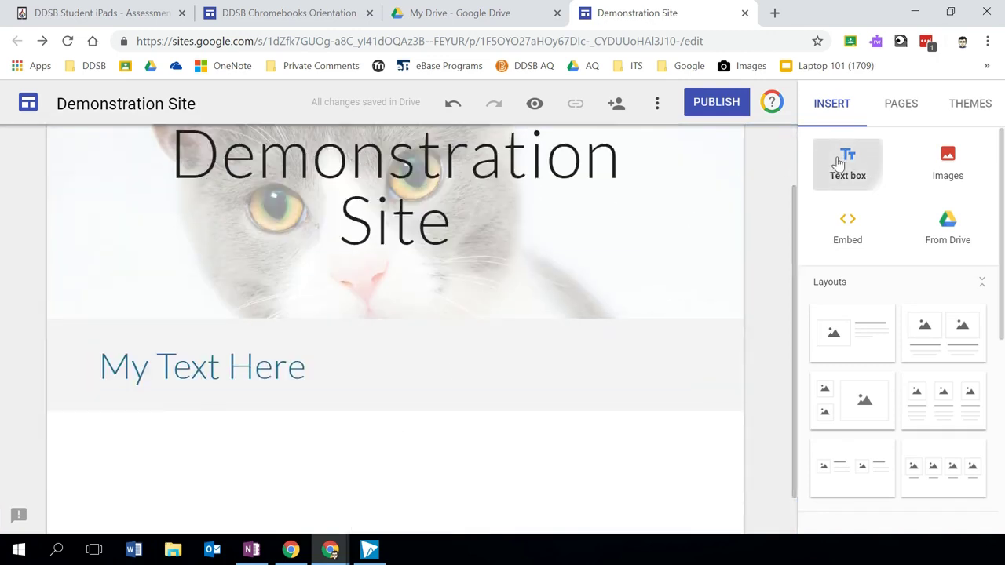
pyautogui.write('My New Text')
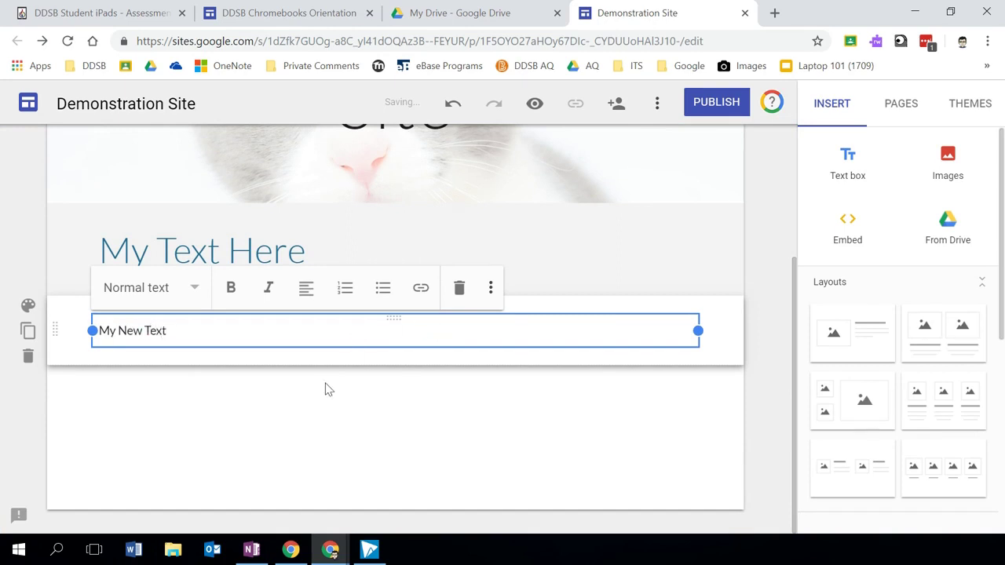
pyautogui.click(357, 440)
pyautogui.click(178, 333)
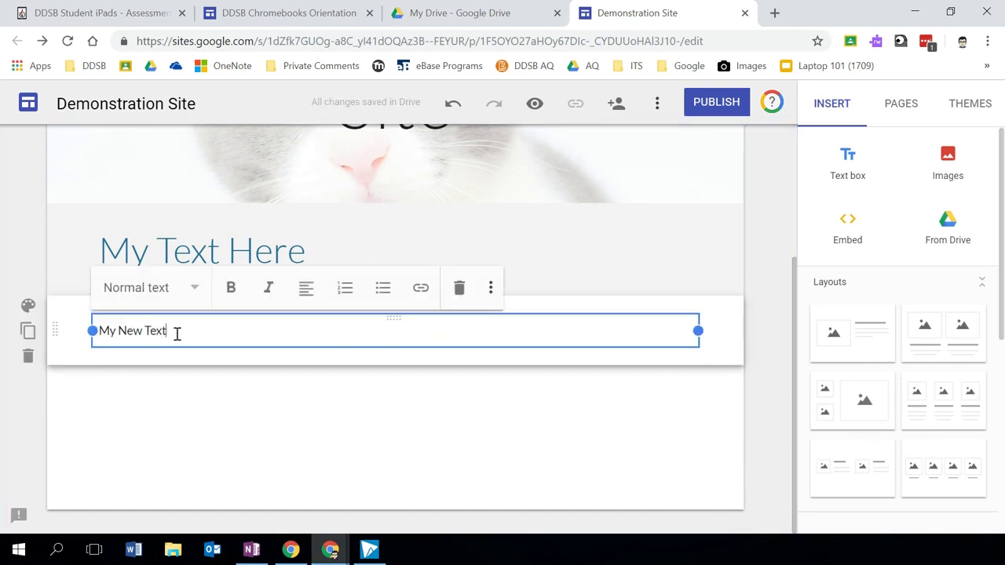
pyautogui.click(191, 287)
pyautogui.click(188, 382)
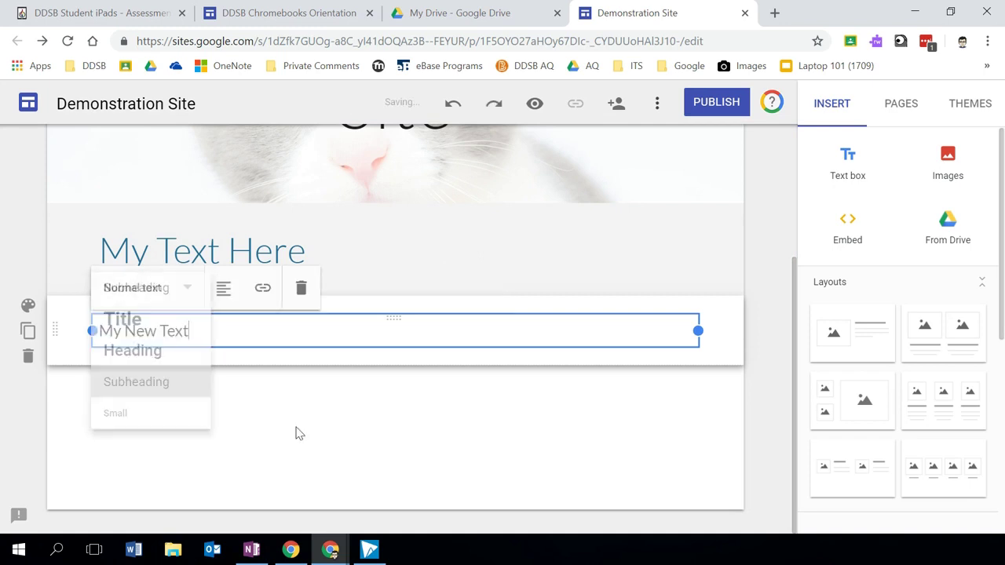
pyautogui.click(388, 444)
# Set the section style of "My New Text" to Emphasis 2.
pyautogui.click(27, 307)
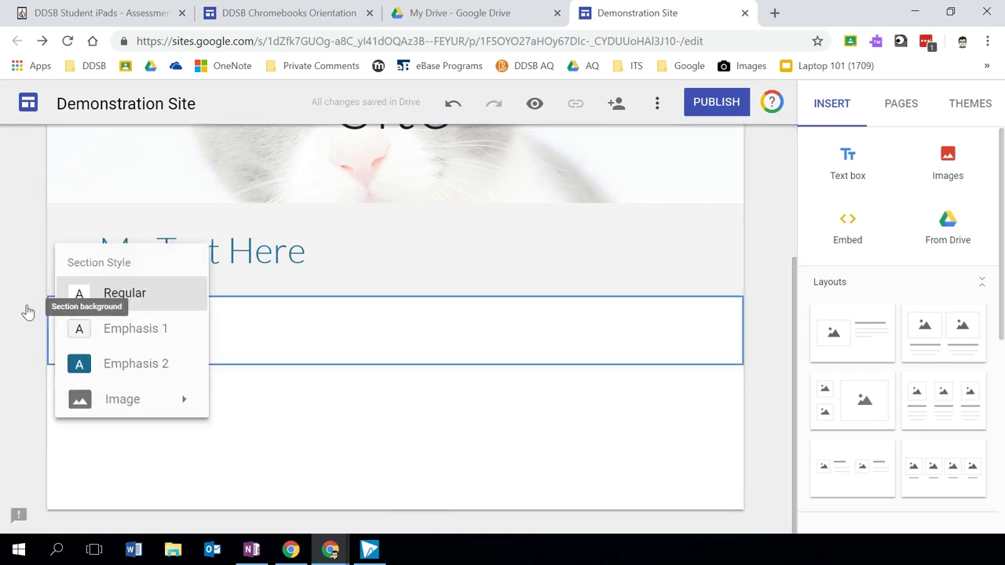
pyautogui.click(162, 373)
pyautogui.scroll(3, 328, 424)
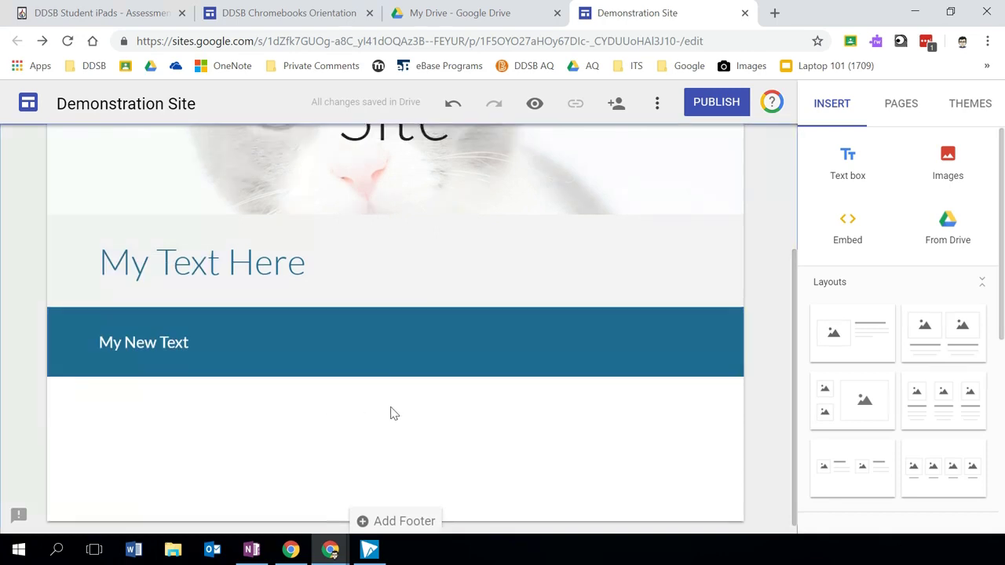
pyautogui.scroll(-2, 486, 337)
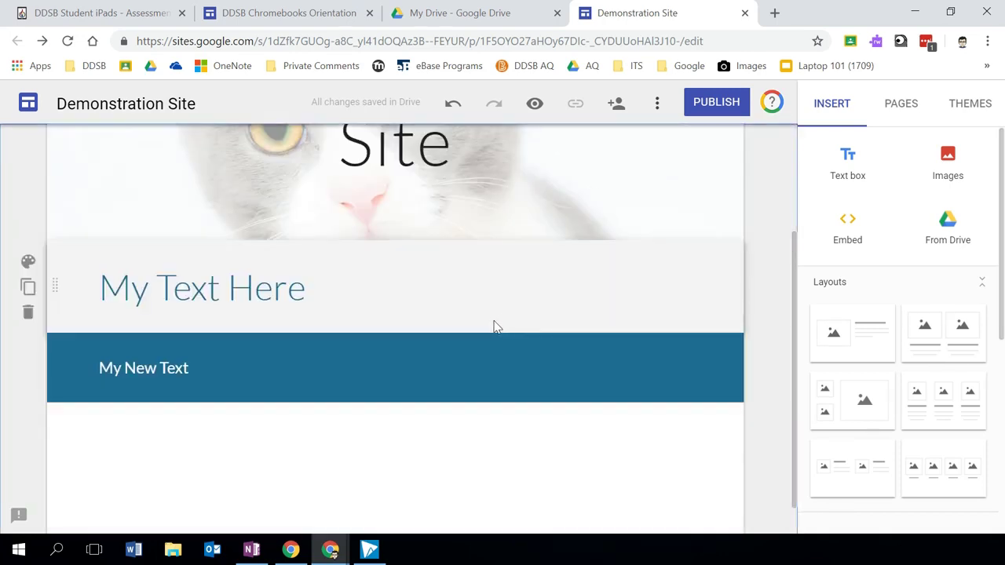
# Preview the site with its header and two text sections, then return to editing.
pyautogui.scroll(1, 494, 324)
pyautogui.click(542, 106)
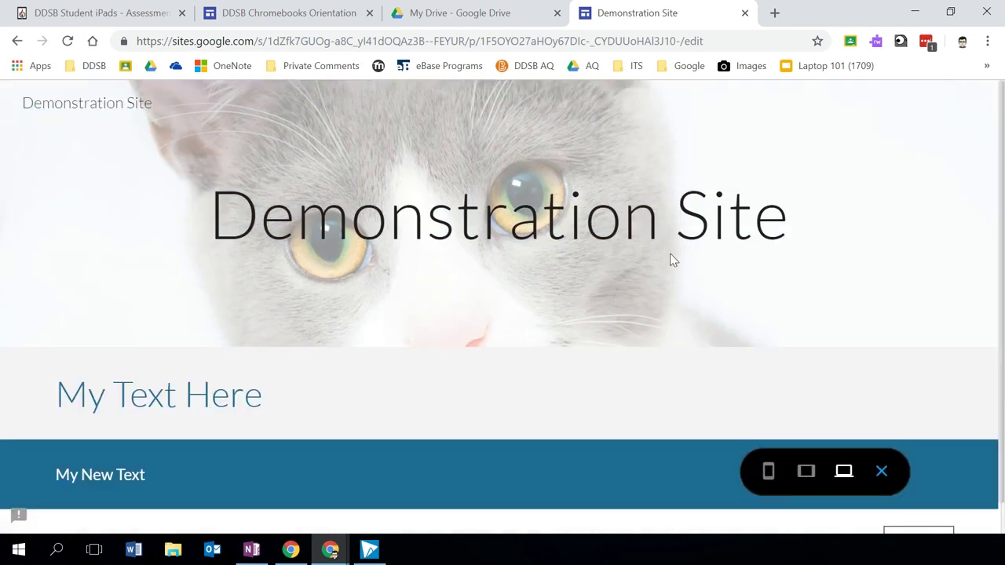
pyautogui.click(882, 472)
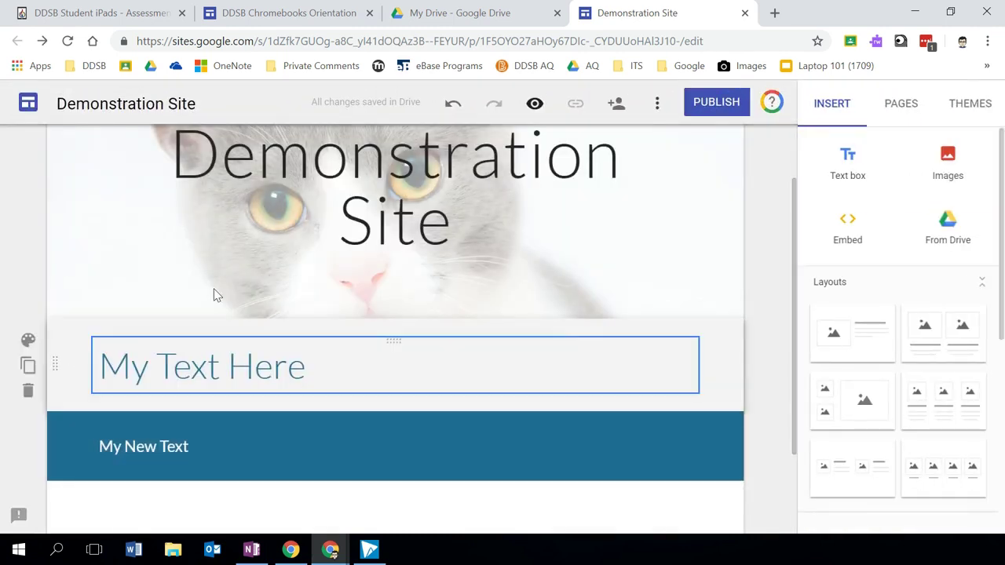
pyautogui.click(306, 206)
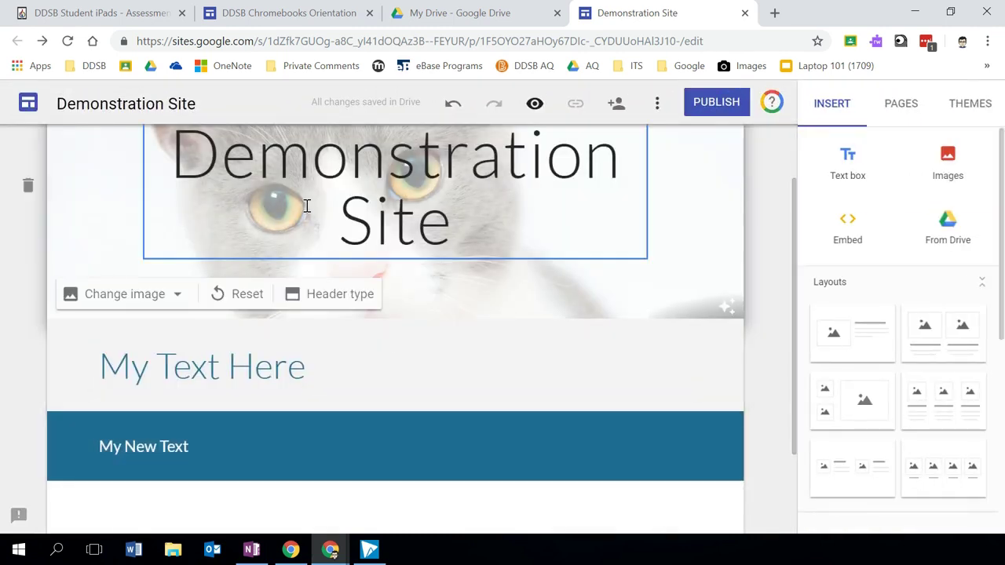
# Upload DDSB.png from the Desktop below "My New Text", shrink the logo and shift it towards the middle of its section.
pyautogui.click(948, 156)
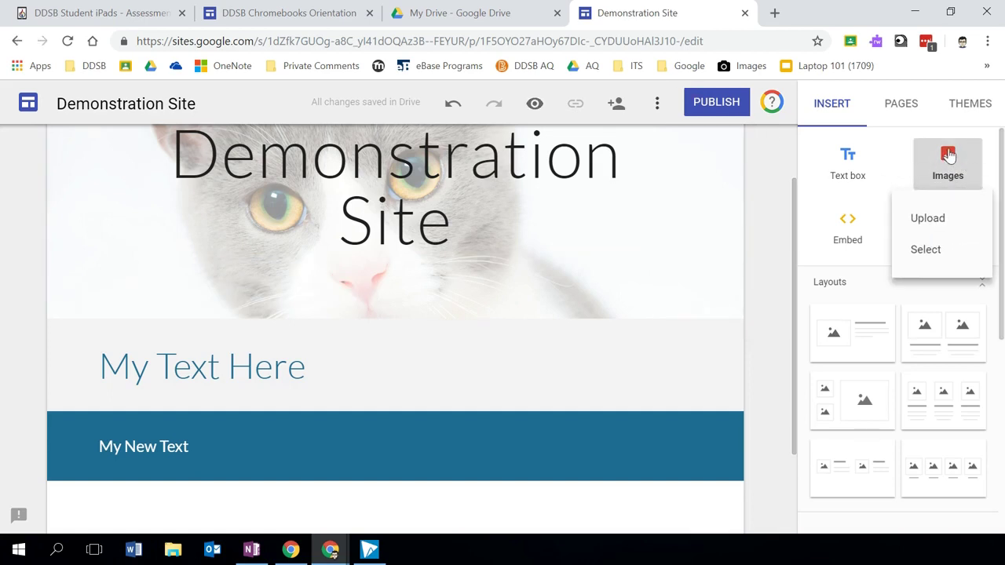
pyautogui.click(927, 219)
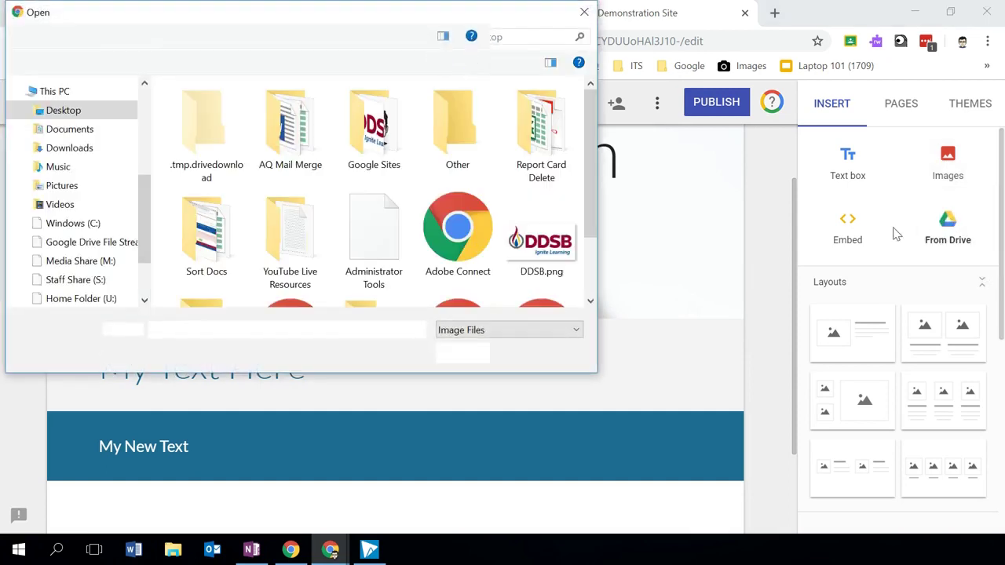
pyautogui.click(562, 253)
pyautogui.doubleClick(561, 253)
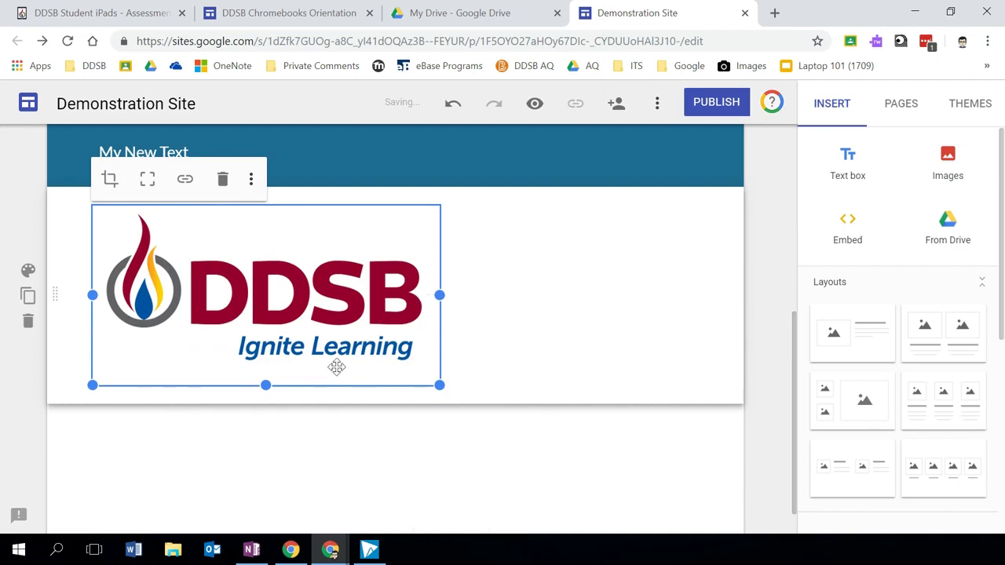
pyautogui.moveTo(439, 384); pyautogui.dragTo(340, 379)
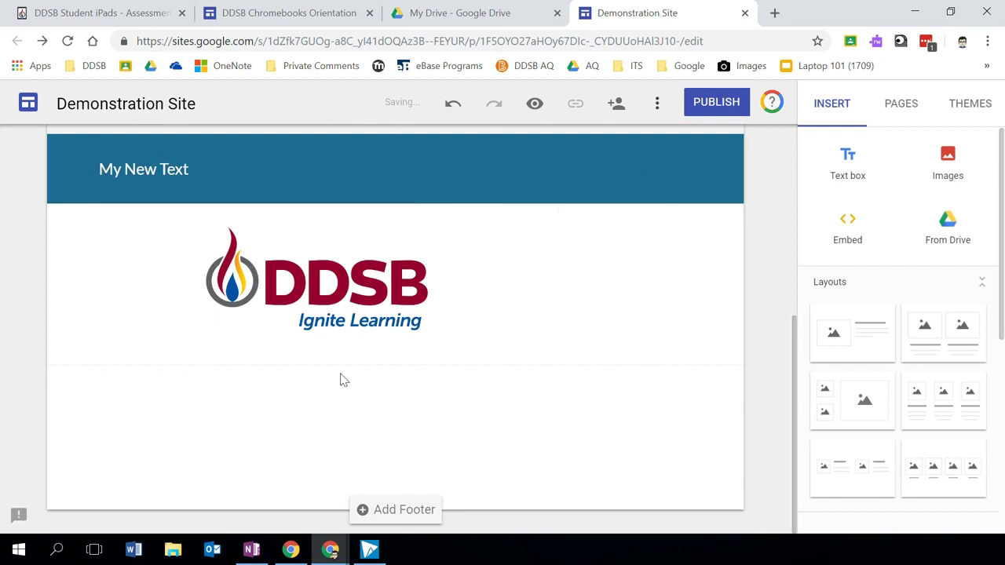
pyautogui.click(384, 321)
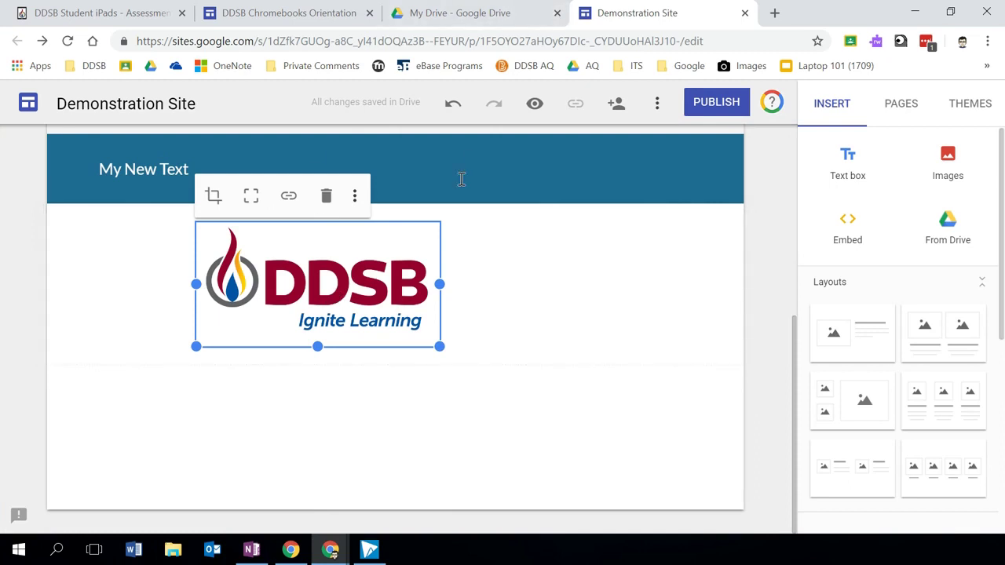
pyautogui.click(774, 14)
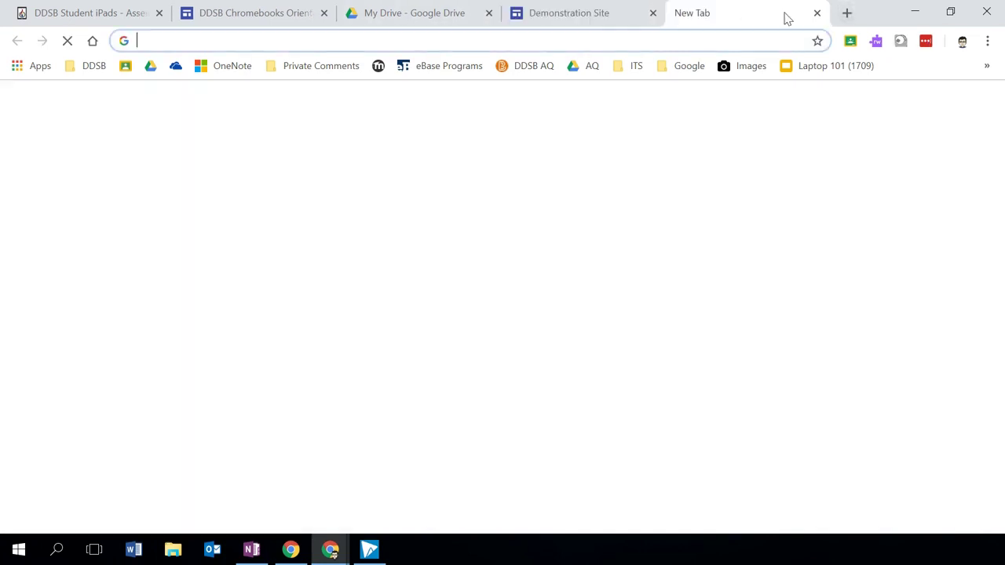
pyautogui.write('www.d')
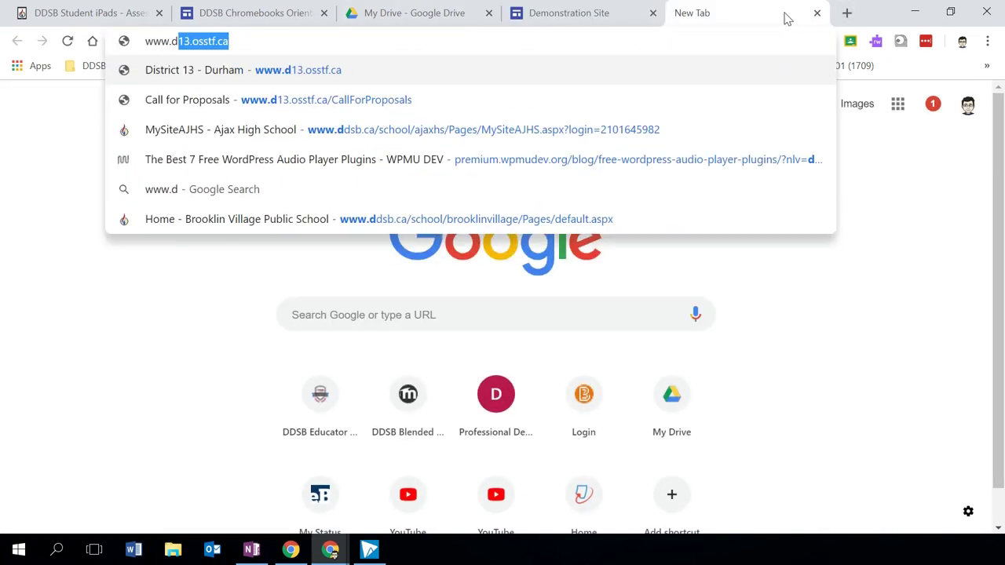
pyautogui.write('ds')
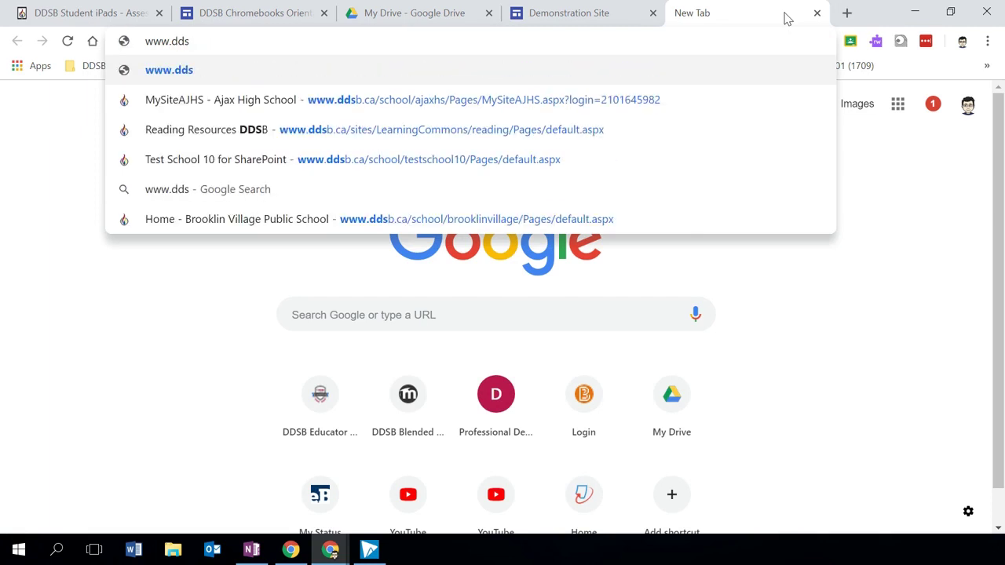
pyautogui.write('b.ca')
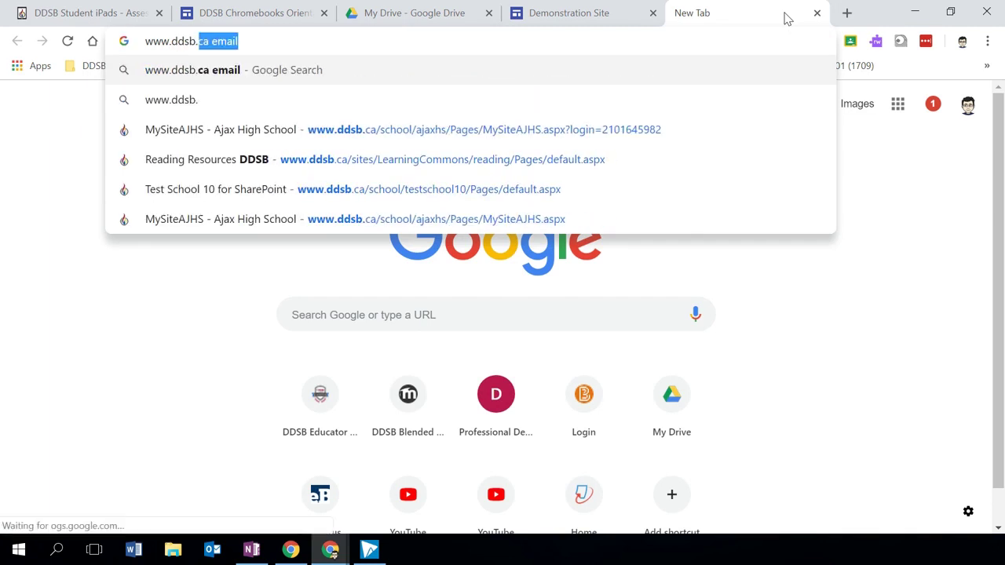
pyautogui.press('Return')
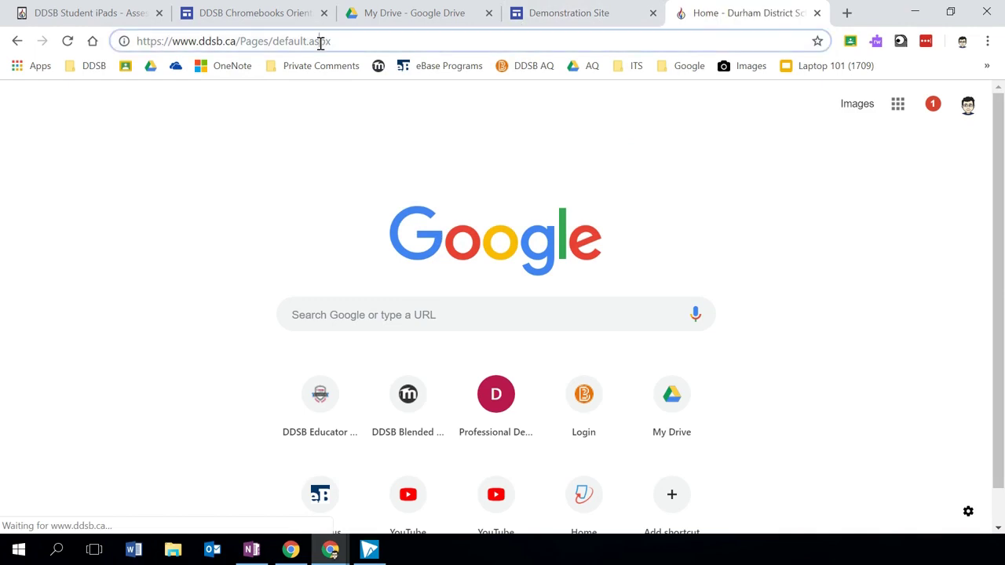
pyautogui.click(320, 41)
pyautogui.hotkey('ctrl', 'c')
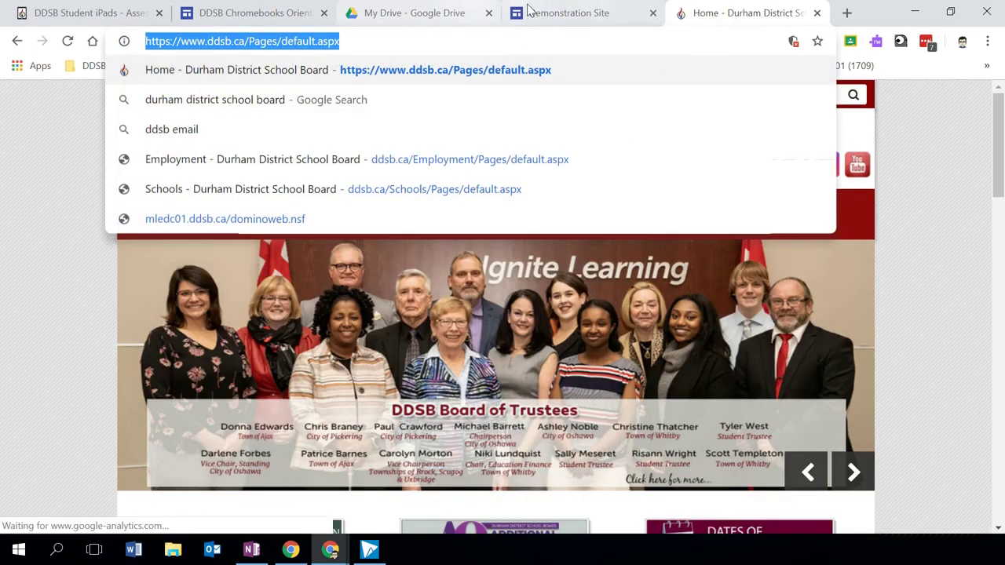
pyautogui.click(564, 12)
pyautogui.click(288, 195)
pyautogui.hotkey('ctrl', 'v')
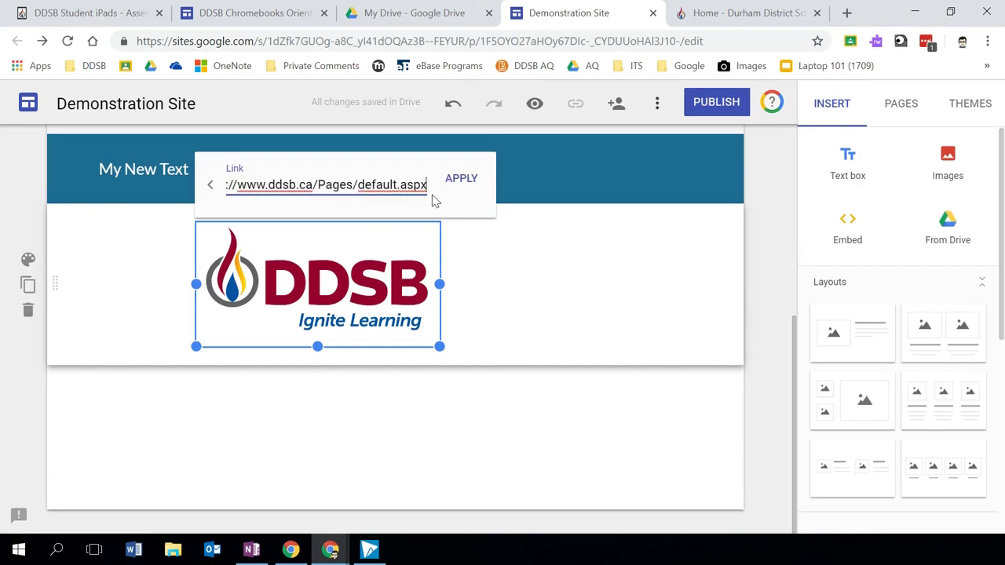
pyautogui.click(460, 178)
pyautogui.click(777, 342)
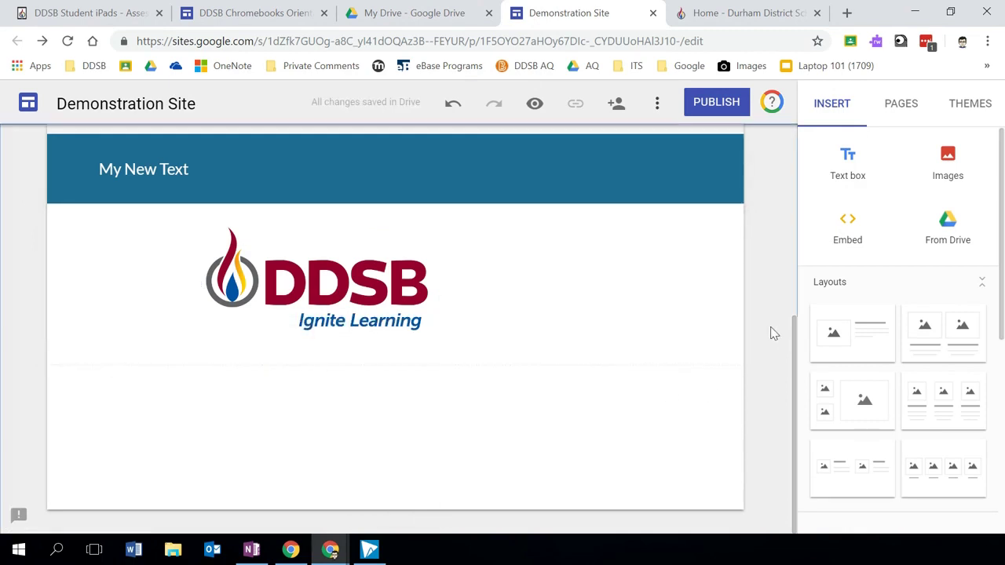
pyautogui.click(314, 322)
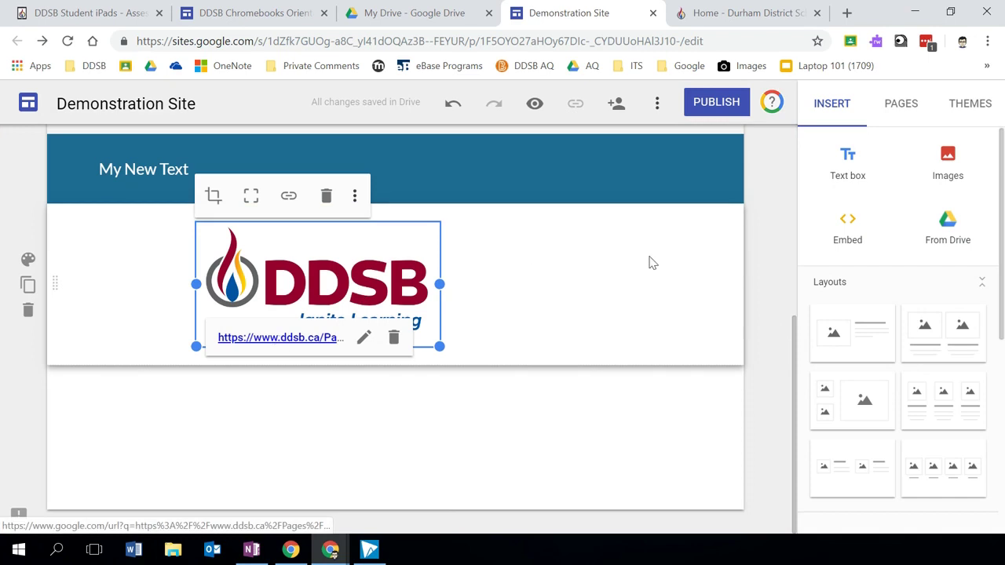
pyautogui.click(762, 242)
# Undo the DDSB logo's link, move, resize and insertion.
pyautogui.scroll(1, 471, 286)
pyautogui.click(173, 250)
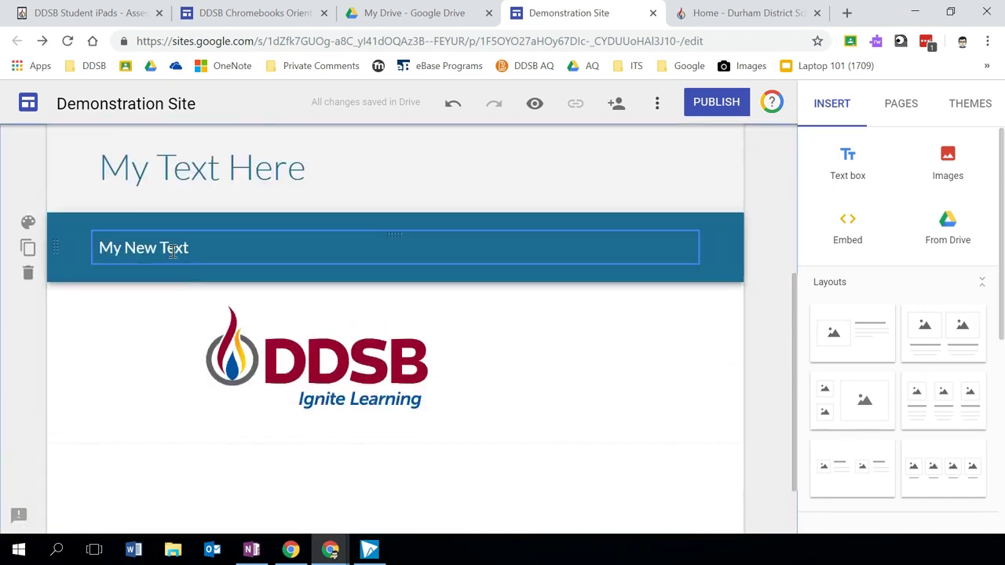
pyautogui.click(747, 277)
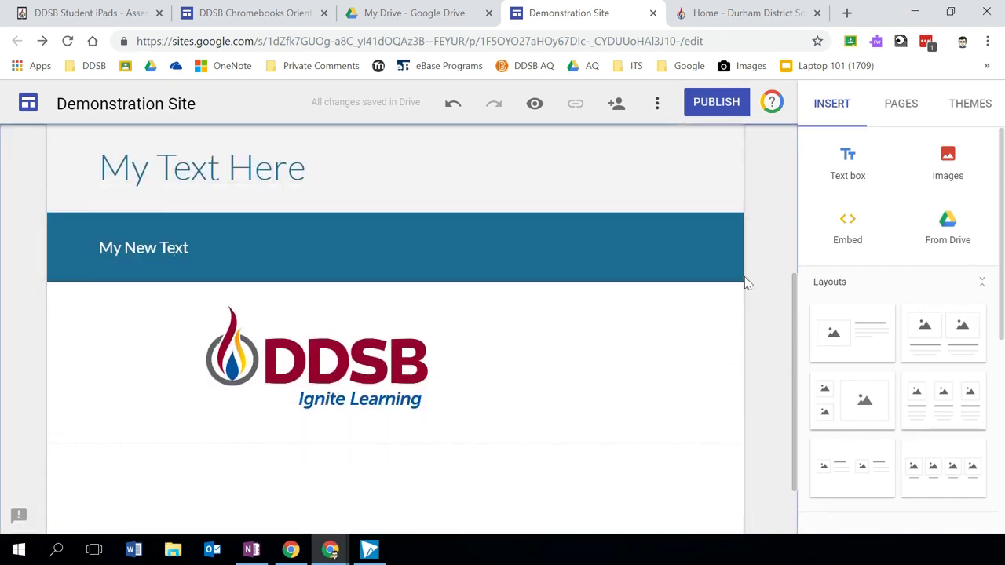
pyautogui.click(452, 106)
pyautogui.click(452, 106)
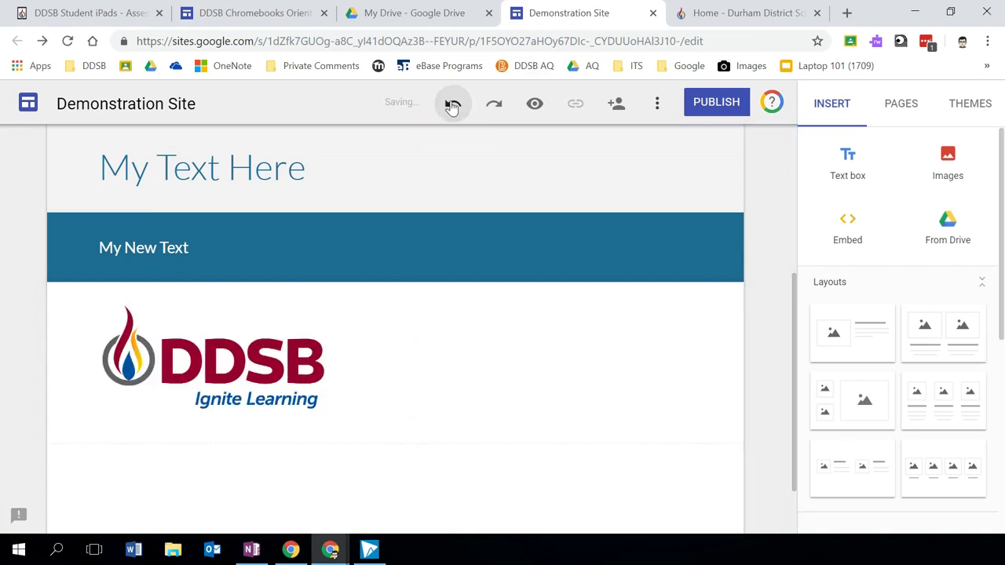
pyautogui.click(452, 107)
pyautogui.click(452, 106)
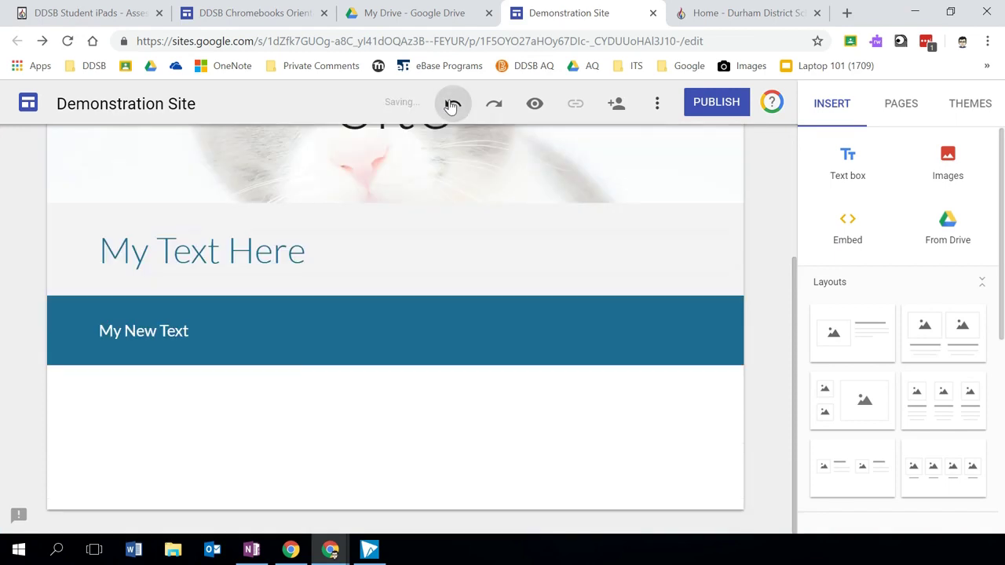
# Move the "My New Text" section above "My Text Here", directly below the header.
pyautogui.scroll(1, 385, 384)
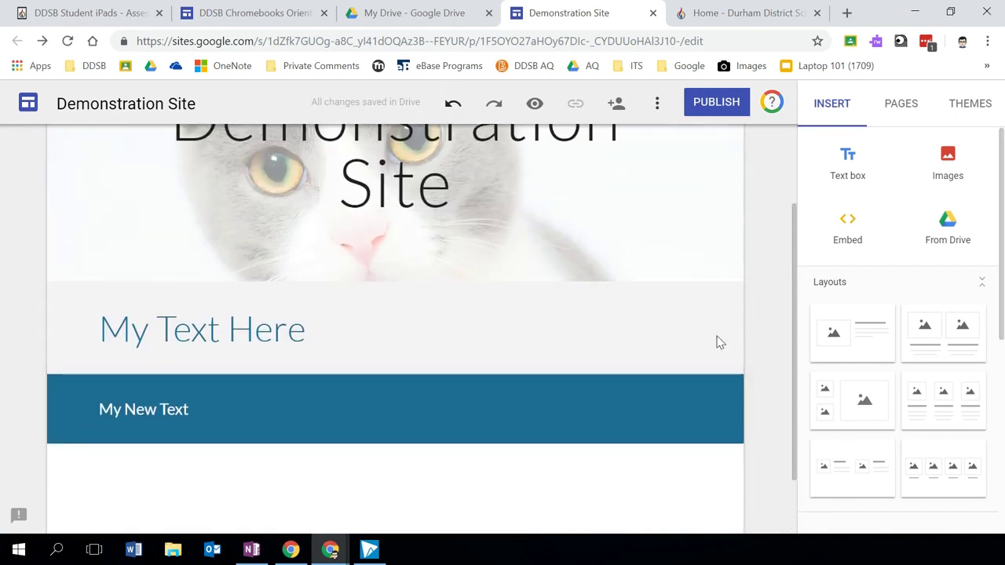
pyautogui.moveTo(56, 402); pyautogui.dragTo(63, 314)
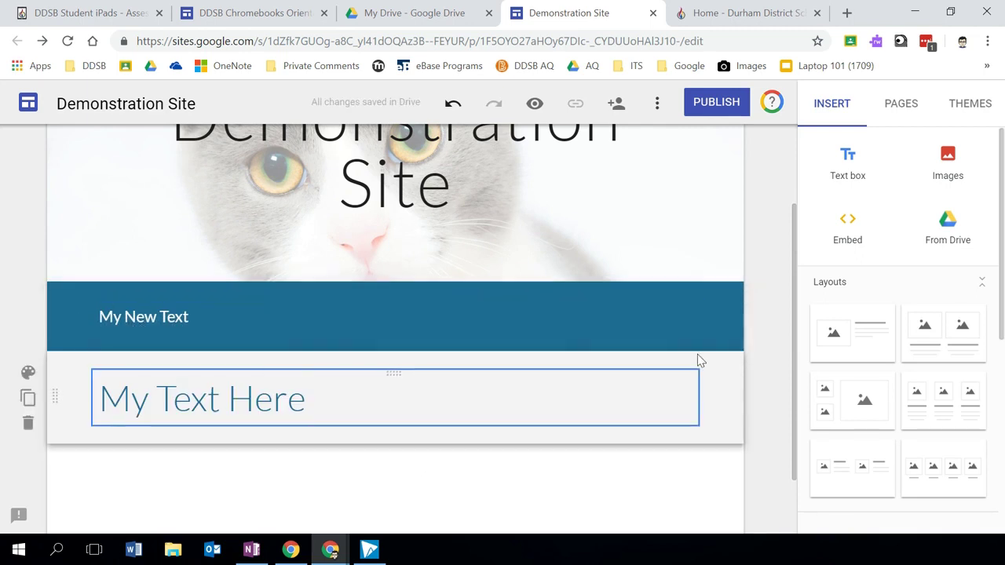
pyautogui.scroll(2, 532, 353)
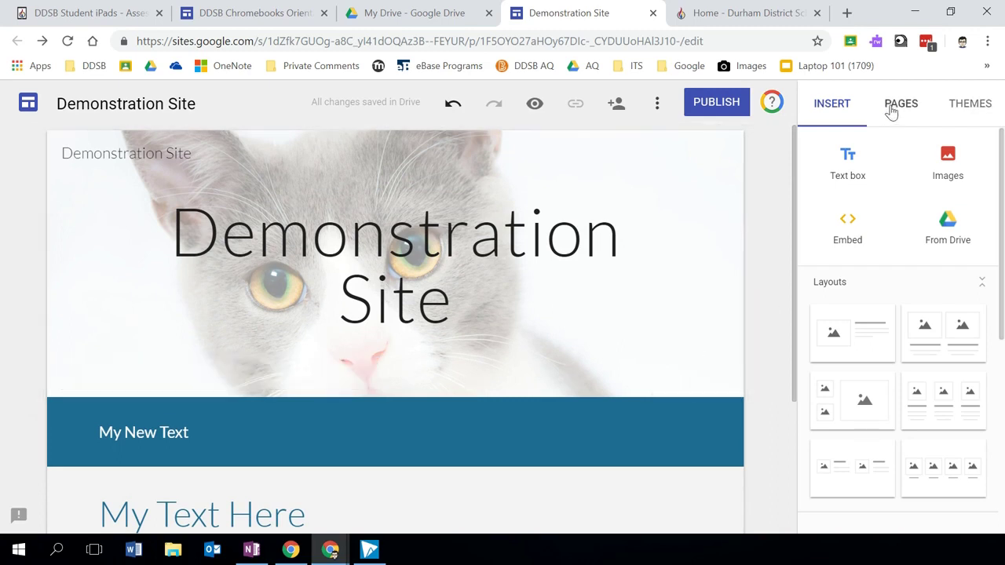
# Add a page named "My New Page" to the site and preview it.
pyautogui.click(915, 103)
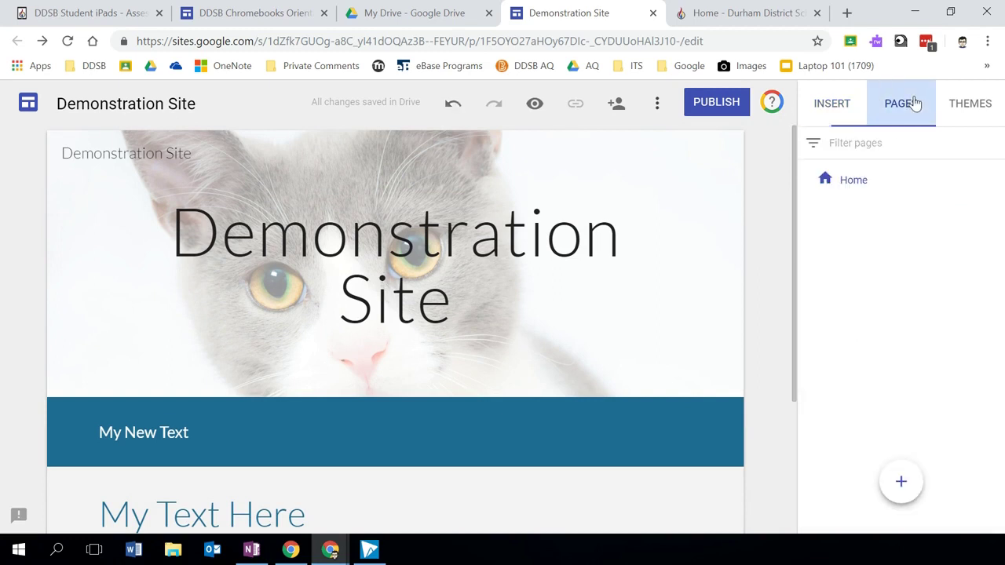
pyautogui.click(901, 484)
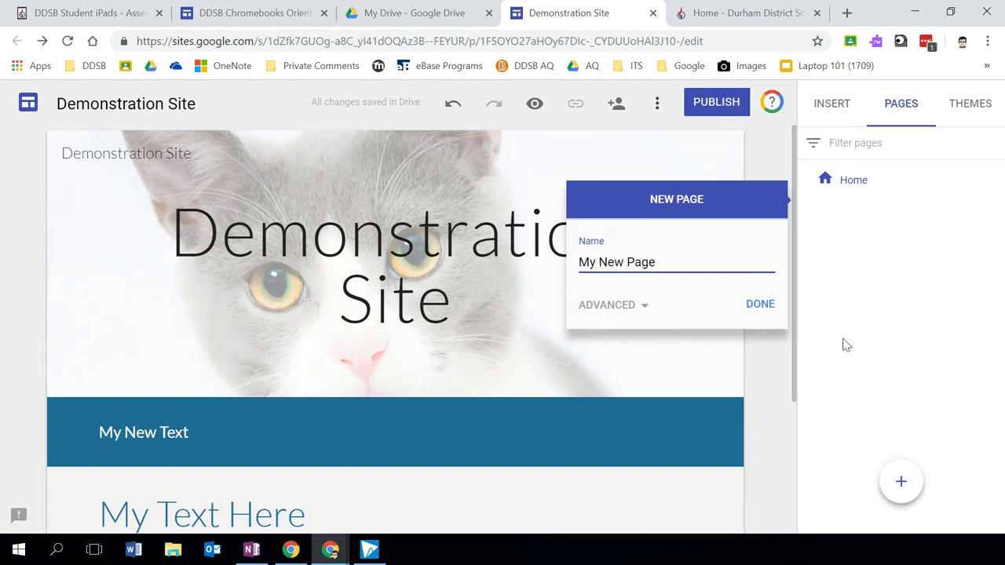
pyautogui.write('My New Page')
pyautogui.click(772, 310)
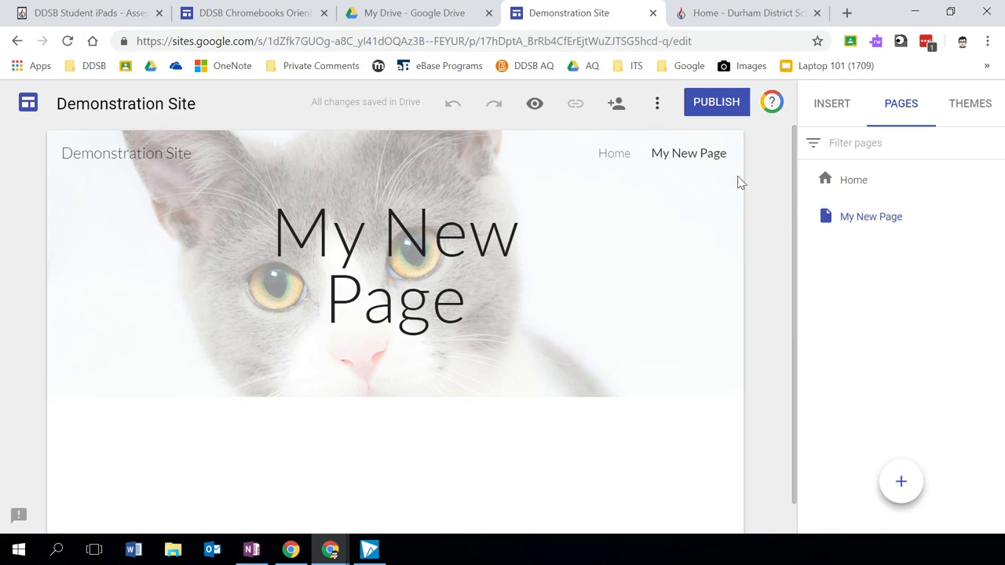
pyautogui.click(536, 104)
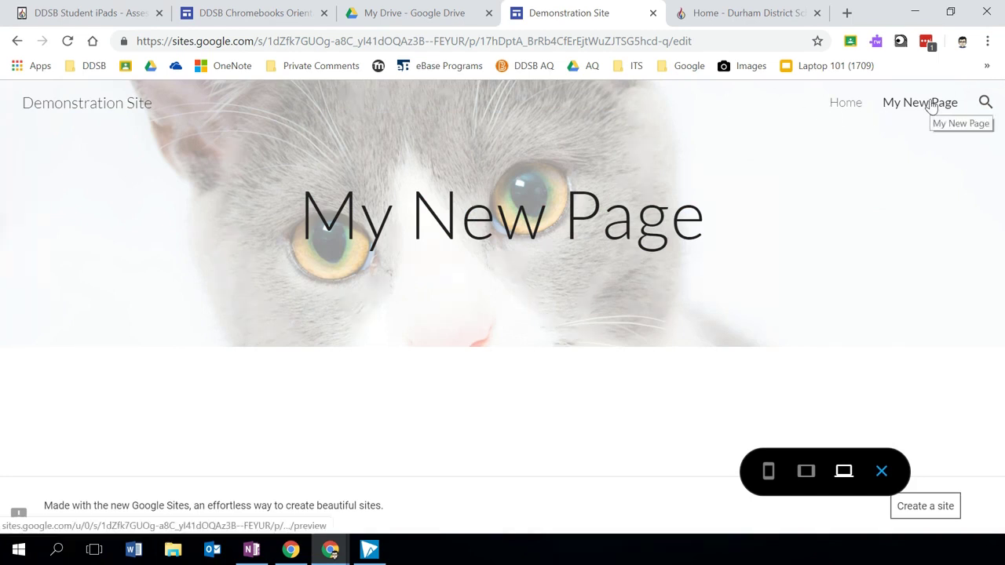
# Check the My New Page and Home links in the site preview and return to editing.
pyautogui.click(929, 104)
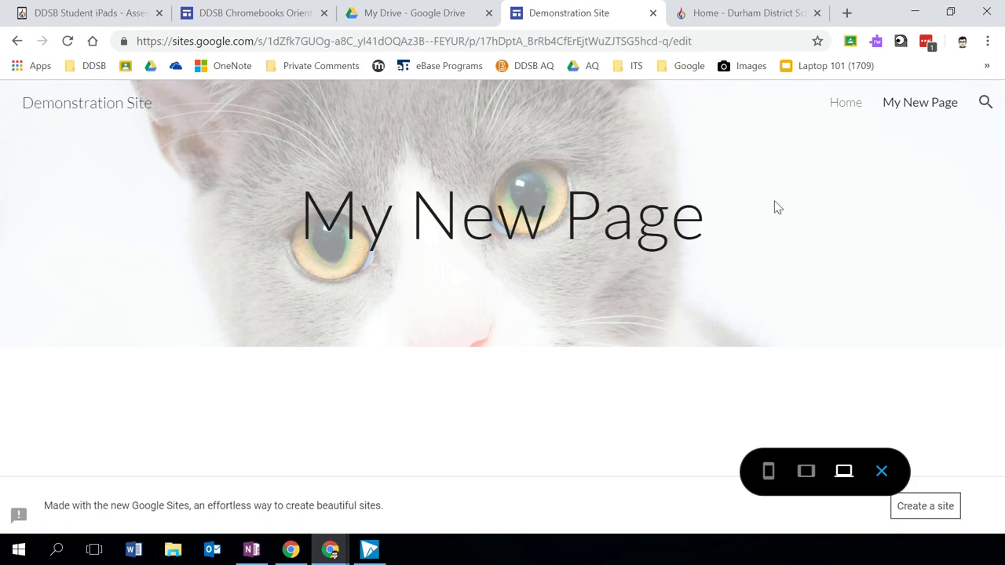
pyautogui.click(848, 107)
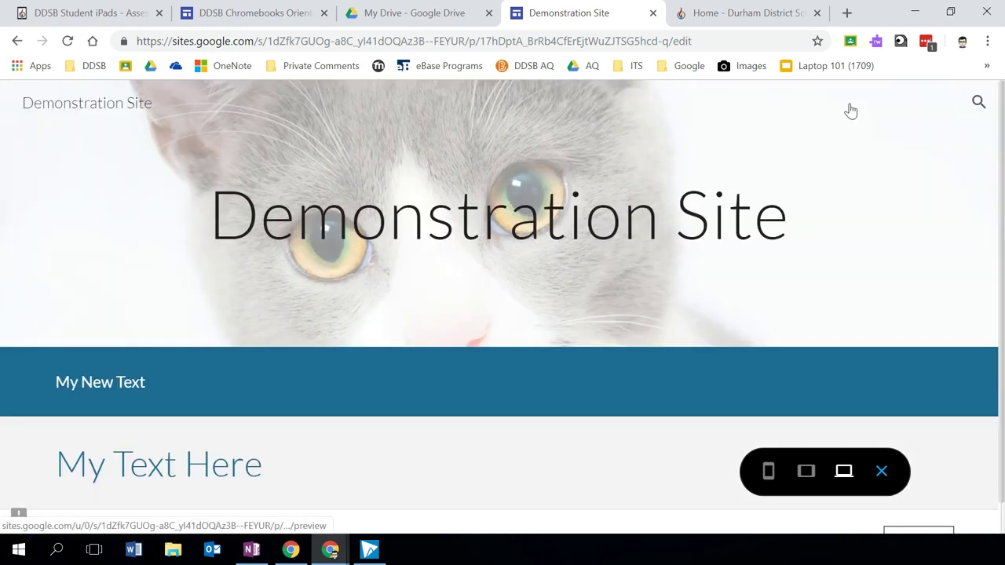
pyautogui.click(880, 471)
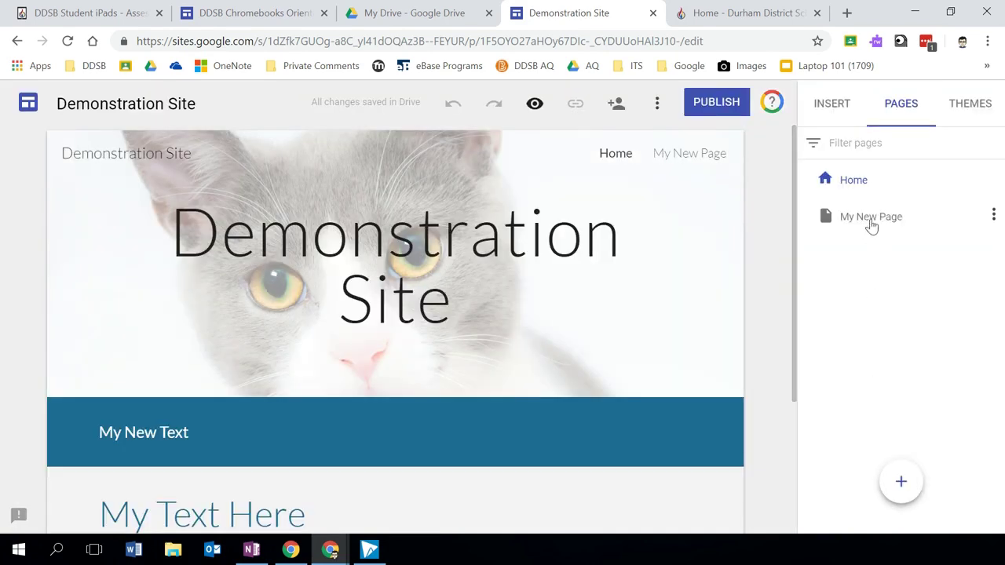
# Add a subpage named "My Sub Page" under My New Page, leaving its custom path empty.
pyautogui.click(994, 216)
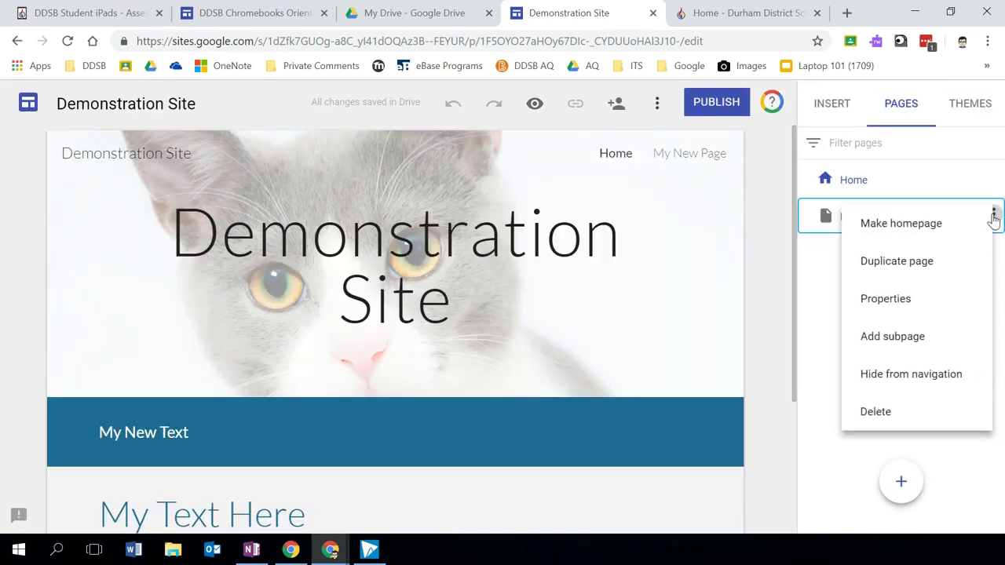
pyautogui.click(914, 337)
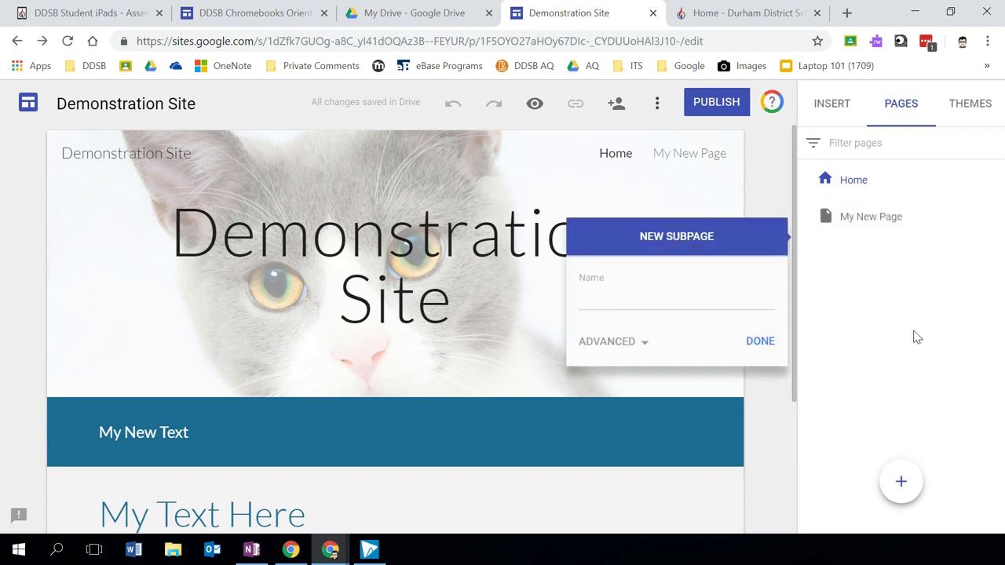
pyautogui.click(635, 302)
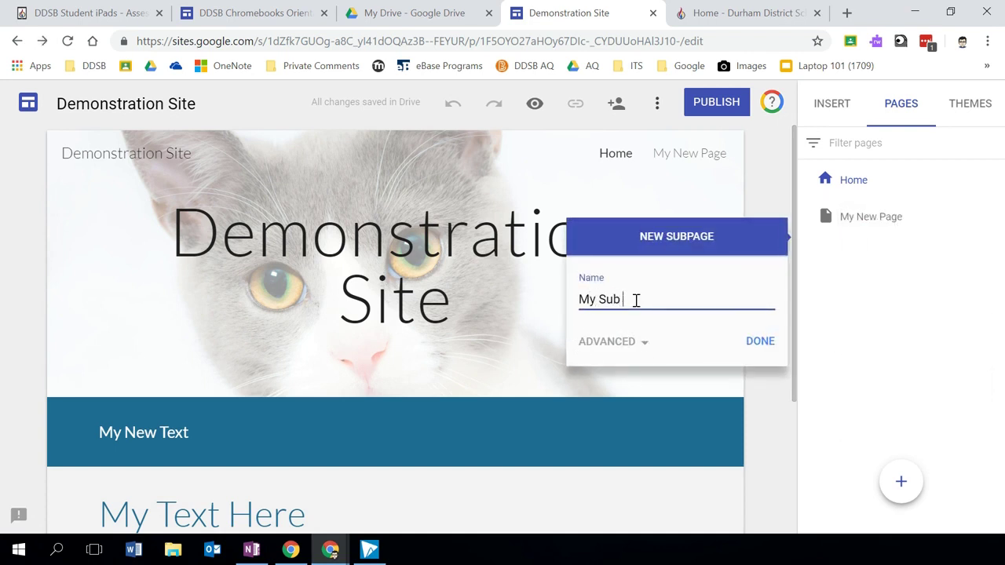
pyautogui.click(642, 342)
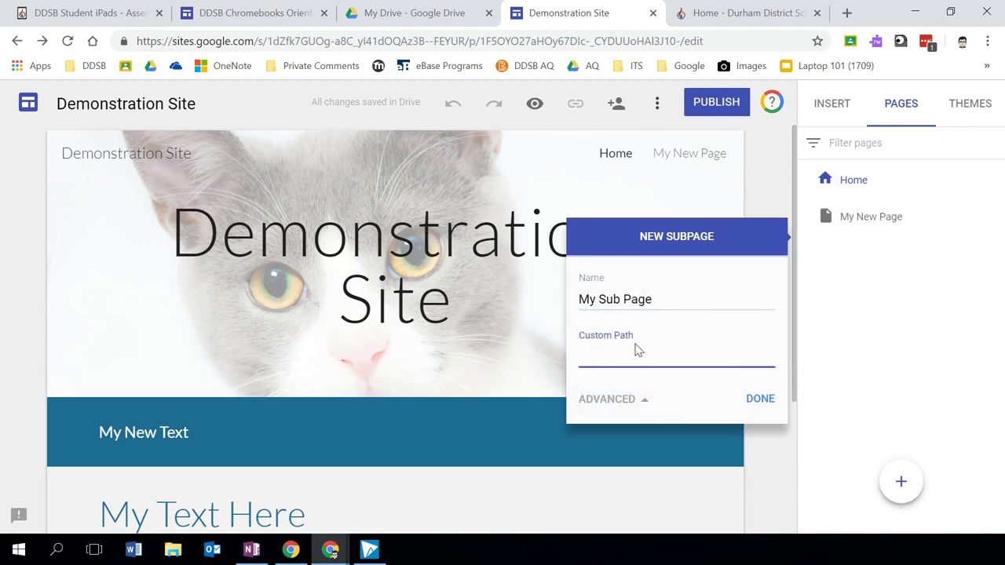
pyautogui.click(760, 399)
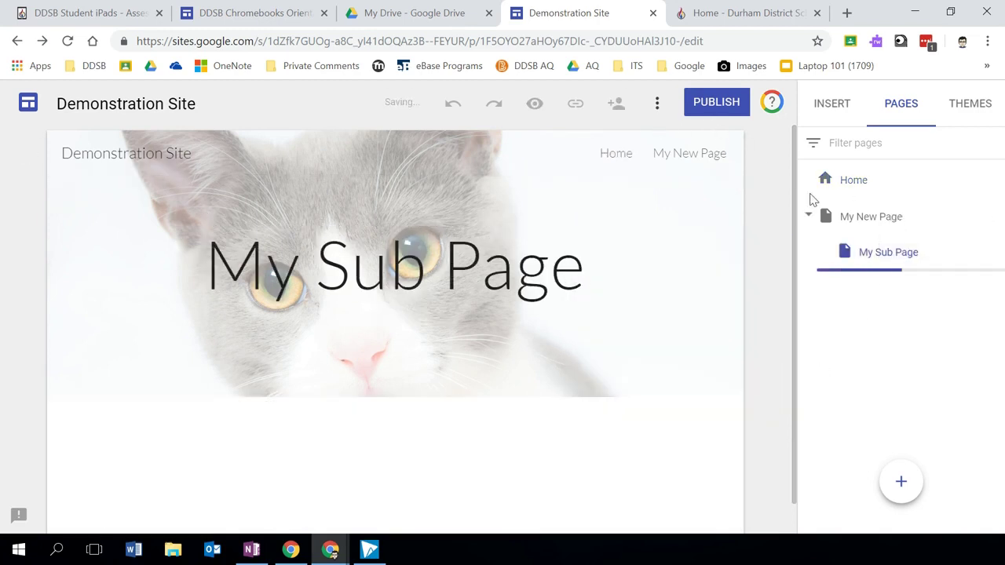
# Add a top-level page named "My Newest Page" and preview the site's navigation, including the My New Page submenu.
pyautogui.click(900, 484)
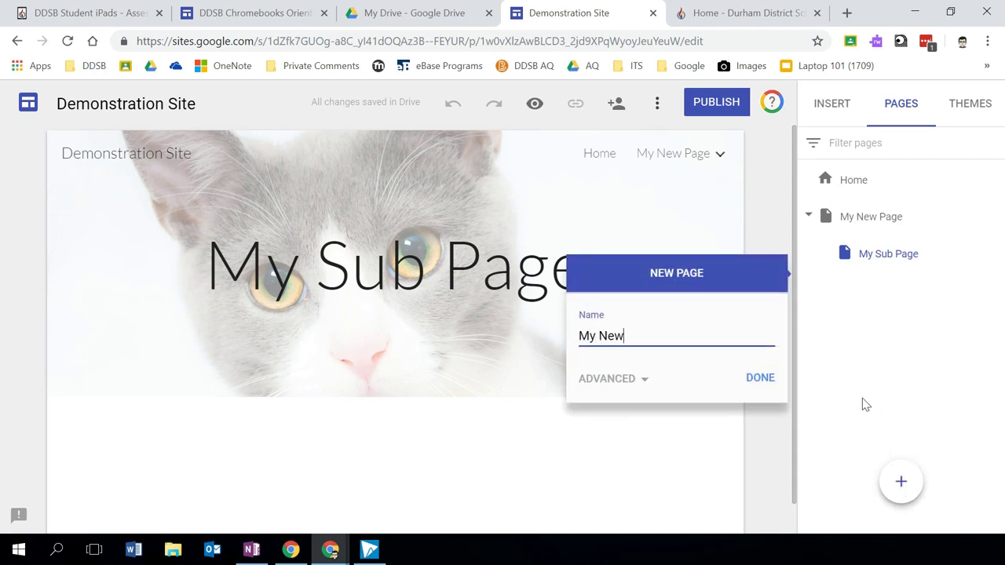
pyautogui.click(760, 379)
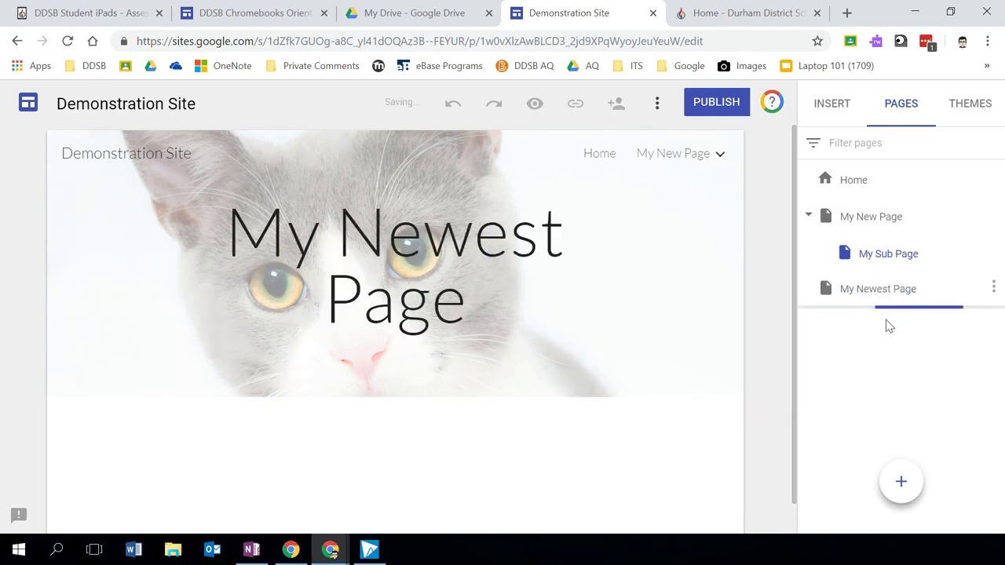
pyautogui.moveTo(683, 143)
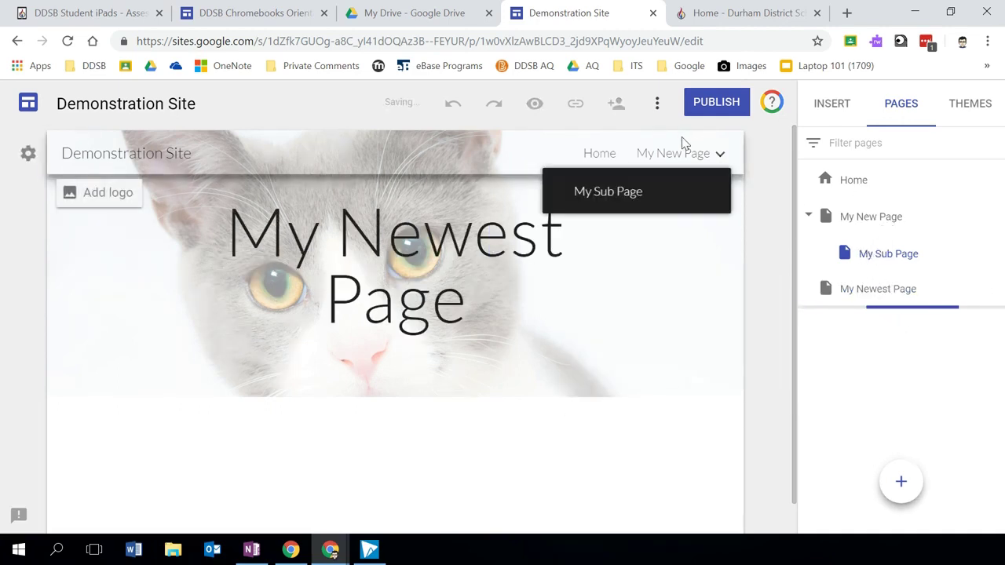
pyautogui.click(533, 107)
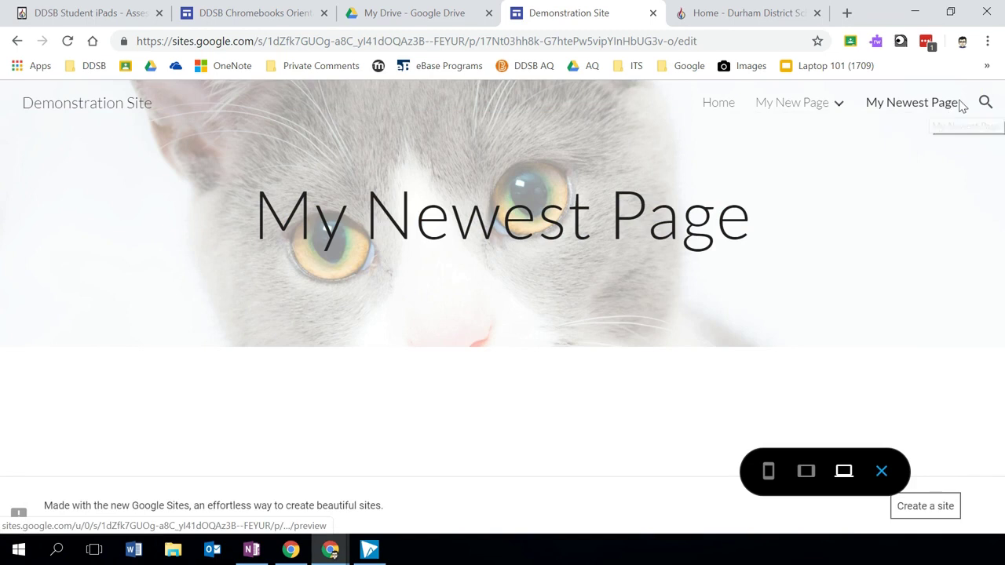
pyautogui.moveTo(825, 102)
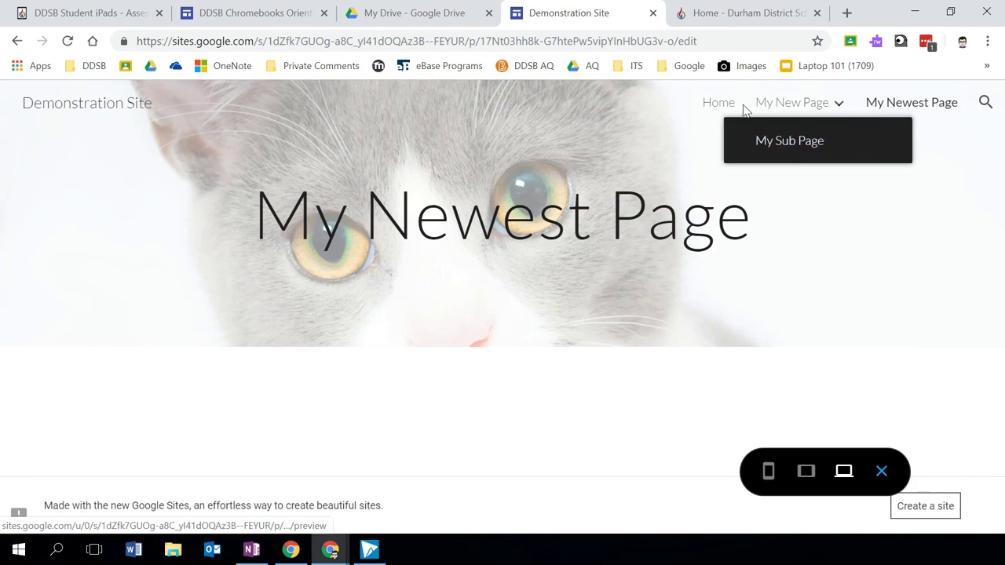
pyautogui.moveTo(792, 103)
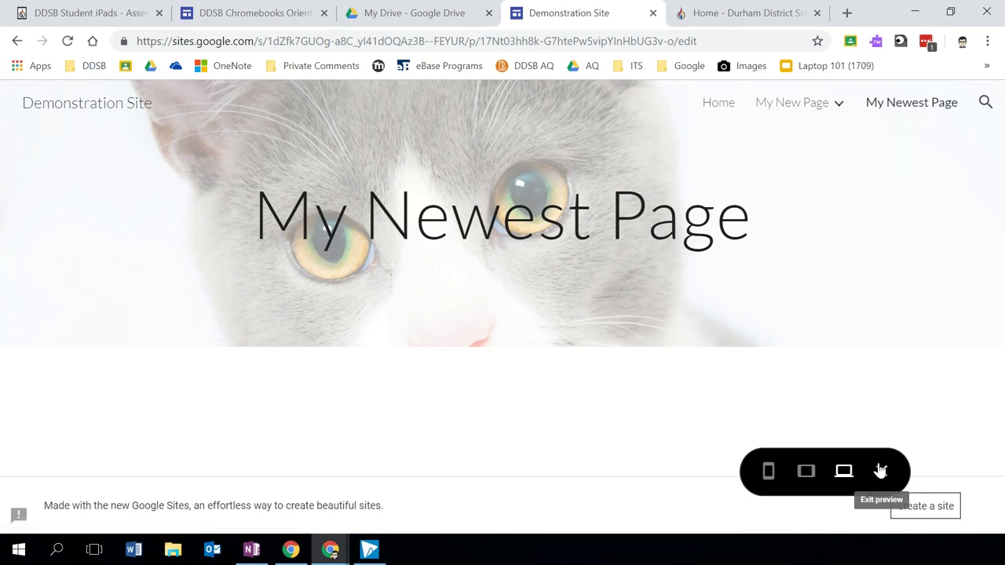
pyautogui.click(881, 471)
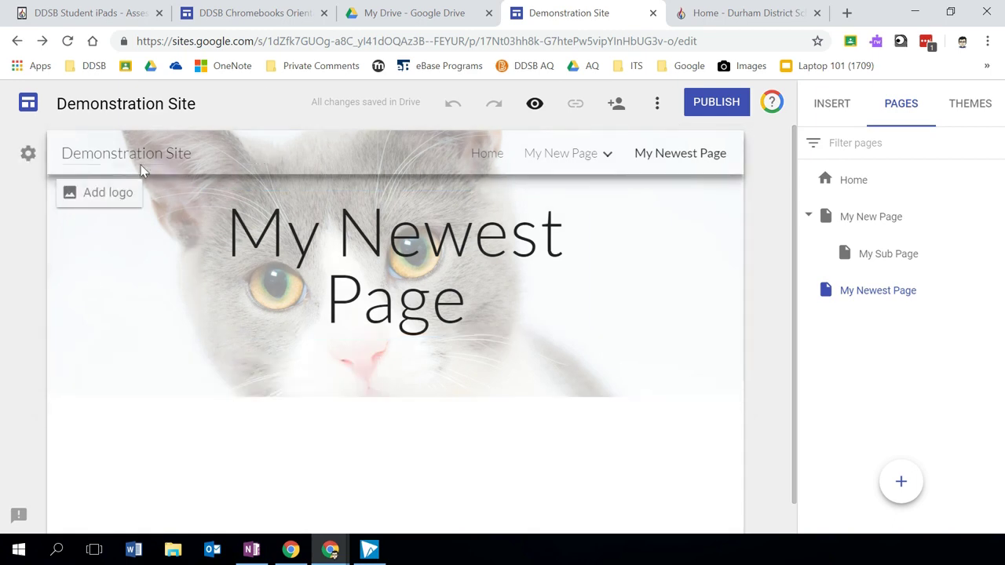
# Try side navigation for the site in preview and switch back to top navigation.
pyautogui.click(28, 157)
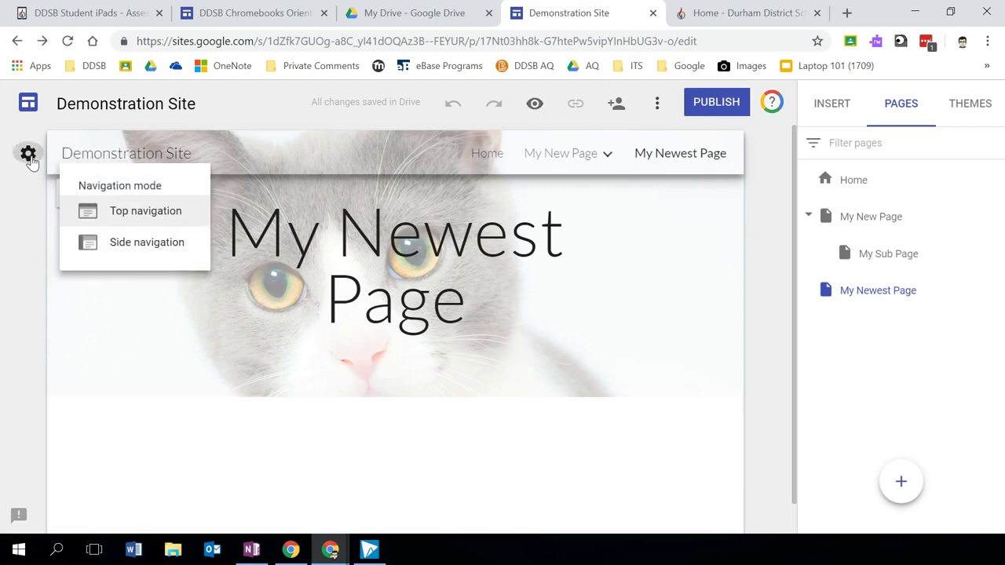
pyautogui.click(147, 243)
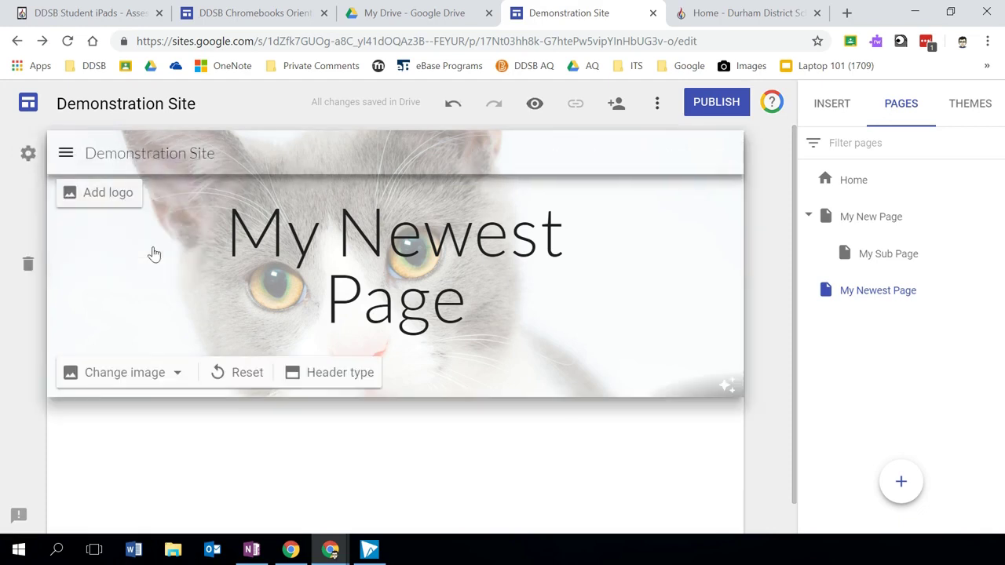
pyautogui.click(535, 105)
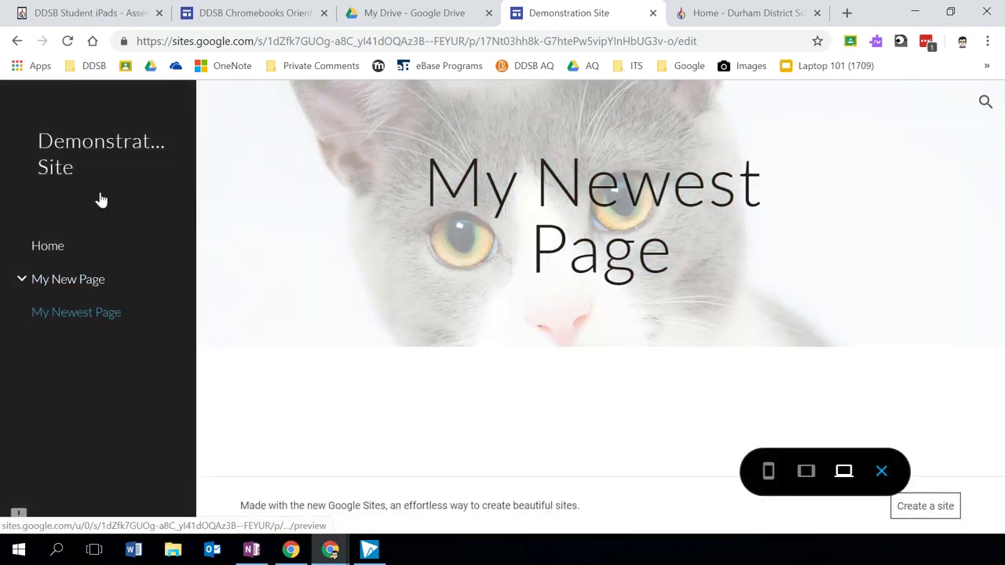
pyautogui.click(882, 472)
pyautogui.click(43, 156)
pyautogui.click(148, 212)
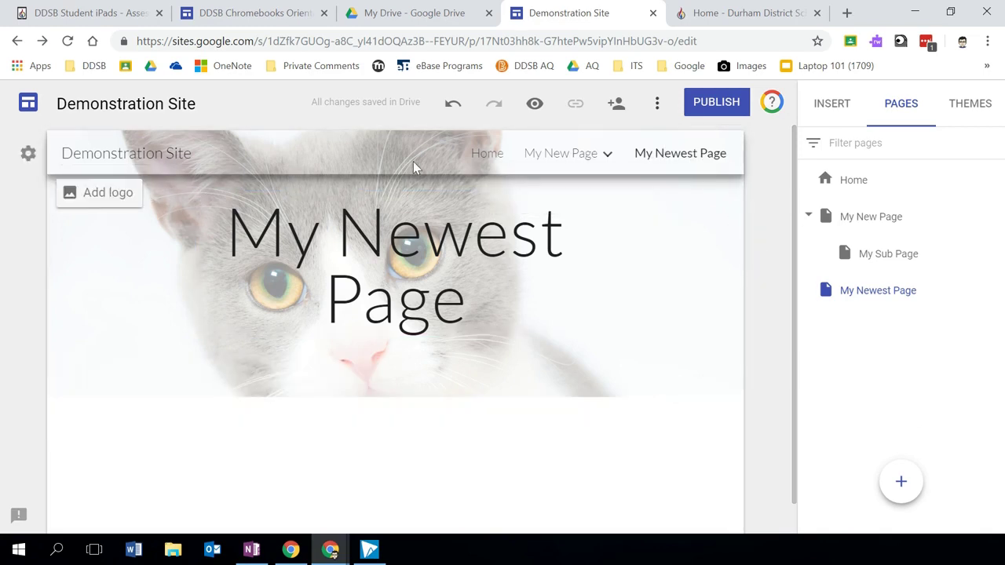
pyautogui.moveTo(539, 174)
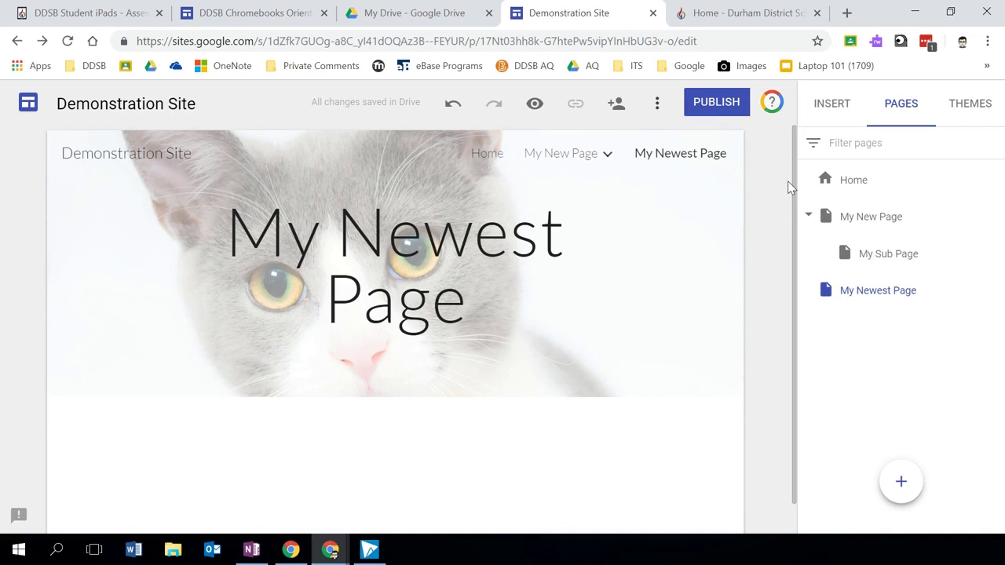
# Try the Impression and Level themes on the site.
pyautogui.click(987, 109)
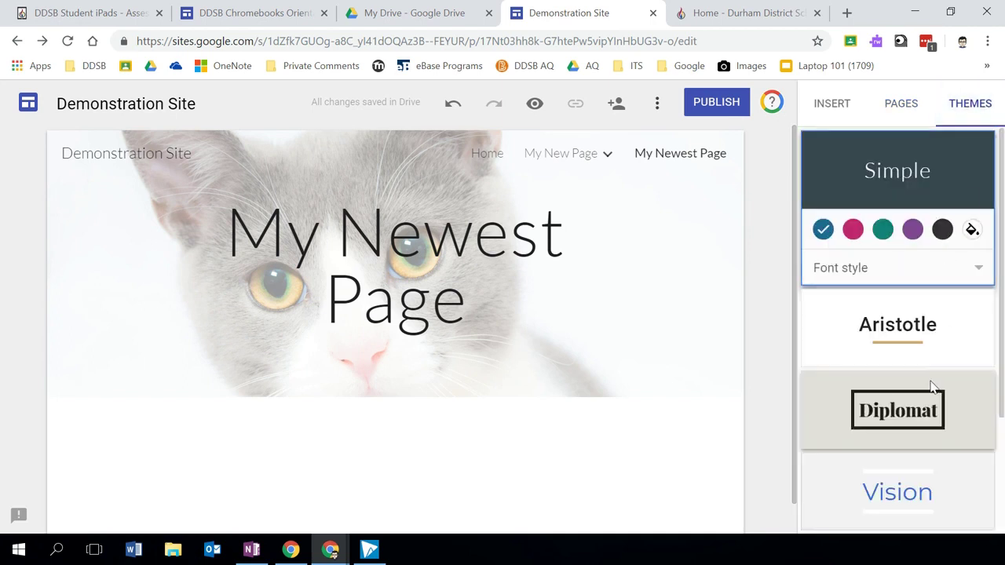
pyautogui.scroll(-2, 938, 408)
pyautogui.scroll(-1, 948, 440)
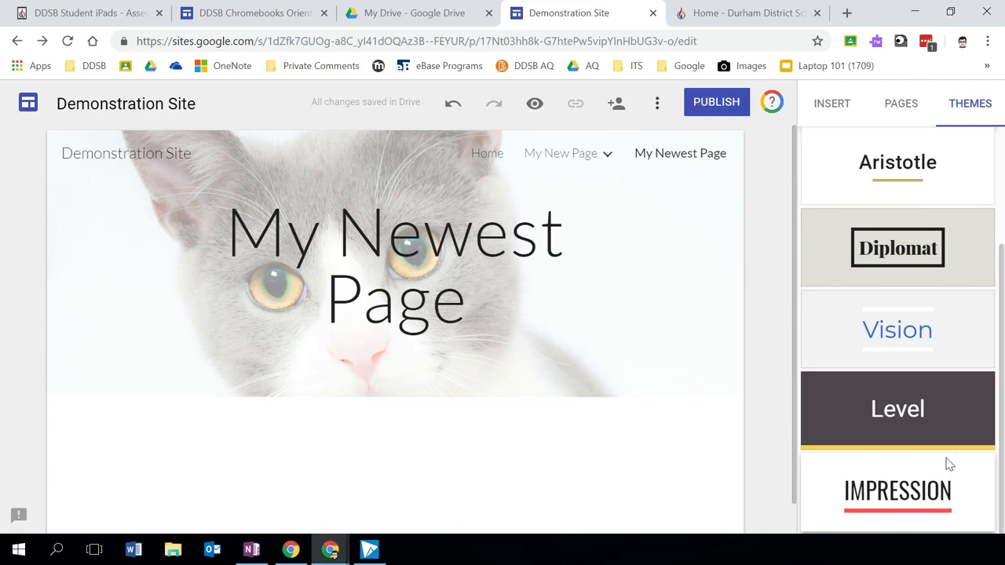
pyautogui.click(935, 487)
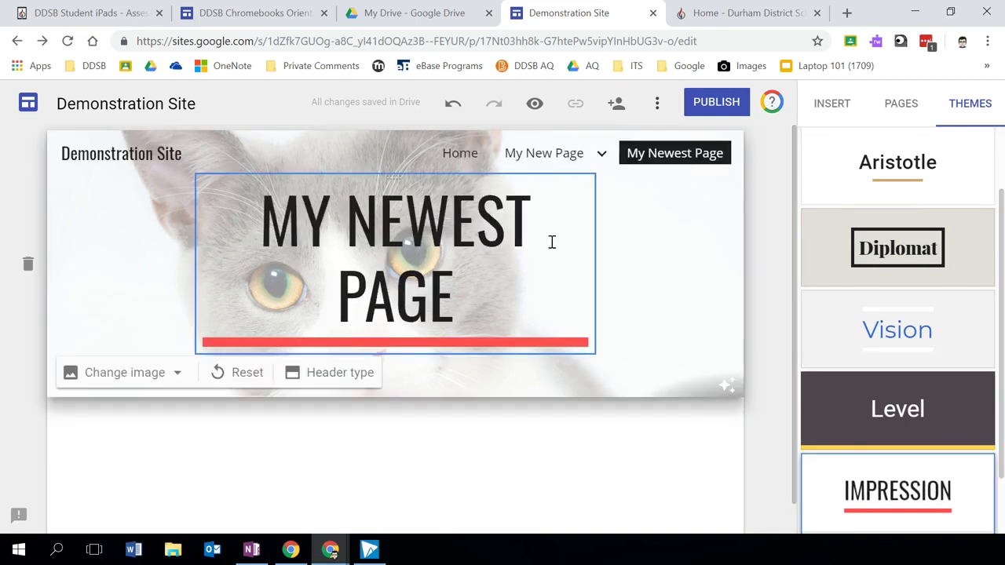
pyautogui.scroll(-1, 476, 329)
pyautogui.click(908, 409)
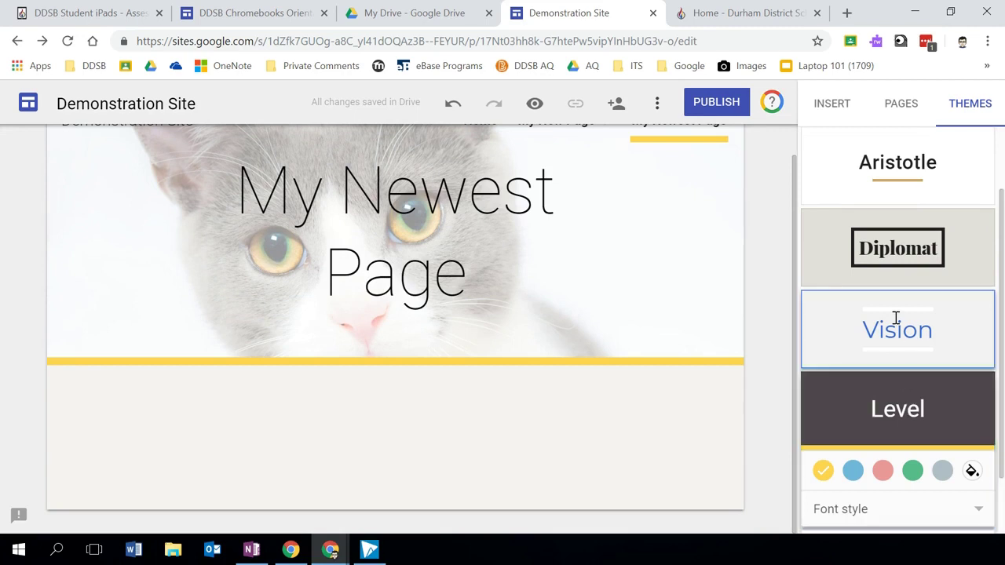
# Apply the Vision theme to the site and change its font style to the slab-serif option.
pyautogui.click(894, 318)
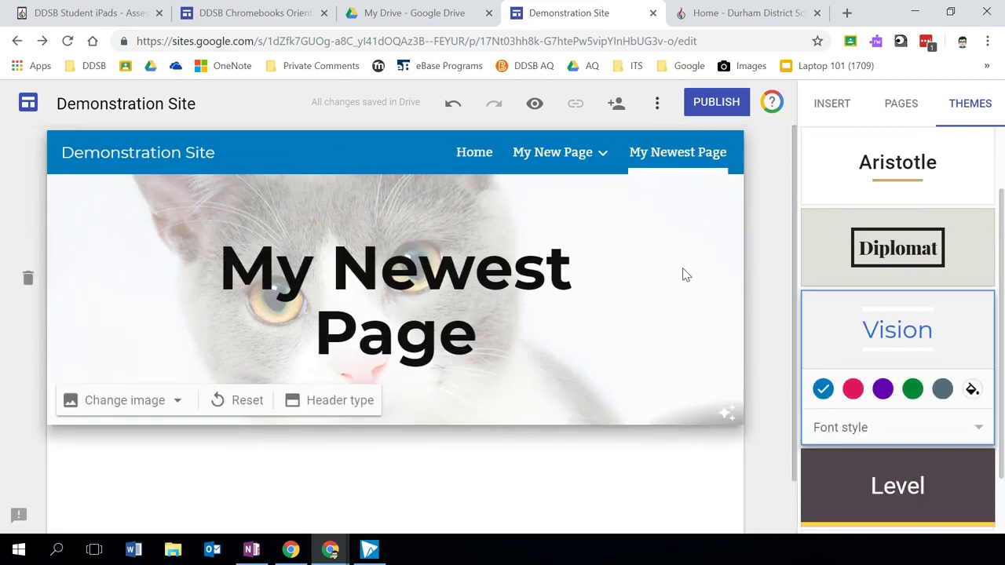
pyautogui.scroll(-1, 960, 429)
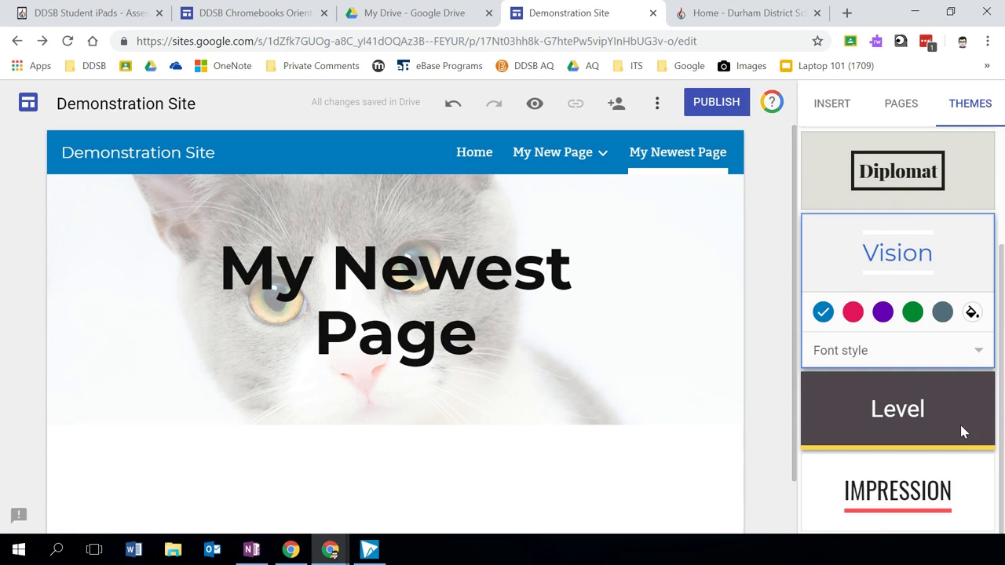
pyautogui.scroll(2, 897, 168)
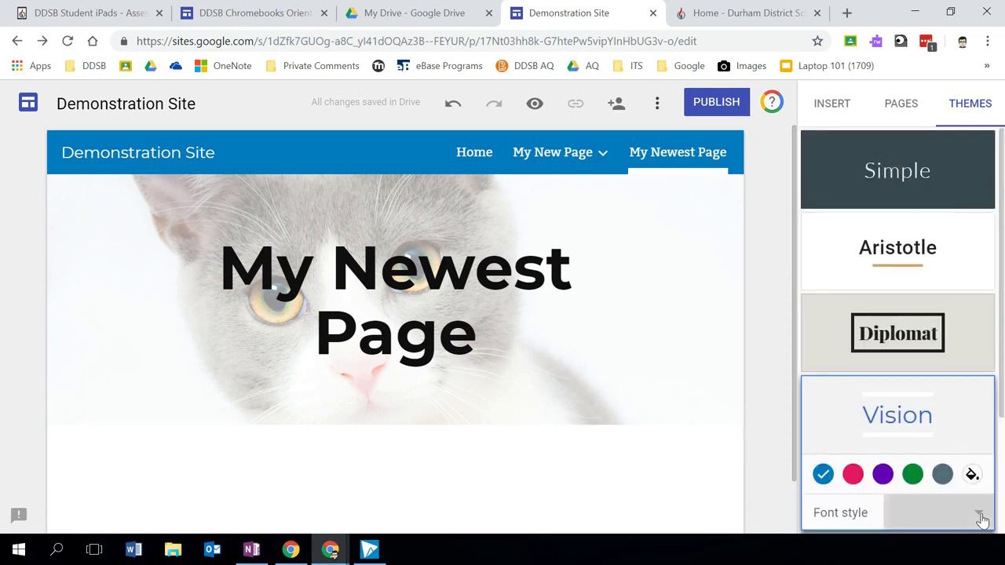
pyautogui.click(979, 515)
pyautogui.click(872, 470)
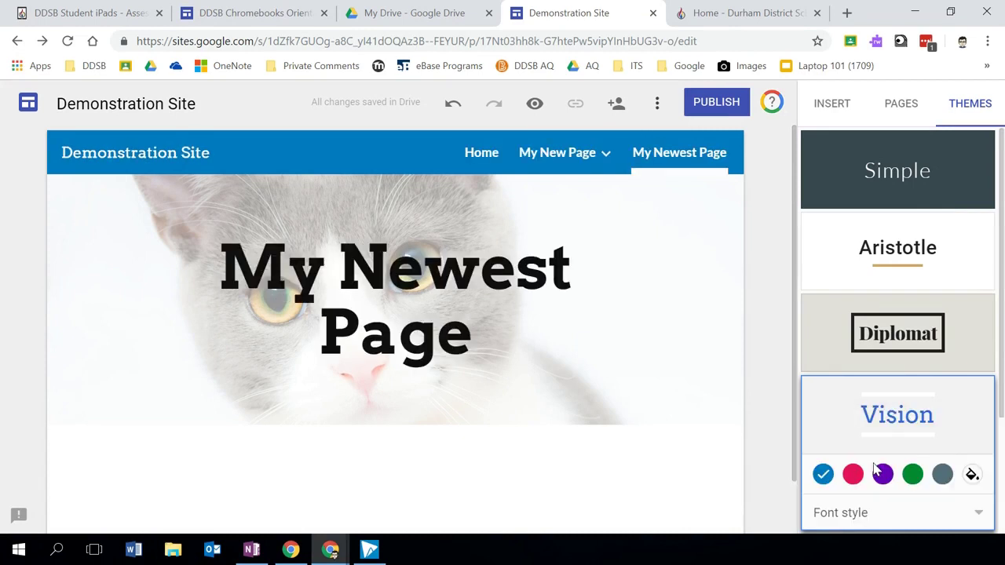
# Set the Vision theme's colour to purple.
pyautogui.scroll(-2, 897, 406)
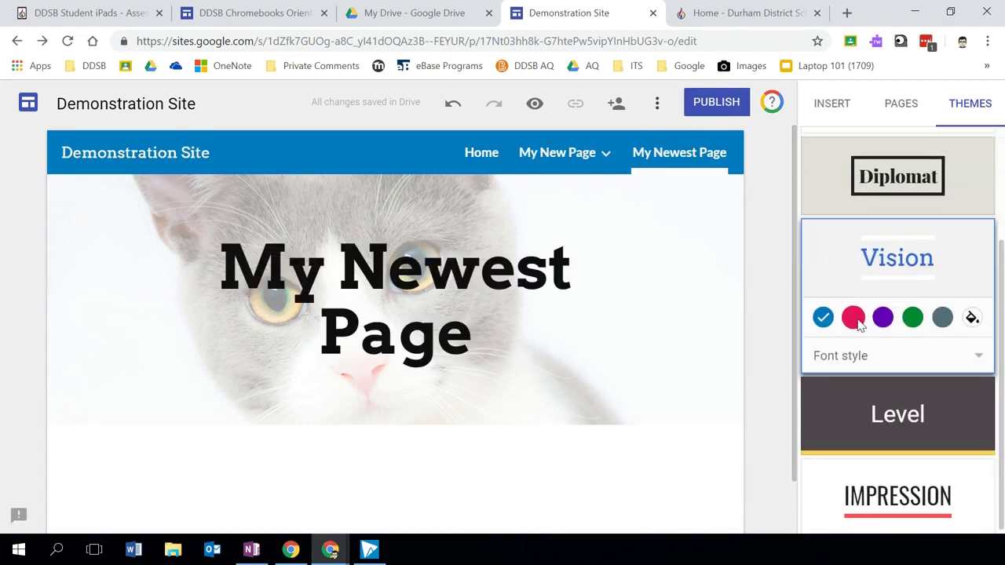
pyautogui.click(890, 317)
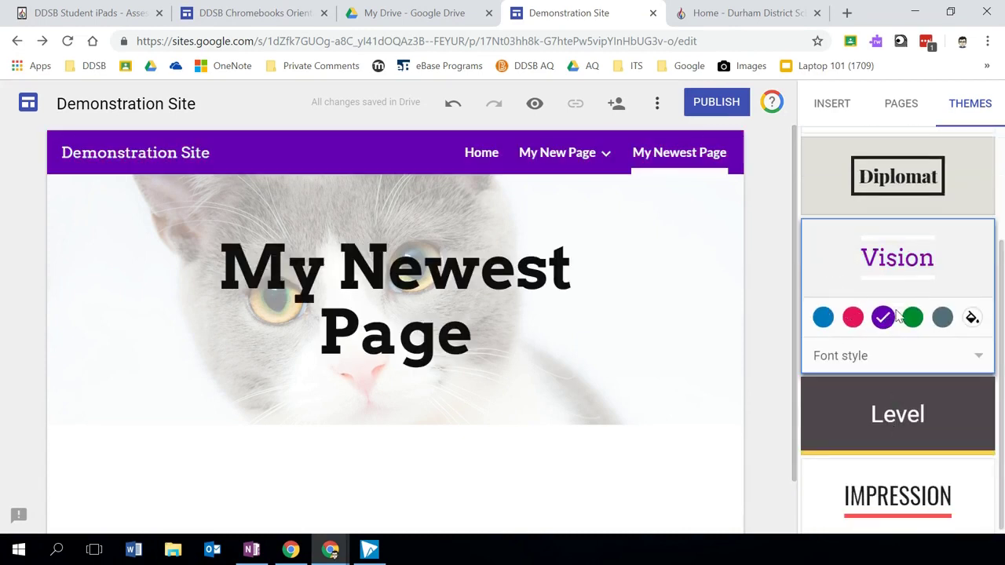
pyautogui.scroll(2, 893, 253)
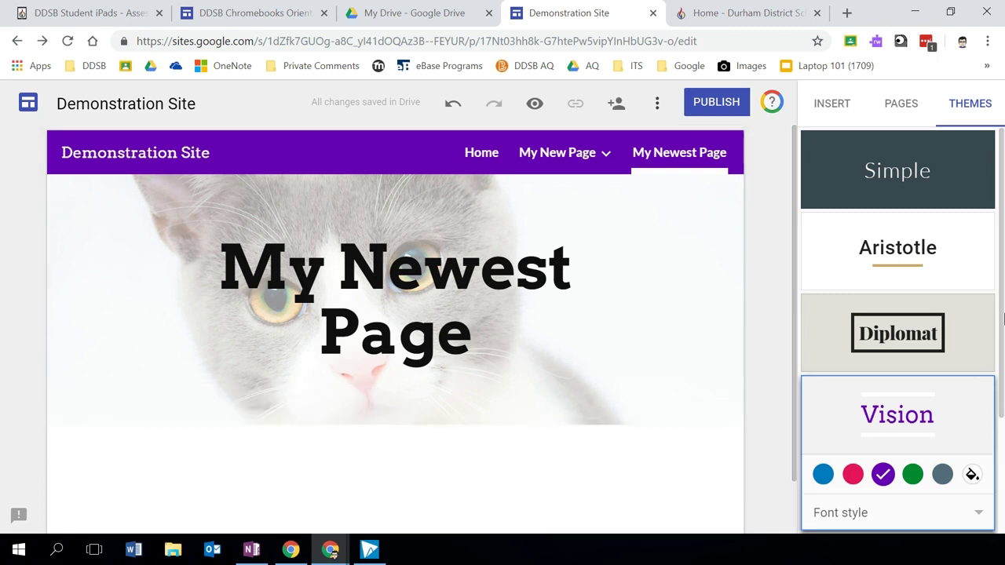
# Open My New Page and shorten its header title to "New Page".
pyautogui.click(901, 107)
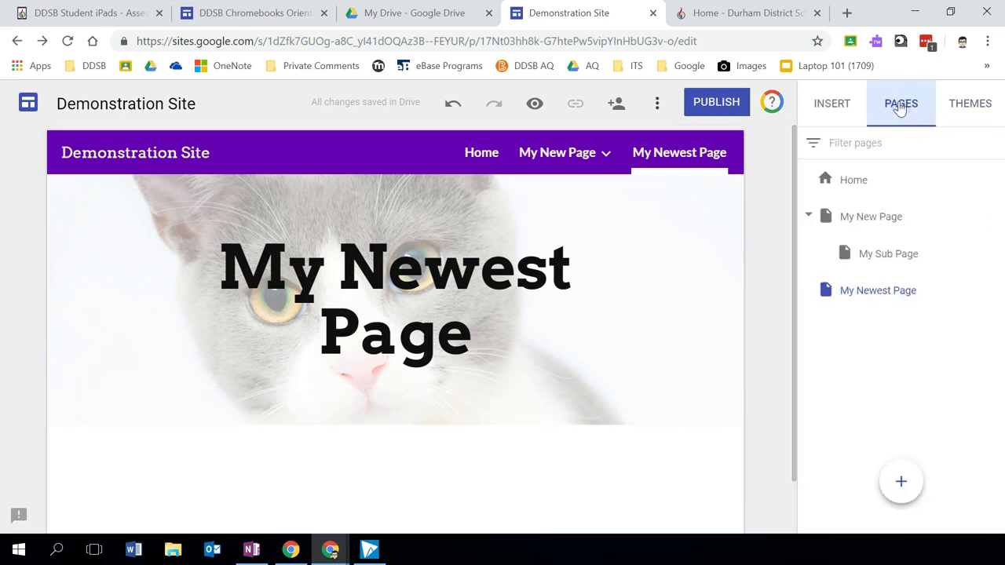
pyautogui.click(877, 219)
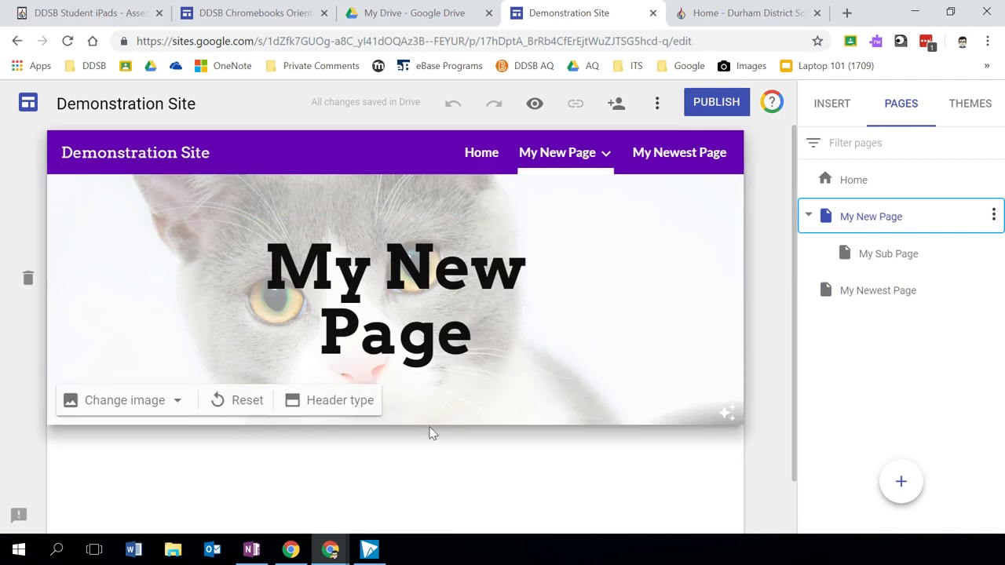
pyautogui.scroll(-1, 430, 433)
pyautogui.scroll(1, 392, 262)
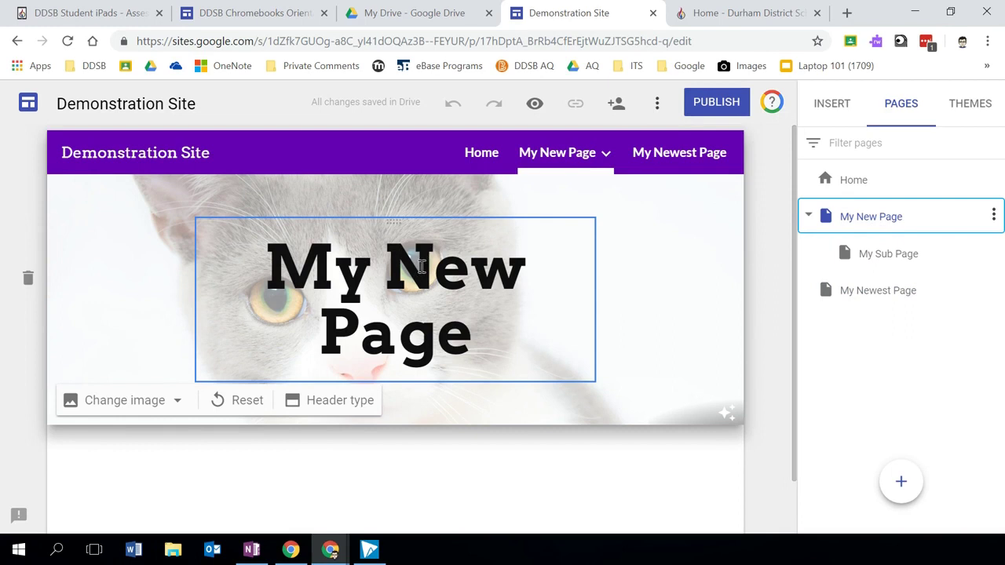
pyautogui.click(421, 267)
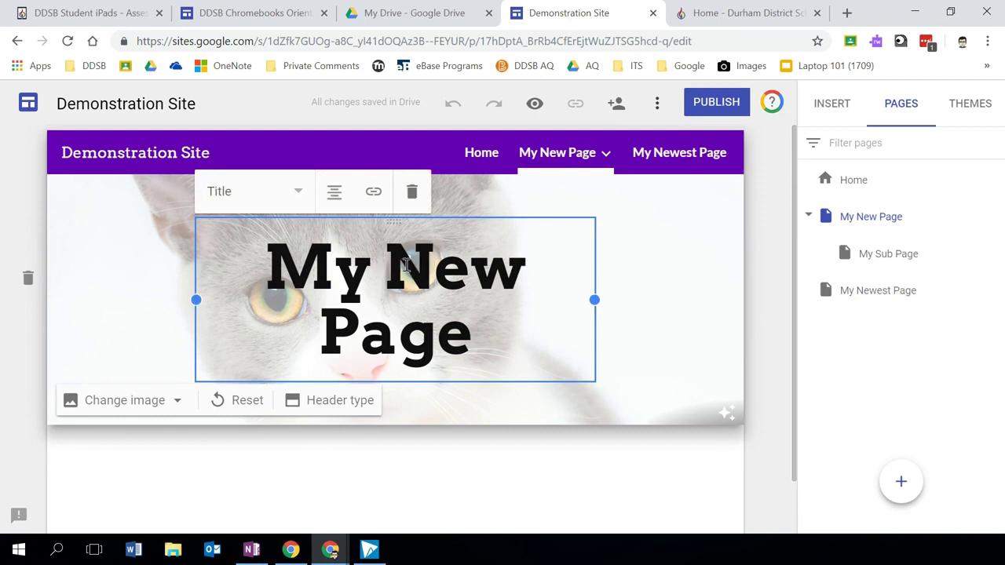
pyautogui.press('BackSpace')
pyautogui.press('BackSpace')
pyautogui.press('BackSpace')
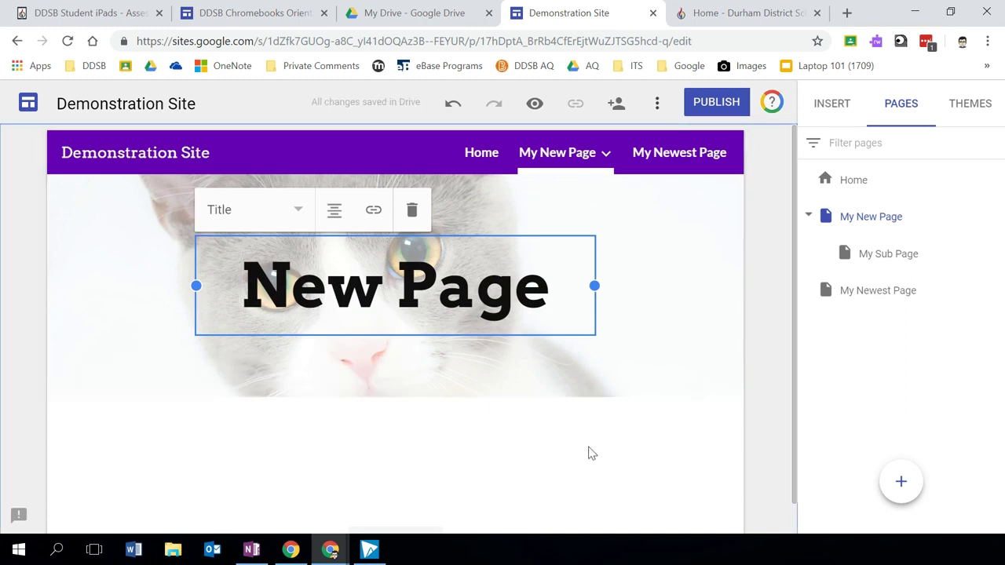
pyautogui.click(589, 449)
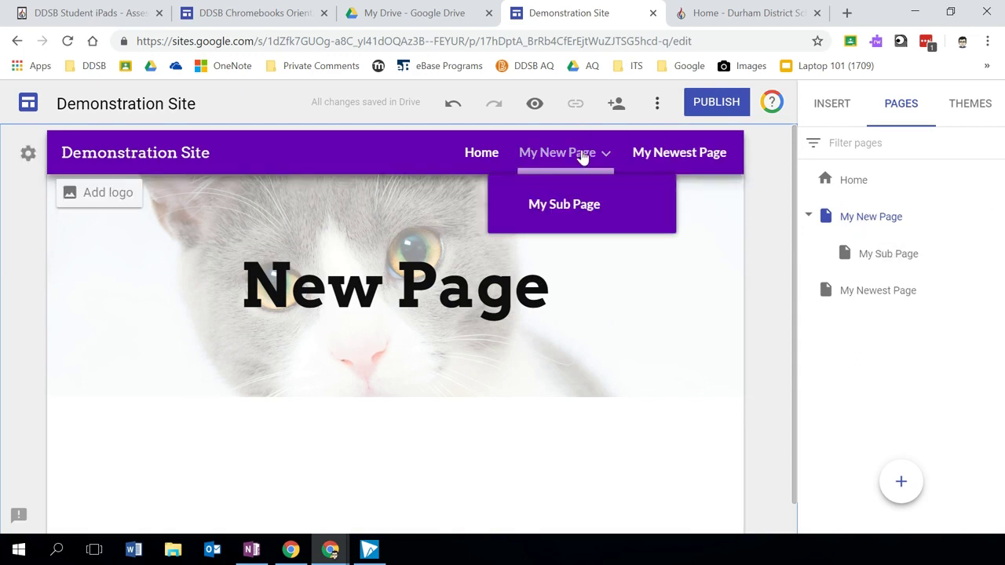
# Rename the My New Page page to "New Page" in its page properties.
pyautogui.click(992, 216)
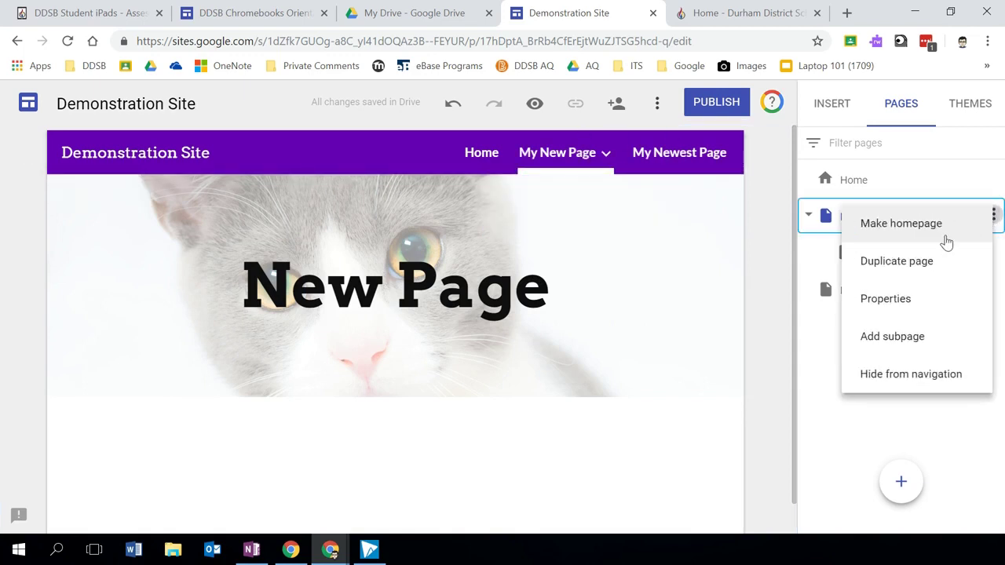
pyautogui.click(912, 307)
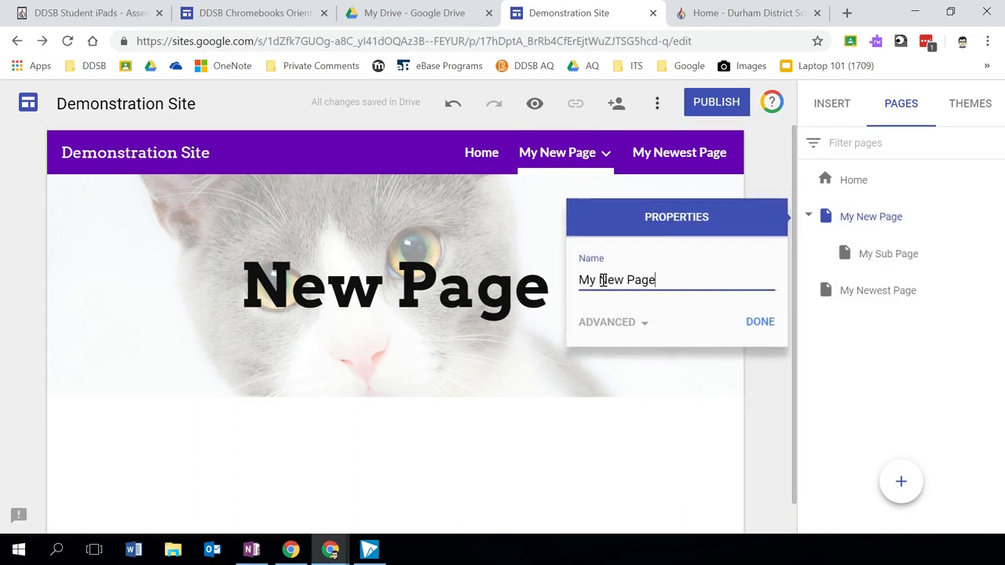
pyautogui.press('BackSpace')
pyautogui.press('BackSpace')
pyautogui.press('BackSpace')
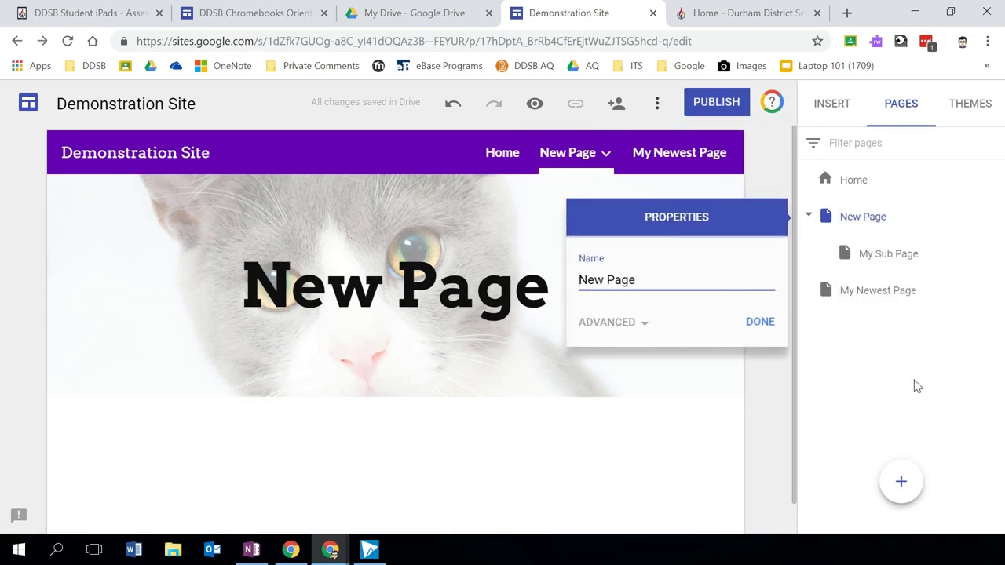
pyautogui.click(760, 322)
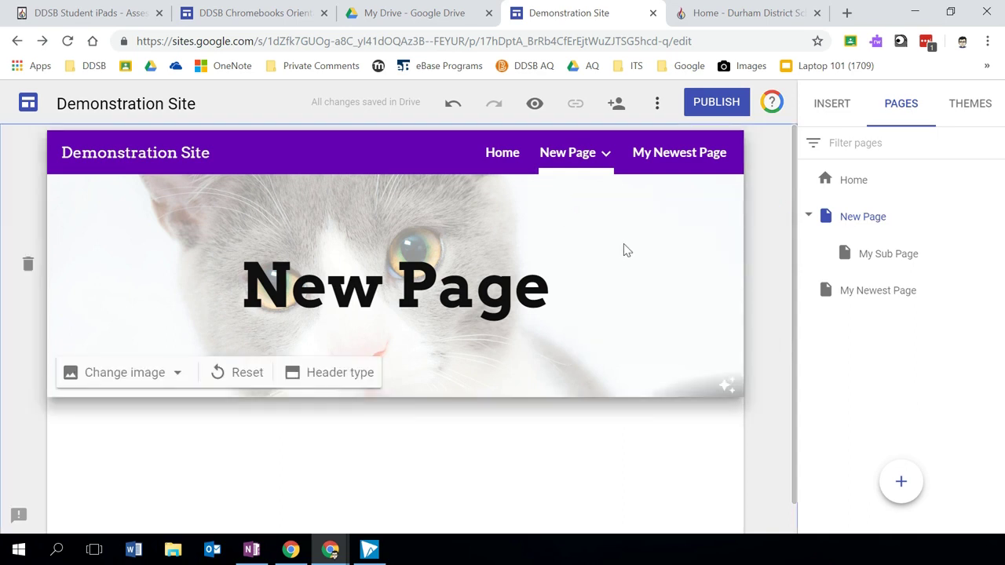
# Try the Large banner header type on New Page and switch back to Banner.
pyautogui.click(338, 375)
pyautogui.click(239, 374)
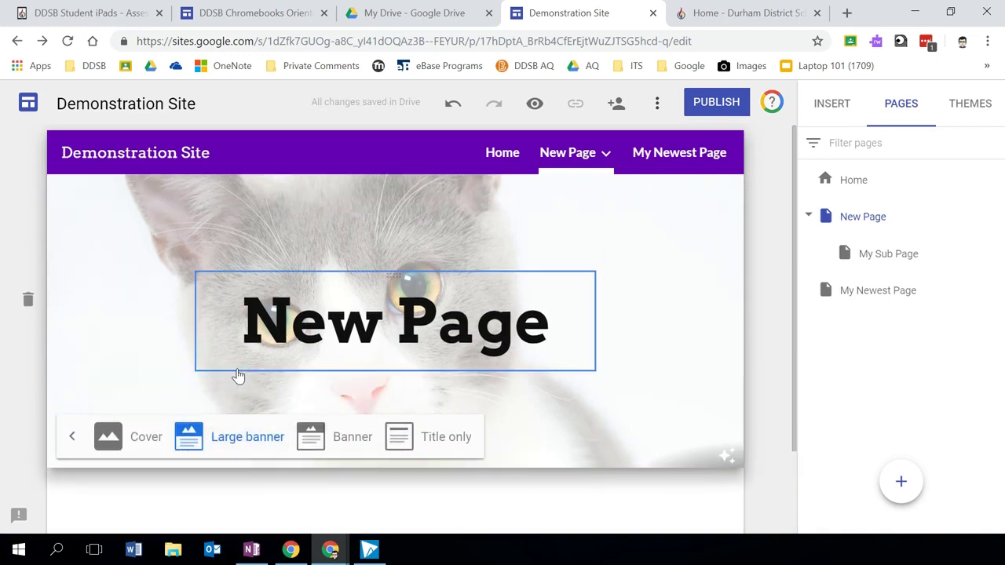
pyautogui.click(349, 437)
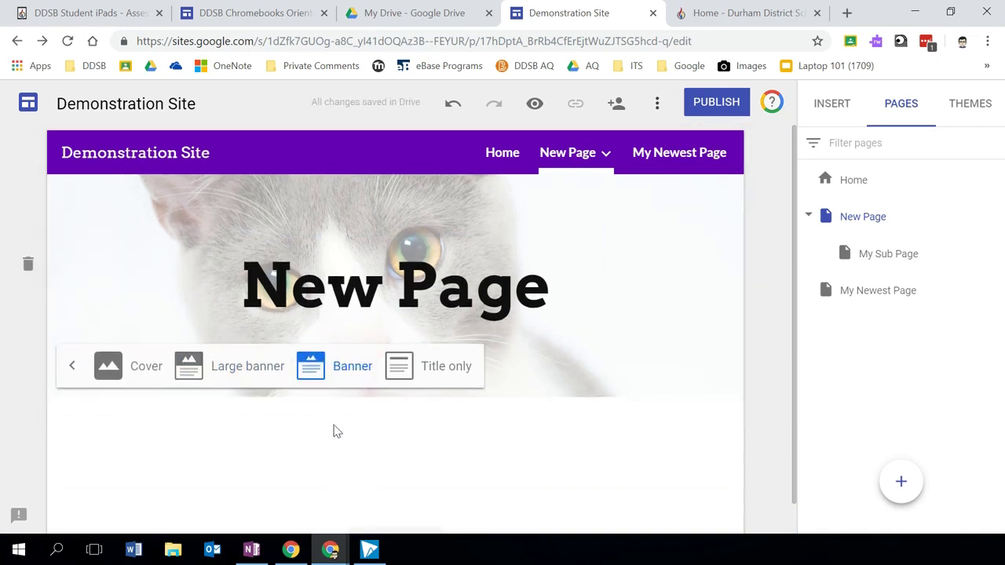
pyautogui.click(493, 487)
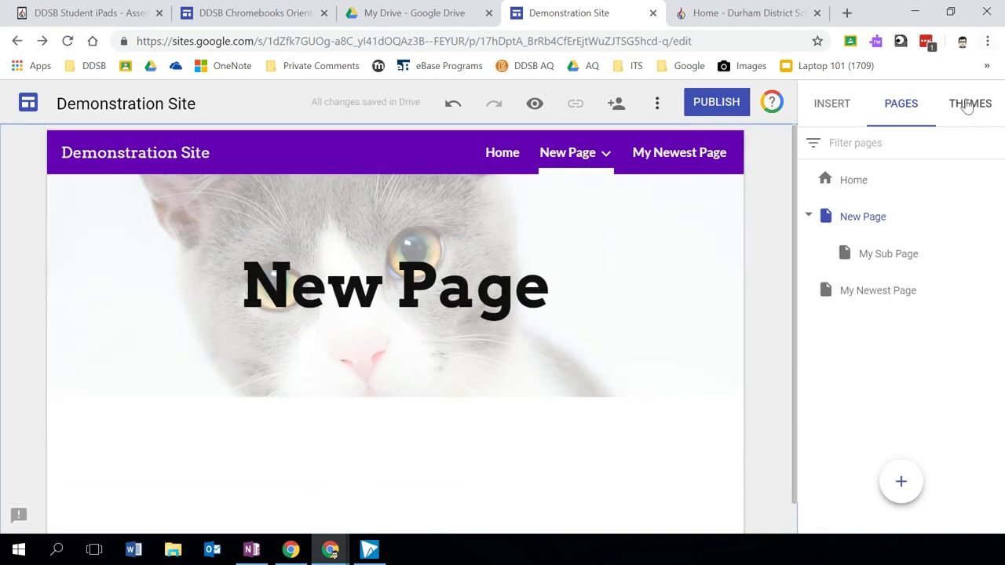
# Insert the two-column image-and-text layout below the header and enter the column headings "Text" and "More Text".
pyautogui.click(817, 104)
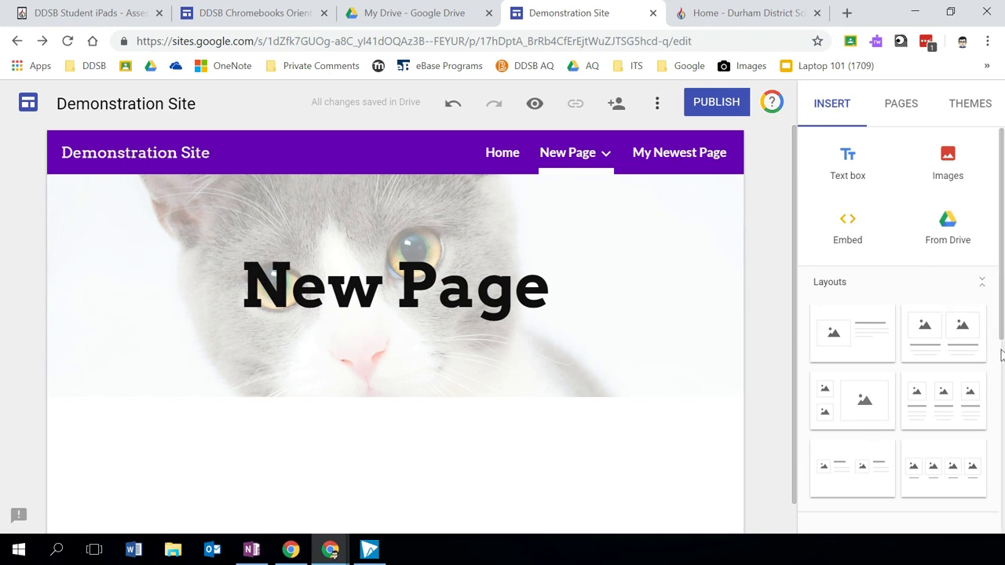
pyautogui.click(953, 340)
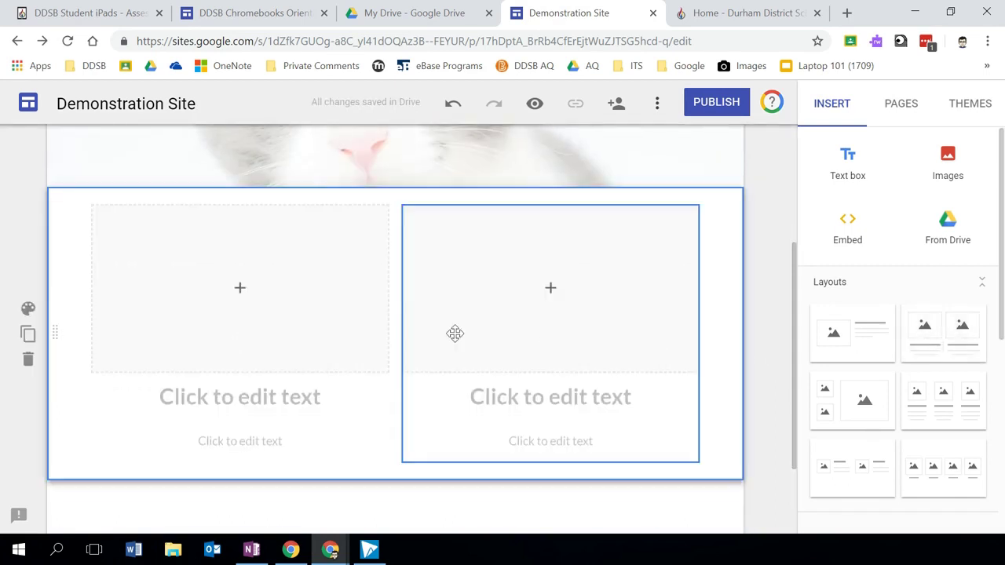
pyautogui.click(285, 392)
pyautogui.write('Text')
pyautogui.click(539, 405)
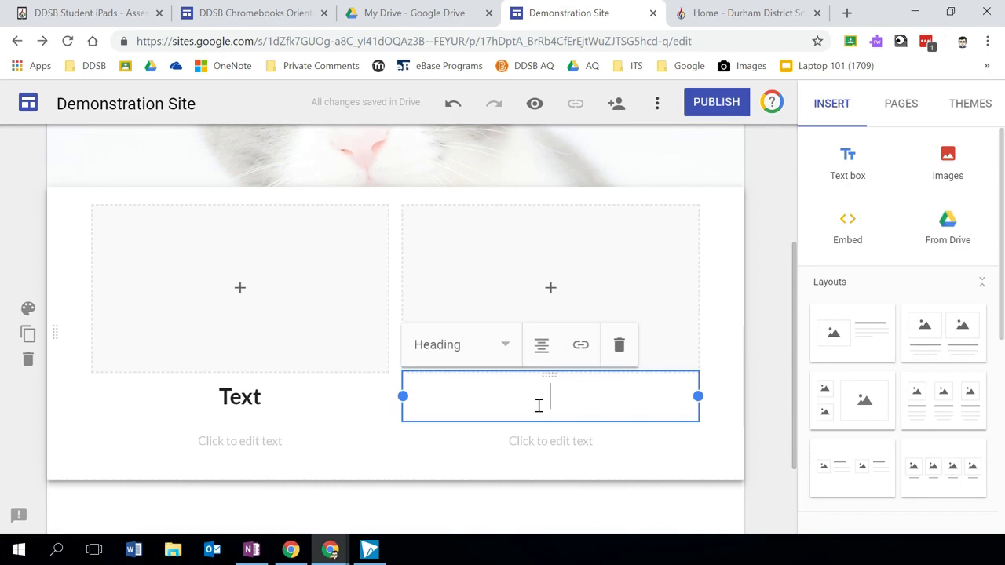
pyautogui.write('More TExt')
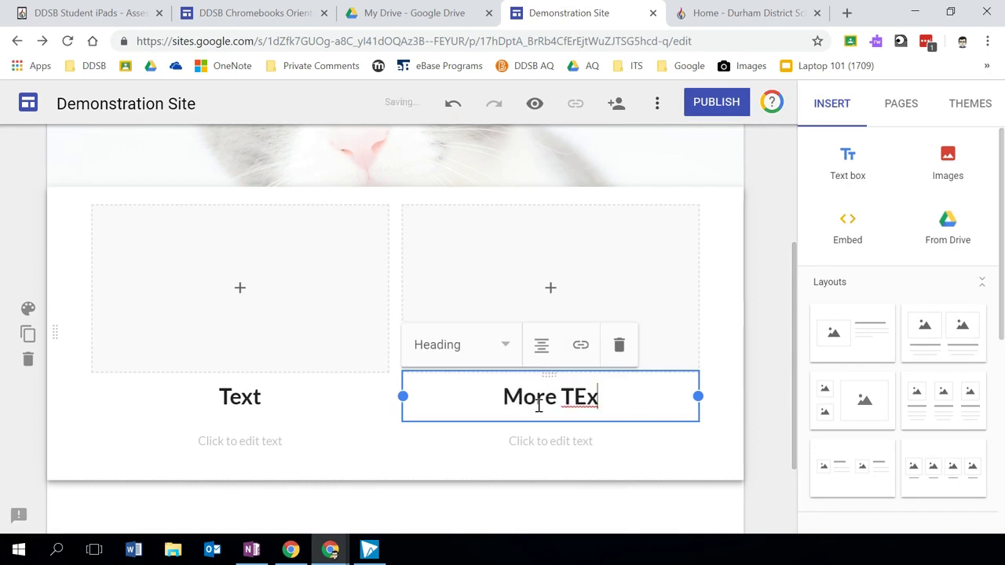
pyautogui.press('BackSpace')
pyautogui.press('BackSpace')
pyautogui.press('BackSpace')
pyautogui.write('ext')
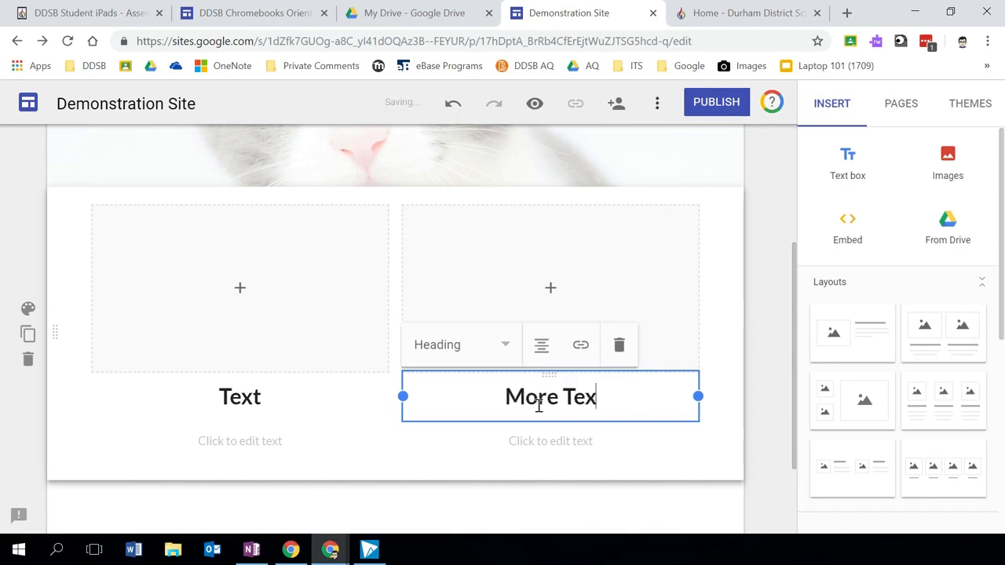
# Search Google images for "cat" and place the Siamese cat on a wooden table above the "Text" heading.
pyautogui.click(239, 289)
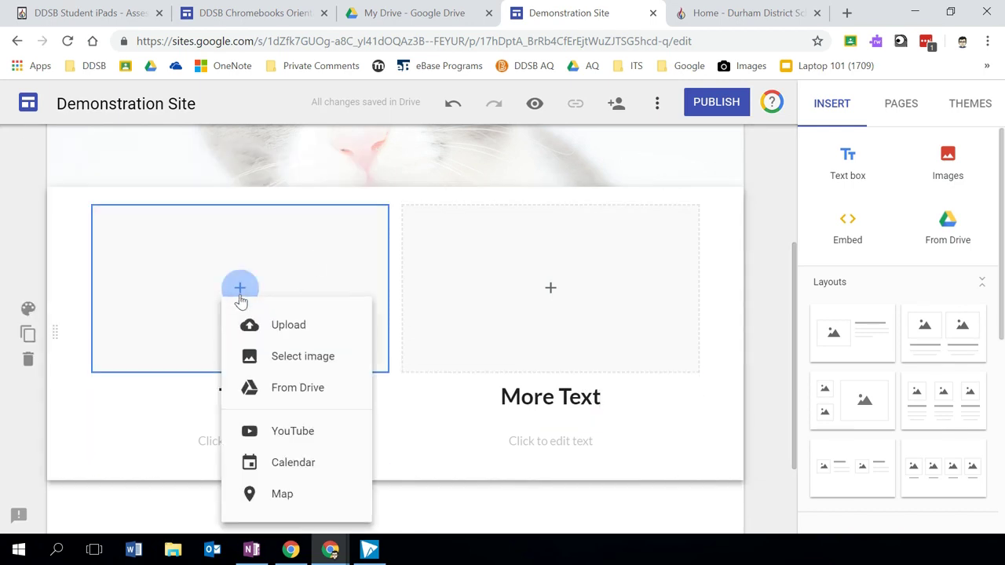
pyautogui.click(328, 359)
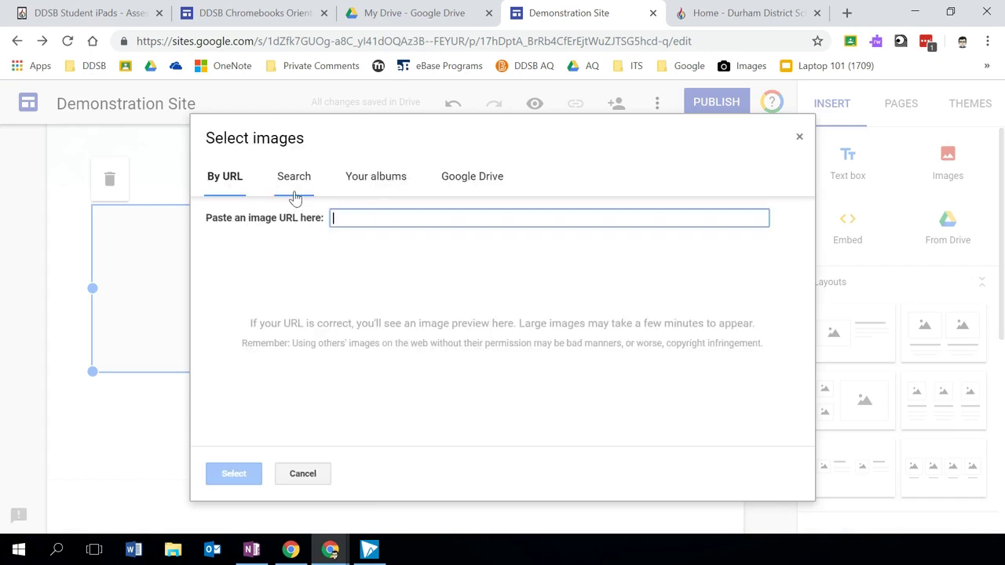
pyautogui.click(289, 177)
pyautogui.write('cat')
pyautogui.press('Return')
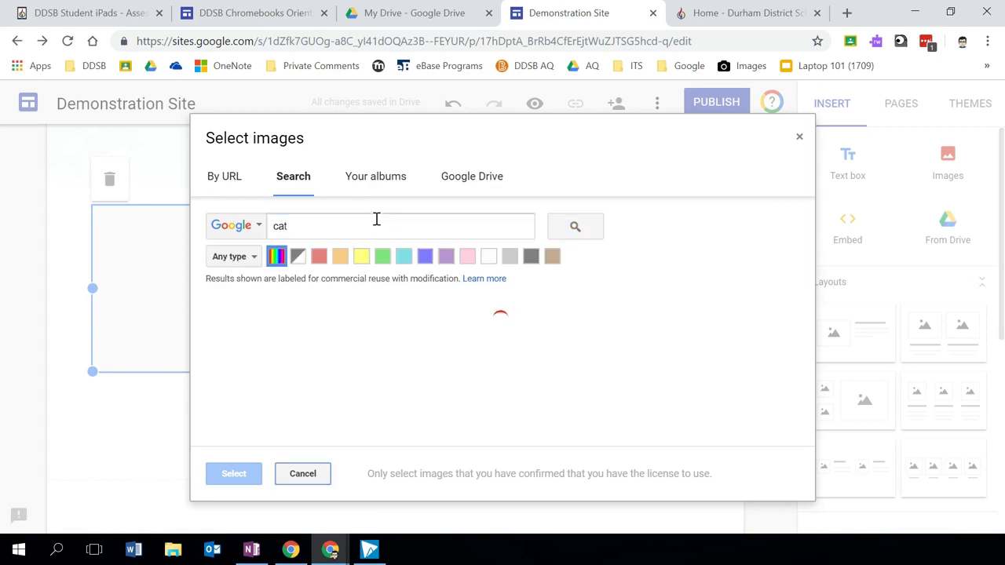
pyautogui.click(519, 359)
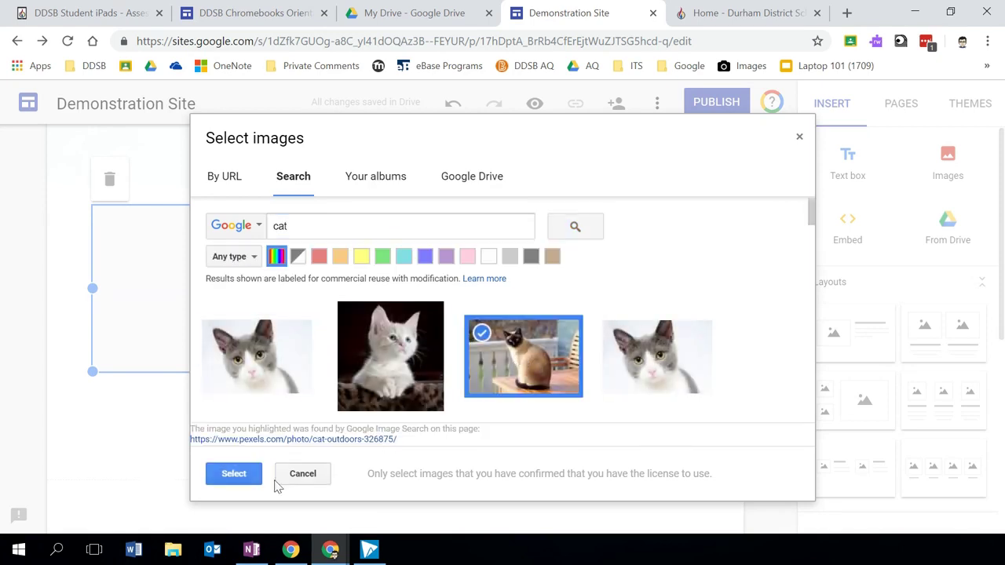
pyautogui.click(233, 476)
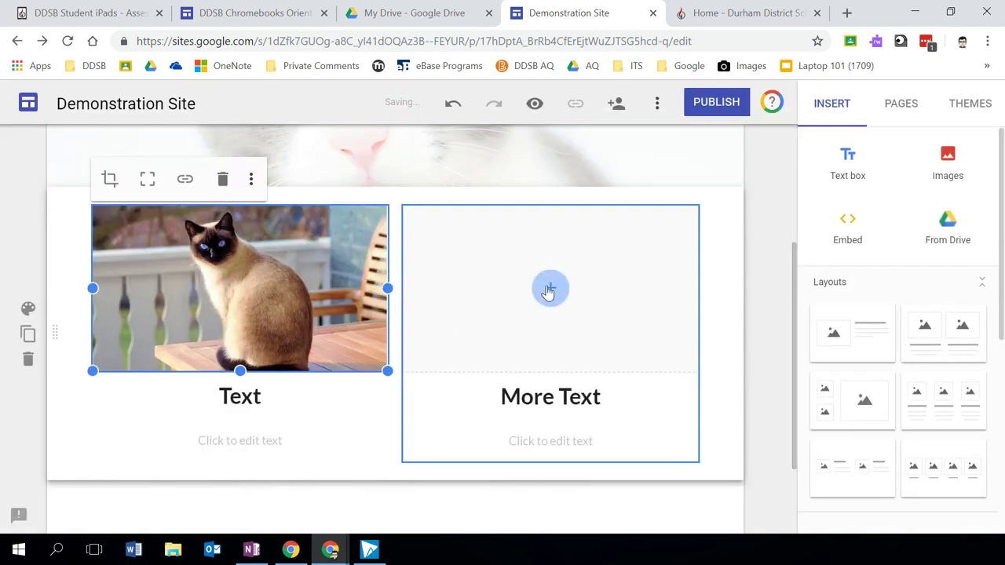
# Search Google images for "cat" and place the orange and white cat above the "More Text" heading.
pyautogui.click(550, 287)
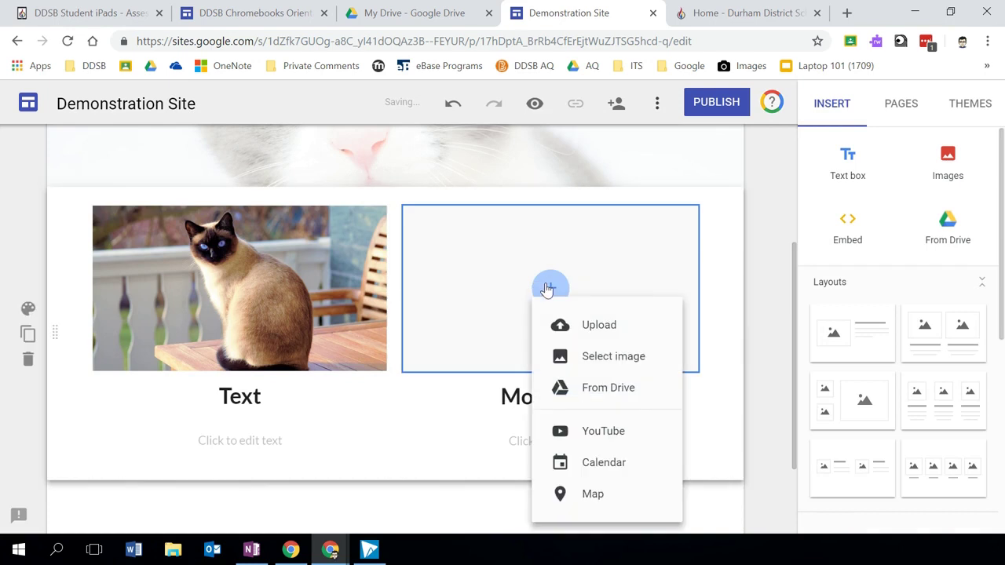
pyautogui.click(617, 357)
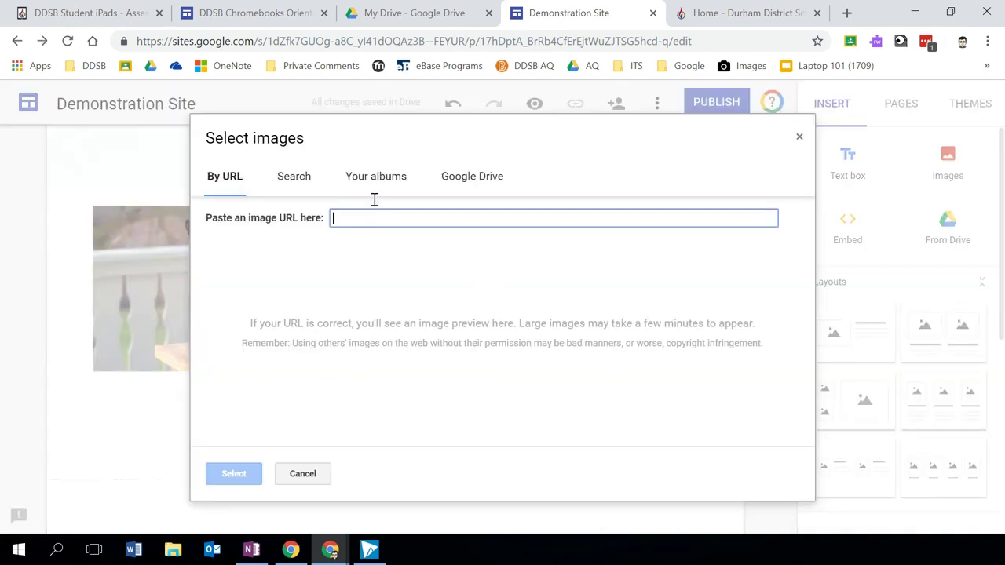
pyautogui.click(286, 175)
pyautogui.write('cat')
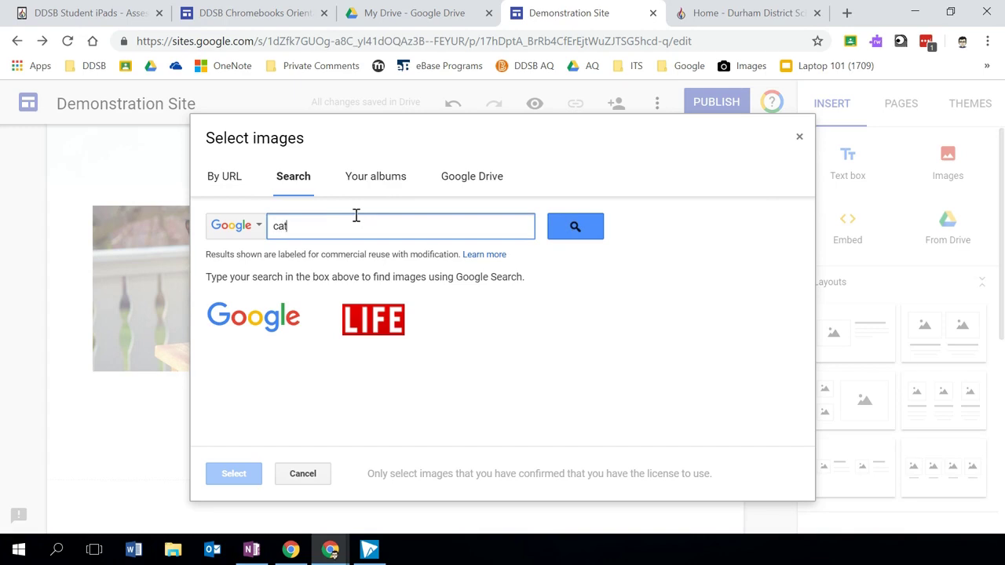
pyautogui.press('Return')
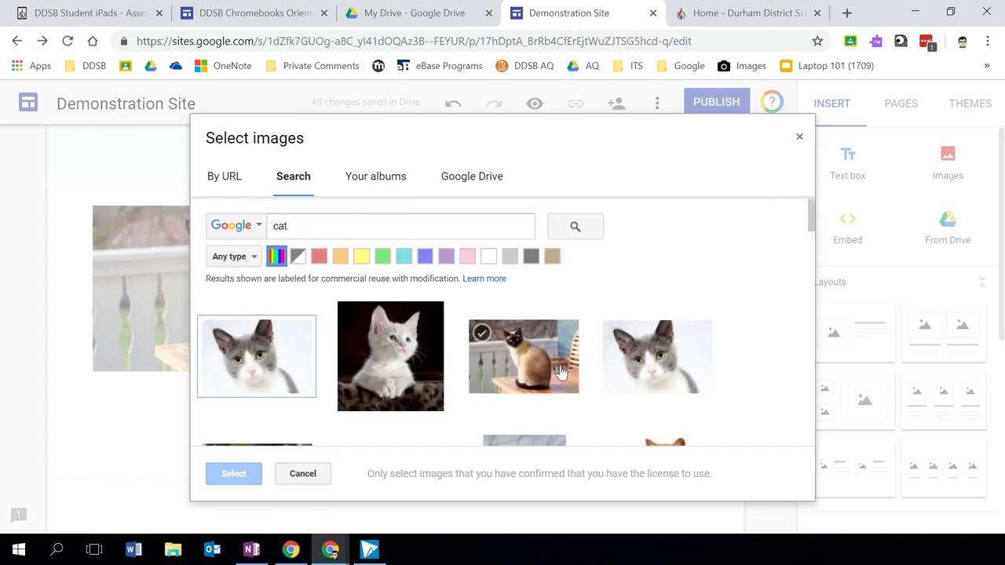
pyautogui.click(623, 361)
pyautogui.scroll(-1, 624, 362)
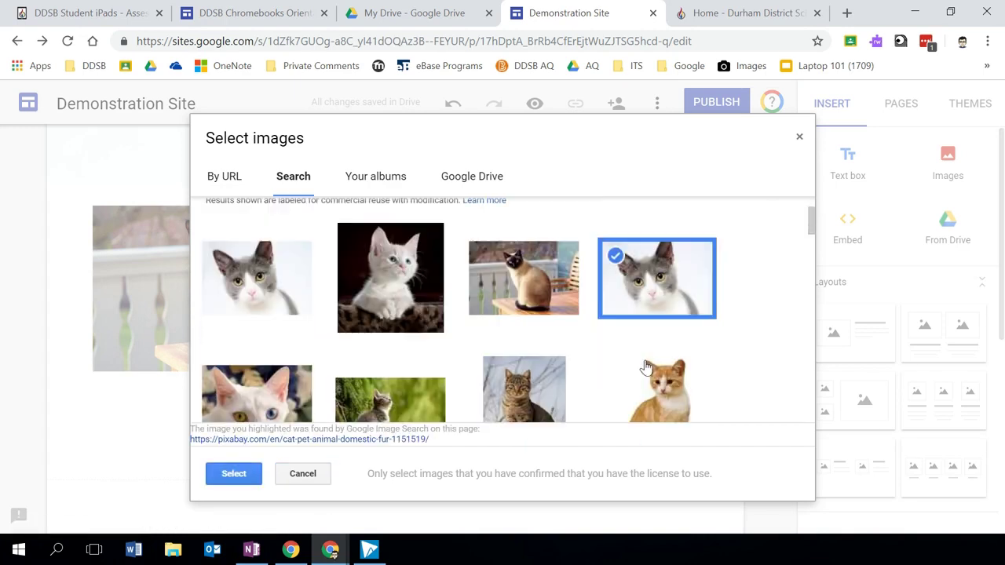
pyautogui.scroll(-1, 632, 368)
pyautogui.click(666, 398)
pyautogui.click(233, 473)
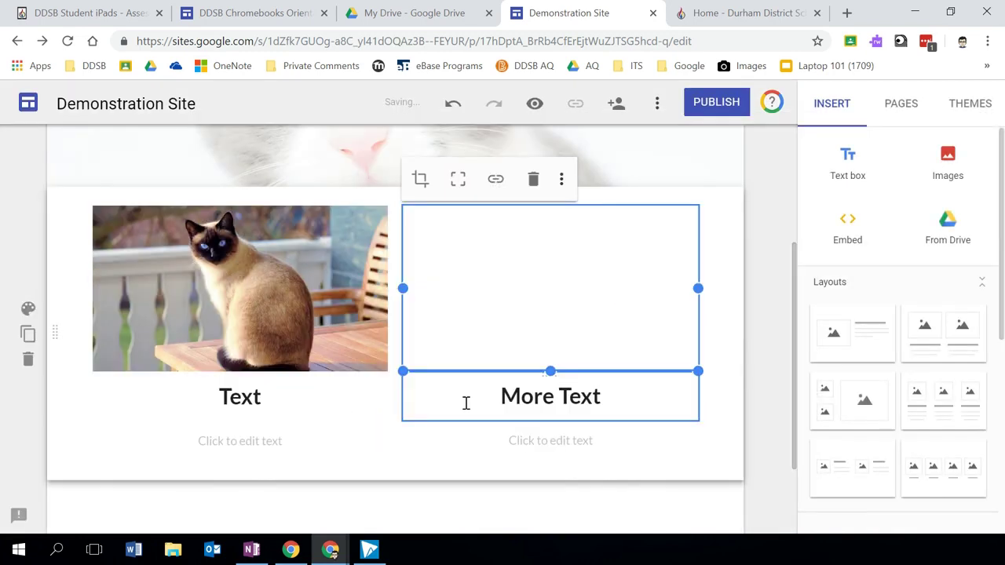
# Preview New Page at desktop size to check the header and both cat images, and return to editing.
pyautogui.scroll(1, 601, 337)
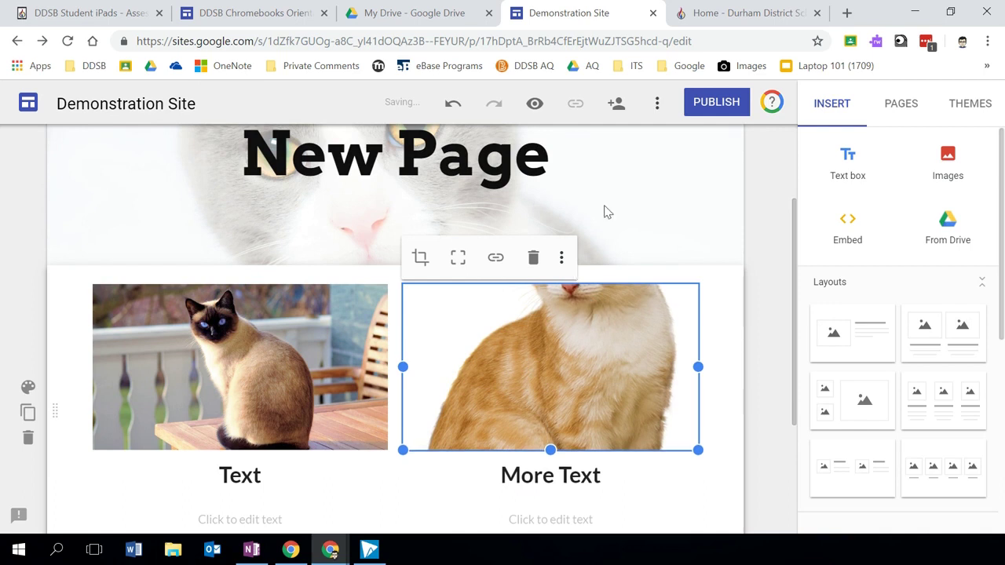
pyautogui.click(534, 105)
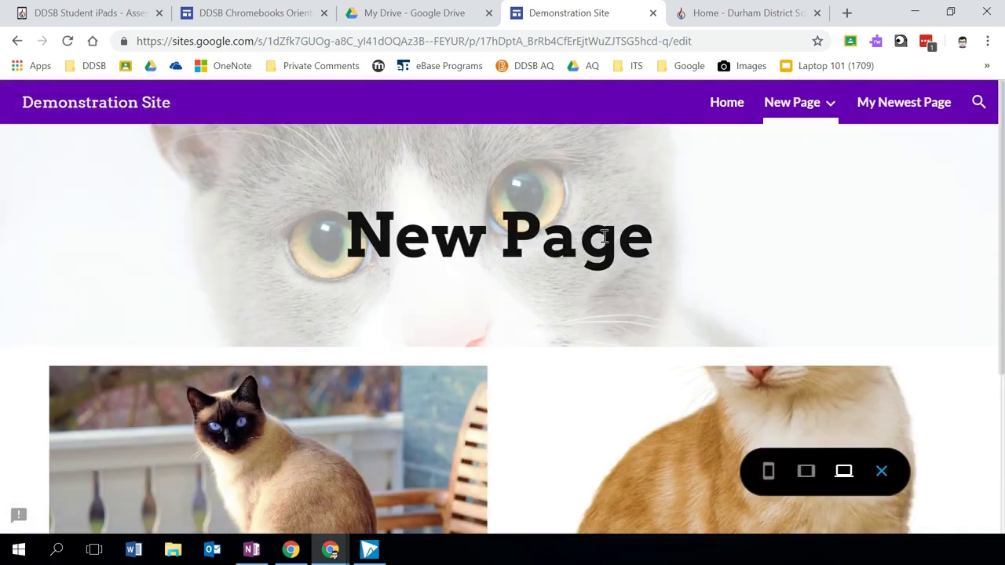
pyautogui.scroll(-3, 677, 265)
pyautogui.scroll(2, 753, 283)
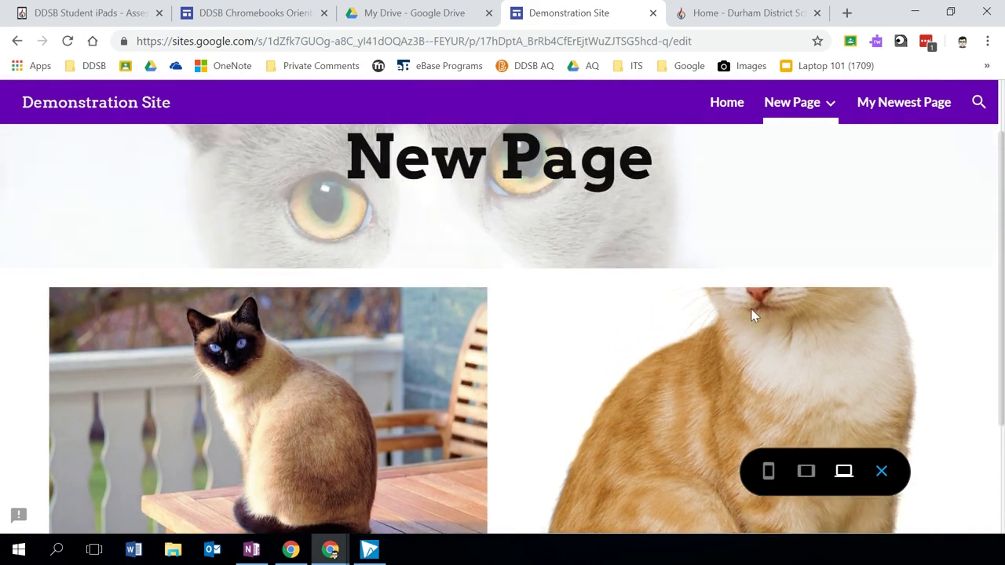
pyautogui.scroll(-3, 753, 334)
pyautogui.scroll(5, 754, 333)
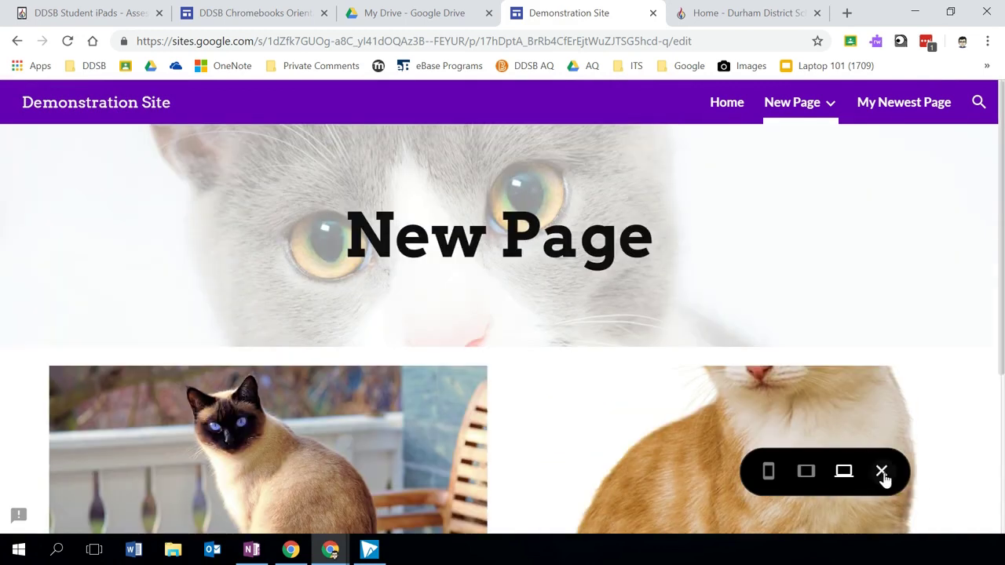
pyautogui.click(881, 471)
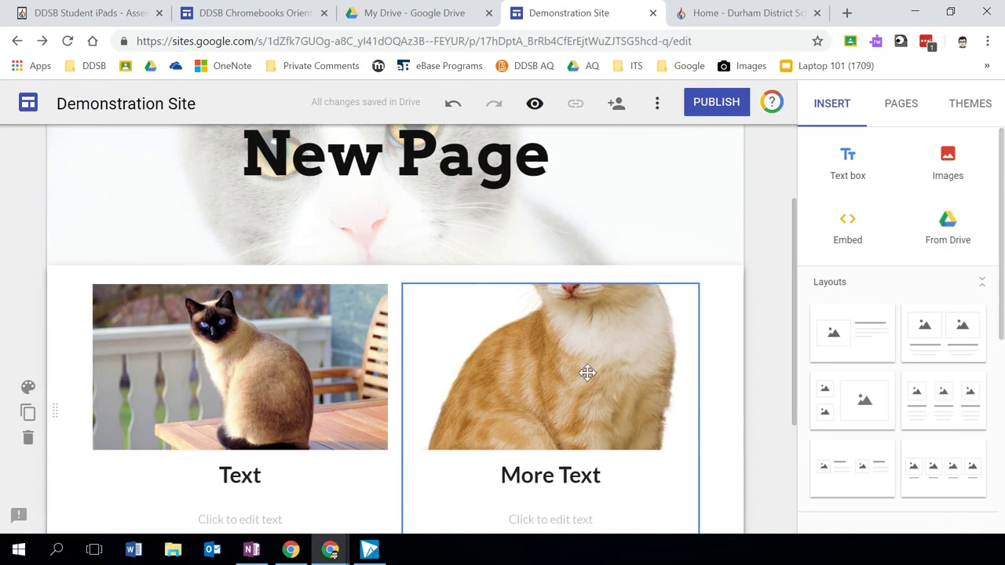
# Delete the orange and white cat tile above the "More Text" heading and undo the deletion.
pyautogui.click(585, 369)
pyautogui.click(420, 257)
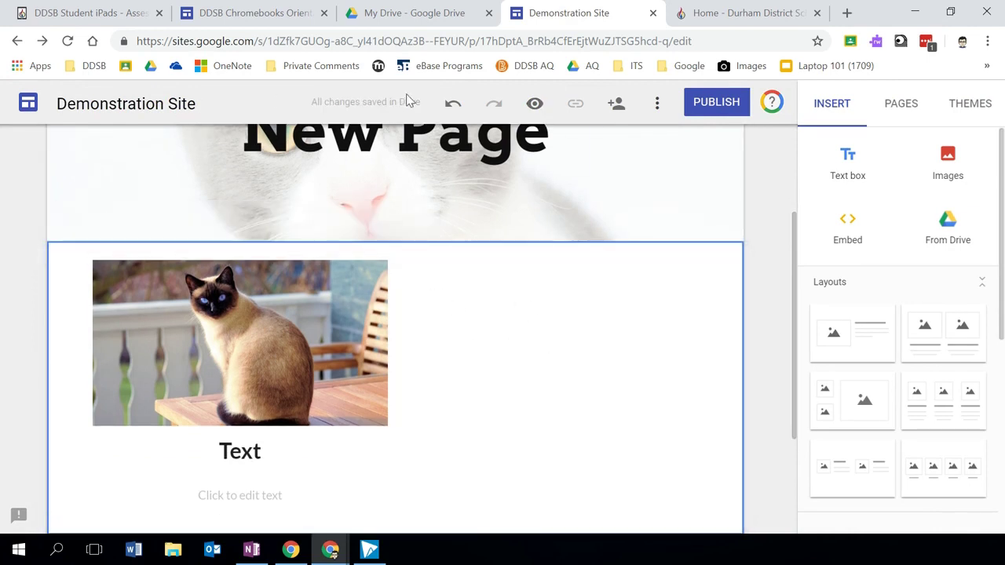
pyautogui.click(453, 104)
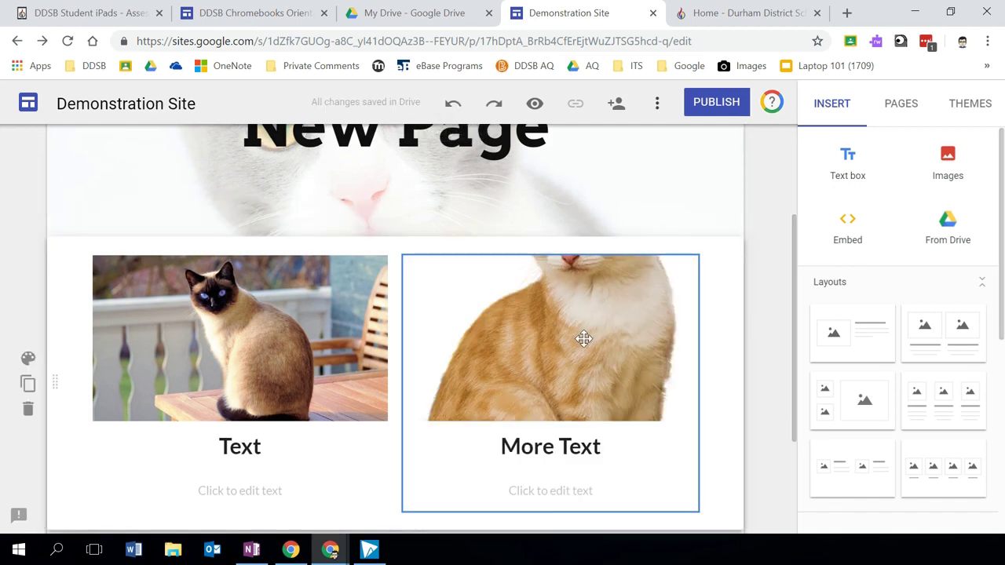
# Select the orange and white cat image above "More Text" and open the image picker for replacing it.
pyautogui.click(581, 343)
pyautogui.click(555, 487)
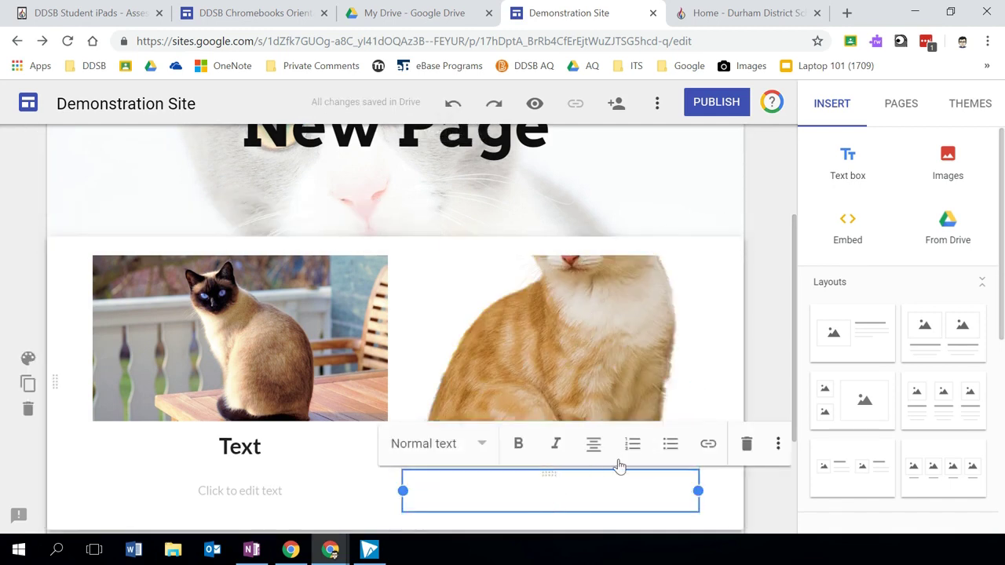
pyautogui.click(527, 366)
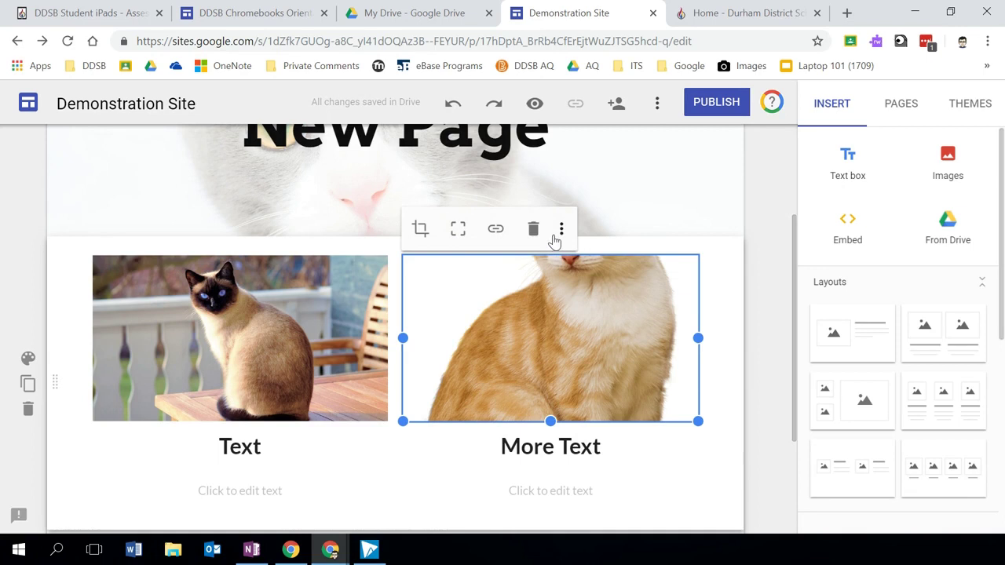
pyautogui.click(562, 230)
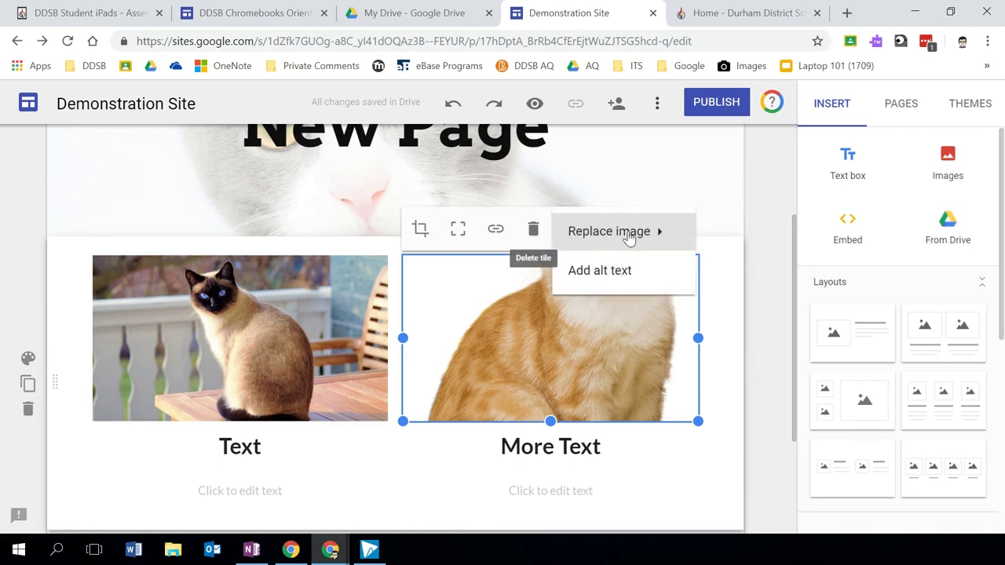
pyautogui.click(556, 328)
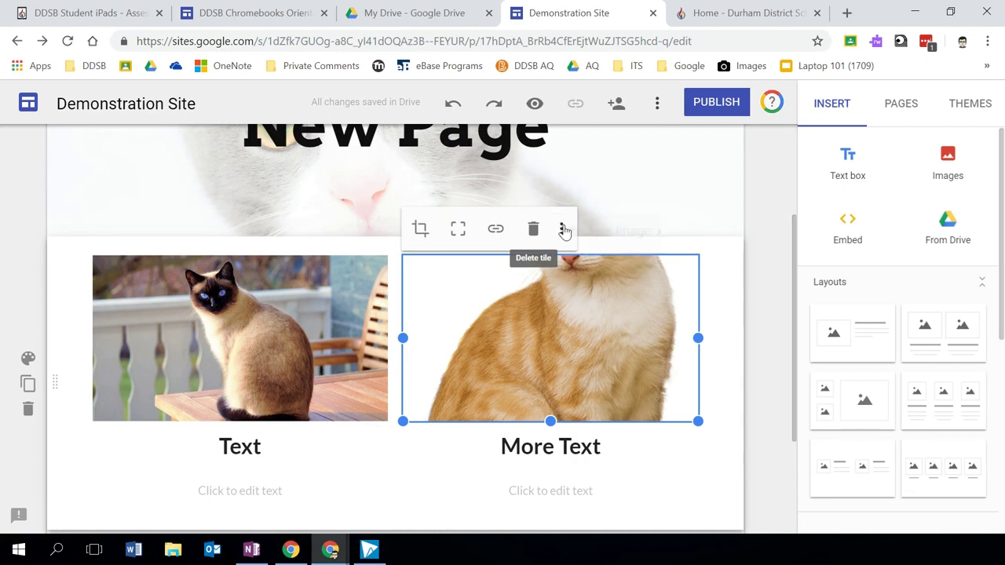
pyautogui.click(564, 230)
pyautogui.moveTo(585, 240)
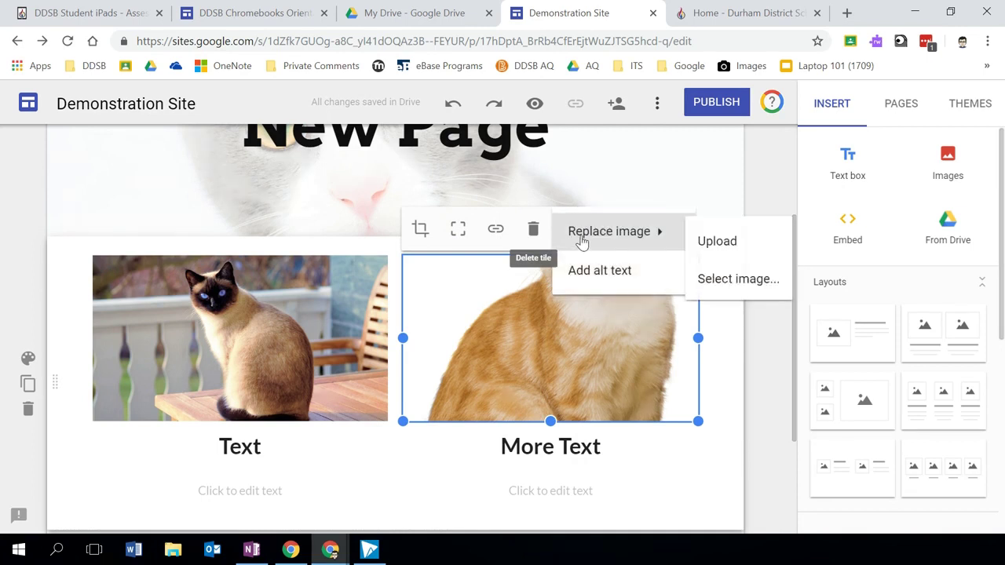
pyautogui.click(733, 282)
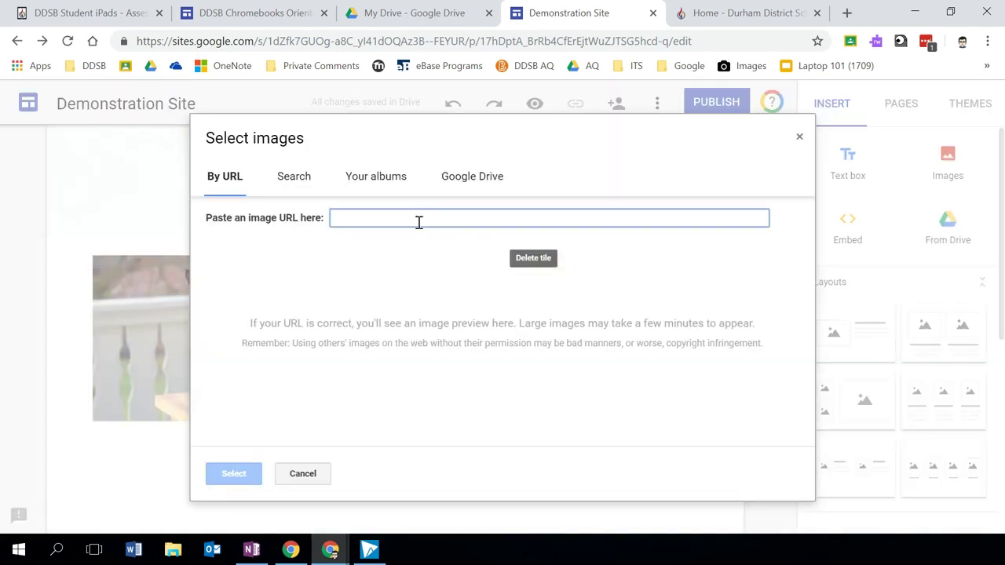
# Search Google images for "cat" and replace the orange and white cat with the white kitten on a dark background.
pyautogui.click(289, 179)
pyautogui.write('c')
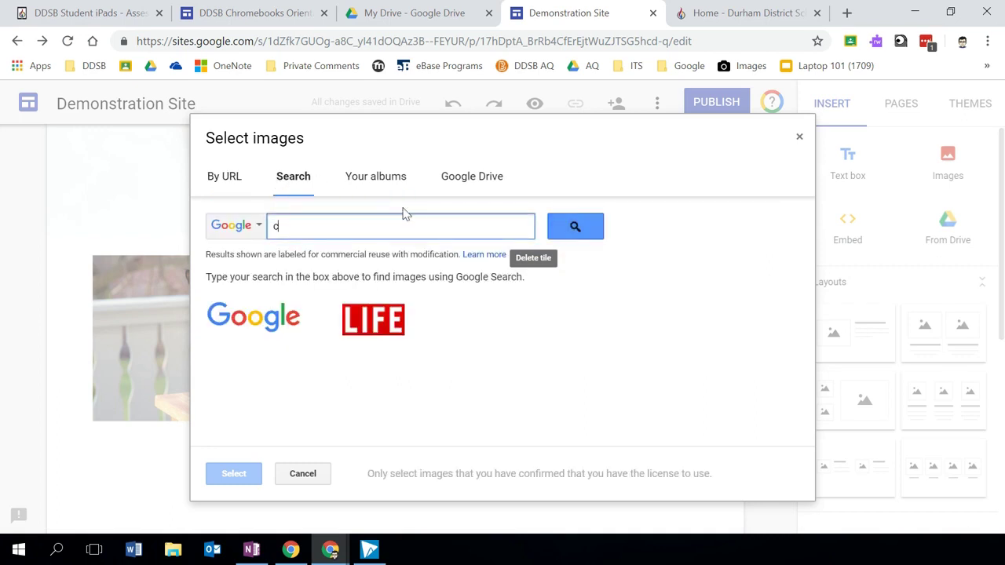
pyautogui.write('at')
pyautogui.press('Return')
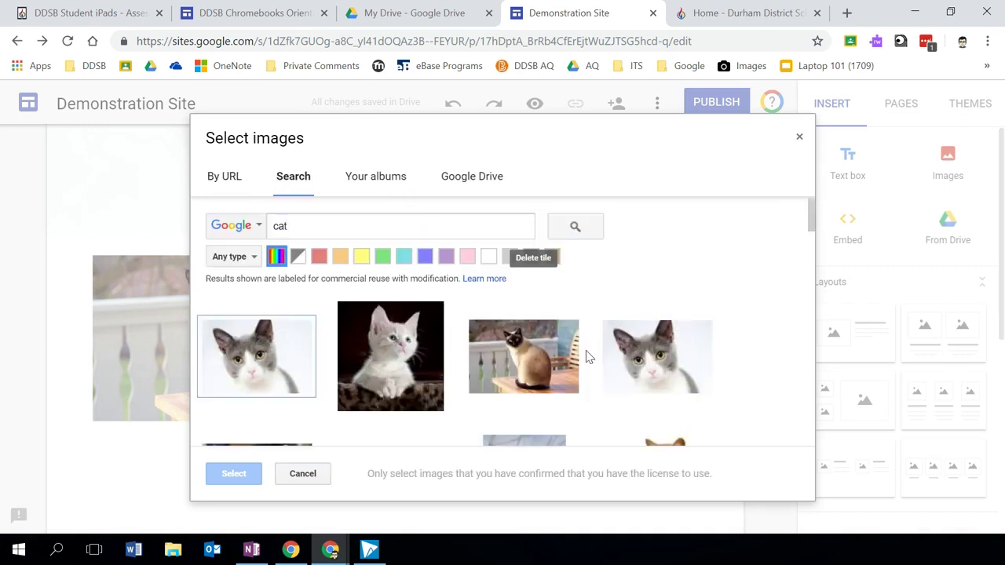
pyautogui.scroll(-1, 588, 354)
pyautogui.click(406, 288)
pyautogui.click(249, 473)
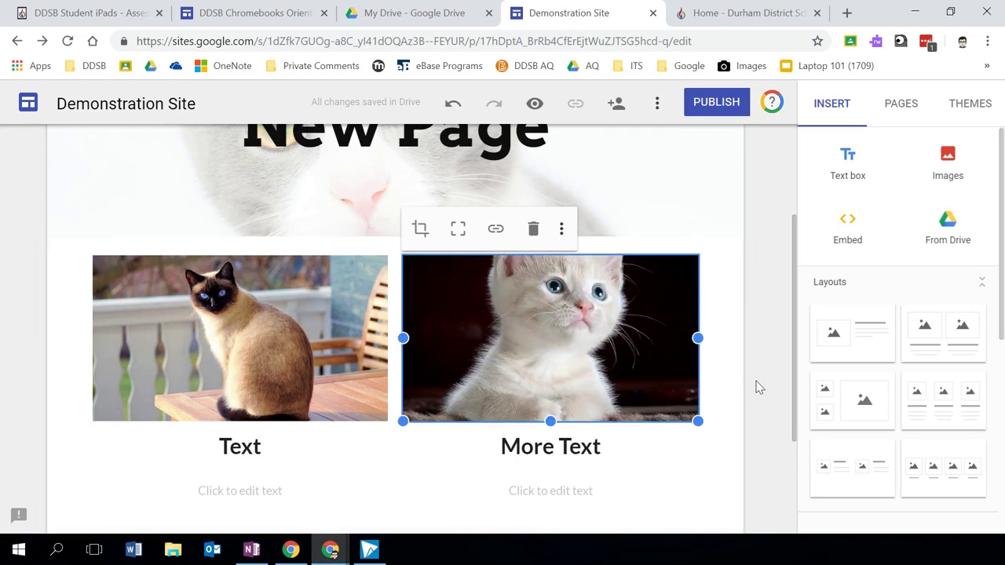
pyautogui.click(761, 383)
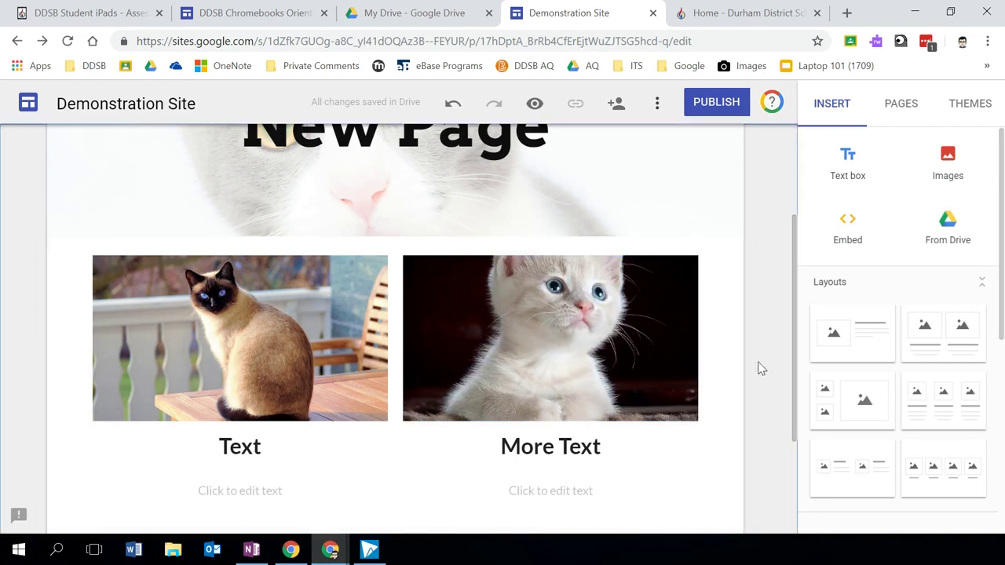
# Preview the site, look through New Page and the Home page, and return to editing.
pyautogui.click(545, 117)
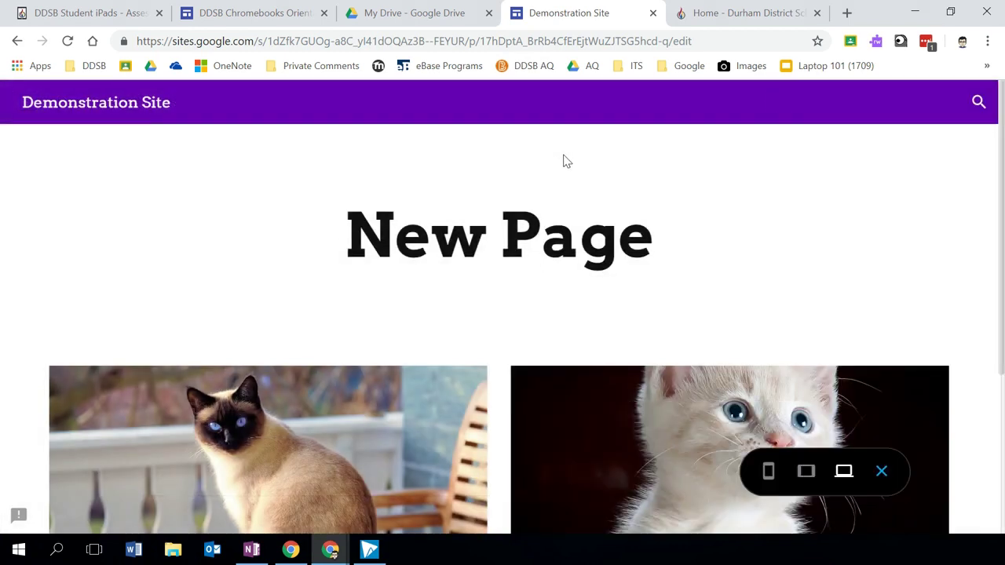
pyautogui.scroll(-3, 848, 218)
pyautogui.scroll(4, 845, 247)
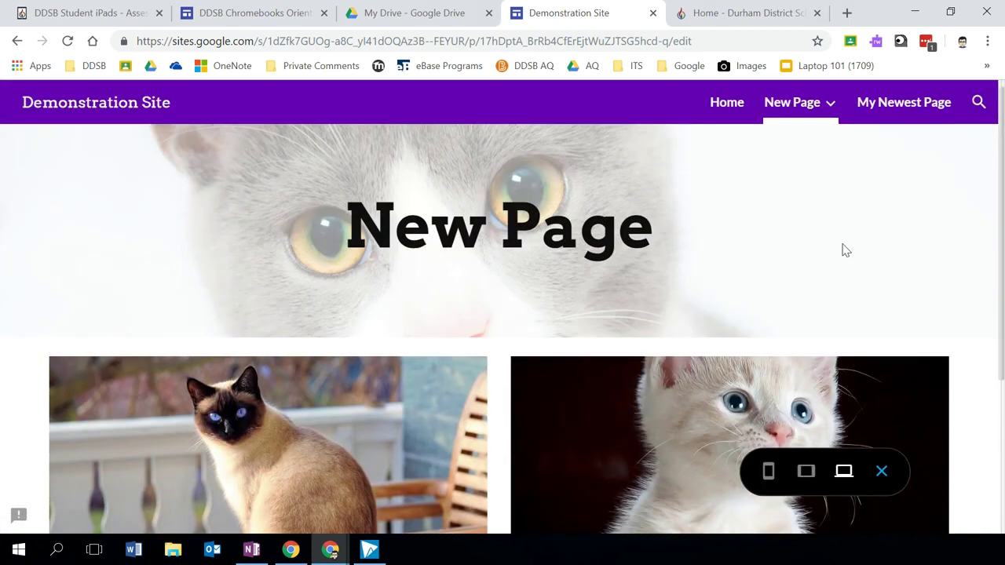
pyautogui.click(718, 103)
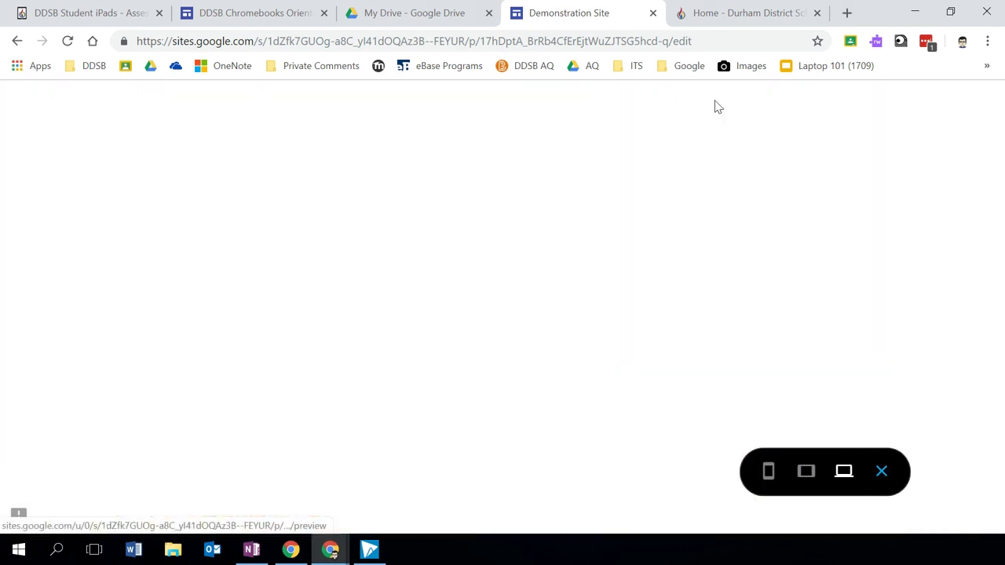
pyautogui.scroll(-2, 659, 330)
pyautogui.scroll(2, 630, 401)
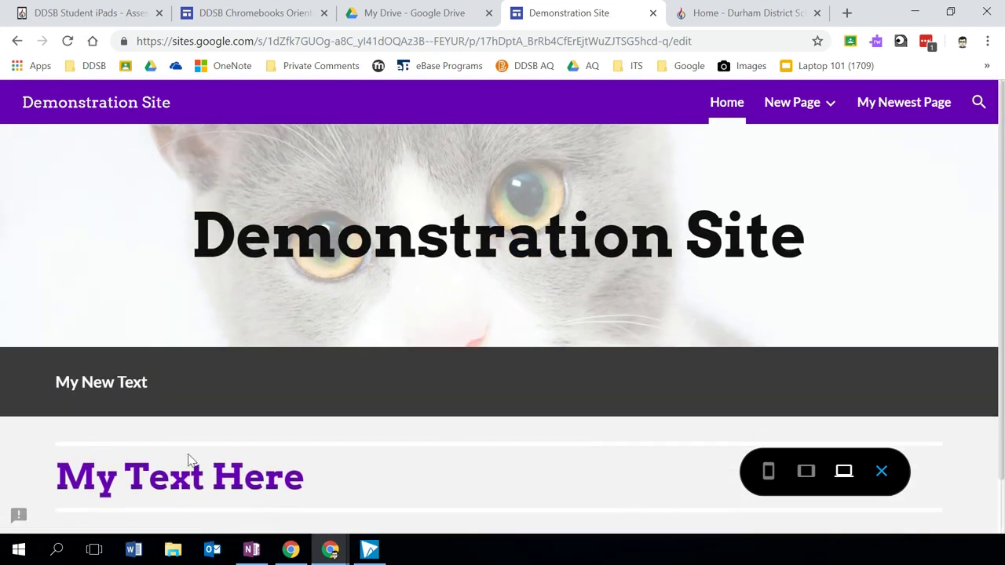
pyautogui.moveTo(800, 106)
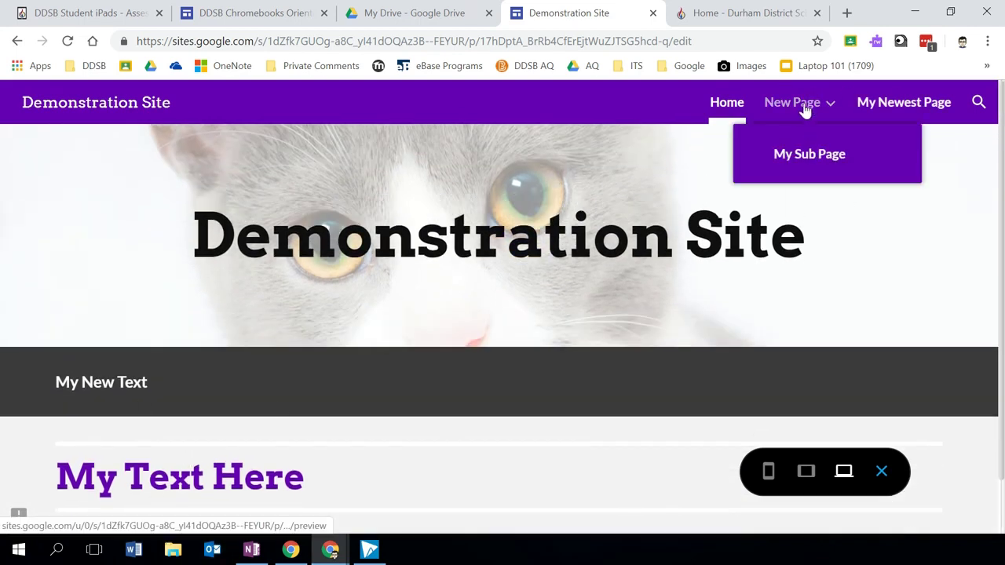
pyautogui.click(805, 110)
pyautogui.scroll(-3, 683, 279)
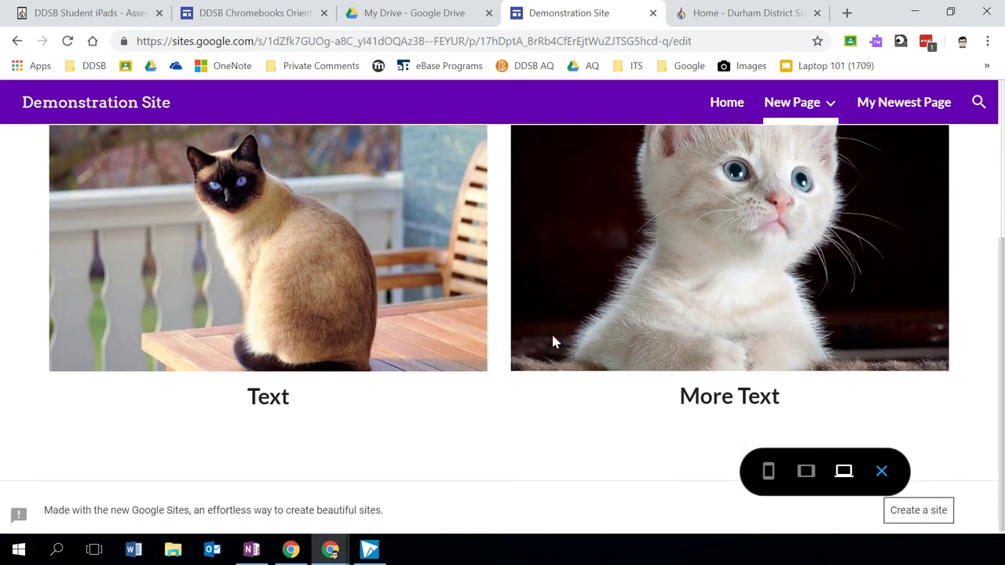
pyautogui.scroll(2, 565, 326)
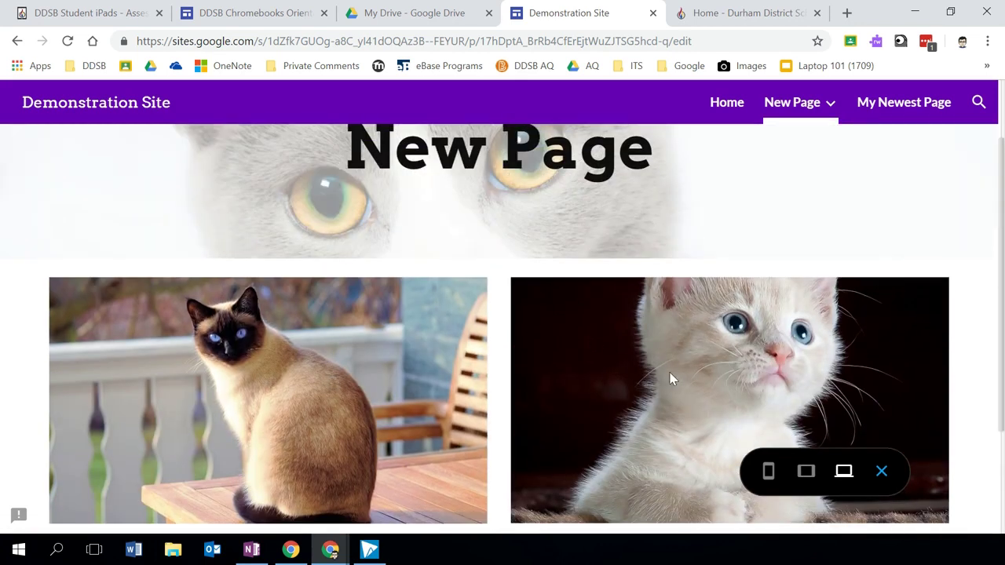
pyautogui.click(881, 471)
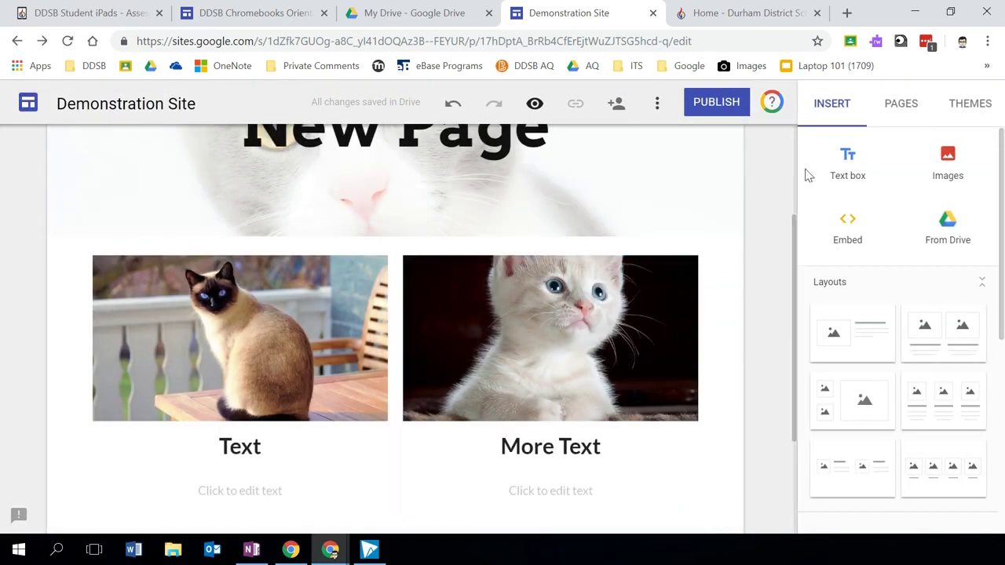
# Open My Newest Page for editing and display the elements that can be inserted.
pyautogui.click(906, 104)
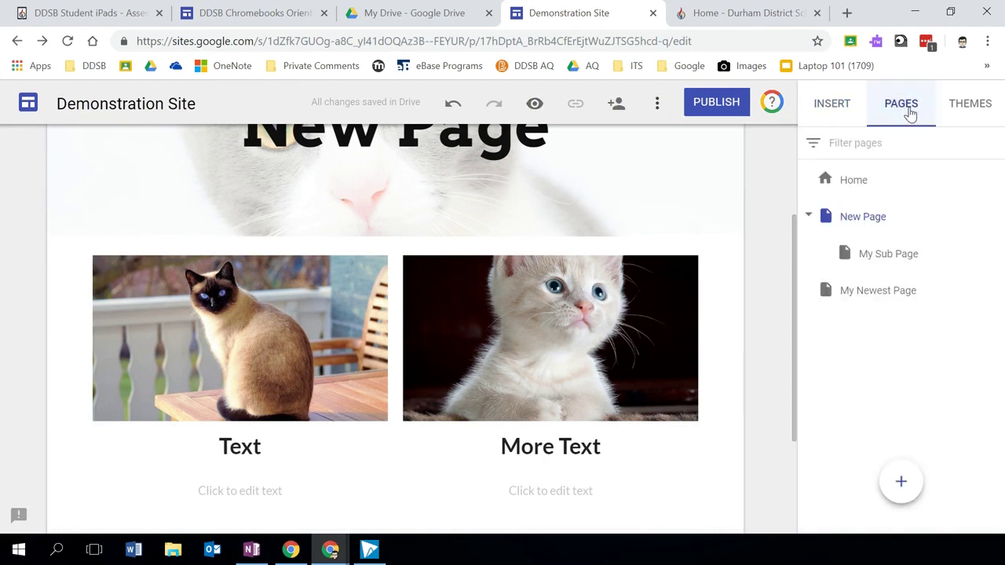
pyautogui.click(869, 292)
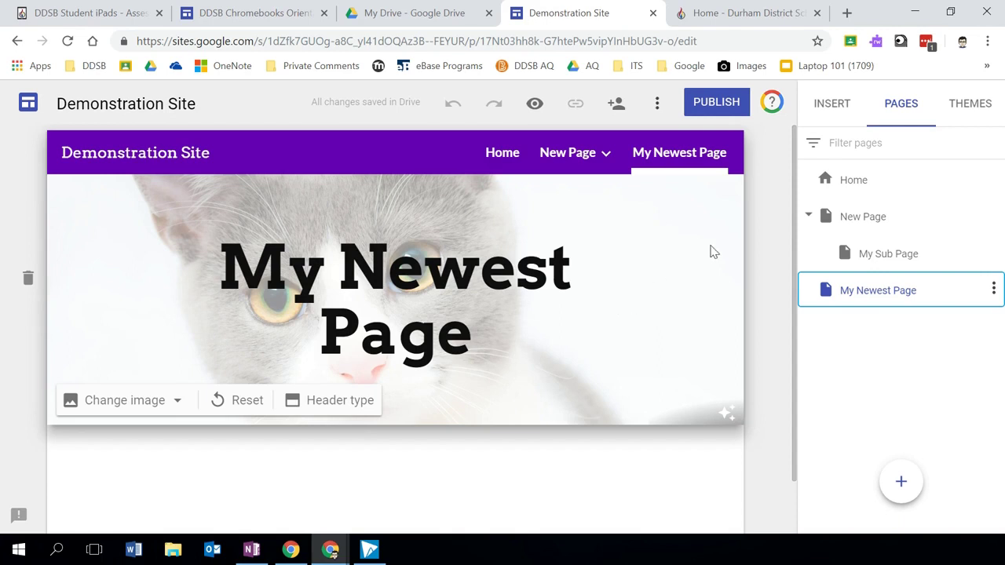
pyautogui.click(838, 105)
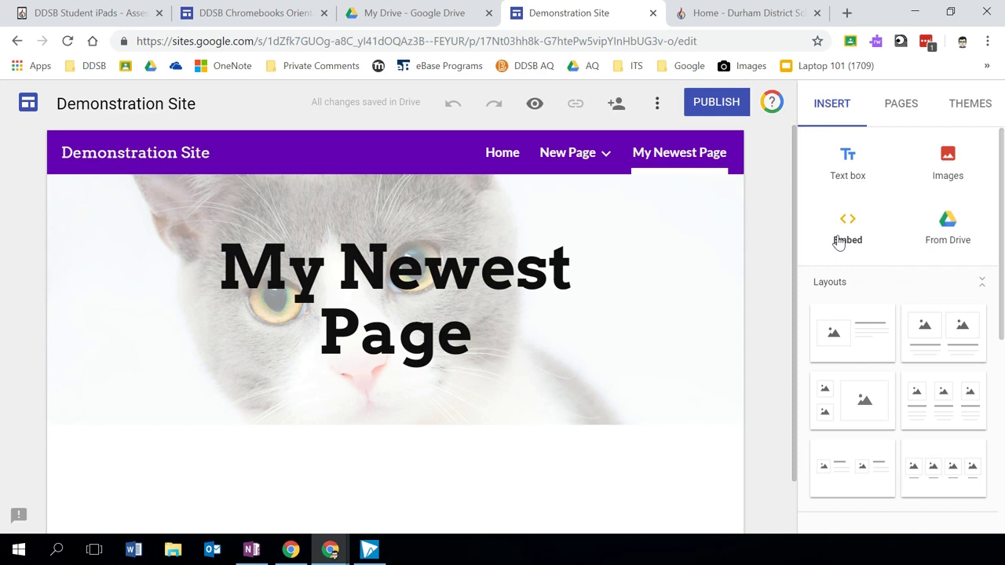
# Open Twitter in the Durham District School Board browser tab and go to the DDSB Innovative Ed profile.
pyautogui.click(709, 8)
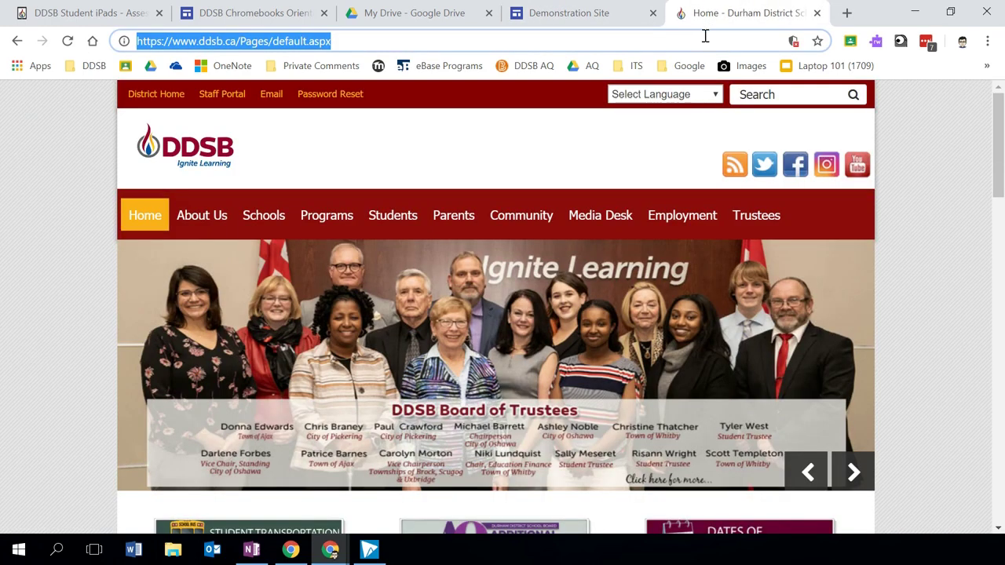
pyautogui.write('twi')
pyautogui.press('Return')
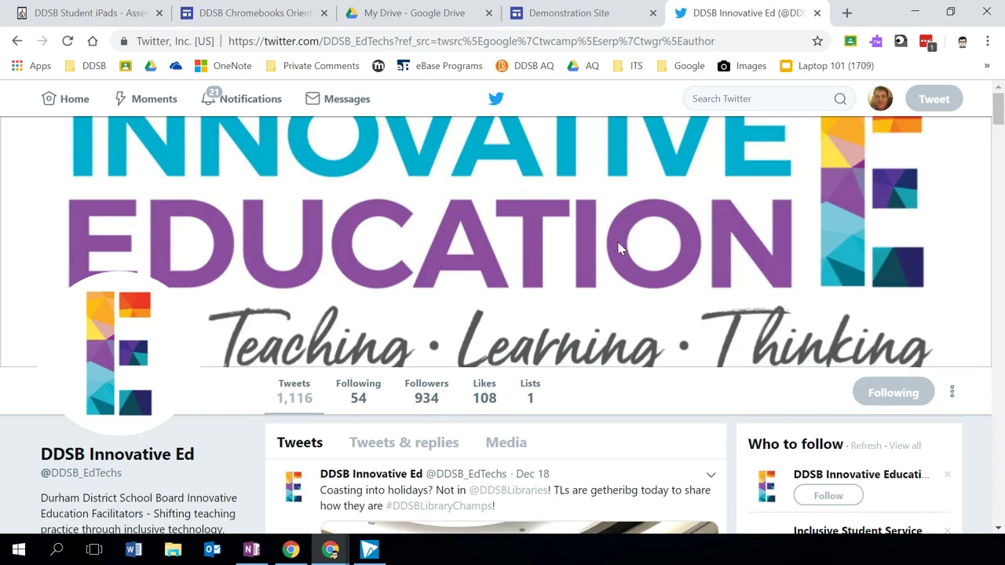
pyautogui.scroll(-3, 618, 249)
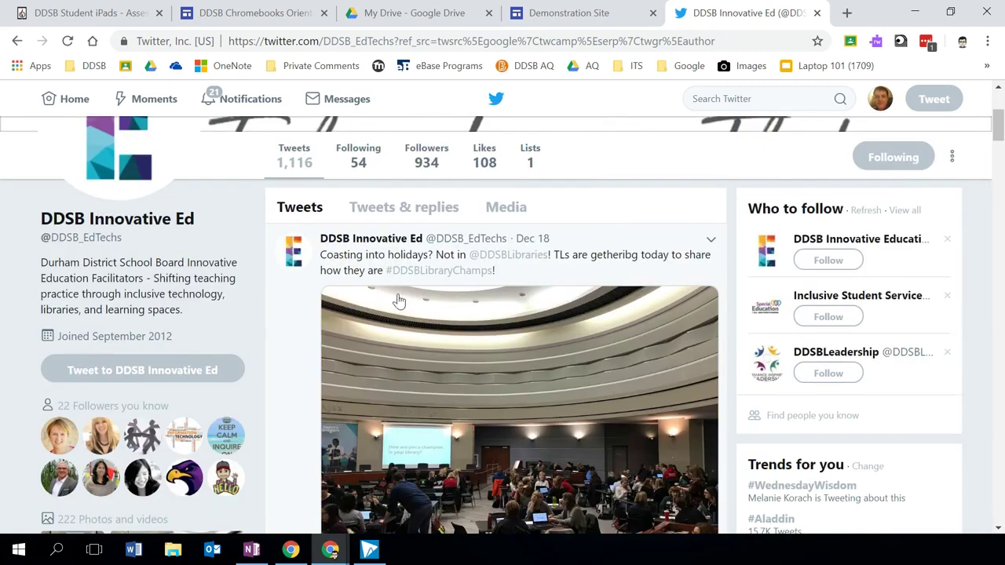
# Open the DDSB Innovative Education - Libraries profile from the follow suggestions and copy its URL.
pyautogui.click(822, 236)
pyautogui.click(442, 40)
pyautogui.hotkey('ctrl', 'c')
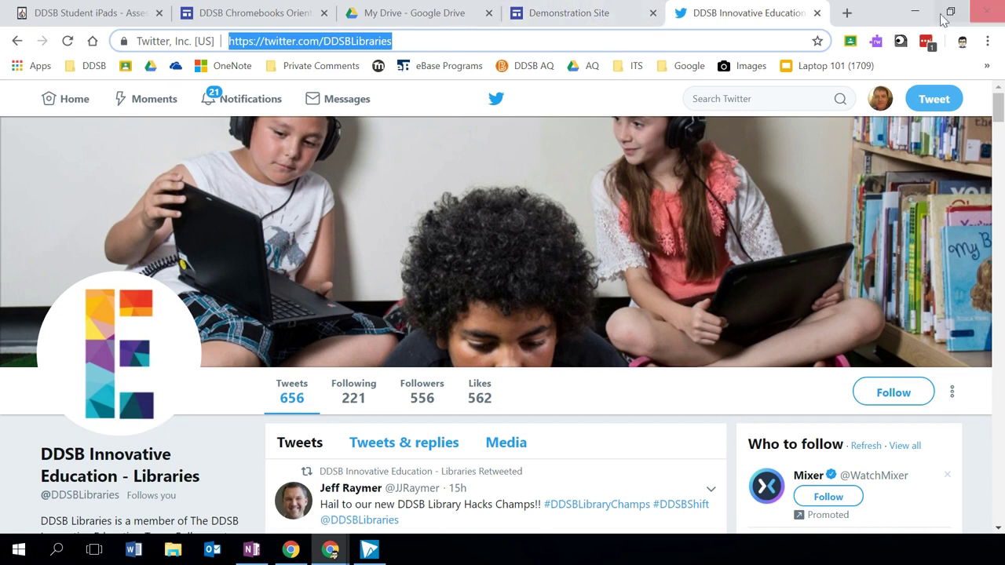
pyautogui.click(596, 16)
pyautogui.click(760, 12)
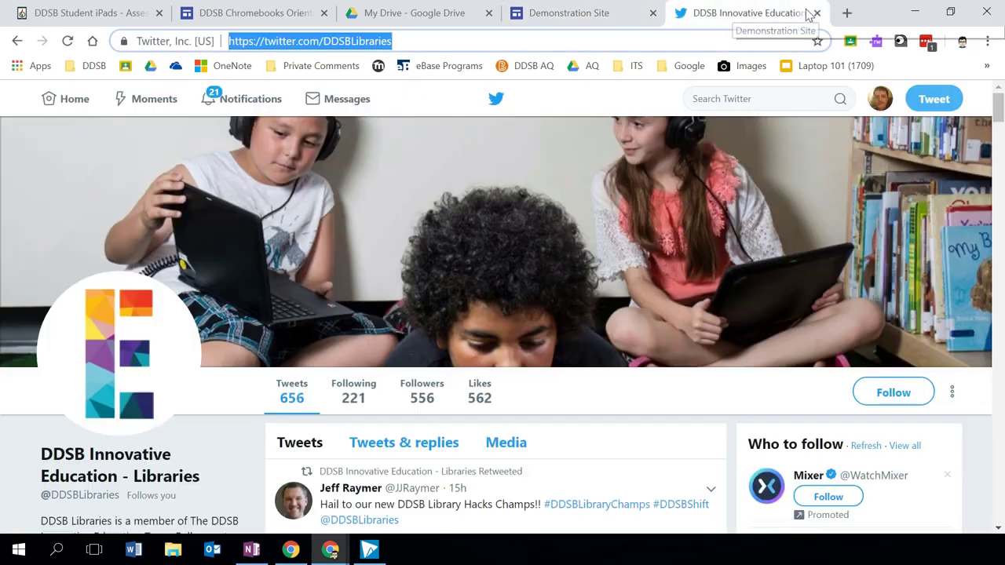
# Open publish.twitter.com in a new browser tab.
pyautogui.click(848, 12)
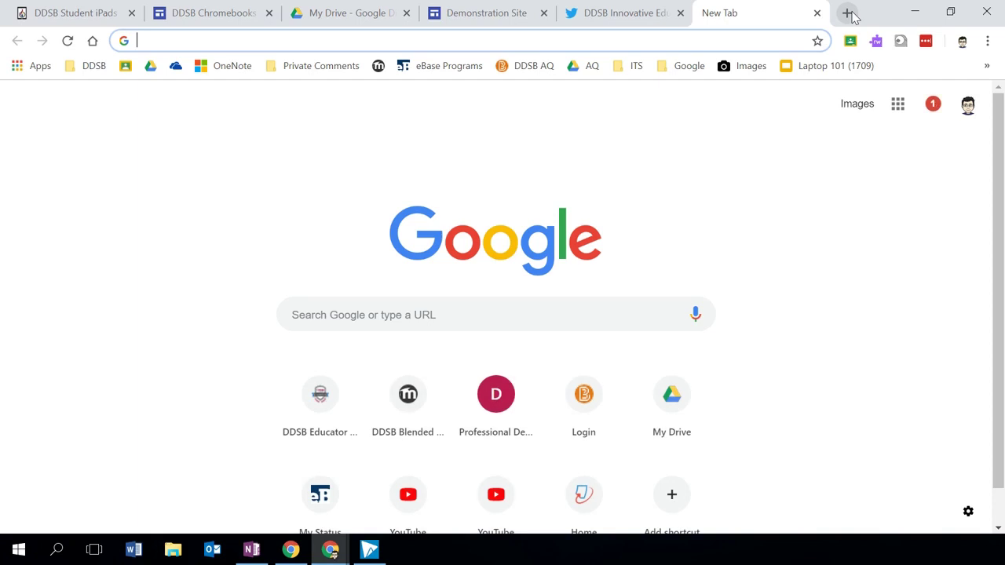
pyautogui.write('publish')
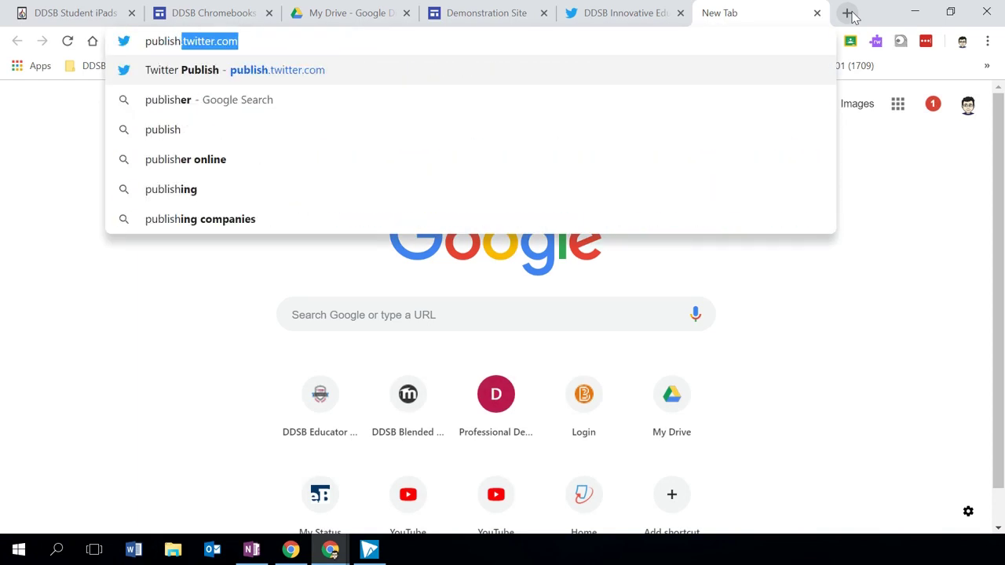
pyautogui.press('Return')
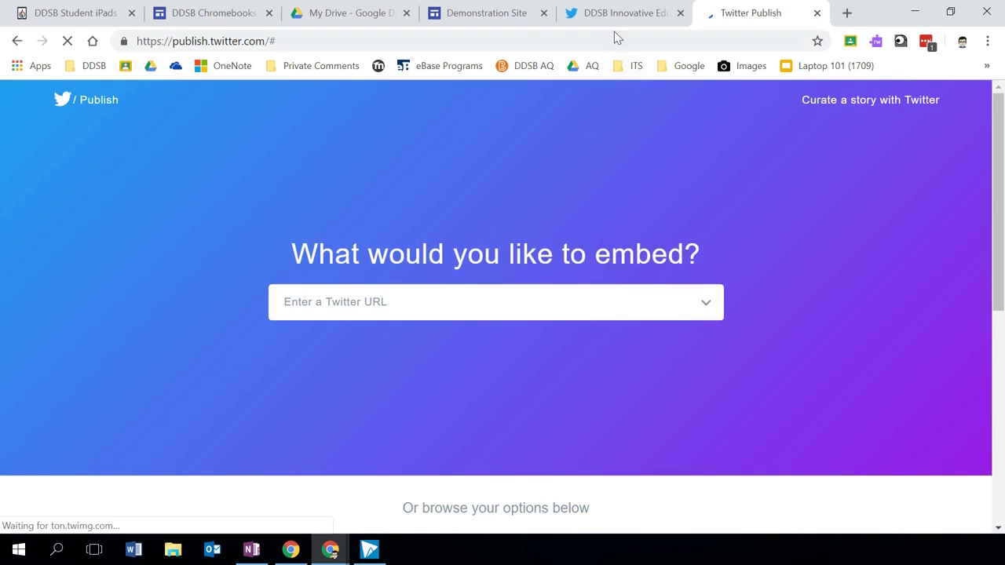
pyautogui.click(615, 14)
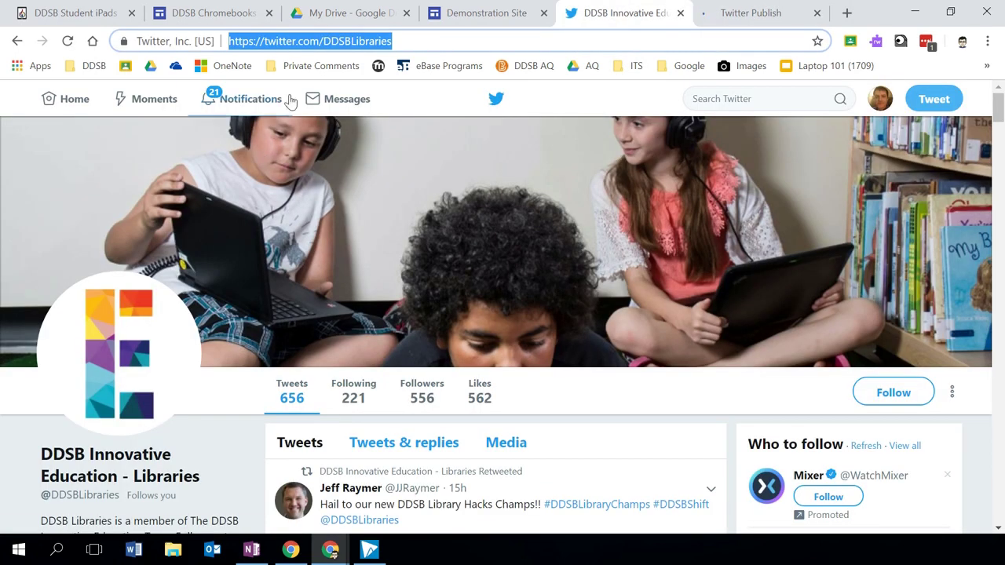
pyautogui.click(773, 16)
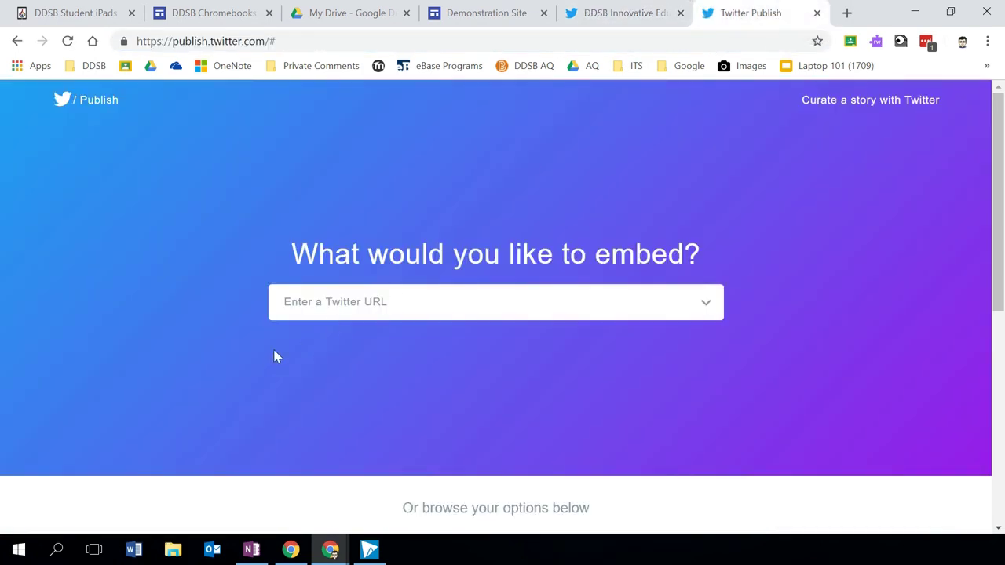
pyautogui.click(327, 306)
pyautogui.hotkey('ctrl', 'v')
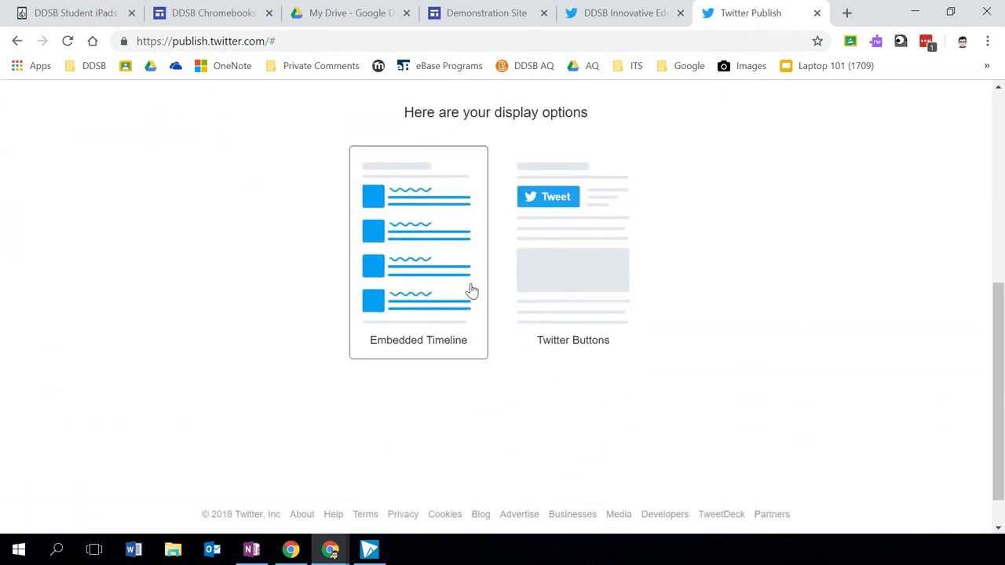
pyautogui.click(411, 267)
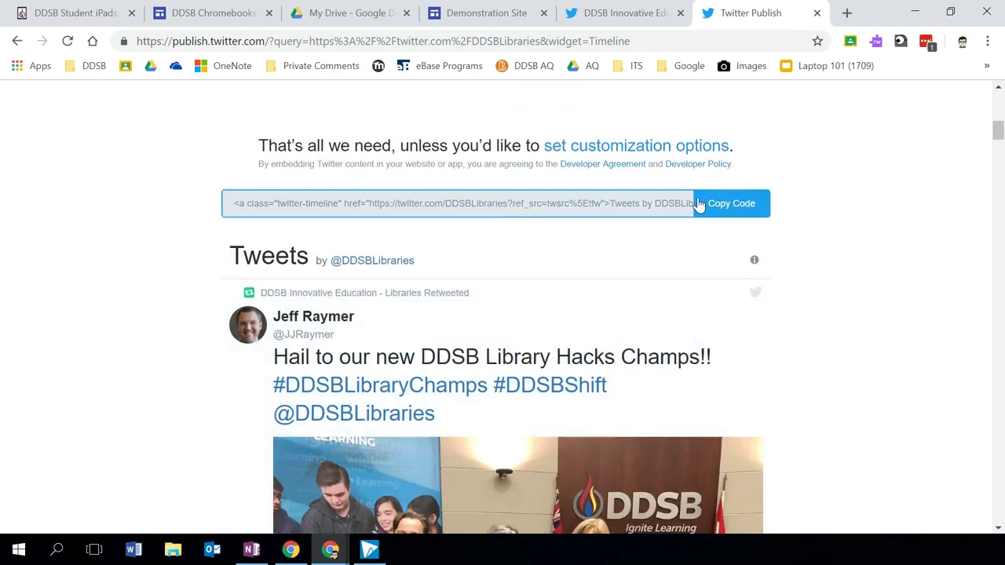
# Copy the generated DDSBLibraries timeline code, embed it on My Newest Page of the Demonstration Site and make its frame taller.
pyautogui.click(749, 205)
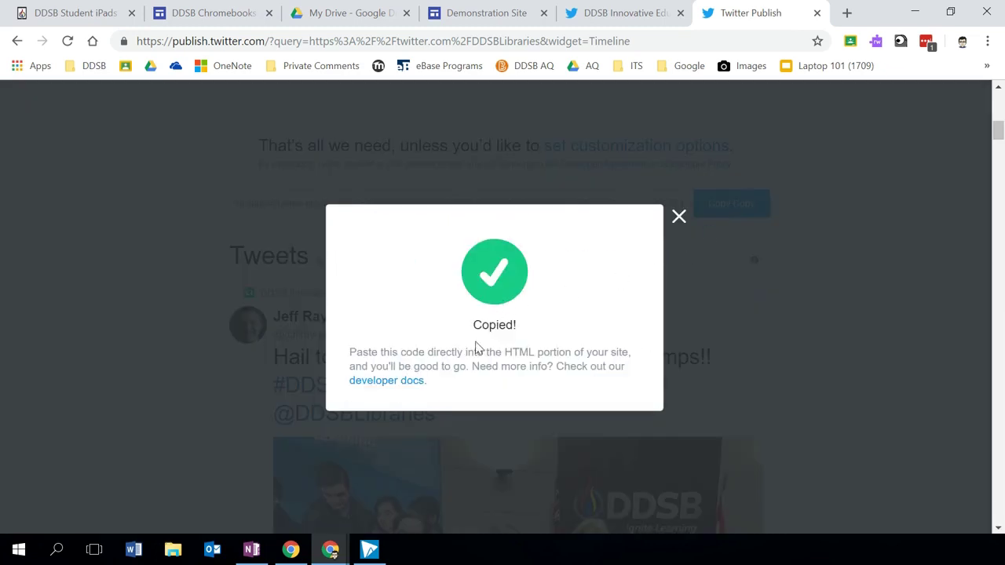
pyautogui.click(457, 8)
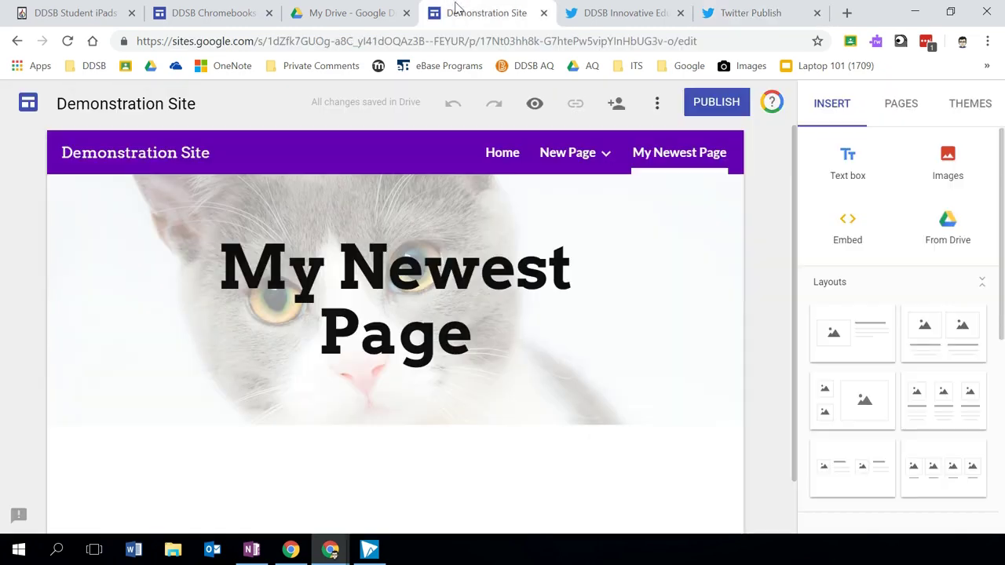
pyautogui.click(864, 245)
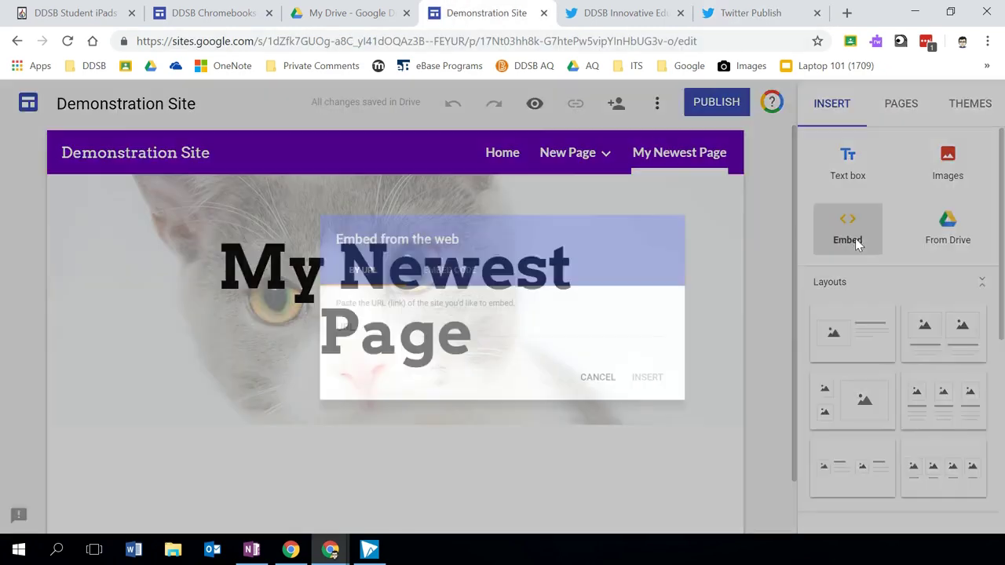
pyautogui.click(442, 263)
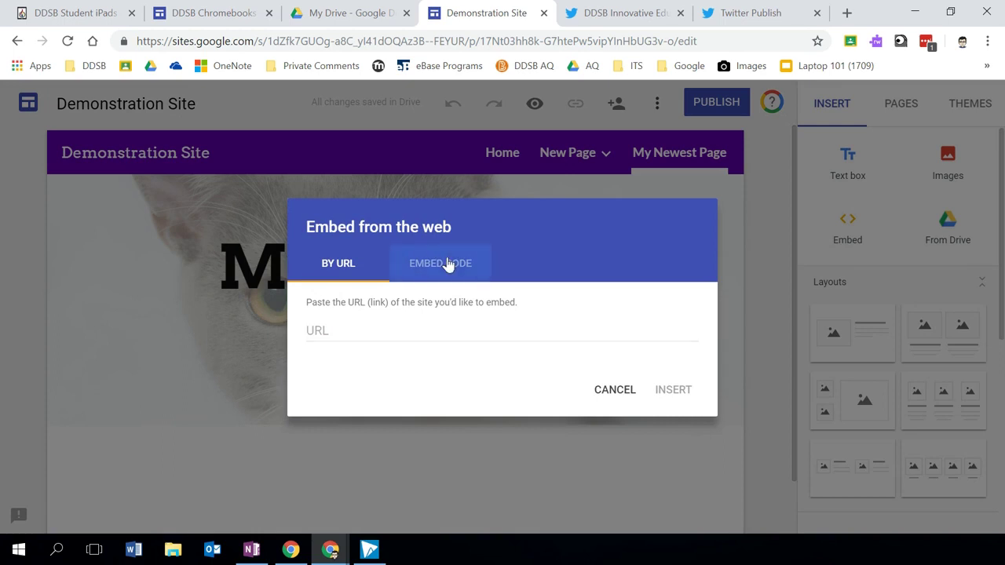
pyautogui.hotkey('ctrl', 'v')
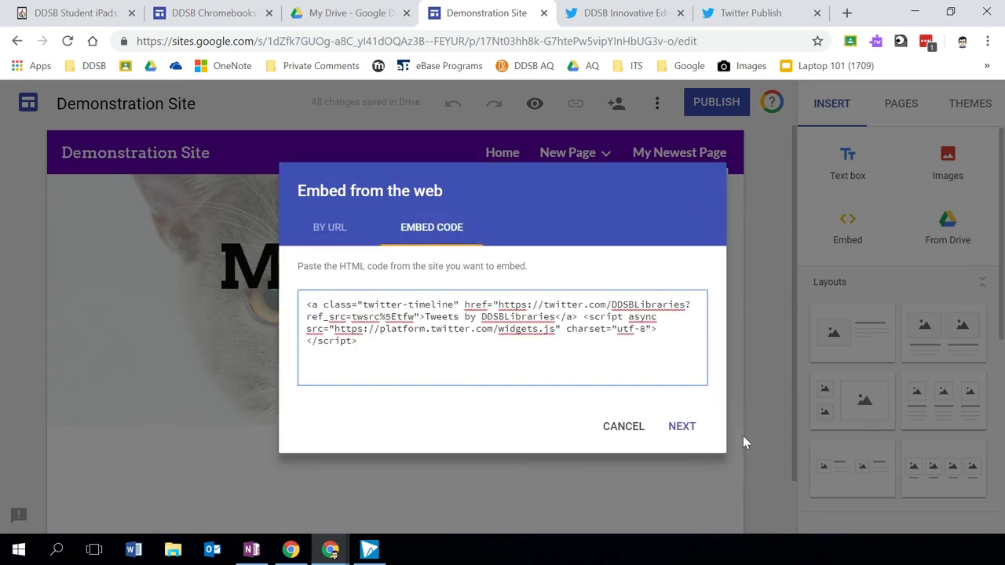
pyautogui.click(675, 426)
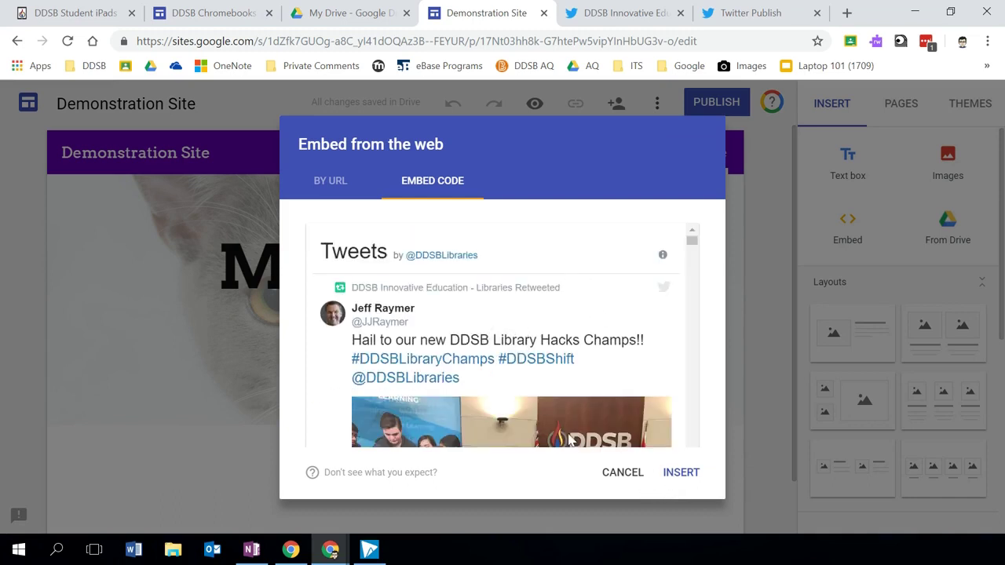
pyautogui.click(693, 479)
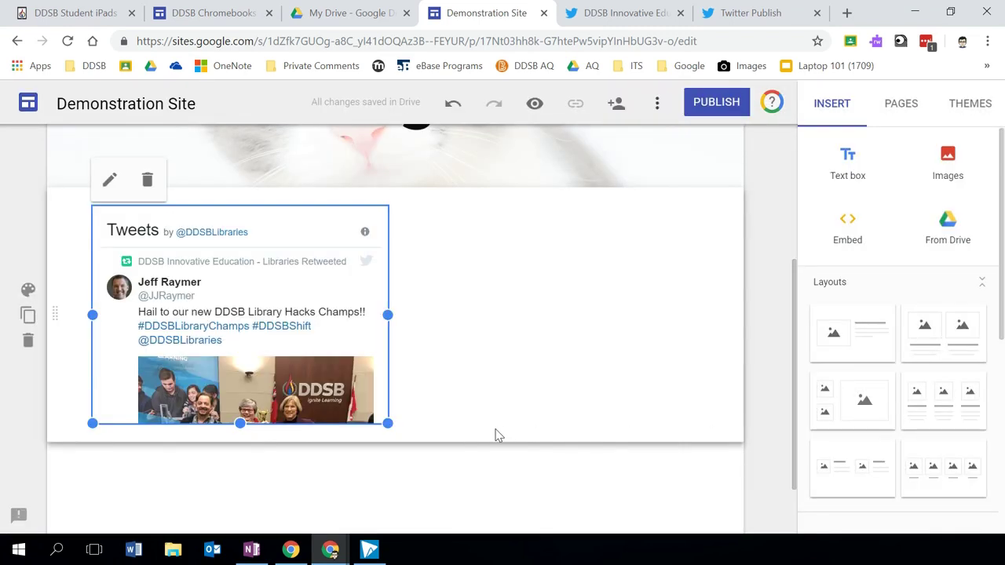
pyautogui.moveTo(240, 424); pyautogui.dragTo(241, 471)
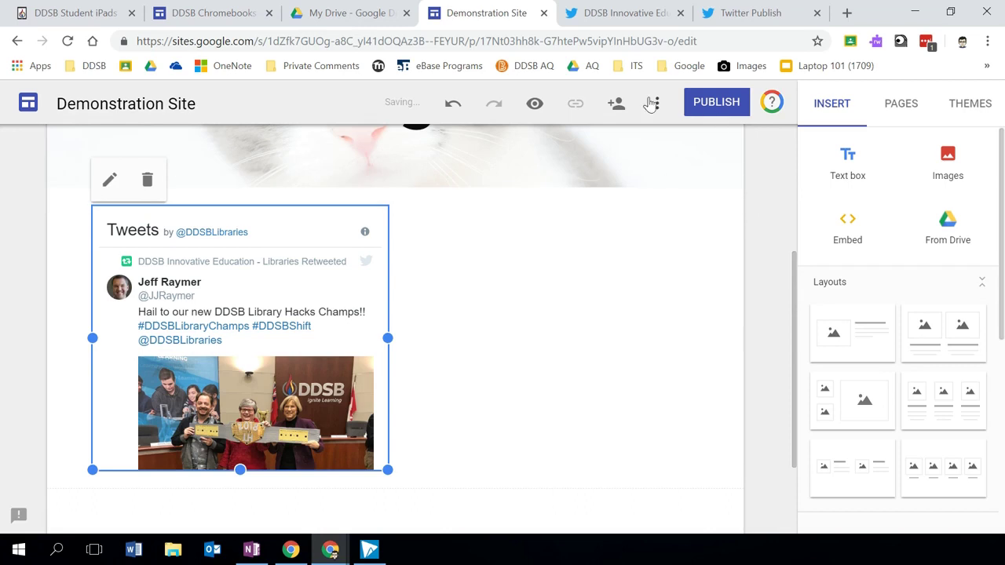
# Preview My Newest Page, scroll through the embedded Twitter timeline and return to the editor.
pyautogui.click(532, 105)
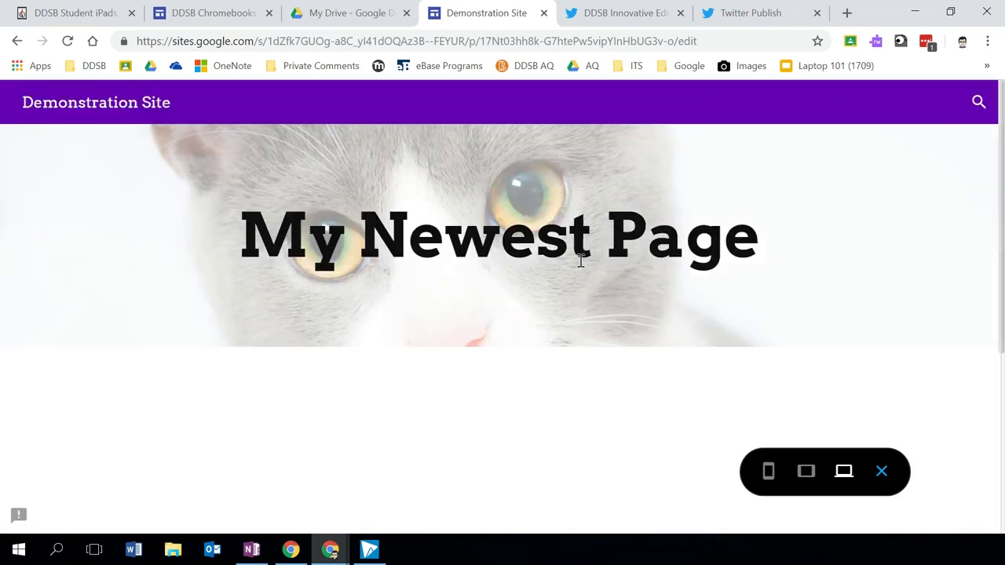
pyautogui.scroll(-1, 571, 303)
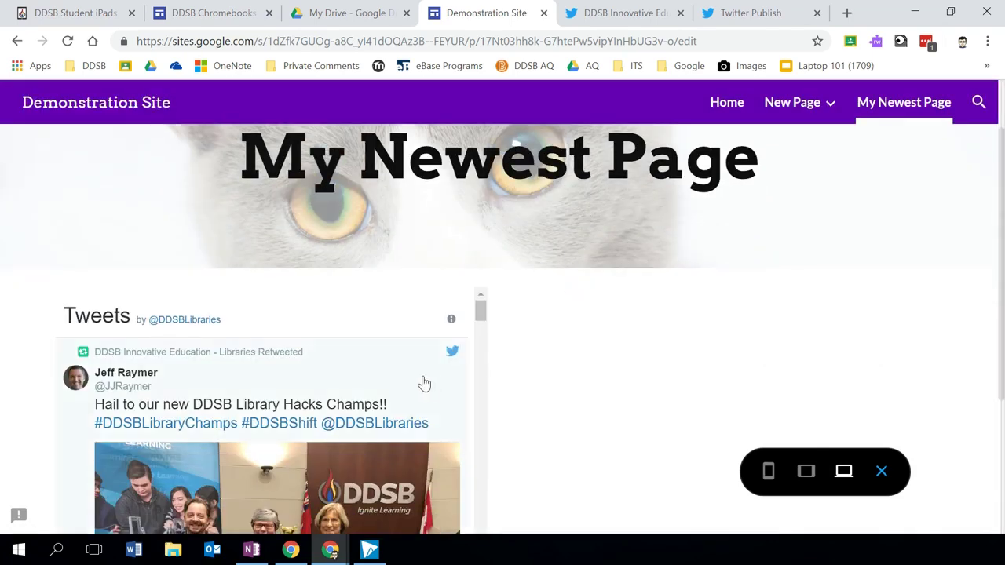
pyautogui.scroll(-3, 455, 330)
pyautogui.moveTo(482, 321); pyautogui.dragTo(510, 307)
pyautogui.scroll(1, 638, 363)
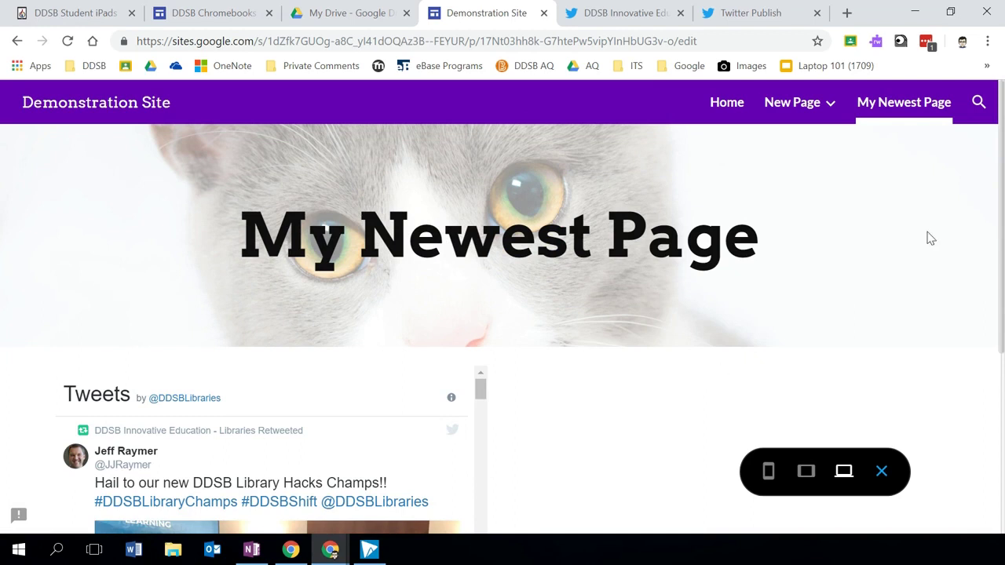
pyautogui.click(882, 470)
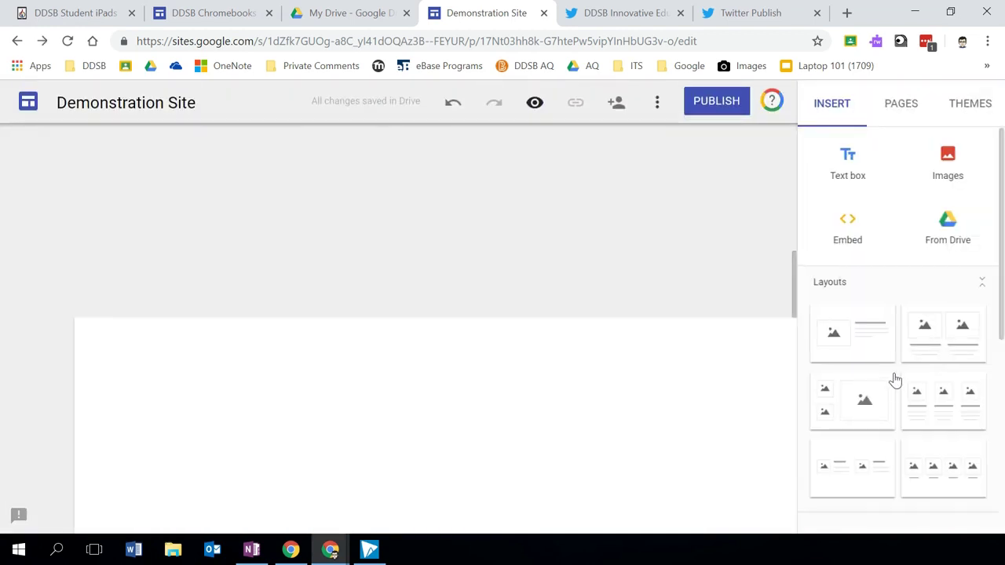
# Insert the blue Inquiring About the Olympics presentation from My Drive below the Twitter timeline.
pyautogui.click(849, 223)
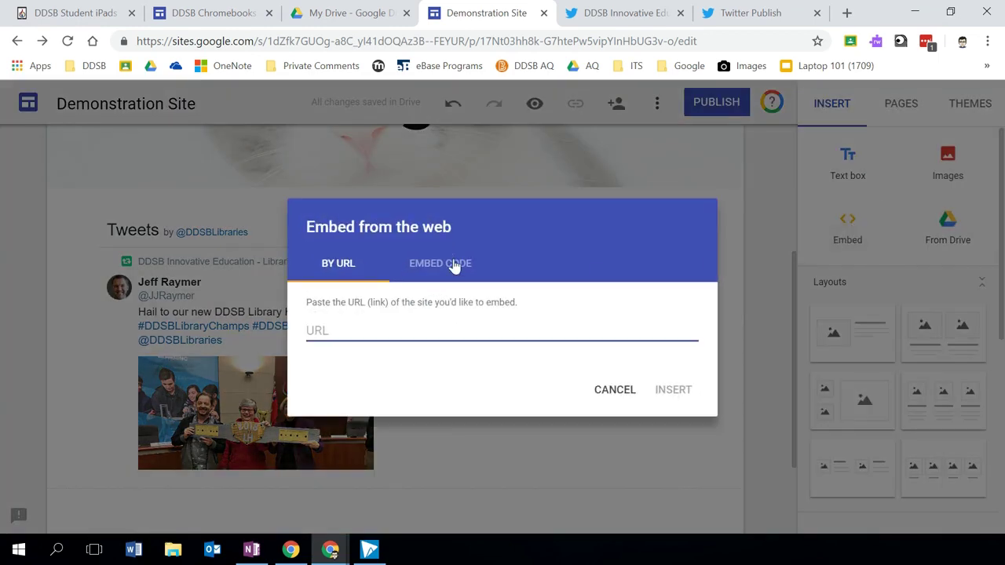
pyautogui.click(605, 393)
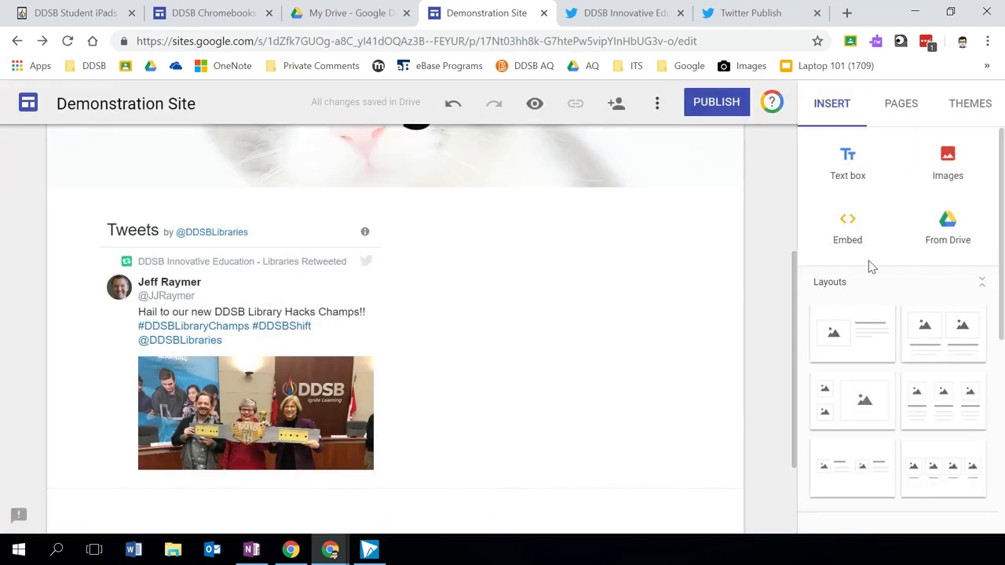
pyautogui.click(946, 236)
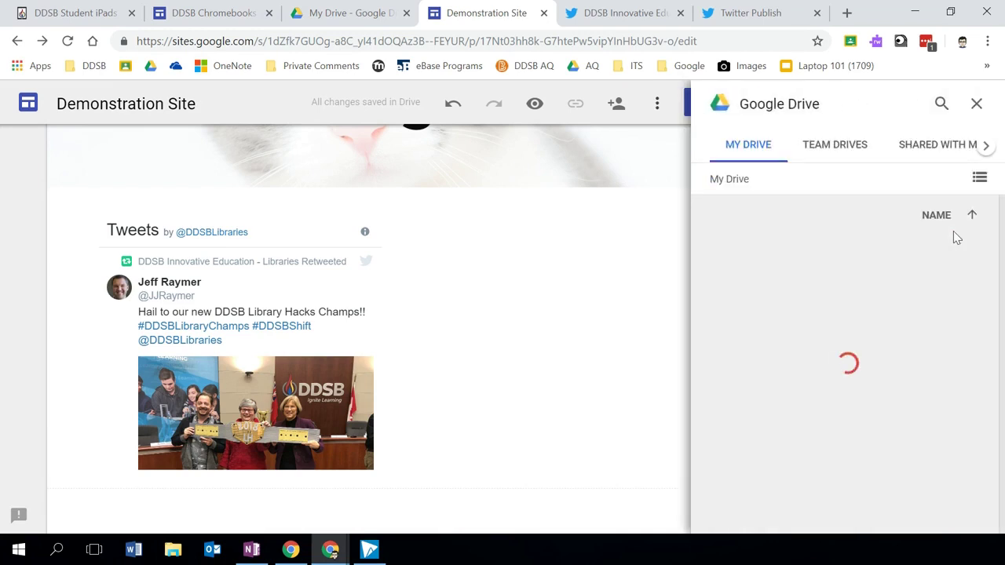
pyautogui.scroll(-8, 869, 248)
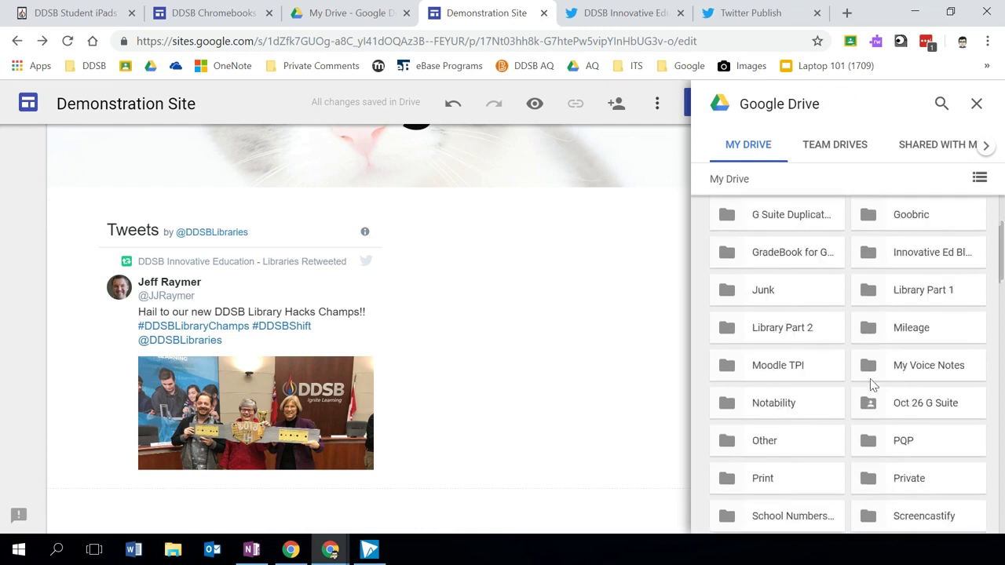
pyautogui.scroll(-7, 889, 394)
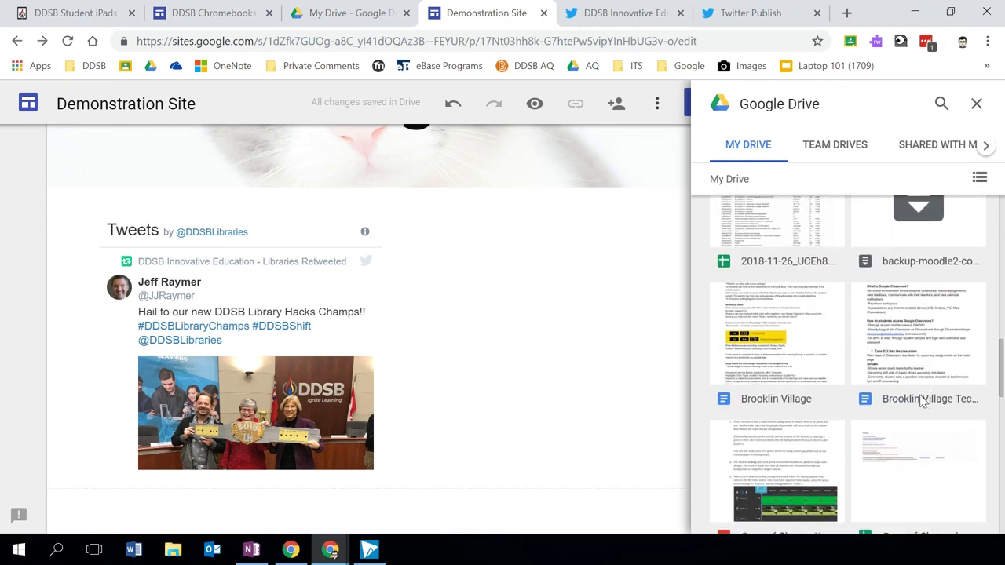
pyautogui.scroll(-5, 843, 397)
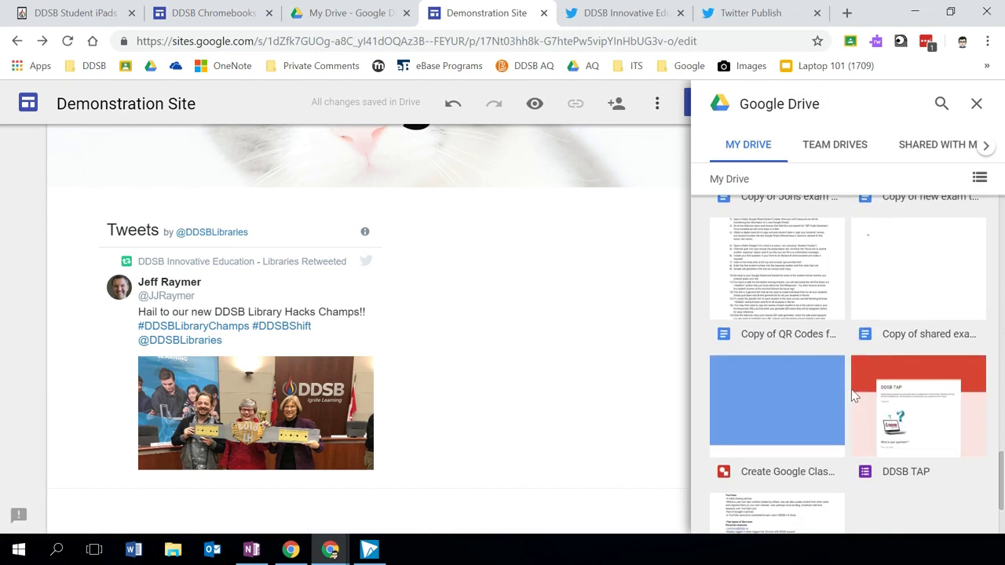
pyautogui.scroll(-6, 832, 404)
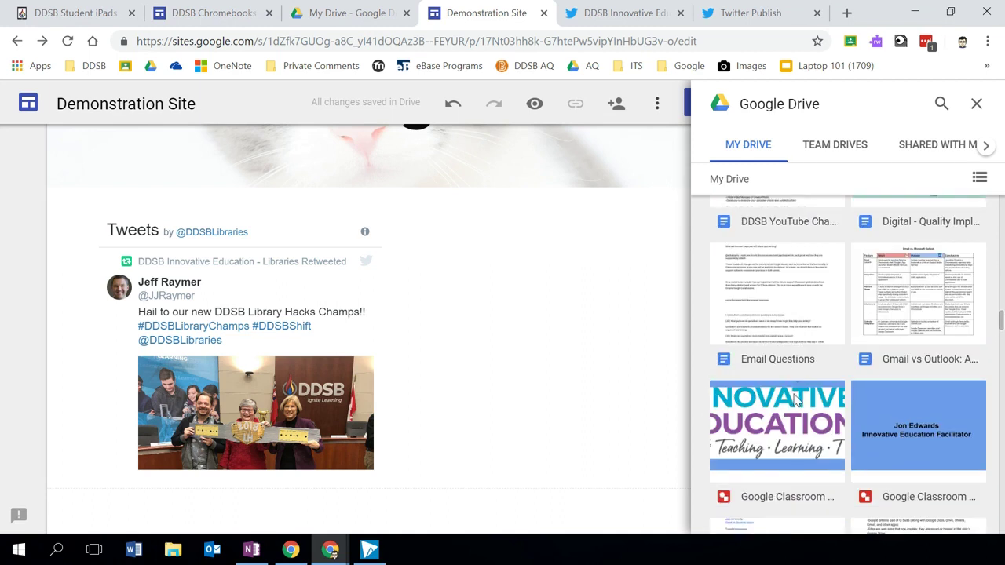
pyautogui.scroll(-4, 848, 396)
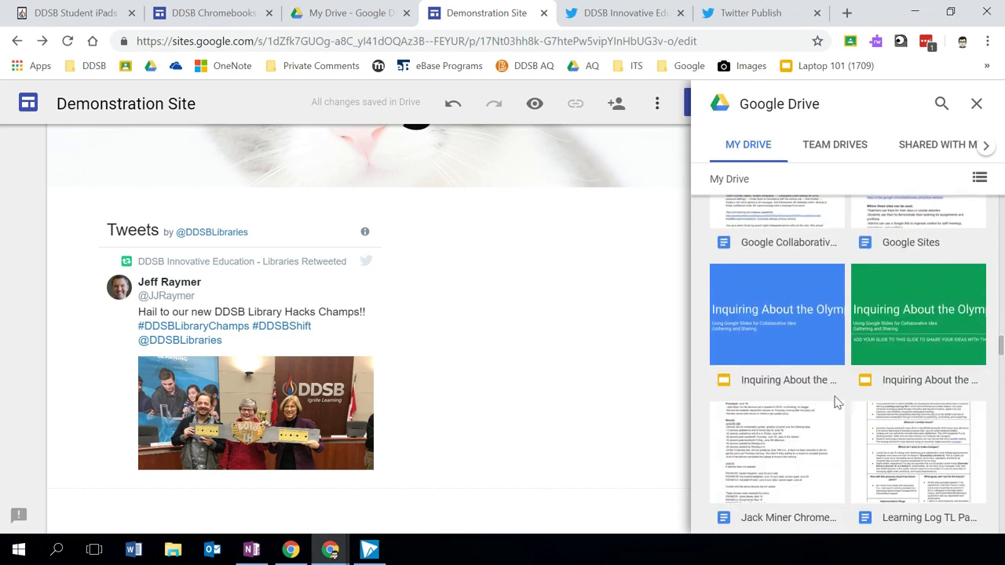
pyautogui.click(792, 304)
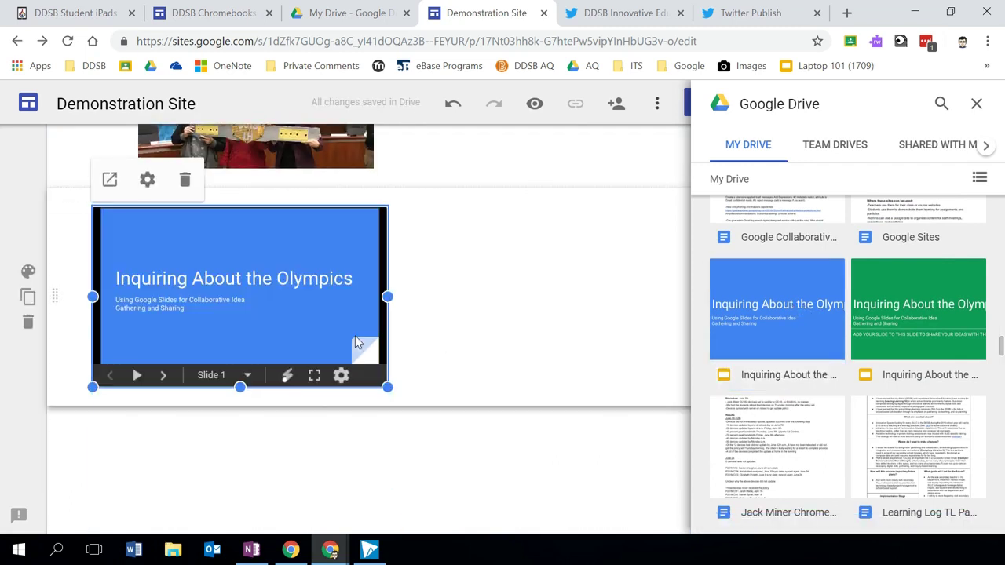
pyautogui.click(978, 105)
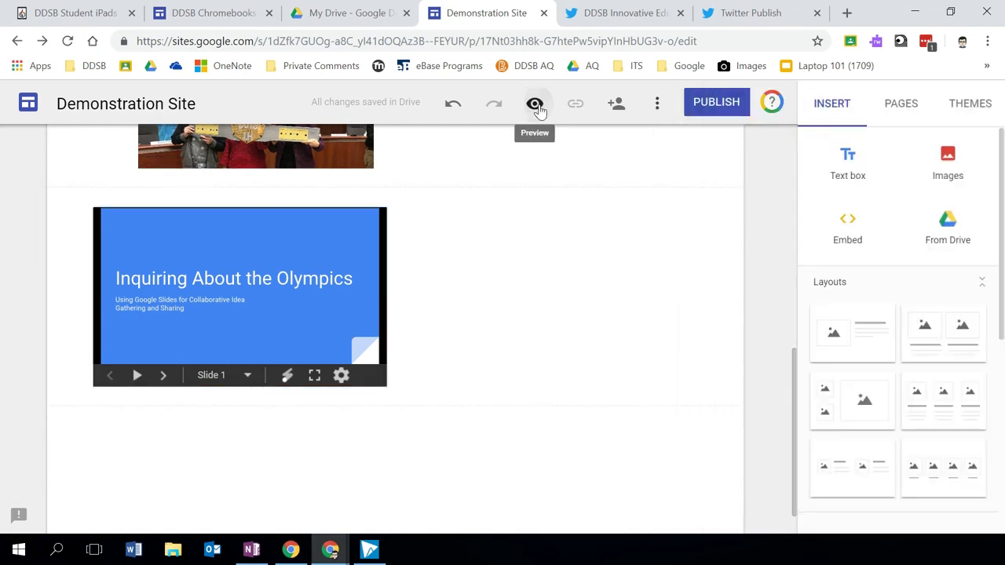
# Preview My Newest Page, page through the embedded Olympics presentation to slide 6 and return to the editor.
pyautogui.click(534, 104)
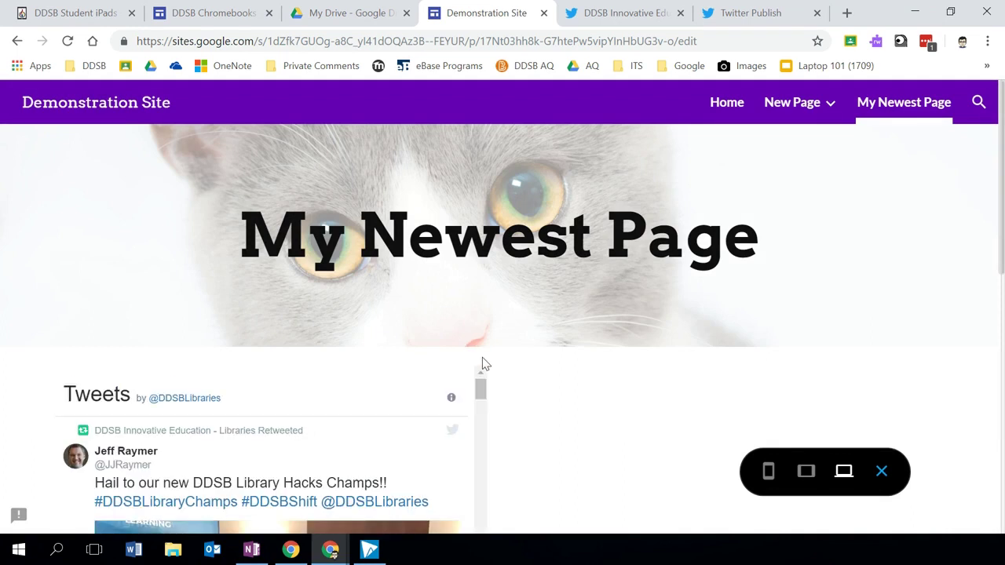
pyautogui.scroll(-1, 500, 367)
pyautogui.scroll(-7, 502, 385)
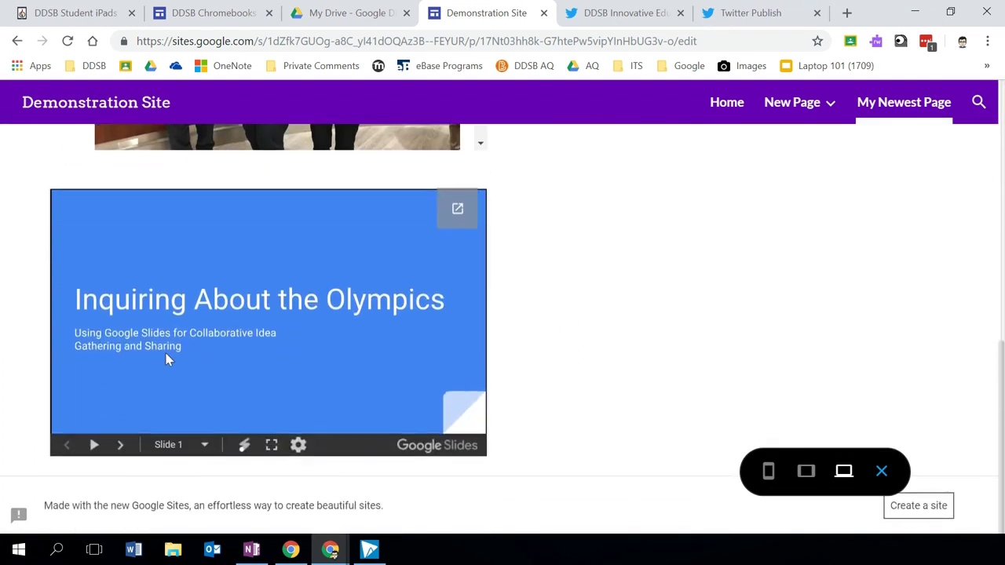
pyautogui.click(121, 445)
pyautogui.click(122, 445)
pyautogui.click(122, 445)
pyautogui.click(122, 445)
pyautogui.click(122, 445)
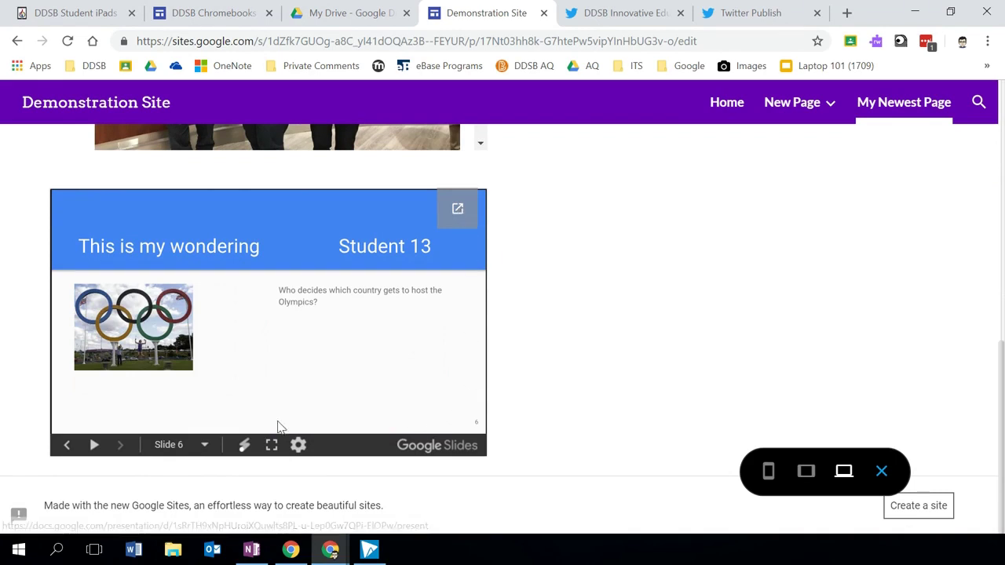
pyautogui.click(880, 472)
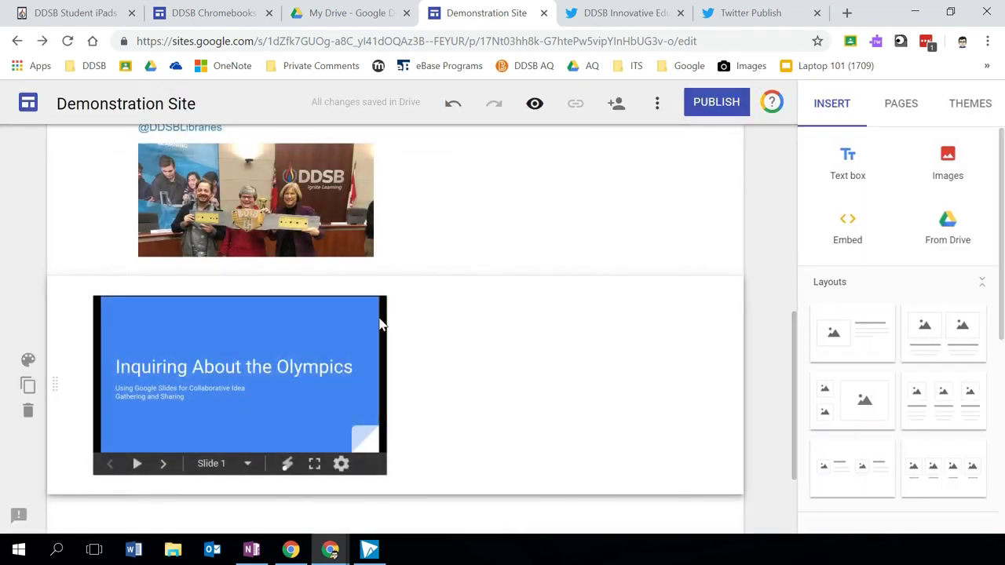
# Enlarge the embedded Olympics presentation proportionally and give its section a light grey background.
pyautogui.click(341, 361)
pyautogui.moveTo(388, 477); pyautogui.dragTo(439, 500)
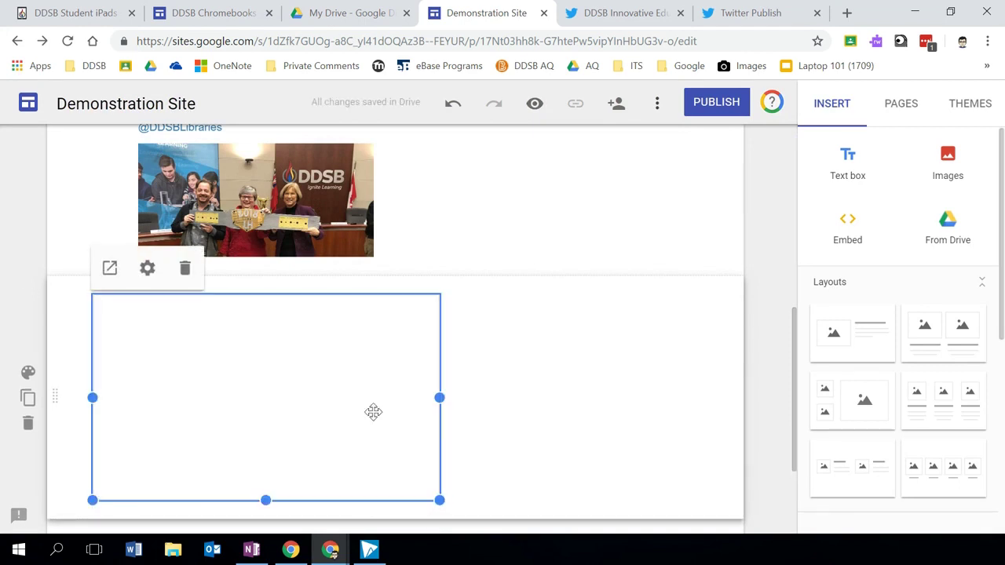
pyautogui.click(28, 372)
pyautogui.click(135, 396)
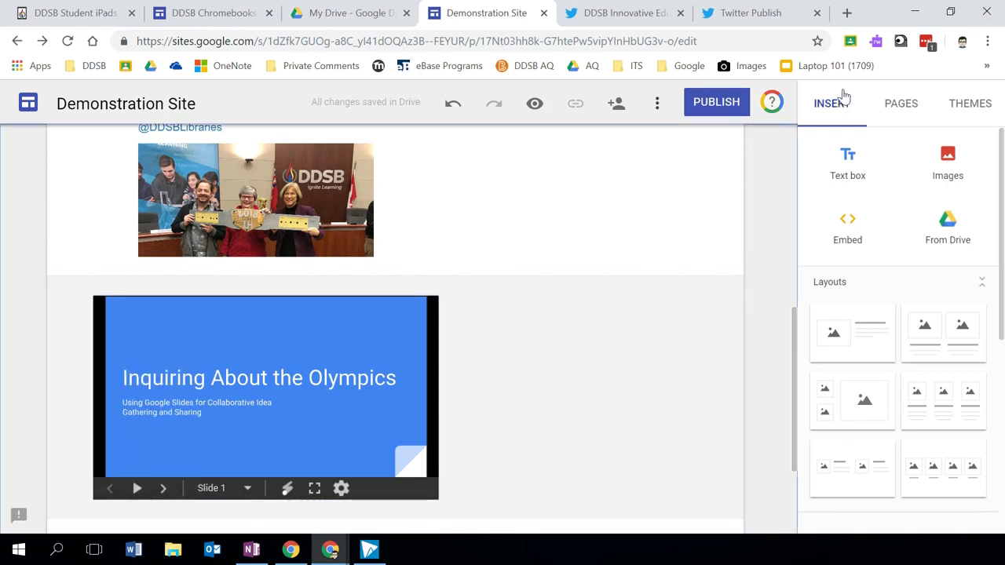
# Check the site's themes, open My Sub Page and look through the layouts and elements available to insert.
pyautogui.click(997, 104)
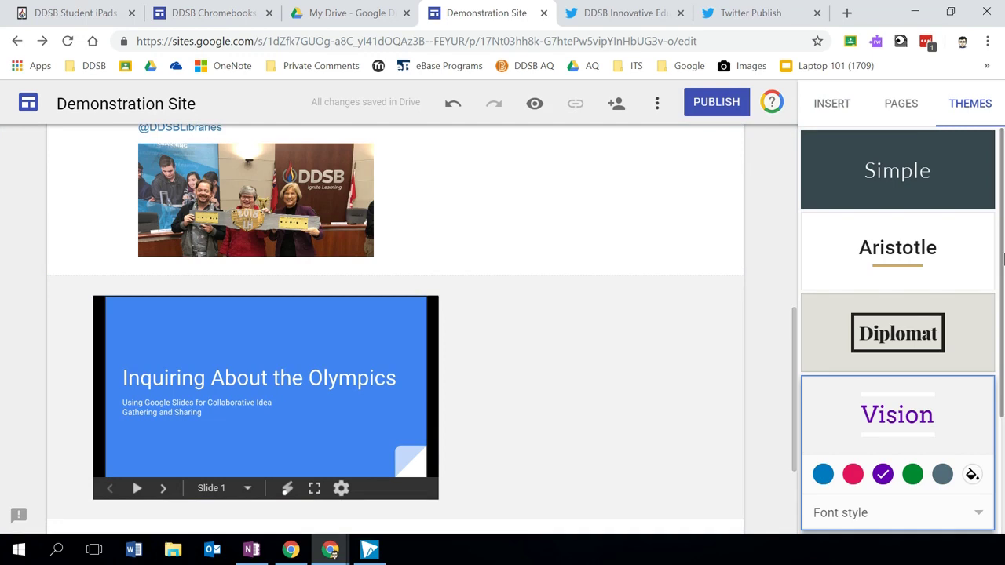
pyautogui.click(925, 106)
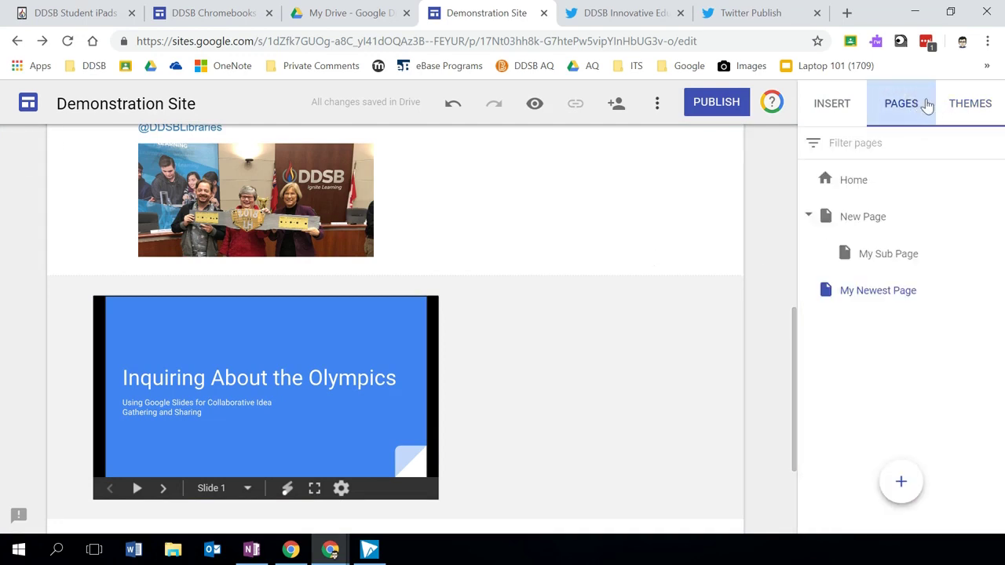
pyautogui.click(895, 261)
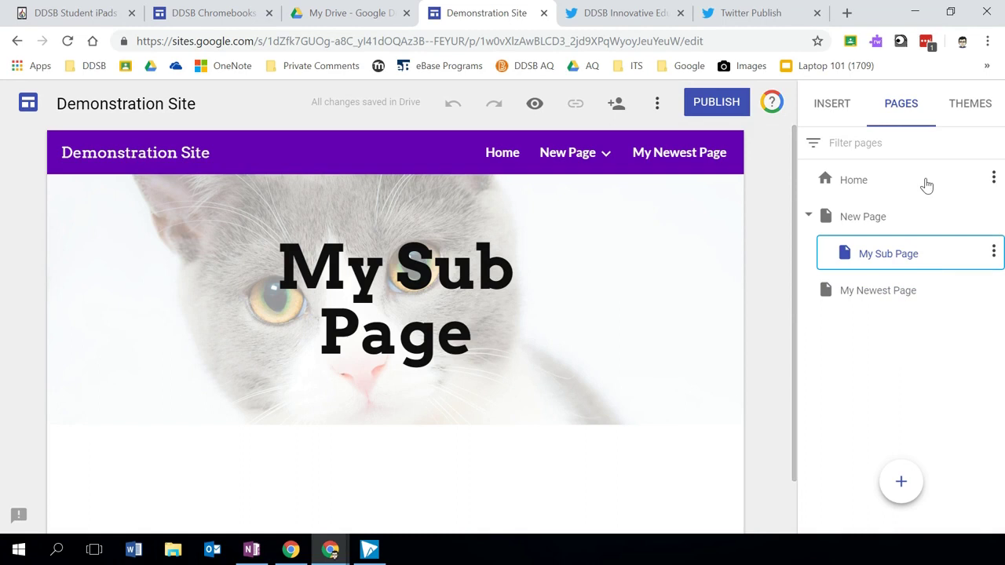
pyautogui.click(845, 107)
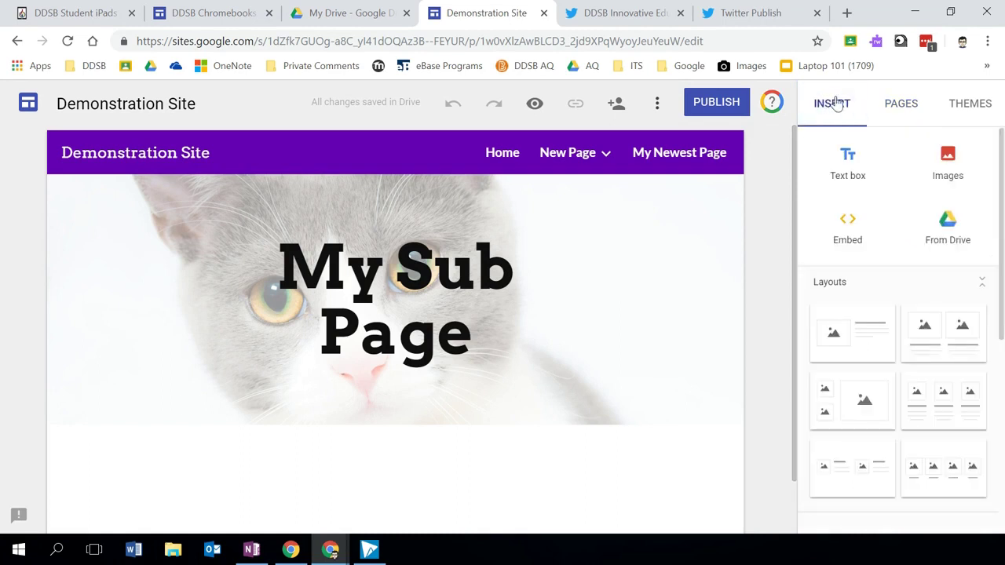
pyautogui.scroll(-3, 921, 272)
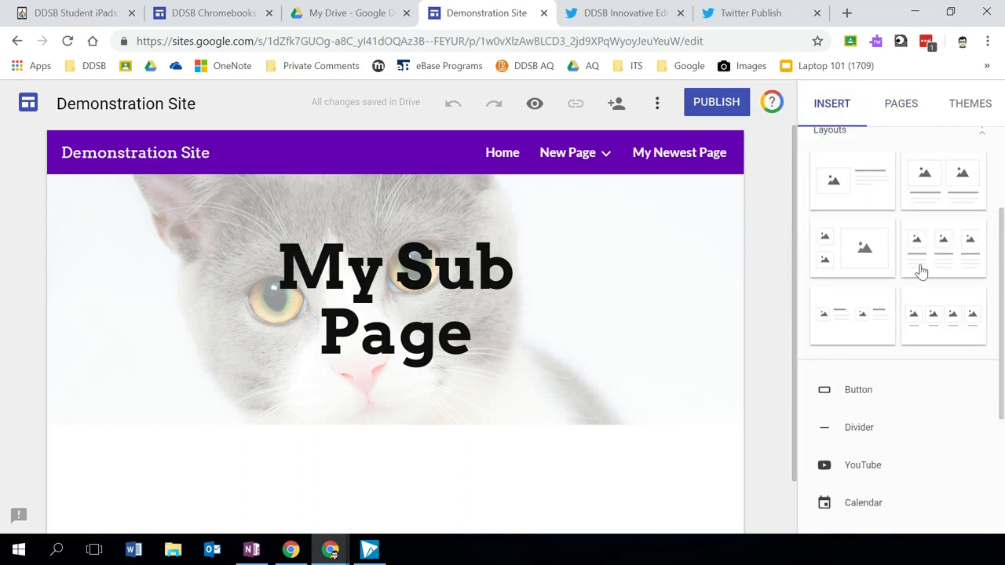
pyautogui.scroll(3, 928, 311)
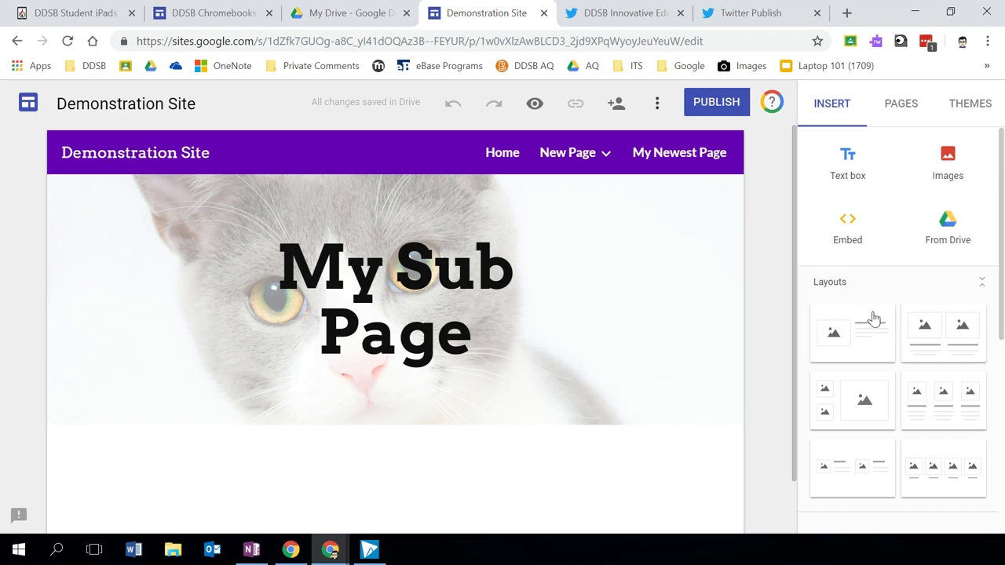
pyautogui.scroll(-2, 895, 440)
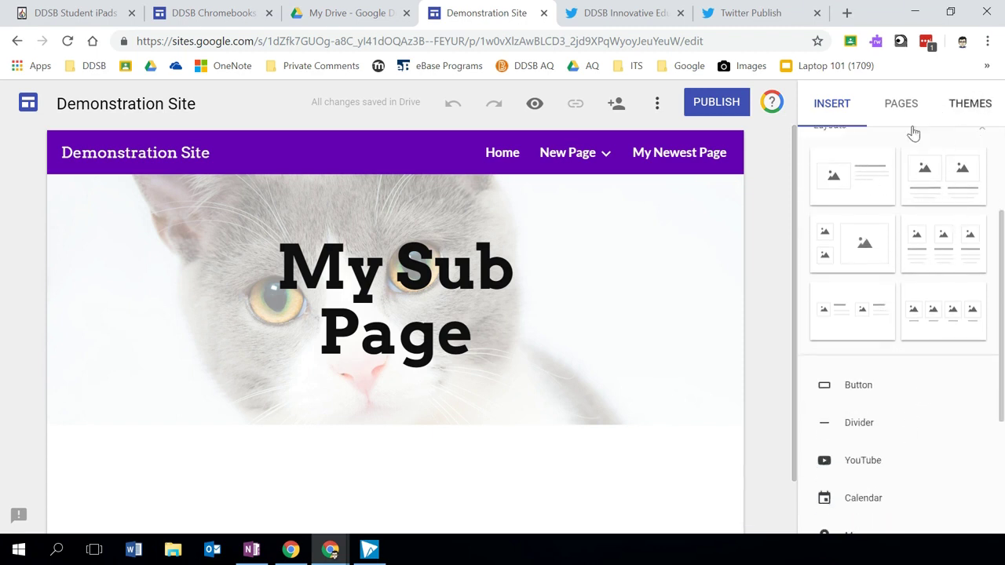
# Start a new button on My Sub Page and enter DDSB.CA as its name.
pyautogui.scroll(-1, 868, 352)
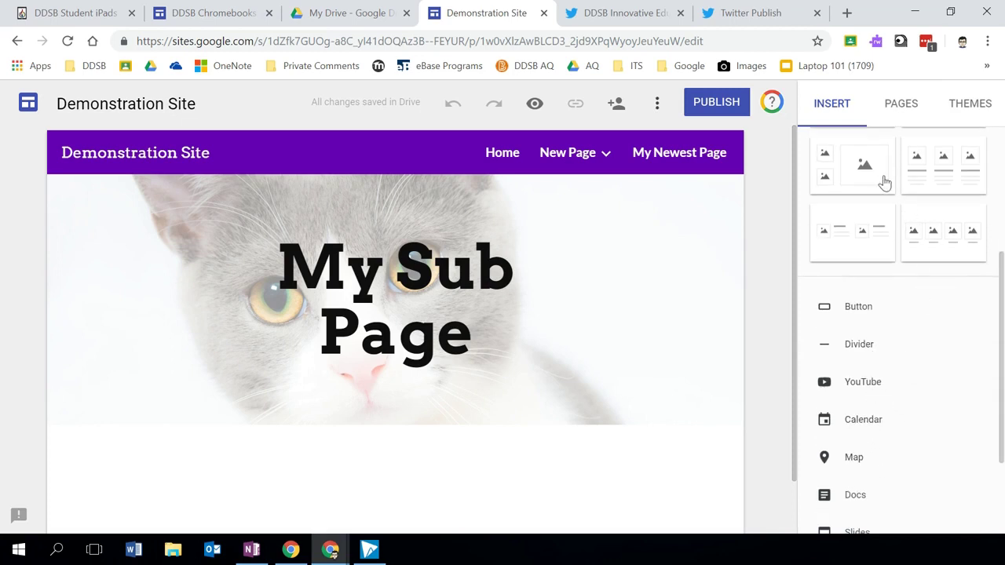
pyautogui.click(858, 307)
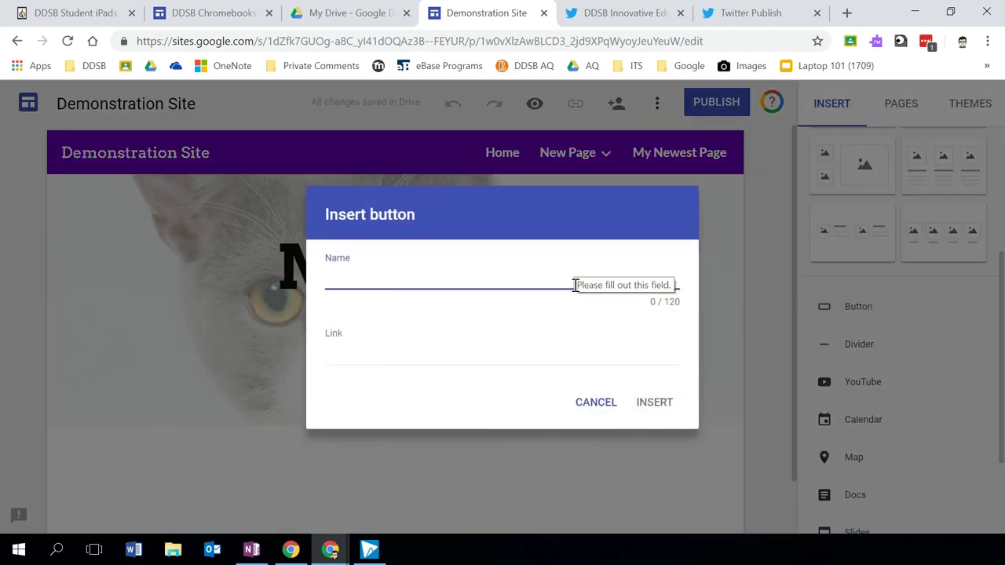
pyautogui.write('DDSB.CA')
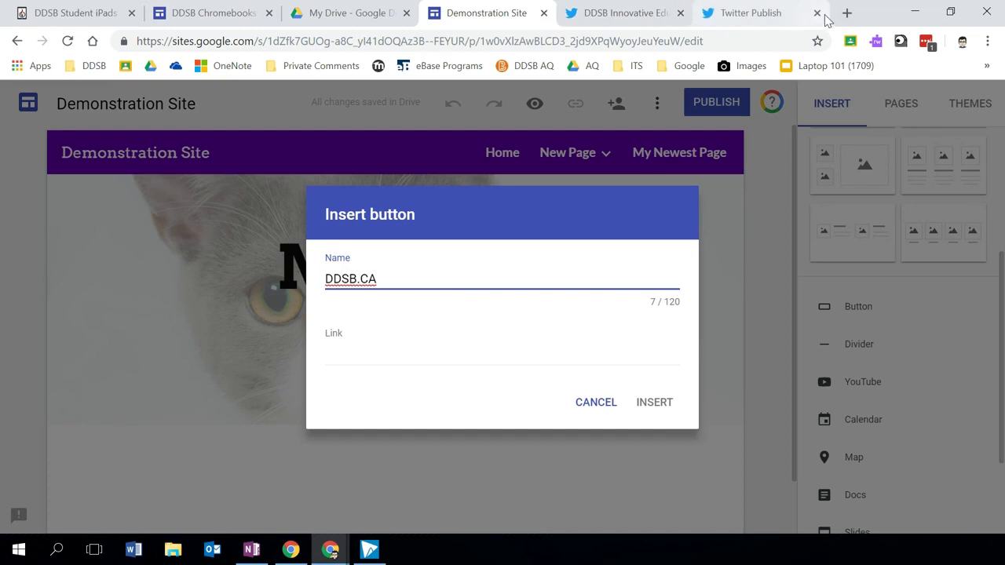
# Load the ddsb.ca home page in place of the Twitter Publish page and copy its web address.
pyautogui.click(742, 17)
pyautogui.click(719, 40)
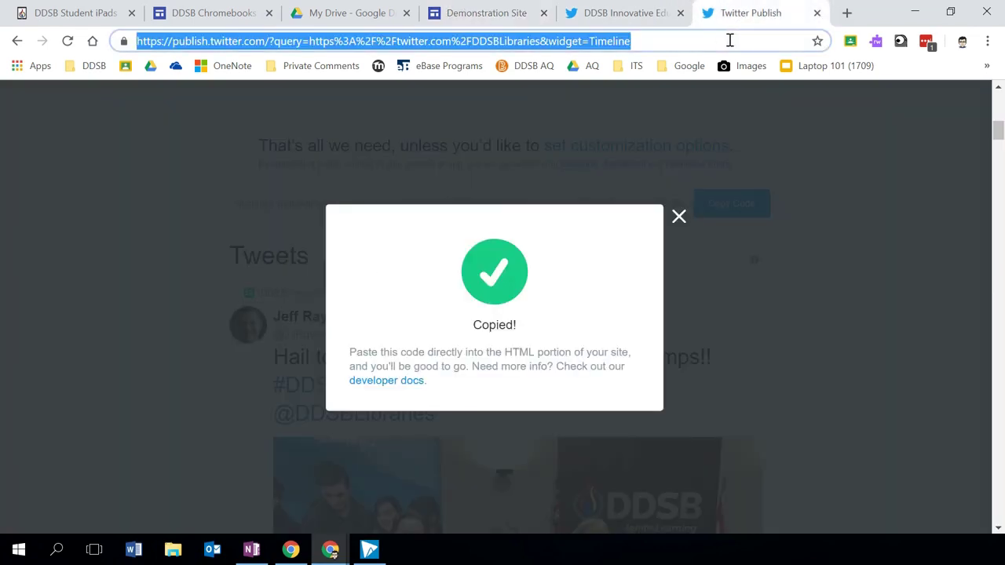
pyautogui.write('dds')
pyautogui.press('Return')
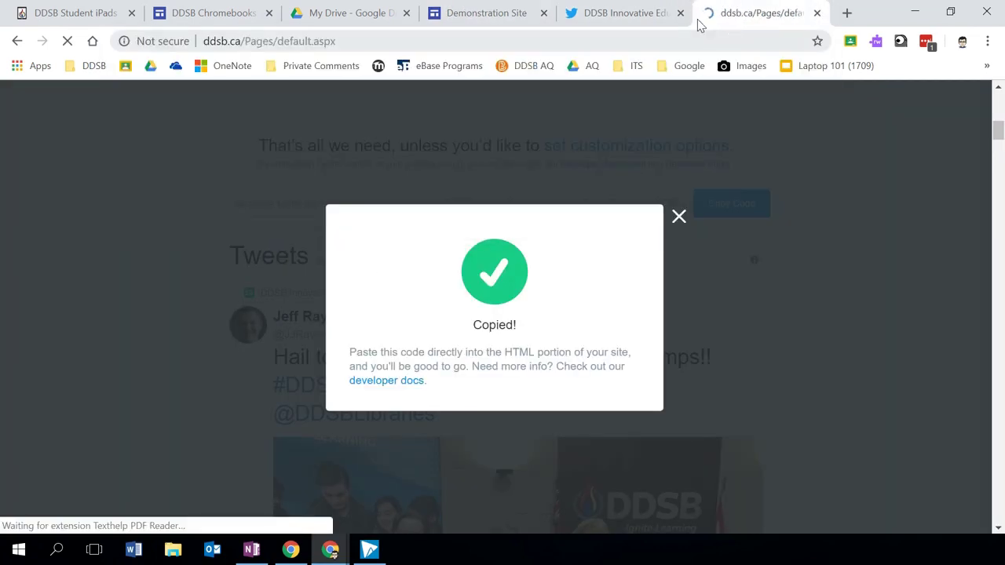
pyautogui.click(421, 41)
pyautogui.hotkey('ctrl', 'c')
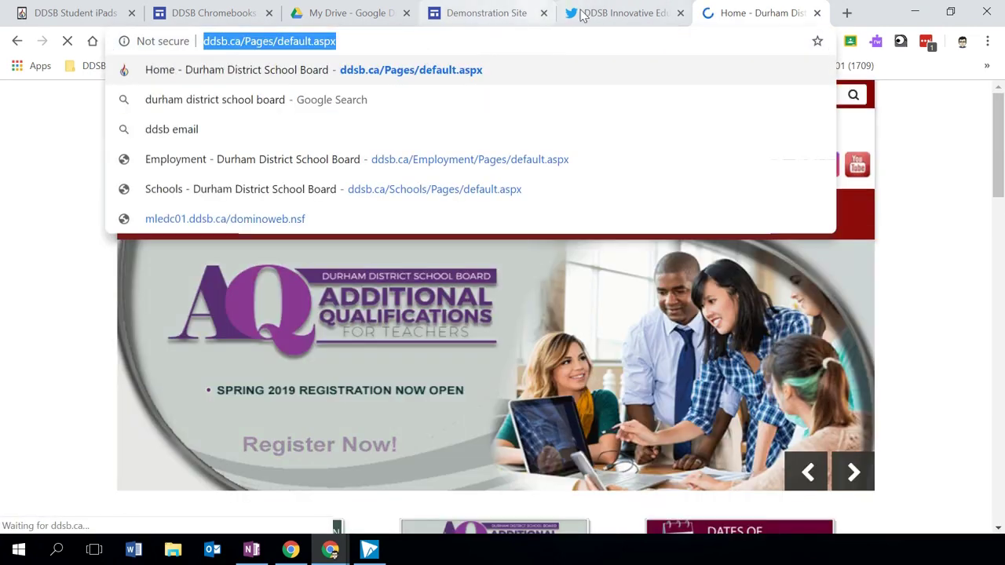
pyautogui.click(585, 14)
pyautogui.click(492, 13)
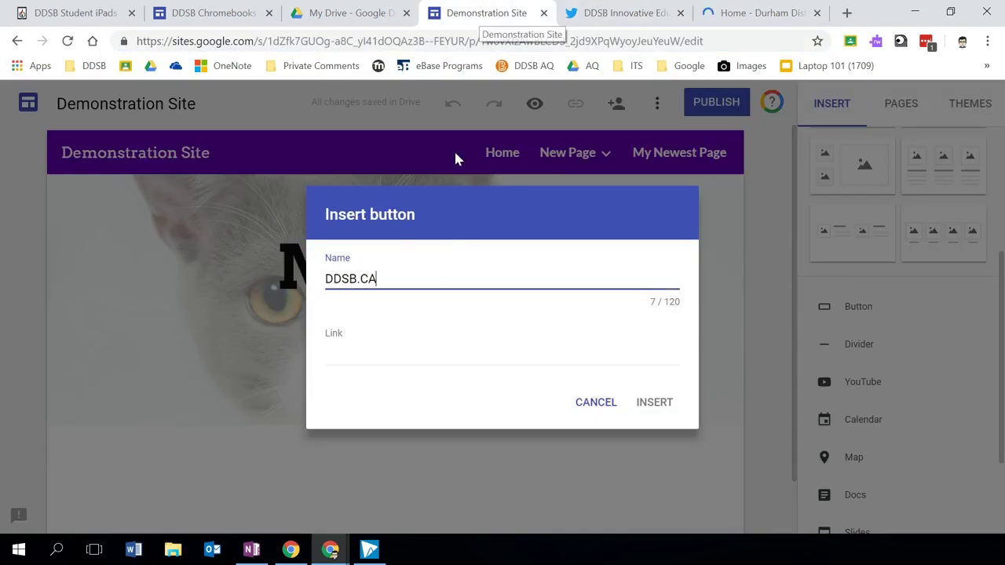
pyautogui.click(390, 354)
pyautogui.hotkey('ctrl', 'v')
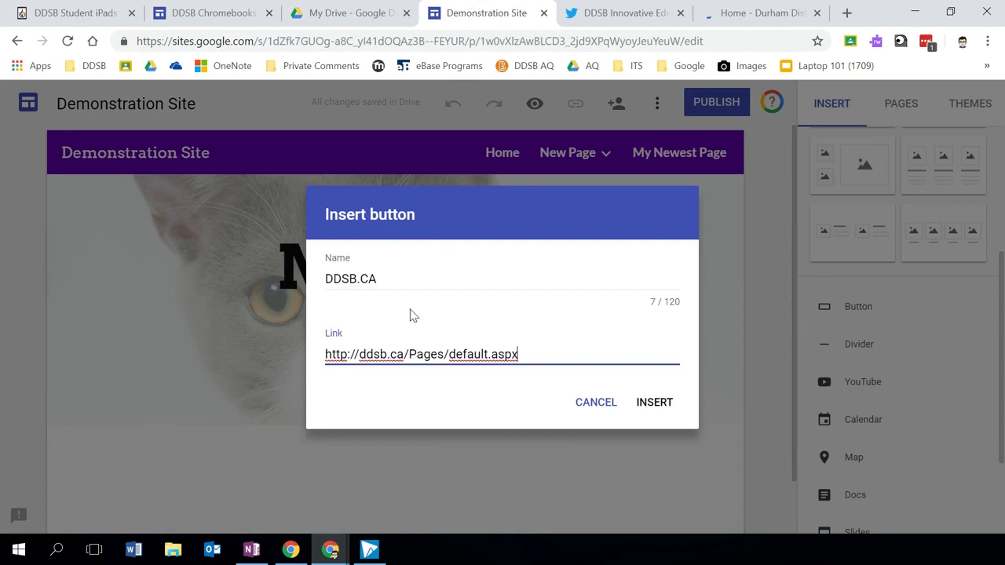
pyautogui.click(394, 284)
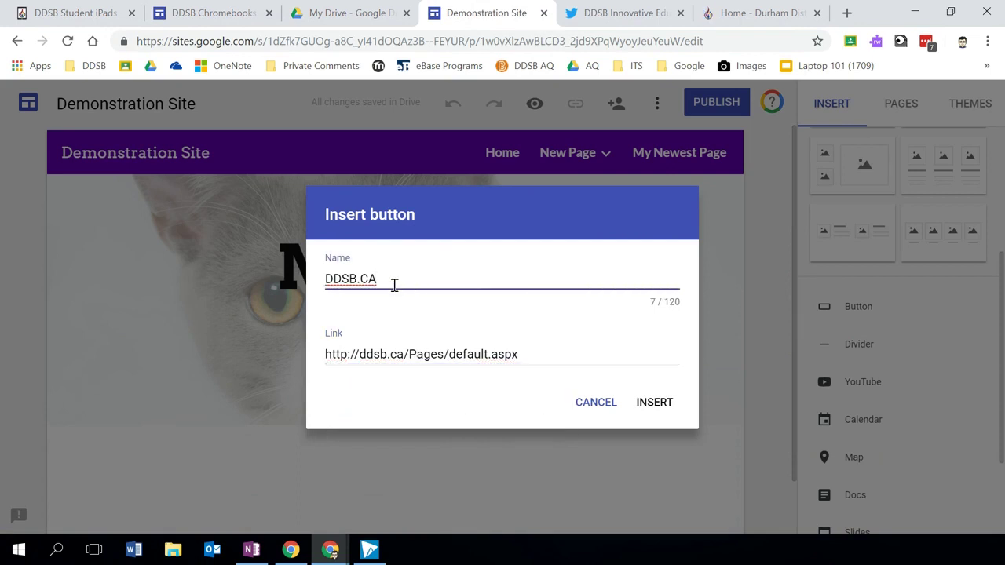
pyautogui.click(656, 410)
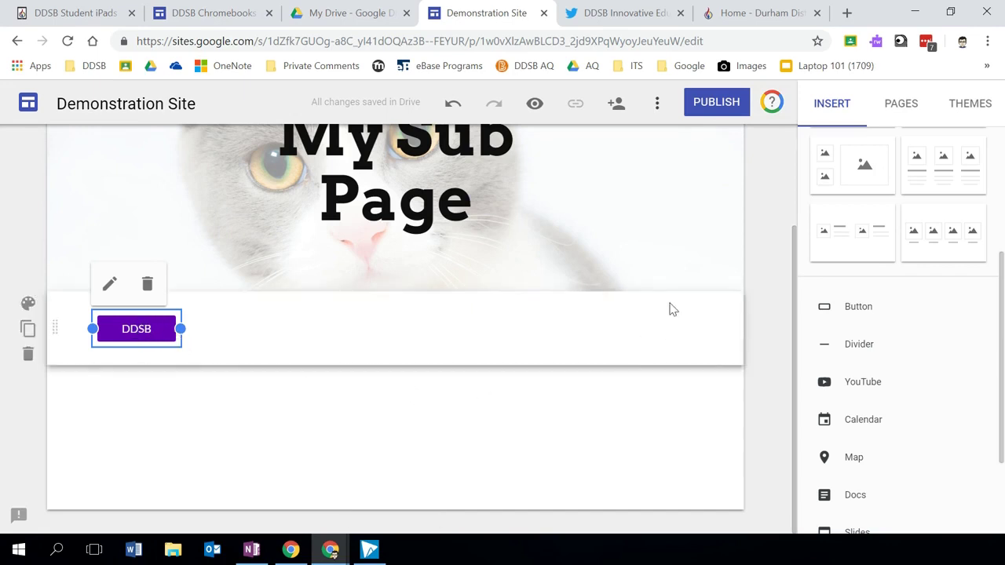
# Preview My Sub Page, test the DDSB button's link, close the page it opens and return to the editor.
pyautogui.click(533, 103)
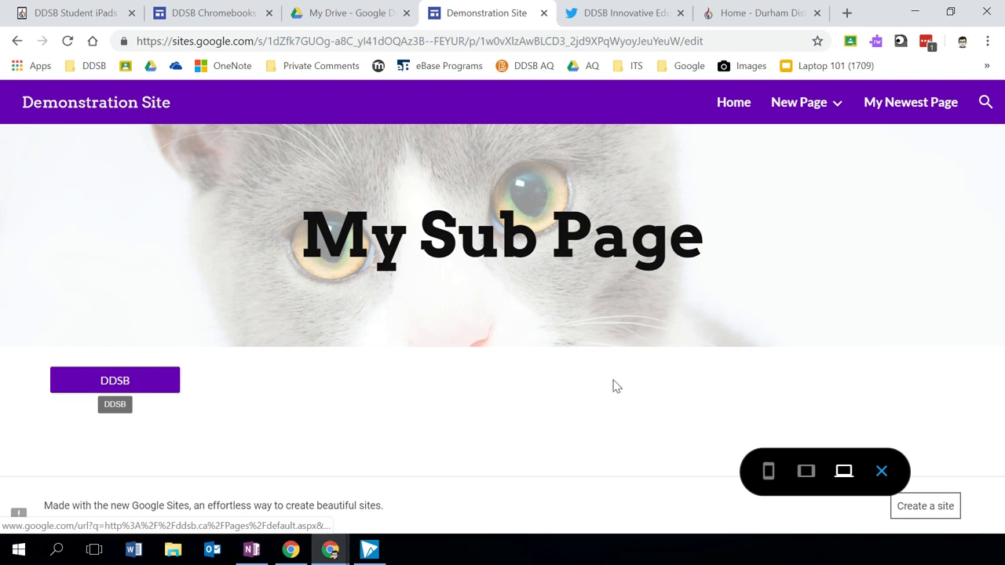
pyautogui.click(125, 387)
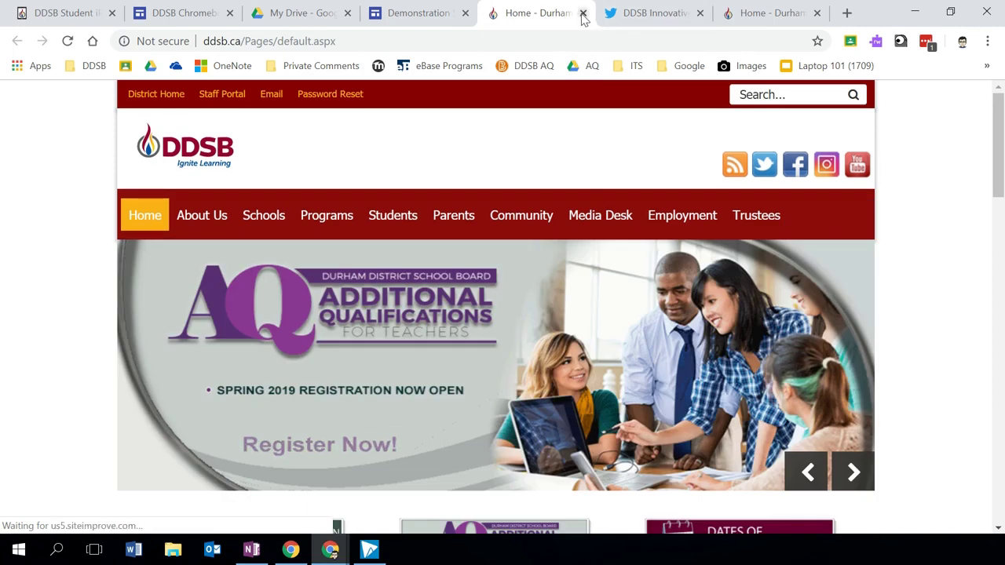
pyautogui.click(582, 13)
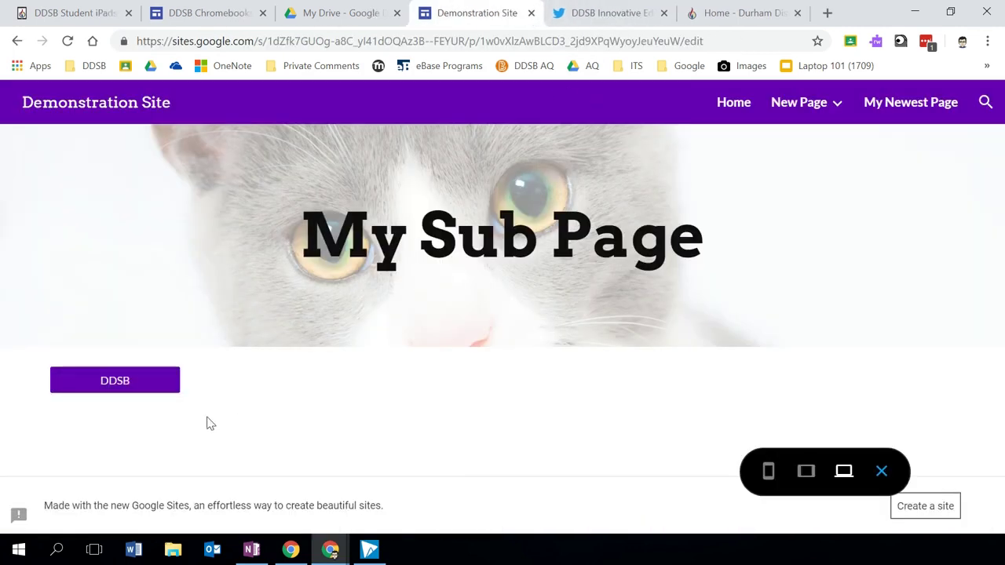
pyautogui.click(882, 472)
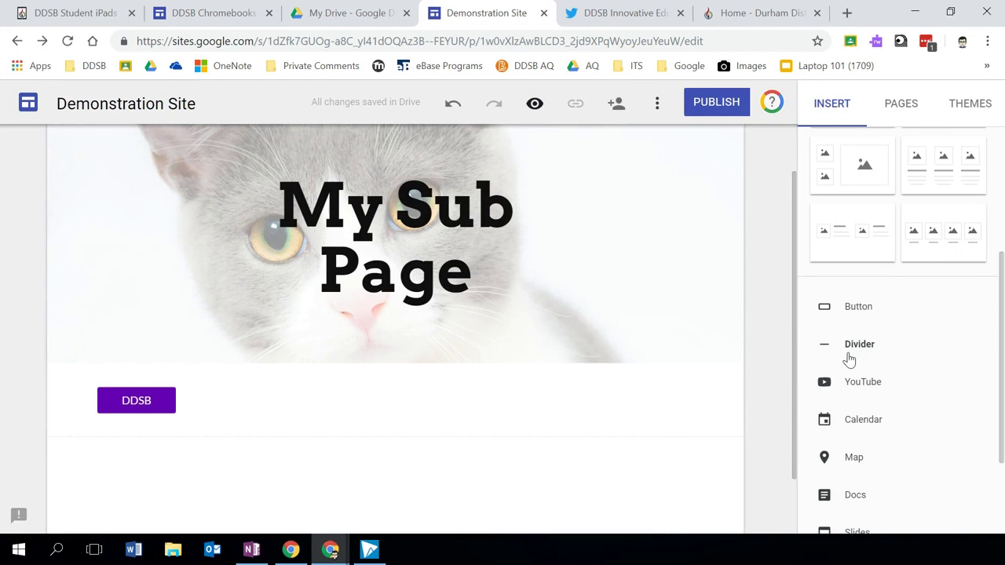
# Insert a divider on My Newest Page and move it between the Twitter timeline and the Olympics presentation.
pyautogui.click(900, 110)
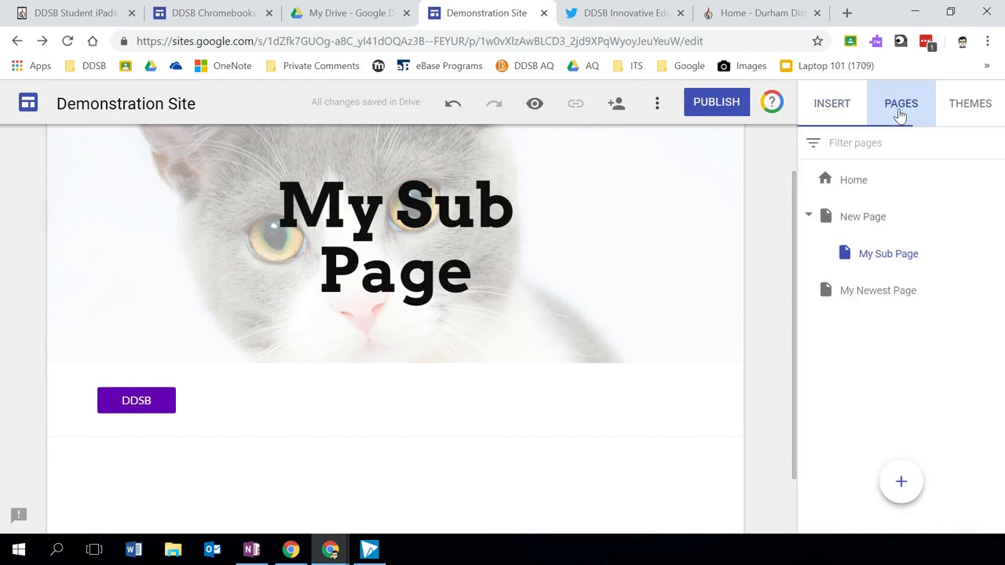
pyautogui.click(872, 290)
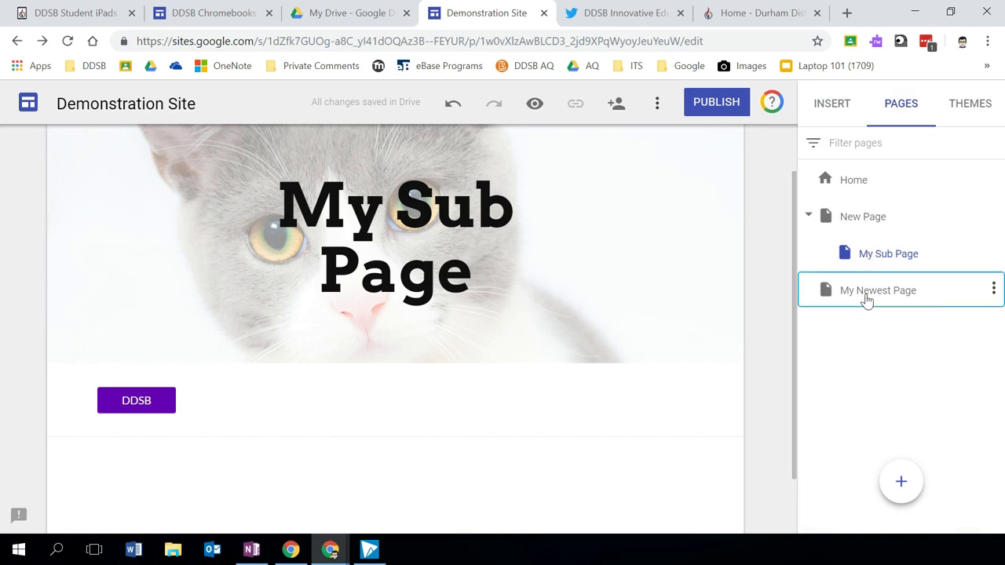
pyautogui.scroll(-2, 513, 358)
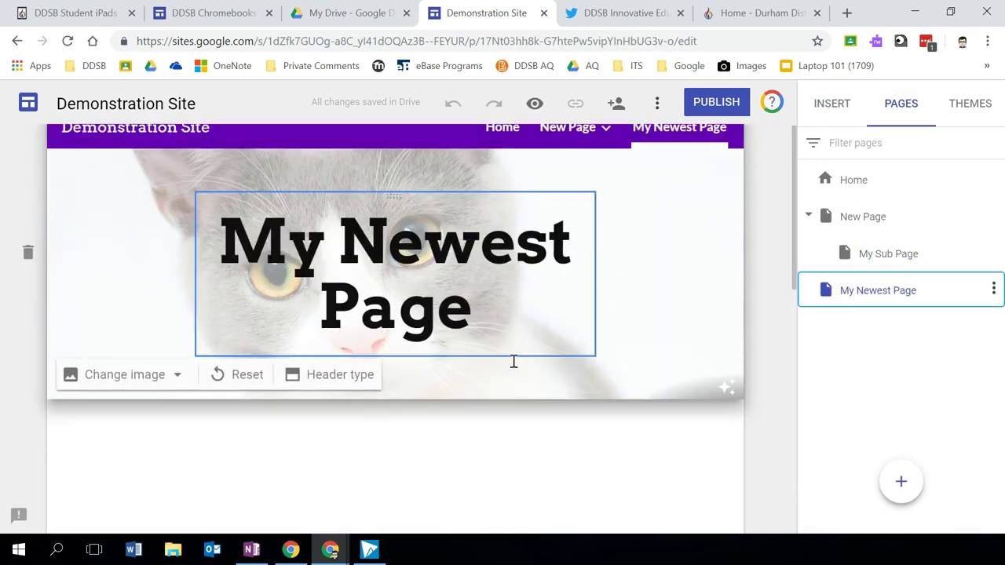
pyautogui.click(851, 102)
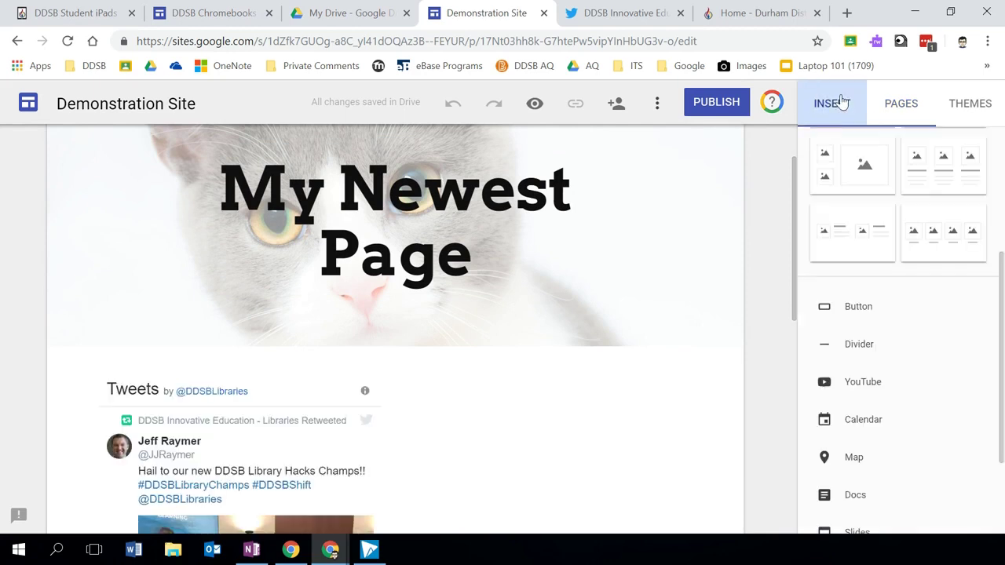
pyautogui.click(856, 344)
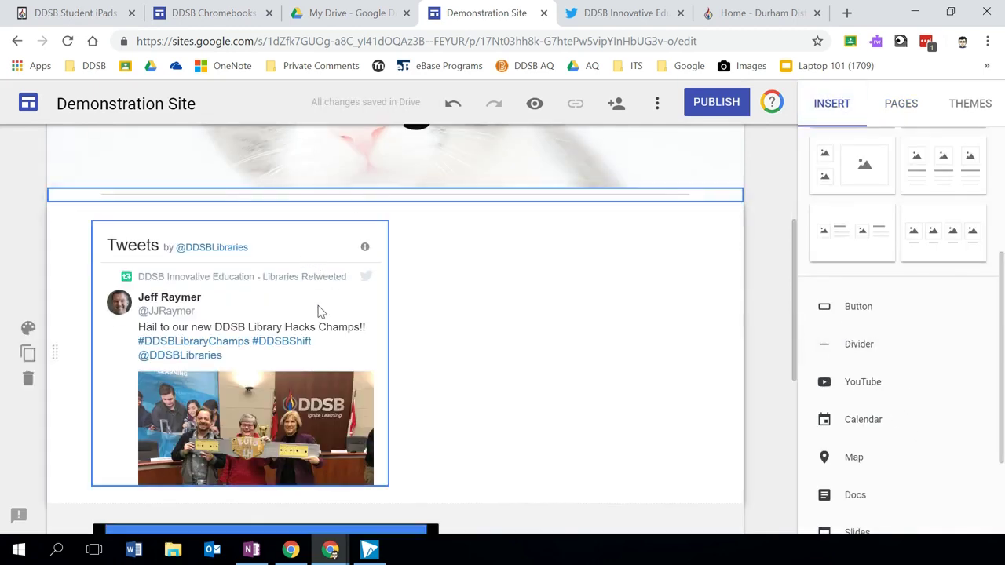
pyautogui.moveTo(544, 197); pyautogui.dragTo(510, 419)
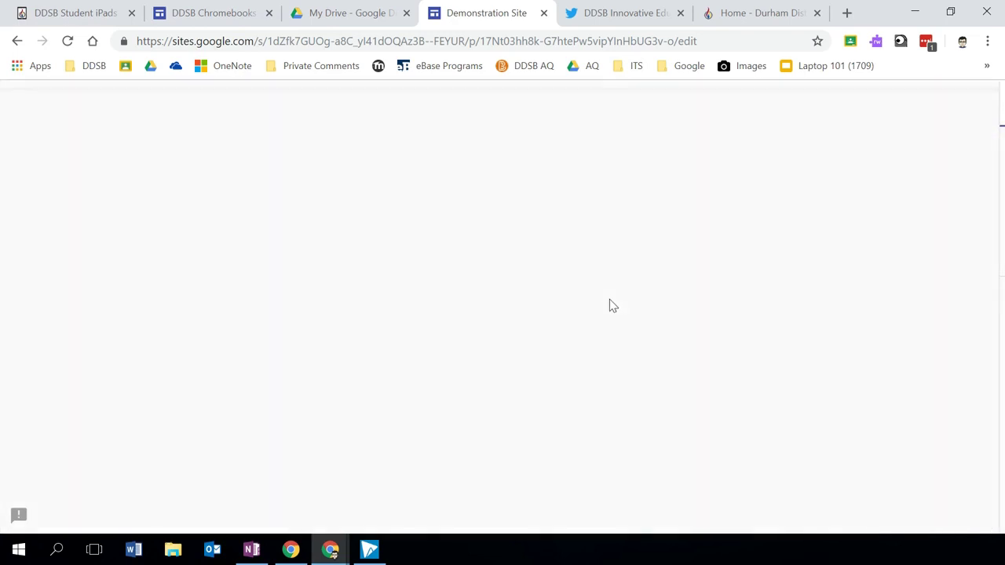
# Check the divider in the preview of My Newest Page and return to the editor.
pyautogui.scroll(-10, 667, 321)
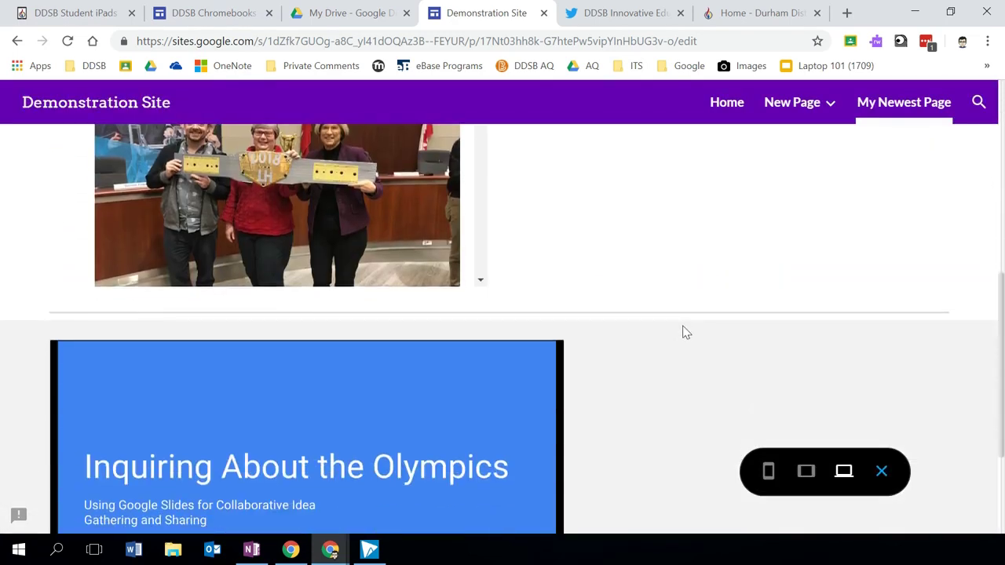
pyautogui.scroll(2, 682, 333)
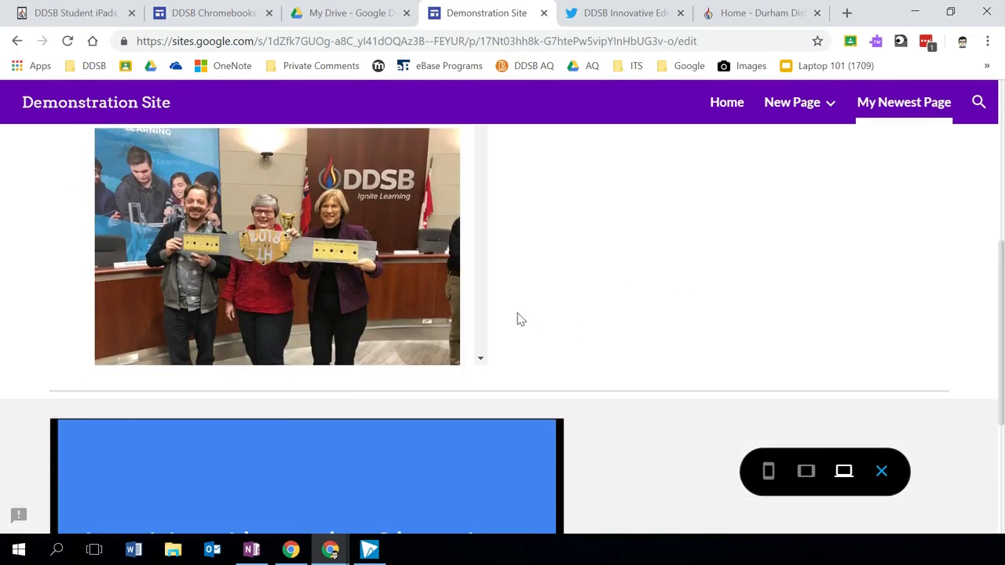
pyautogui.scroll(5, 520, 318)
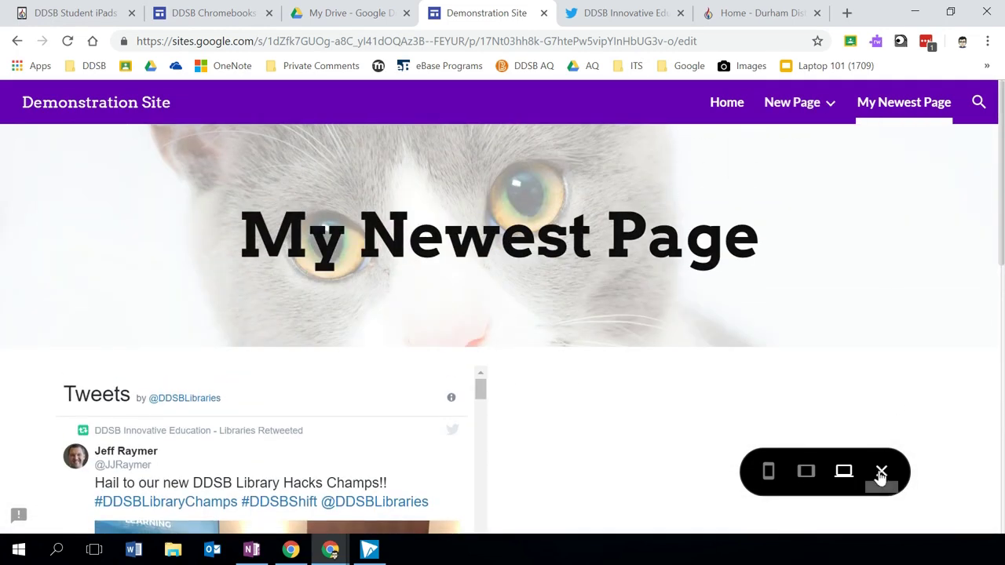
pyautogui.click(880, 472)
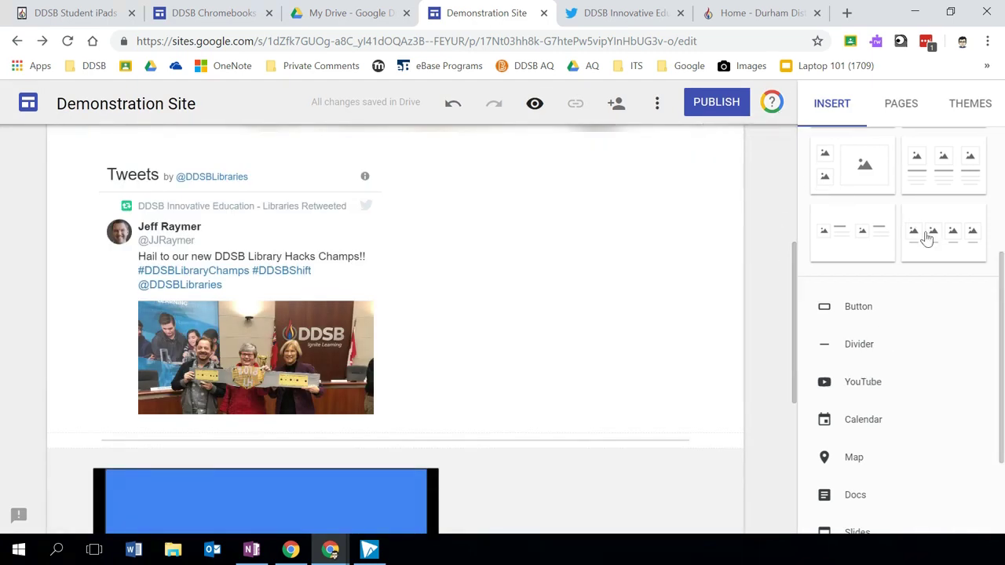
# Insert a map of the Durham District School Board location below the DDSB button on My Sub Page.
pyautogui.click(909, 109)
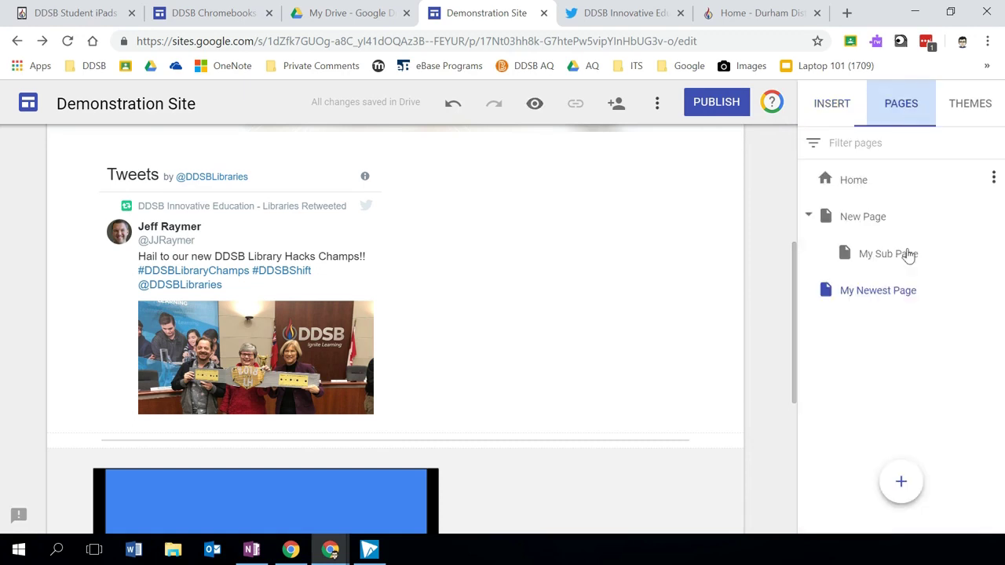
pyautogui.click(890, 255)
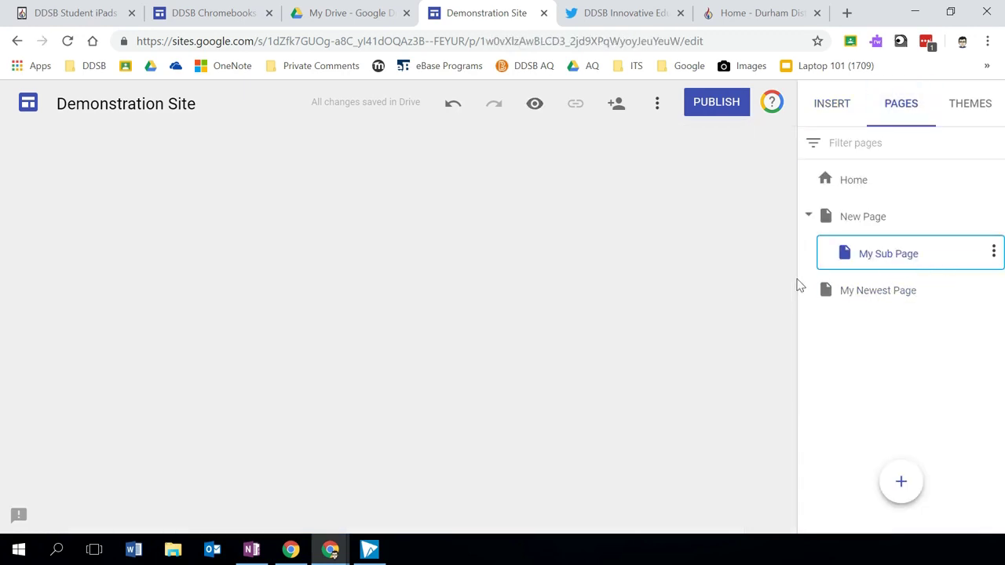
pyautogui.click(861, 103)
pyautogui.scroll(-2, 935, 455)
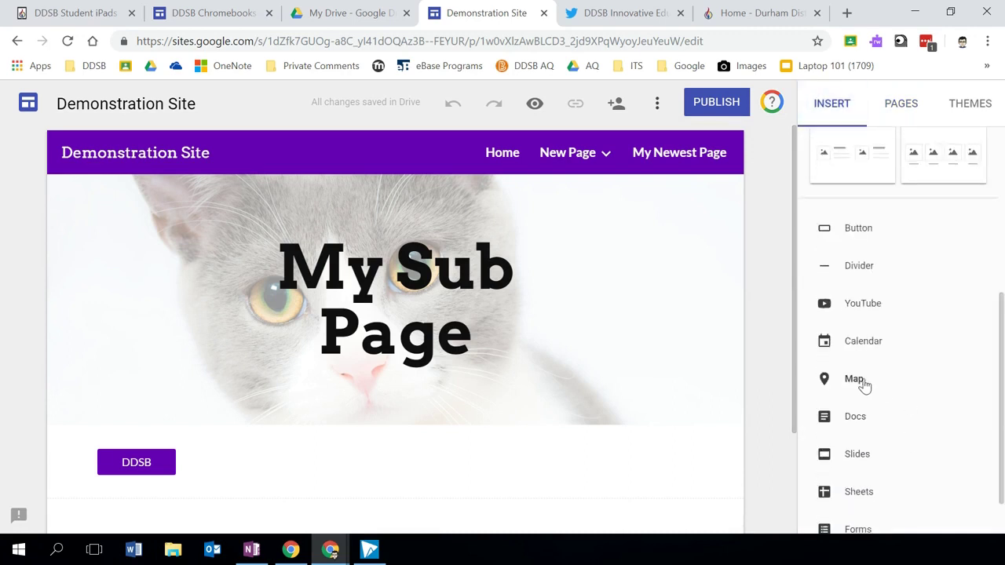
pyautogui.click(854, 379)
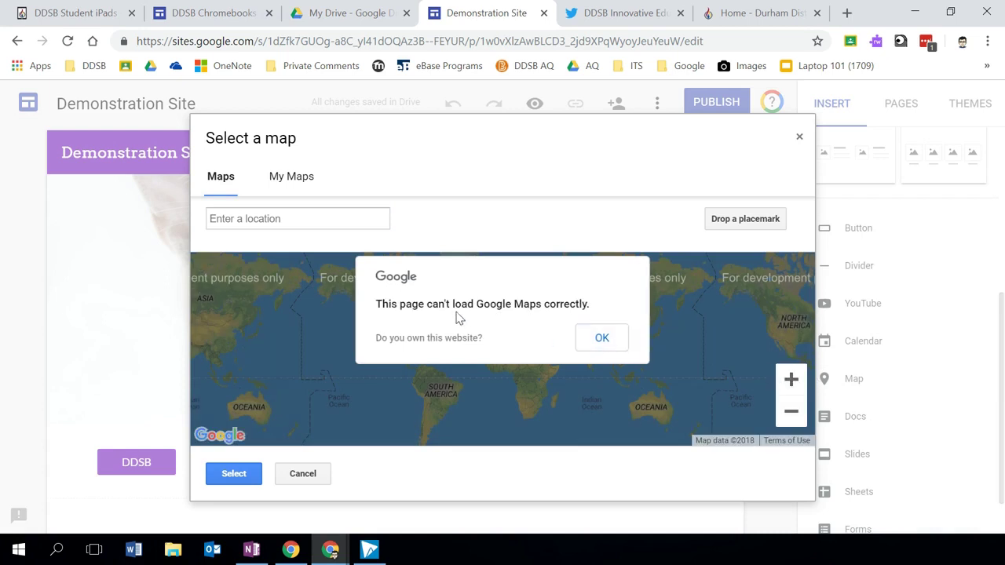
pyautogui.click(580, 342)
pyautogui.click(248, 219)
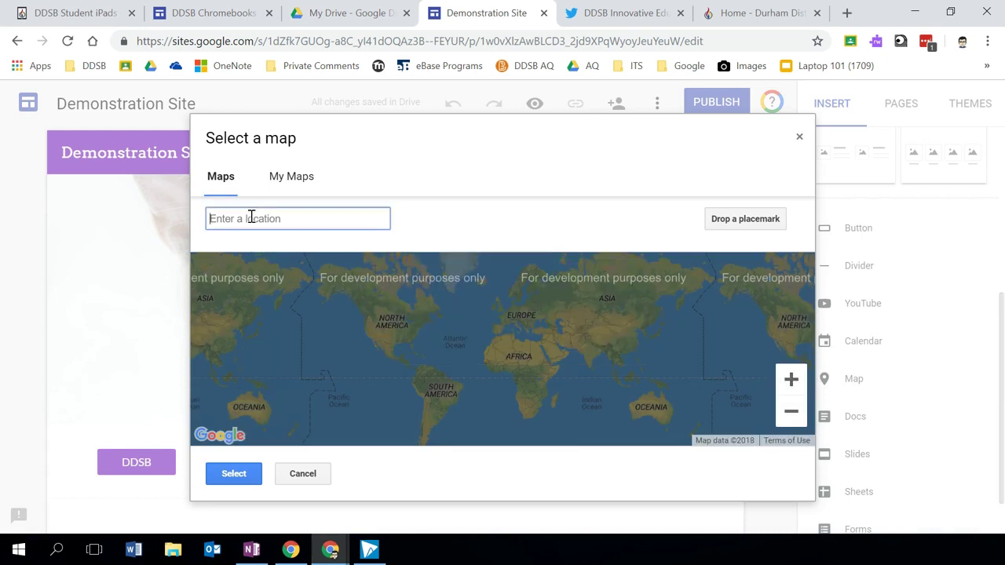
pyautogui.write('Durham District School Bioard')
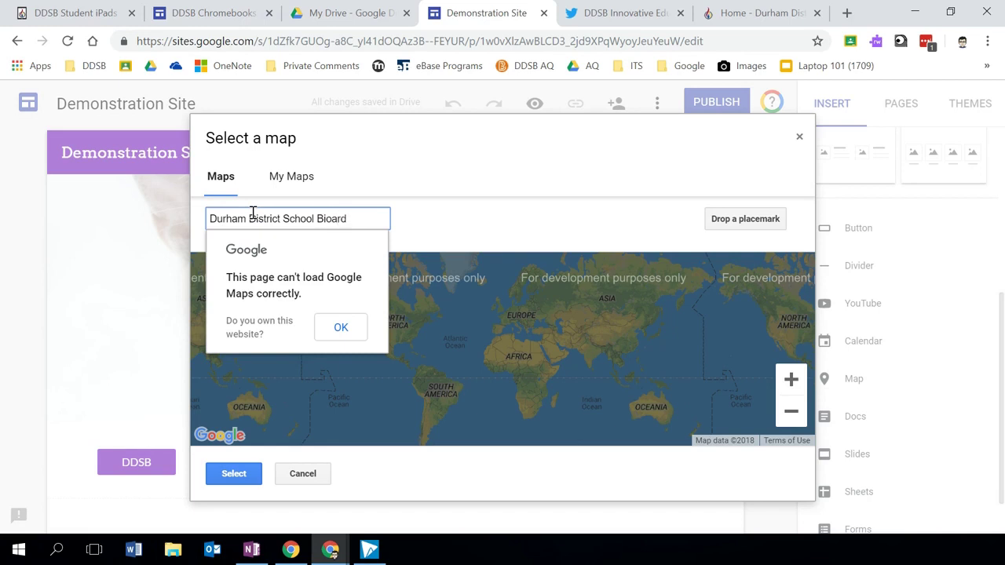
pyautogui.press('Return')
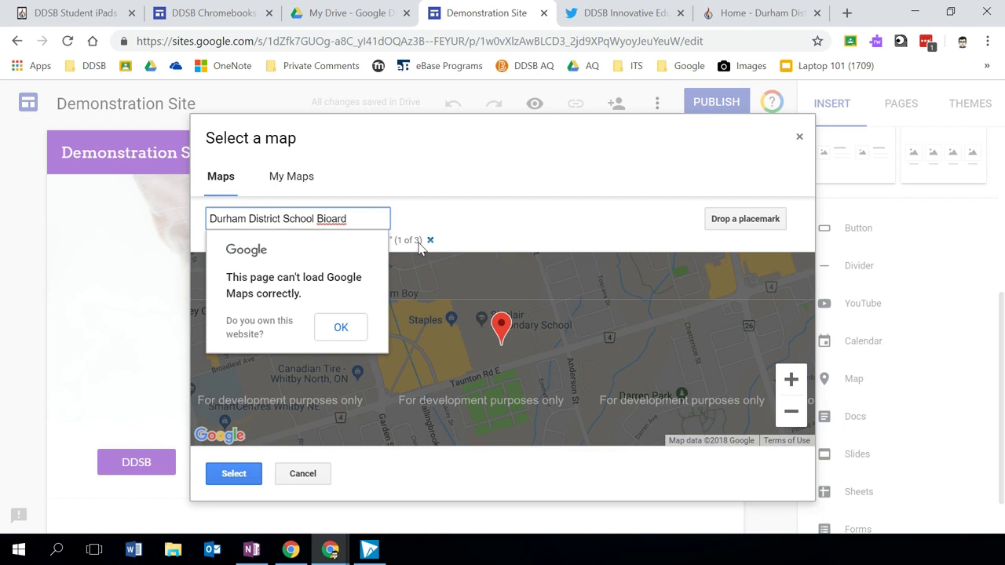
pyautogui.click(341, 326)
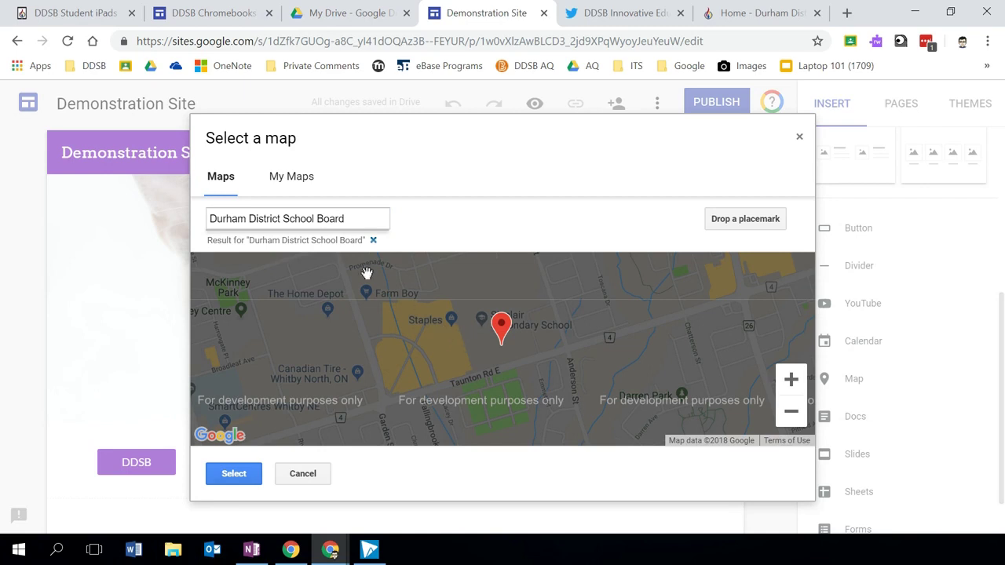
pyautogui.click(236, 474)
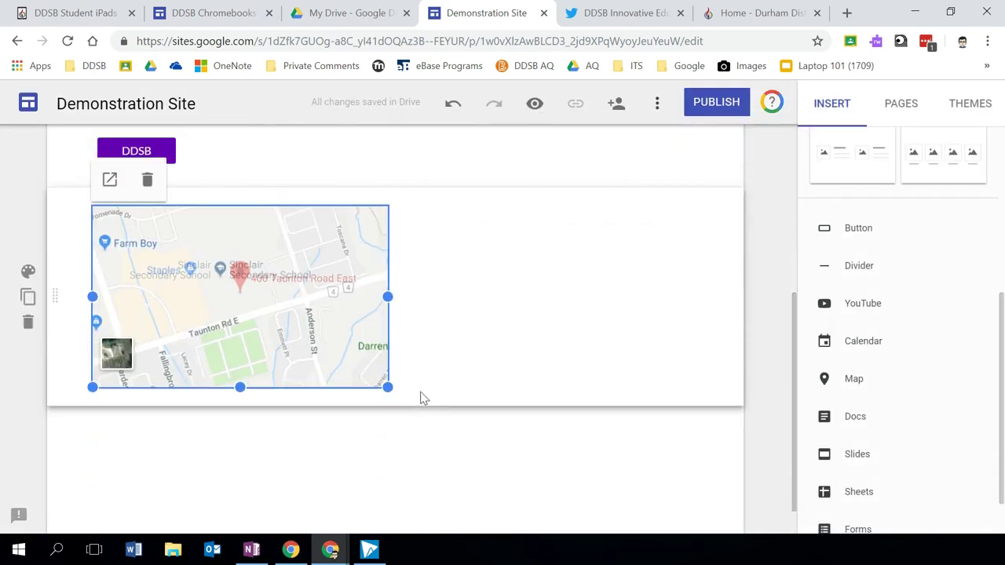
# Preview My Sub Page, test the map's panning, satellite view and zooming, and return to the editor.
pyautogui.click(534, 106)
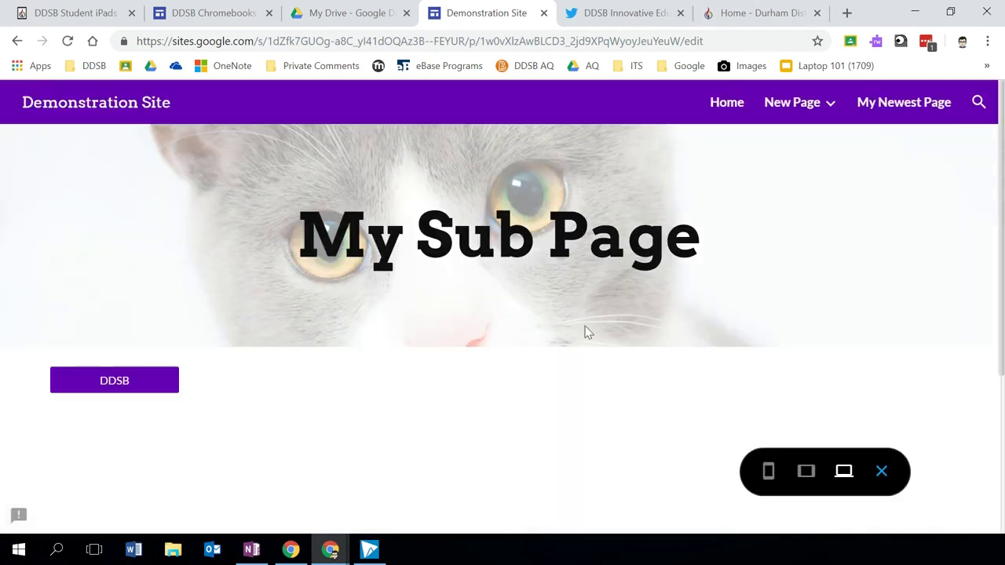
pyautogui.scroll(-2, 517, 345)
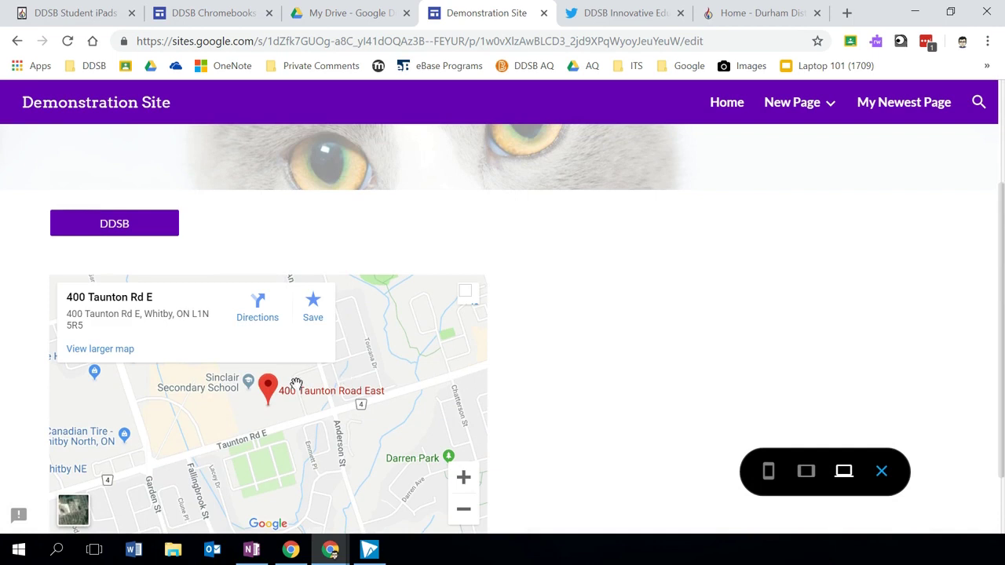
pyautogui.scroll(-1, 296, 384)
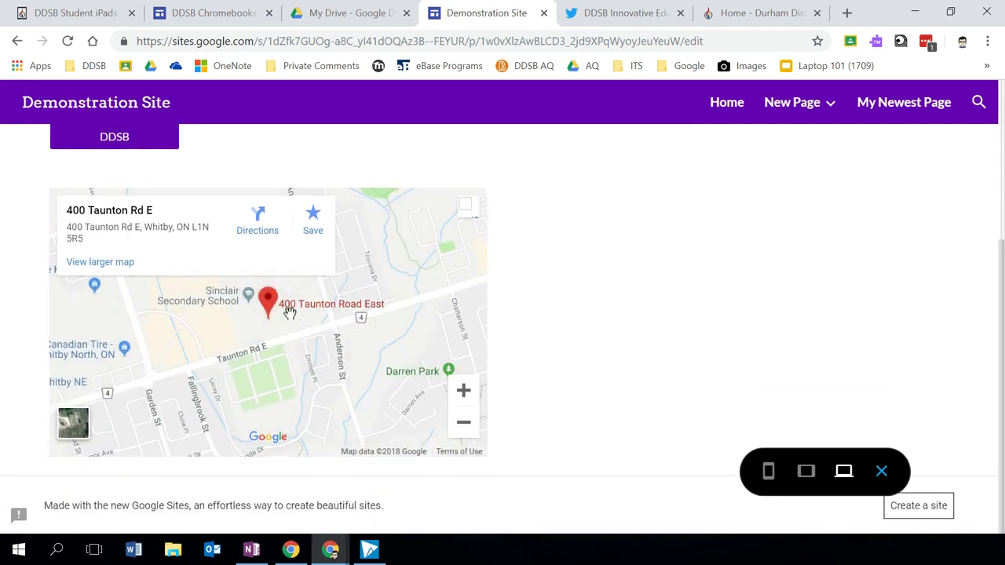
pyautogui.moveTo(242, 333)
pyautogui.mouseDown()
pyautogui.moveTo(249, 316)
pyautogui.moveTo(233, 321)
pyautogui.moveTo(261, 390)
pyautogui.moveTo(350, 319)
pyautogui.moveTo(269, 335)
pyautogui.mouseUp()
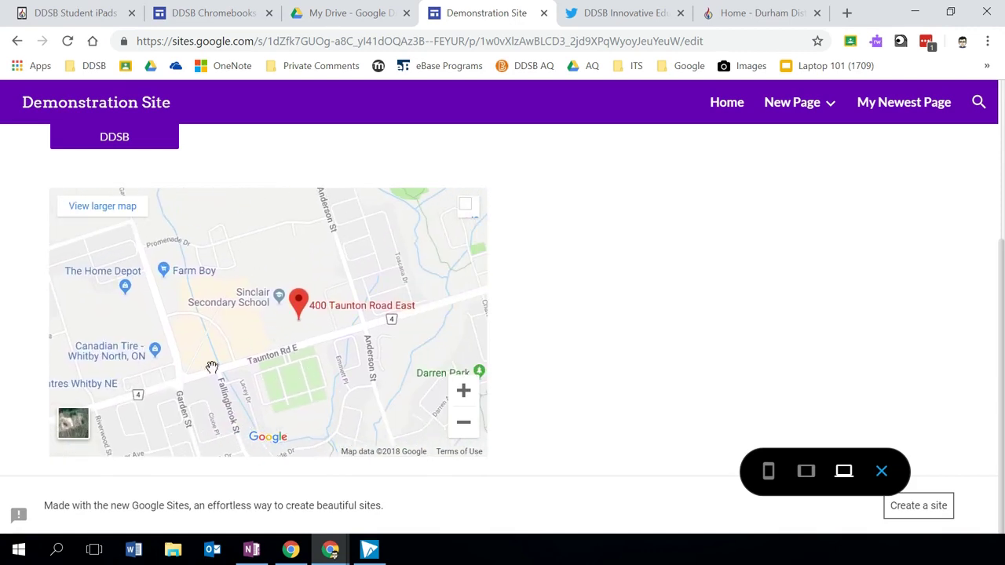
pyautogui.click(73, 426)
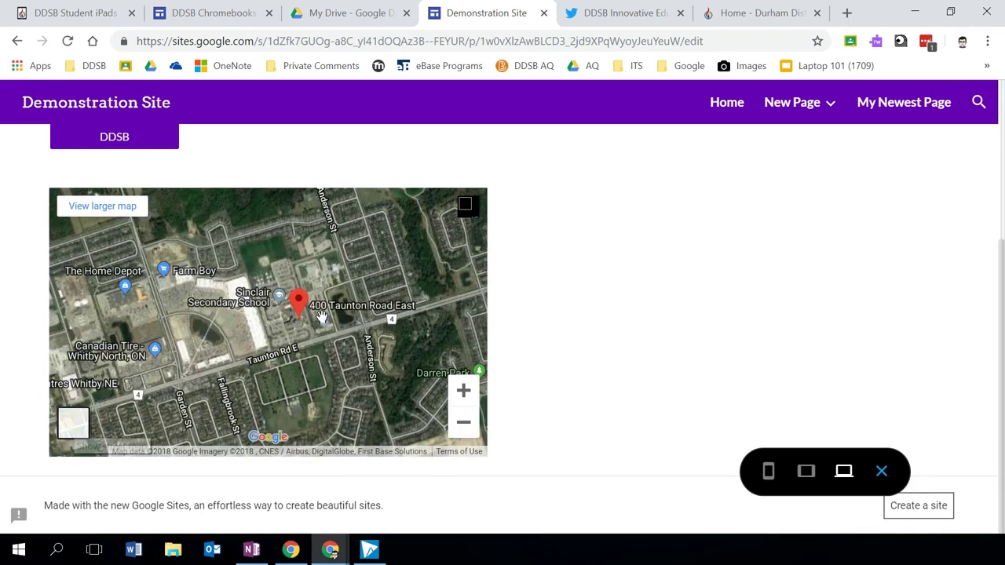
pyautogui.click(463, 391)
pyautogui.click(464, 422)
pyautogui.click(464, 422)
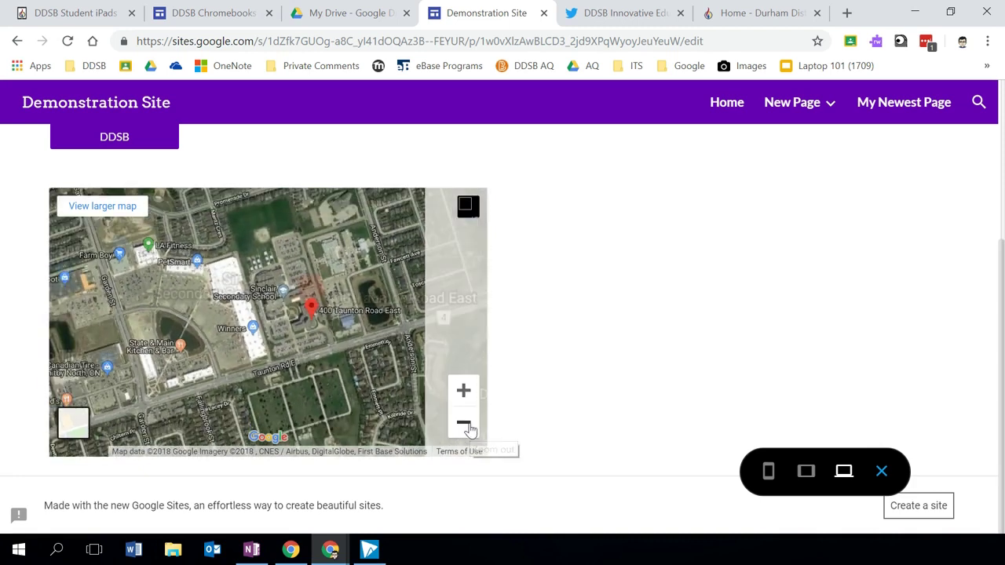
pyautogui.click(883, 472)
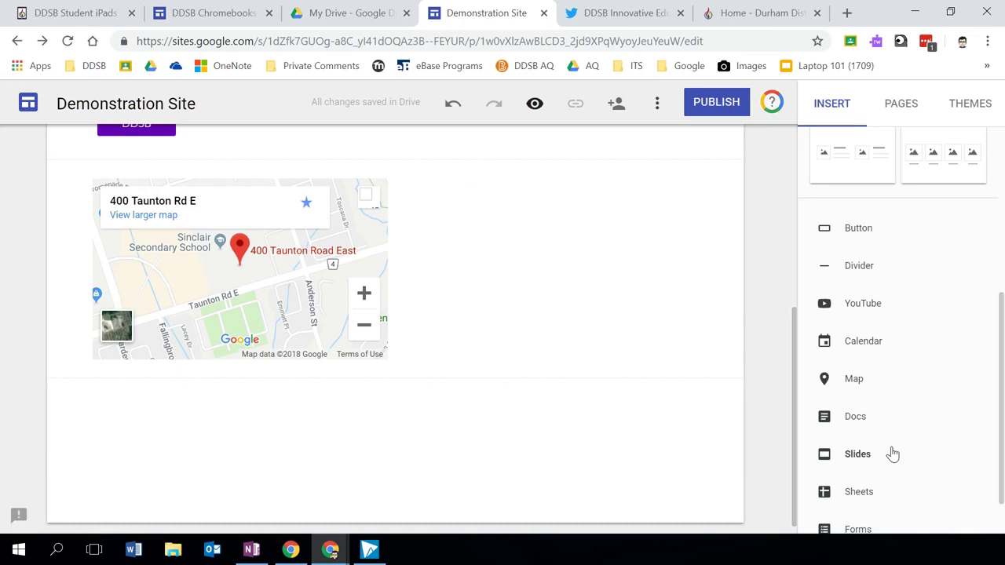
# Browse the list of calendars available for insertion and close it.
pyautogui.scroll(-1, 886, 424)
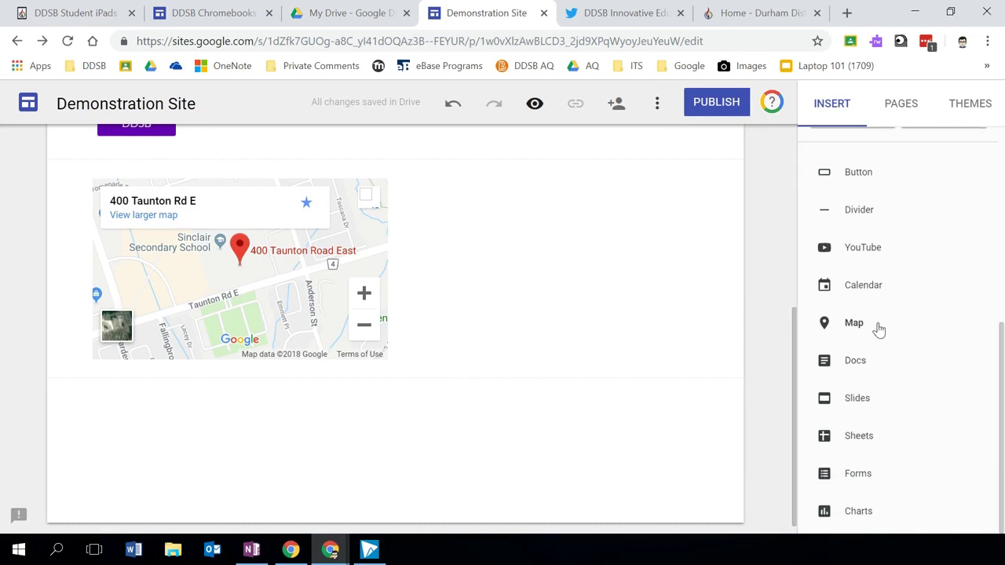
pyautogui.click(862, 290)
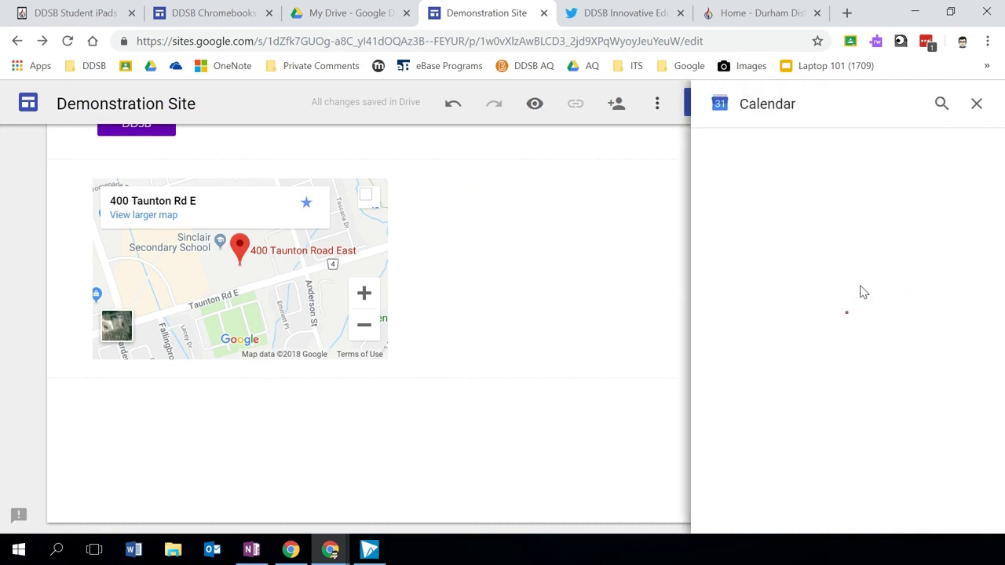
pyautogui.scroll(-5, 816, 366)
pyautogui.scroll(-6, 819, 423)
pyautogui.scroll(11, 822, 393)
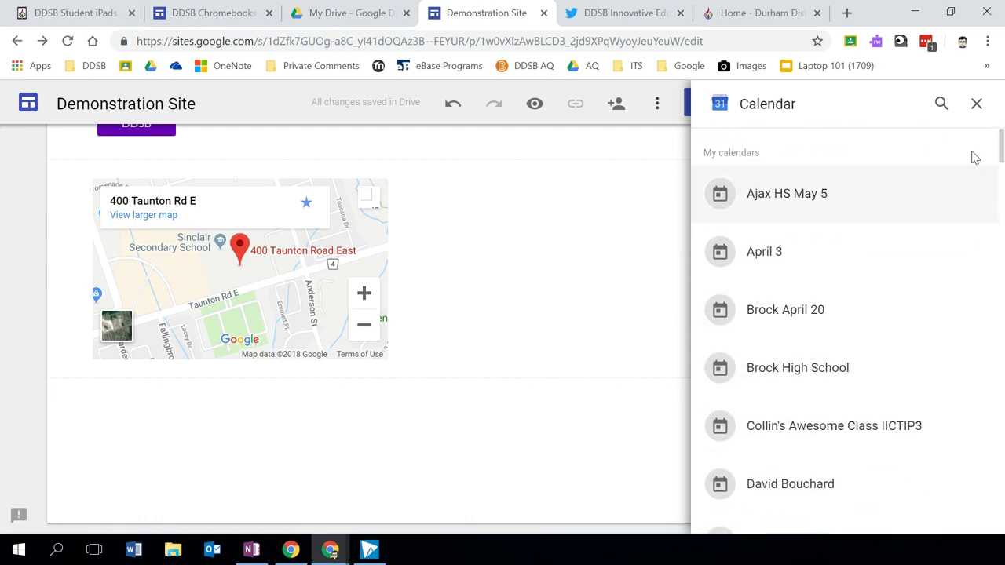
pyautogui.click(976, 104)
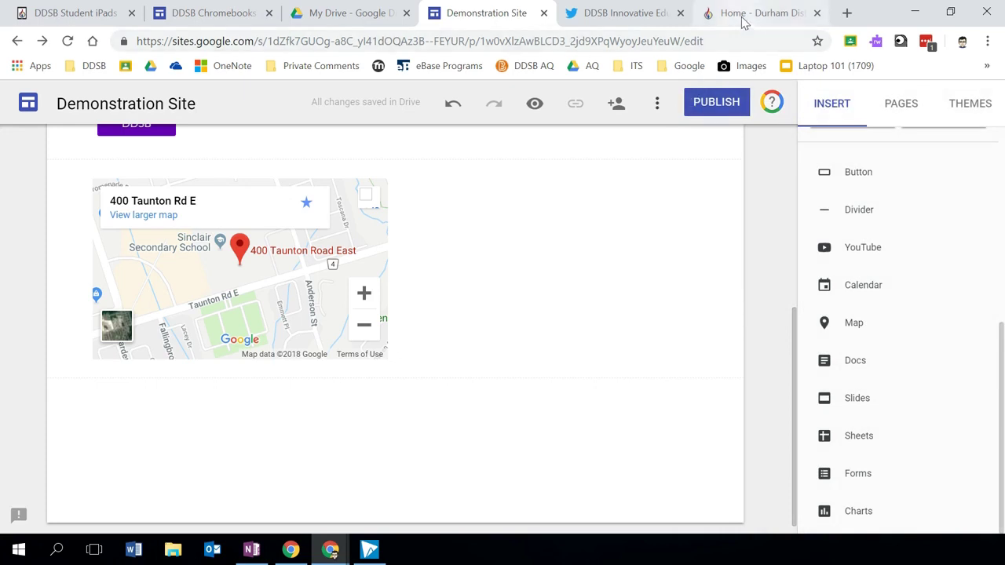
# Search for google.calendar in place of the Durham District School Board page and open Google Calendar.
pyautogui.click(742, 14)
pyautogui.doubleClick(705, 40)
pyautogui.click(705, 40)
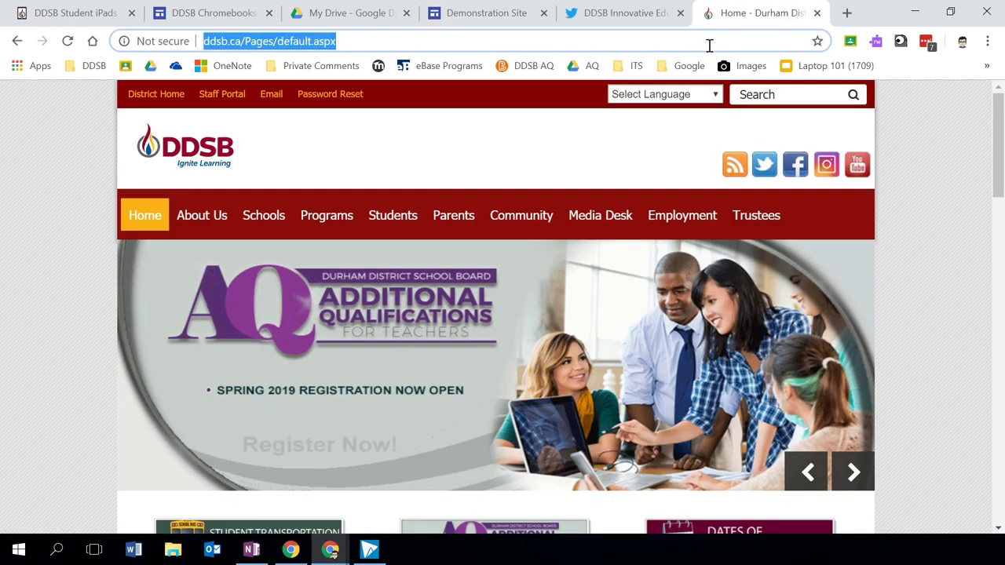
pyautogui.write('google.cal')
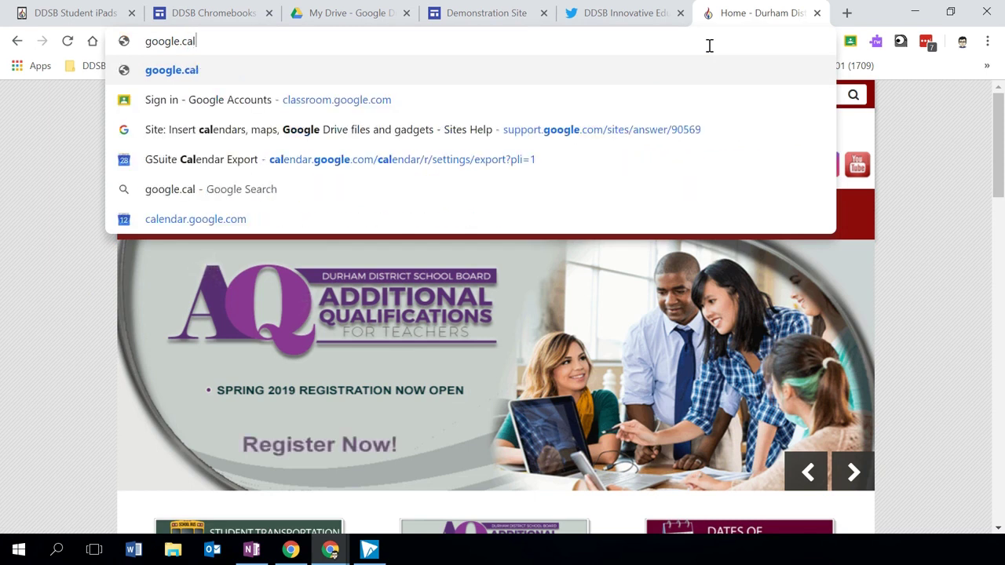
pyautogui.write('enda')
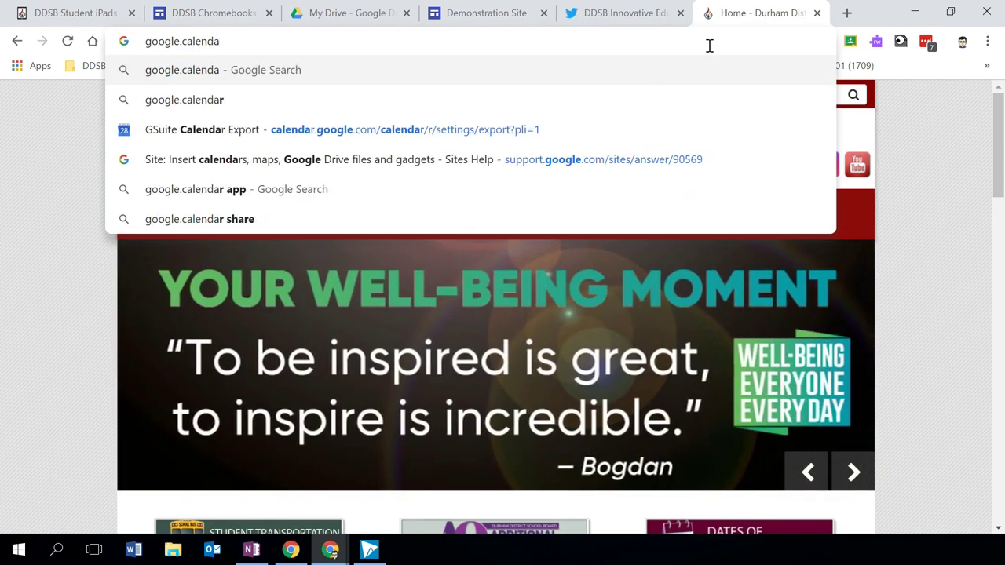
pyautogui.click(237, 100)
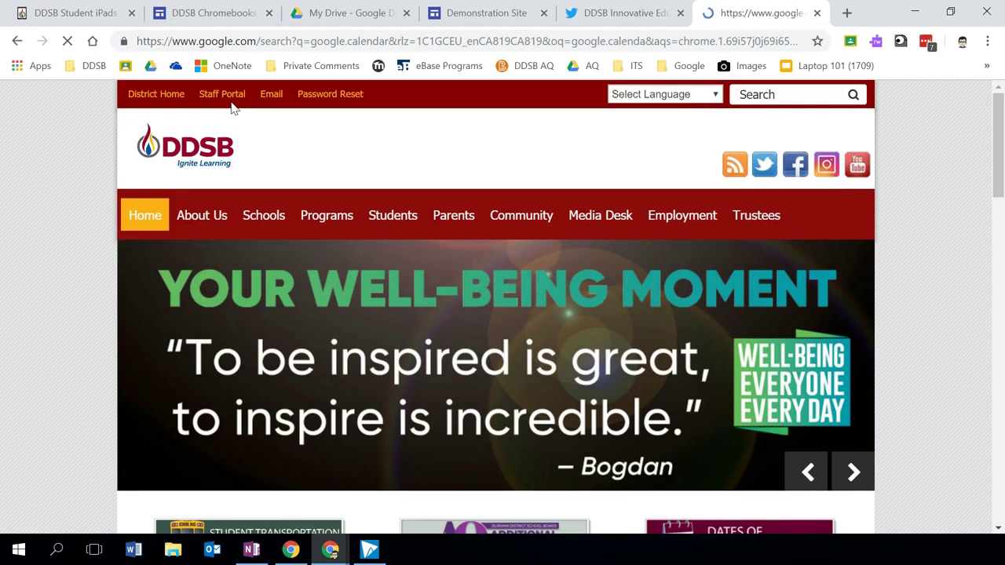
pyautogui.click(210, 228)
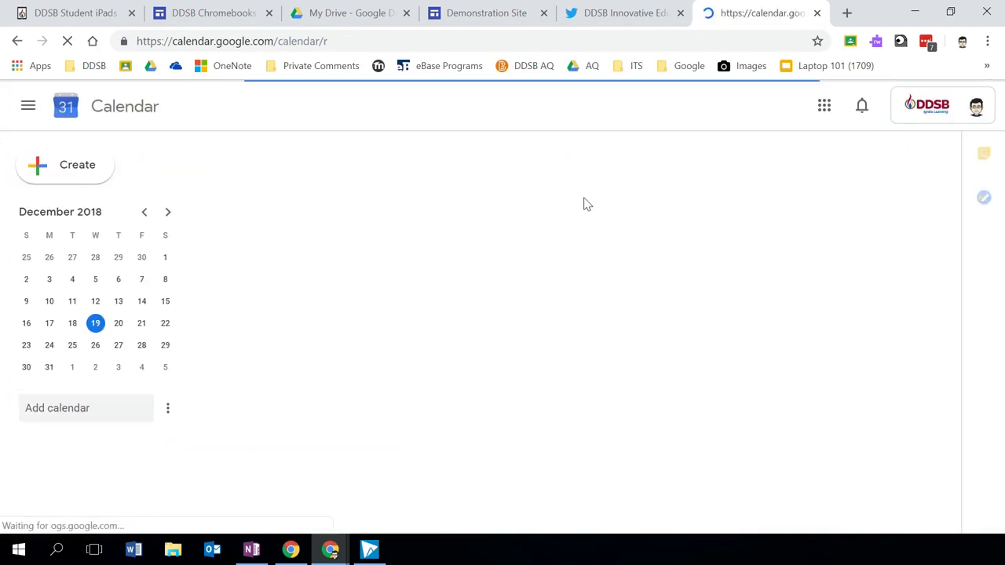
# Look at the form for creating a new calendar, return to the month view and show the options for adding calendars again.
pyautogui.click(89, 174)
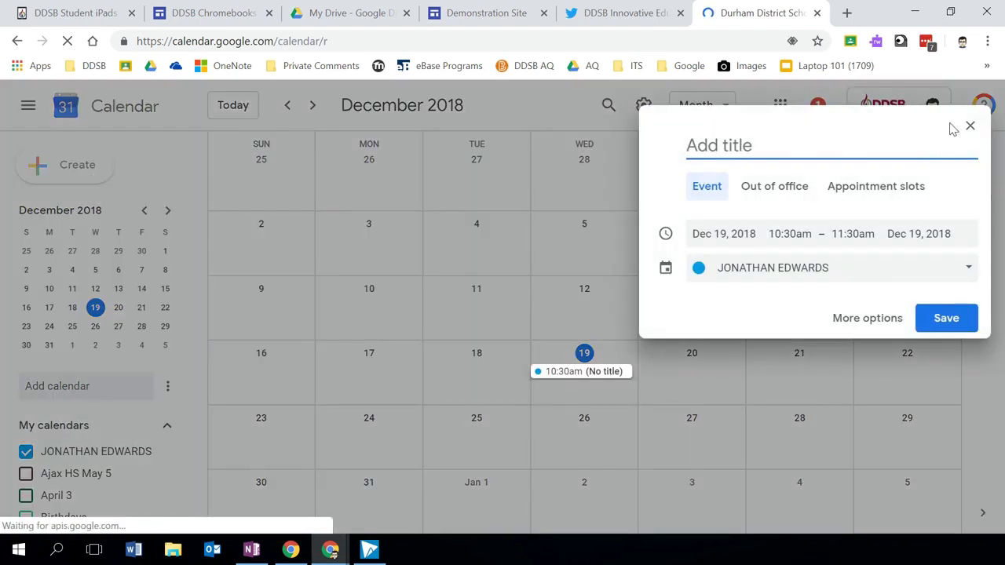
pyautogui.click(970, 127)
pyautogui.scroll(-1, 67, 431)
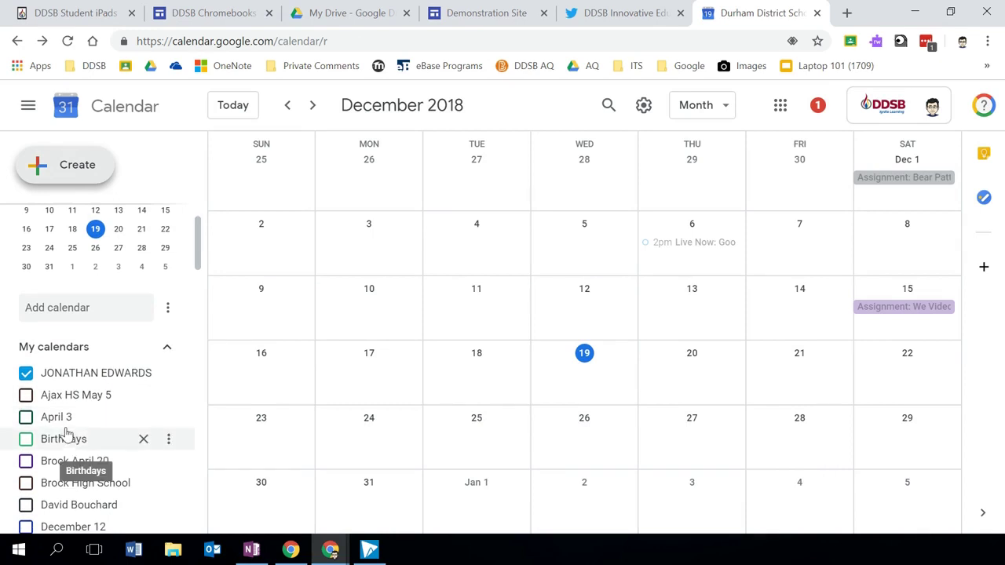
pyautogui.click(168, 377)
pyautogui.click(127, 347)
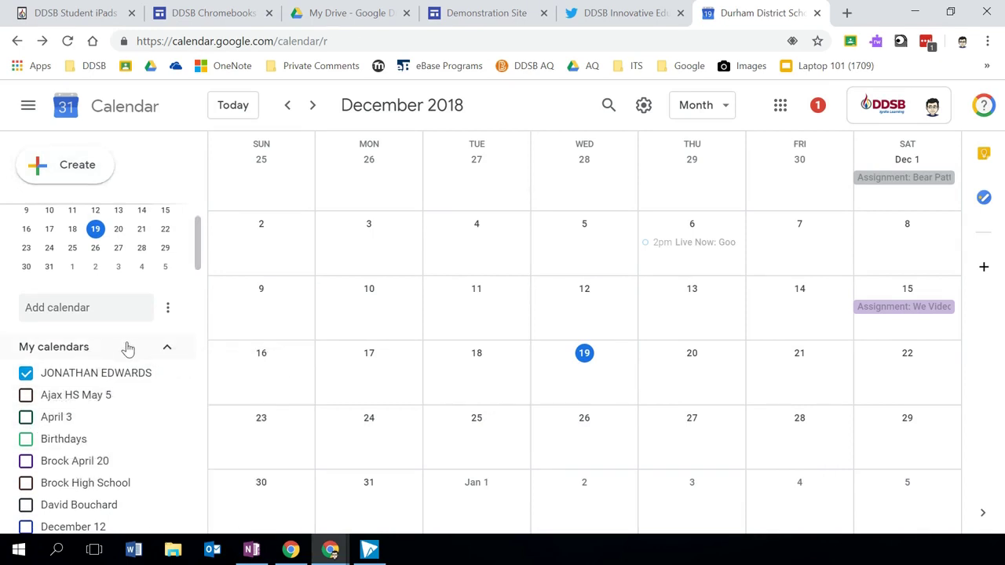
pyautogui.scroll(-1, 128, 347)
pyautogui.click(168, 229)
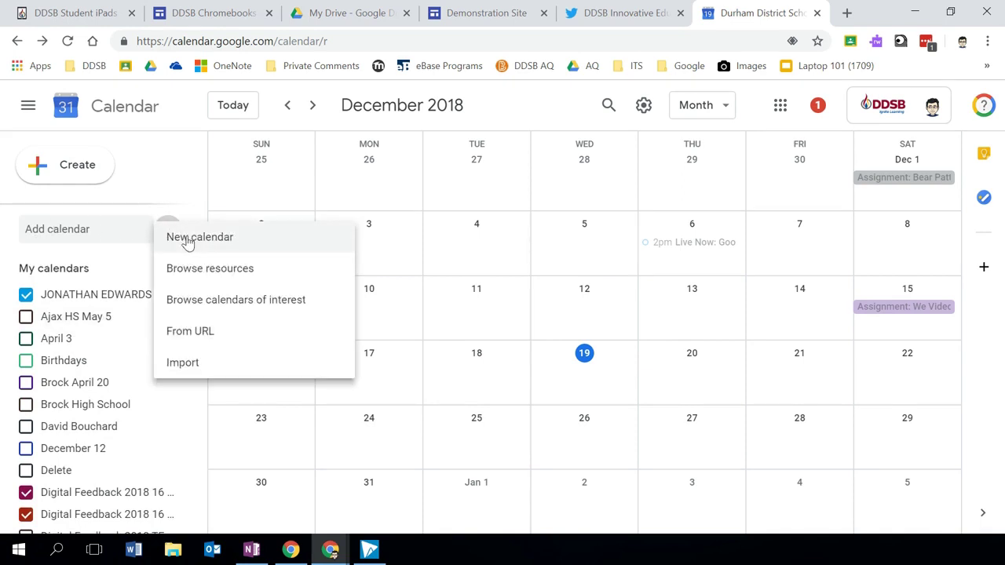
pyautogui.click(217, 238)
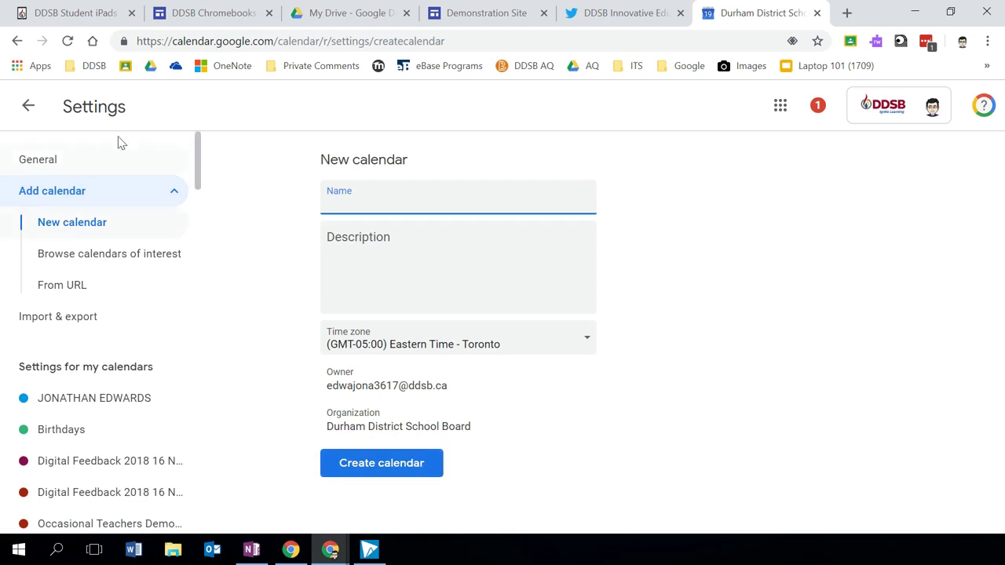
pyautogui.click(28, 104)
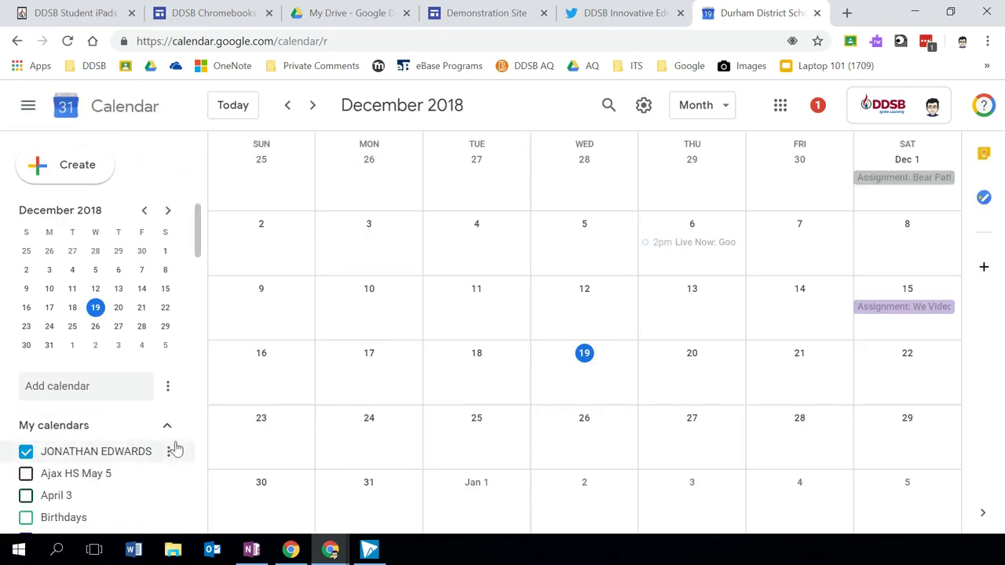
pyautogui.click(167, 387)
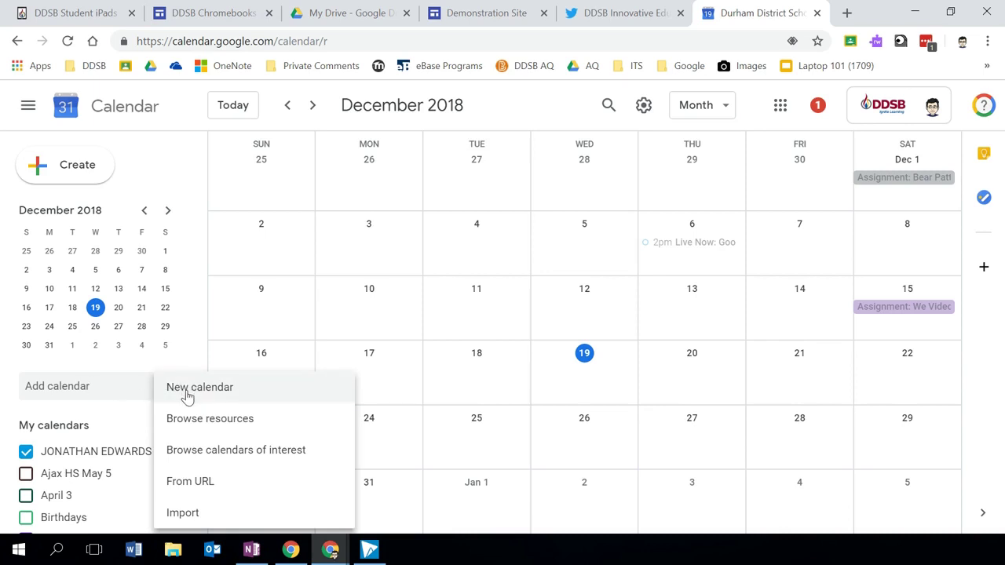
# Return to the Demonstration Site editor and insert the Ajax HS May 5 calendar beside the map on My Sub Page.
pyautogui.click(598, 13)
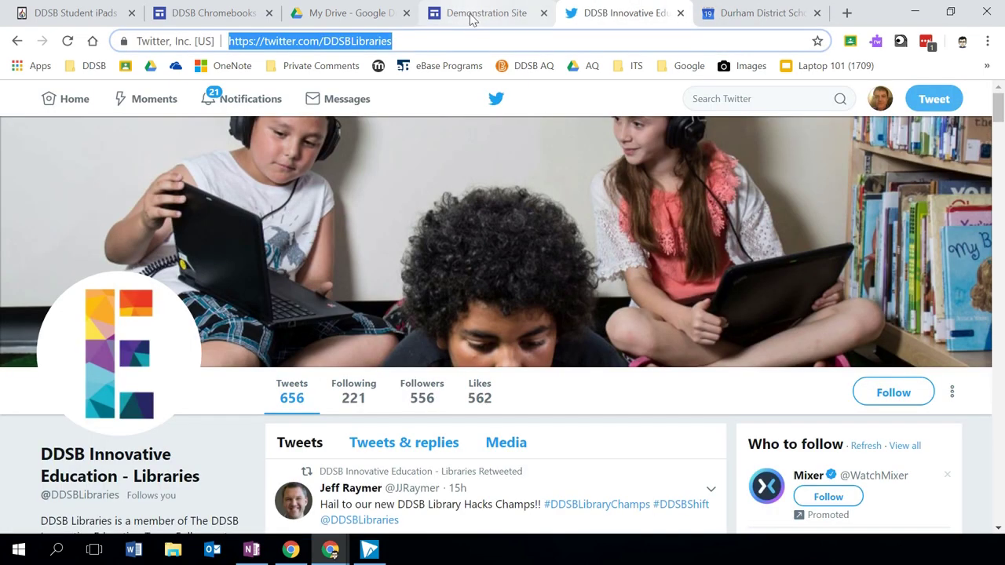
pyautogui.click(208, 12)
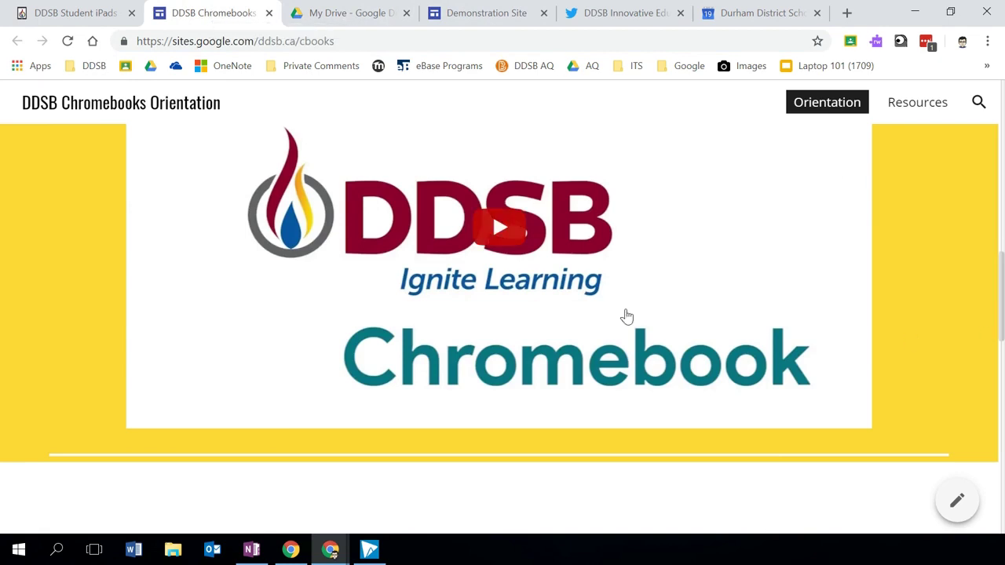
pyautogui.click(469, 12)
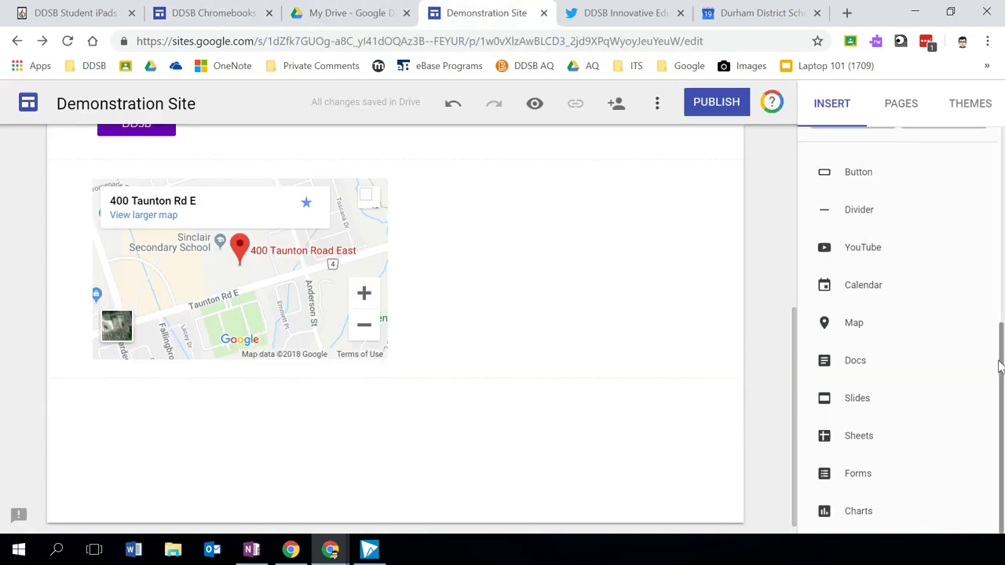
pyautogui.click(879, 288)
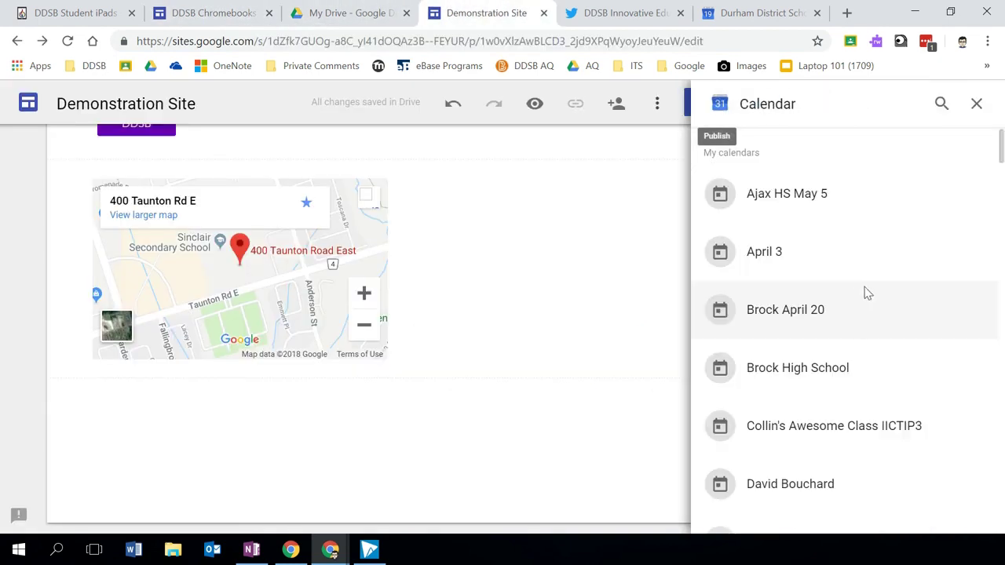
pyautogui.scroll(-1, 841, 392)
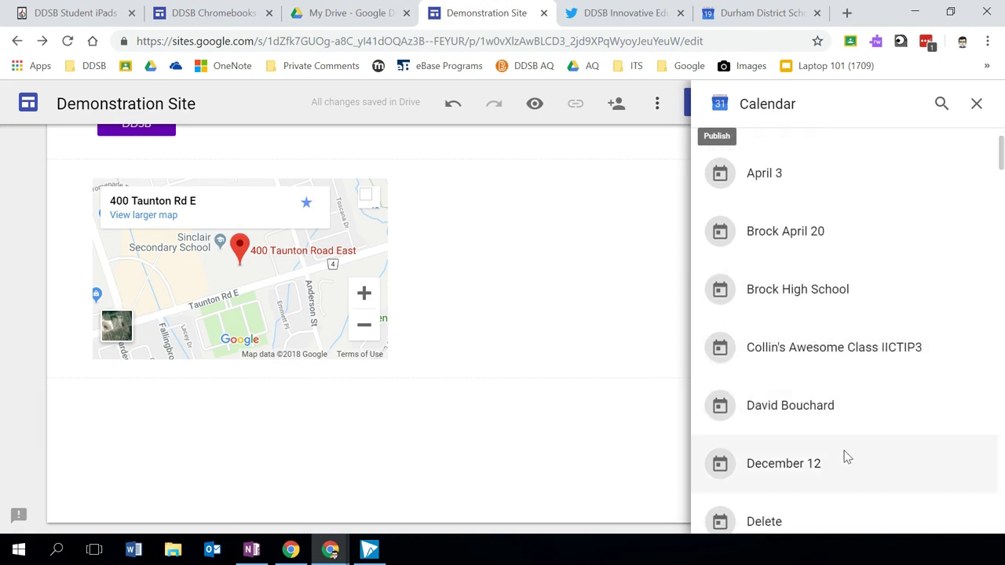
pyautogui.scroll(1, 830, 358)
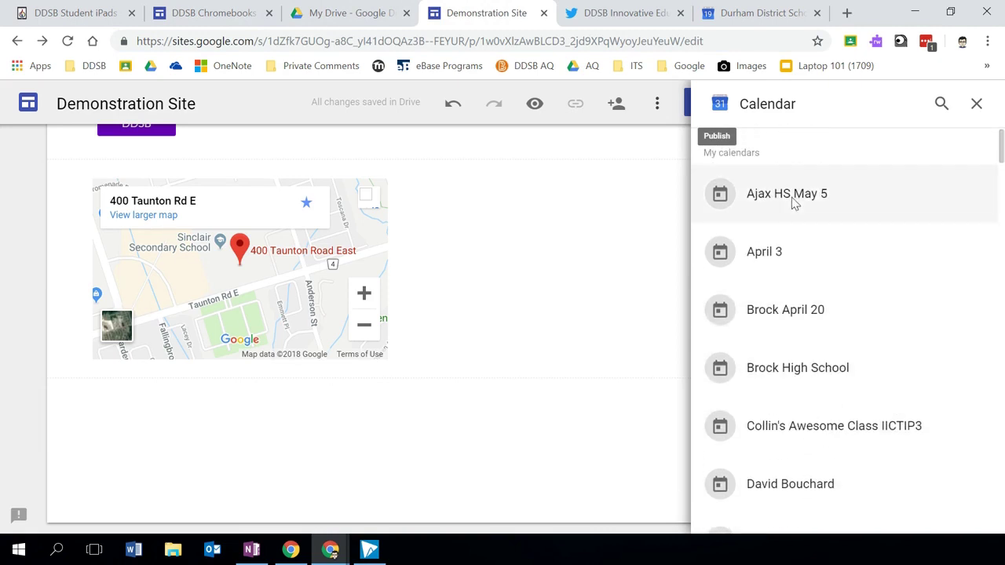
pyautogui.click(791, 198)
pyautogui.click(960, 516)
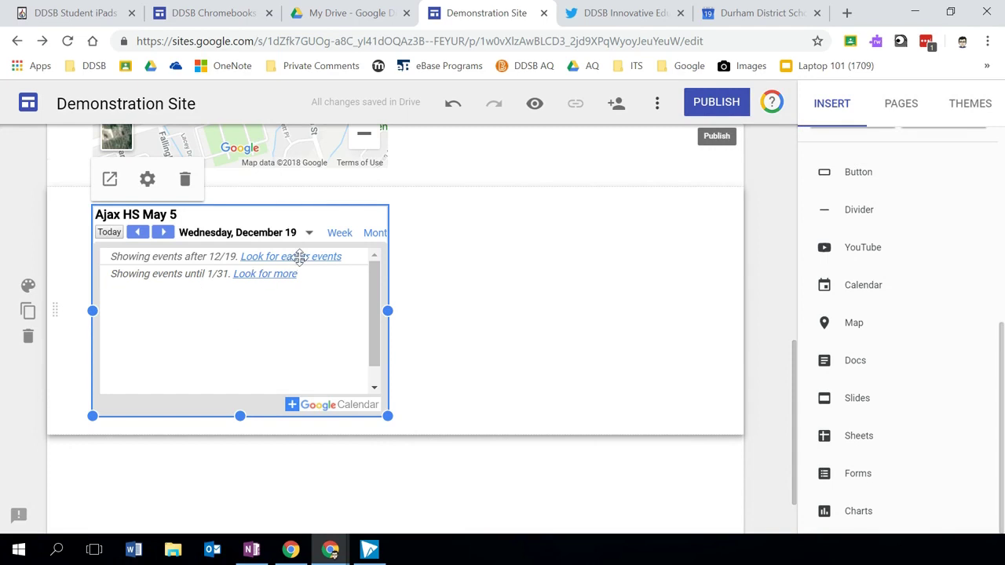
pyautogui.moveTo(260, 325); pyautogui.dragTo(521, 374)
pyautogui.scroll(-1, 770, 370)
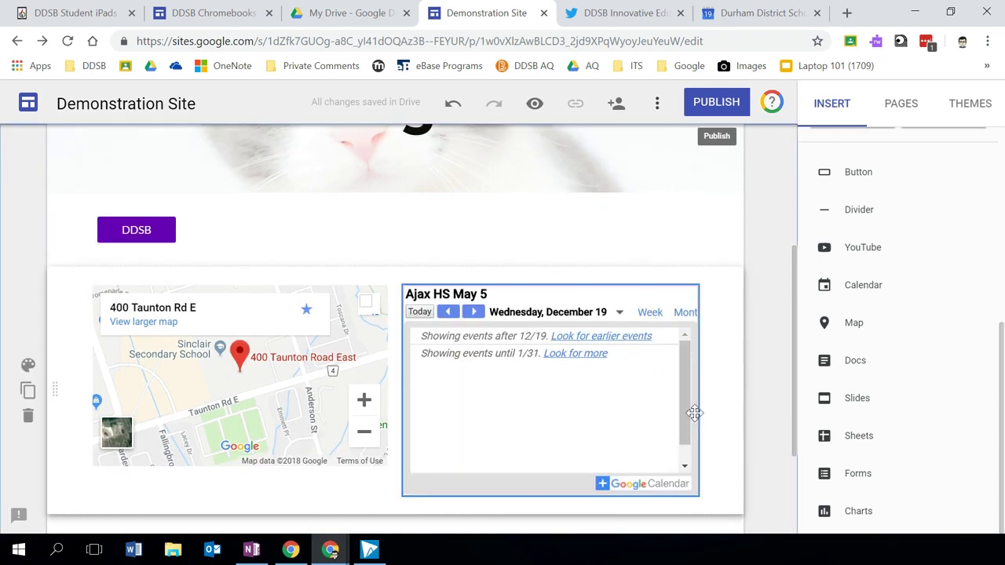
# Add the three-column image-and-text layout and place the calendar in its third slot and the map in its middle slot.
pyautogui.scroll(8, 868, 410)
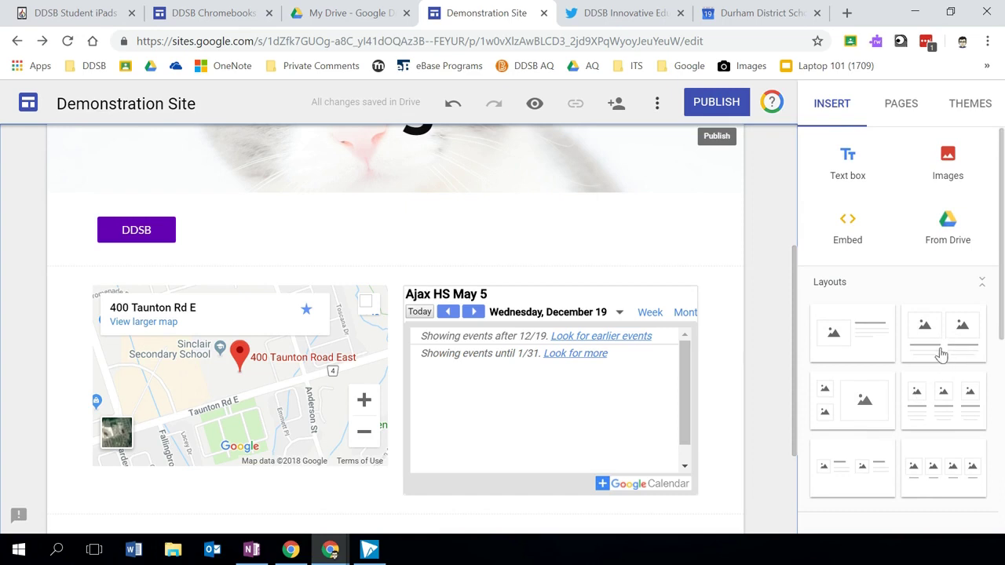
pyautogui.click(955, 402)
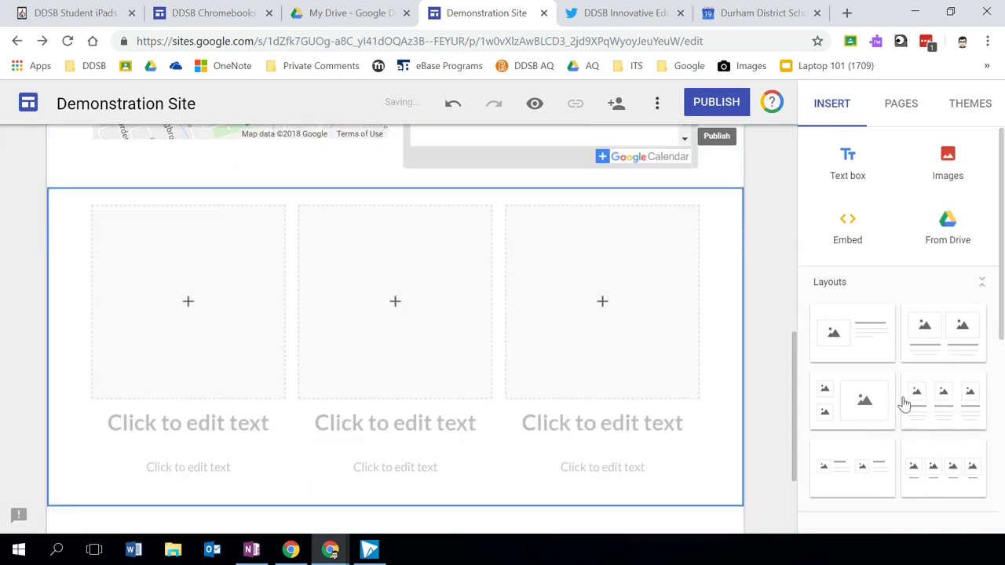
pyautogui.moveTo(531, 246); pyautogui.dragTo(565, 354)
pyautogui.moveTo(302, 191); pyautogui.dragTo(372, 347)
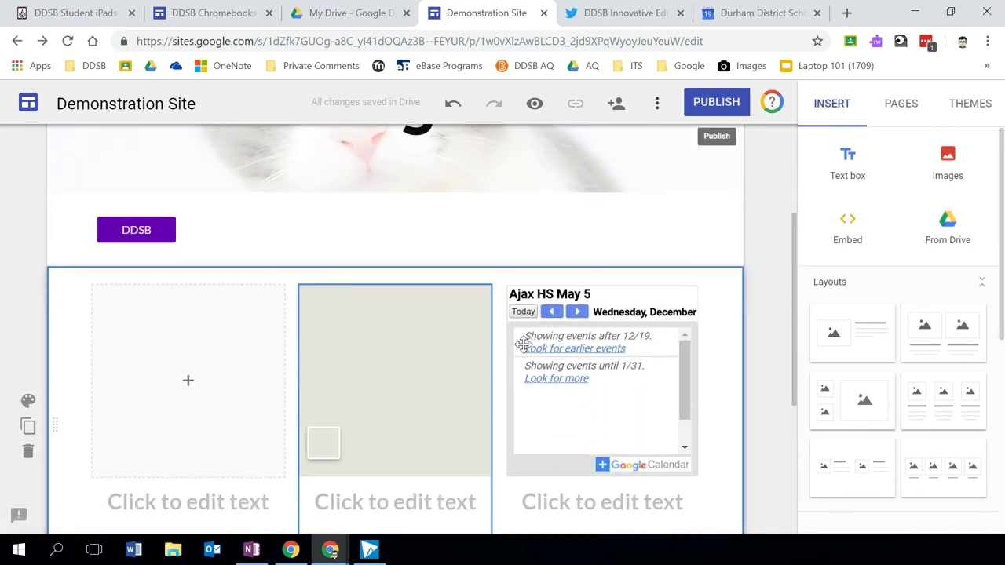
# Search YouTube for cats and place the video Funny Cats Annoying Babies and Babies Annoying Cats (PART 05) in the layout's first slot.
pyautogui.click(189, 380)
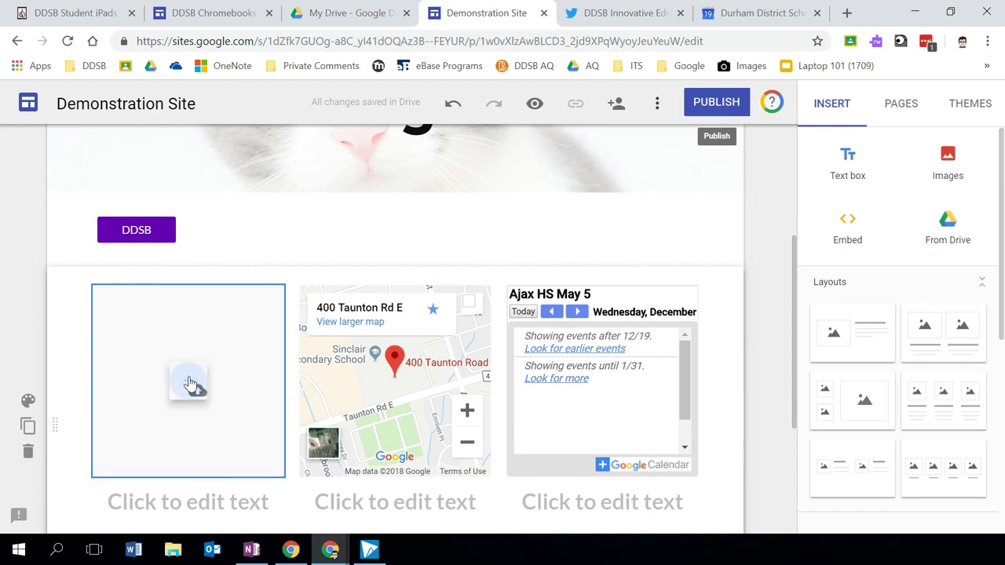
pyautogui.click(219, 434)
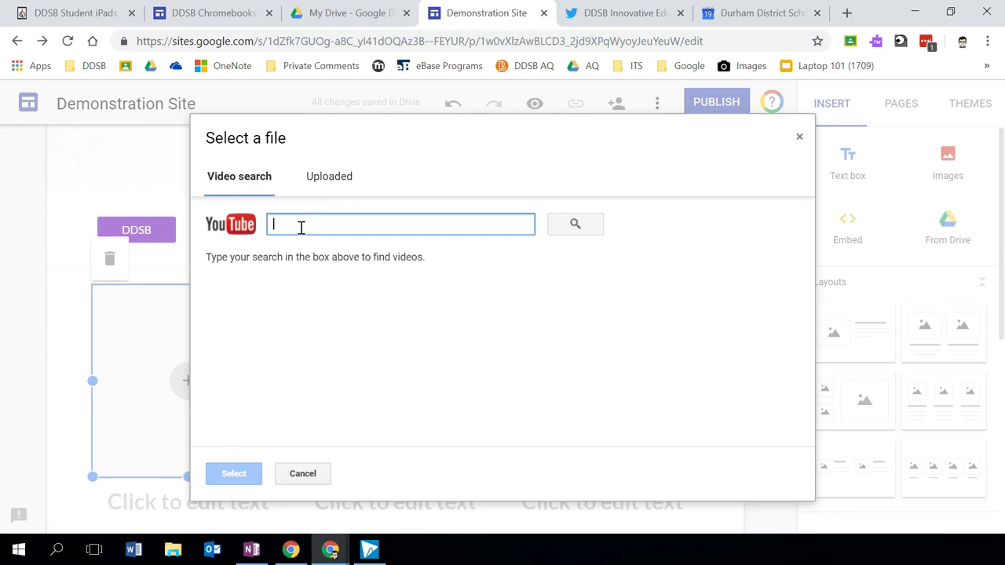
pyautogui.write('cats')
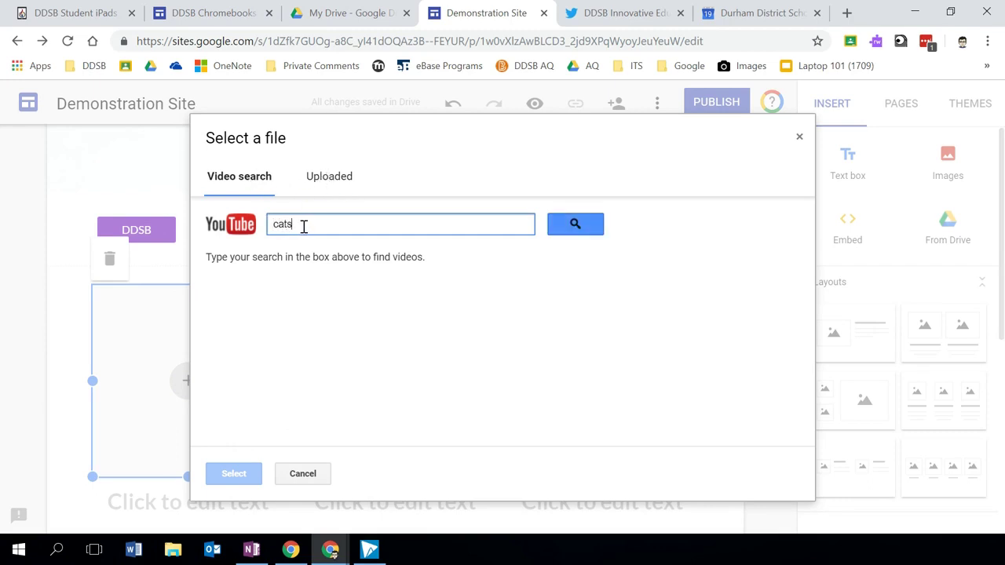
pyautogui.press('Return')
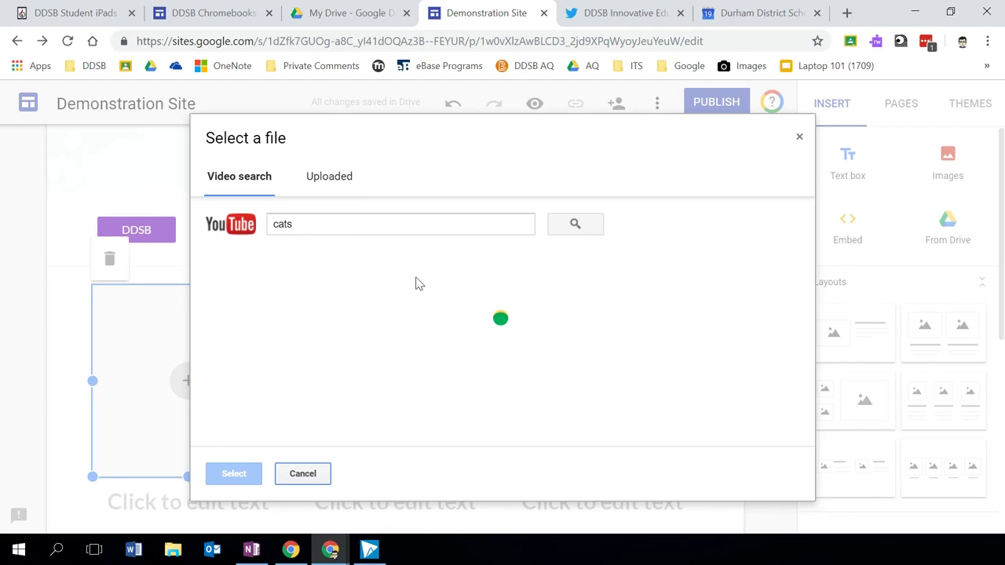
pyautogui.click(374, 294)
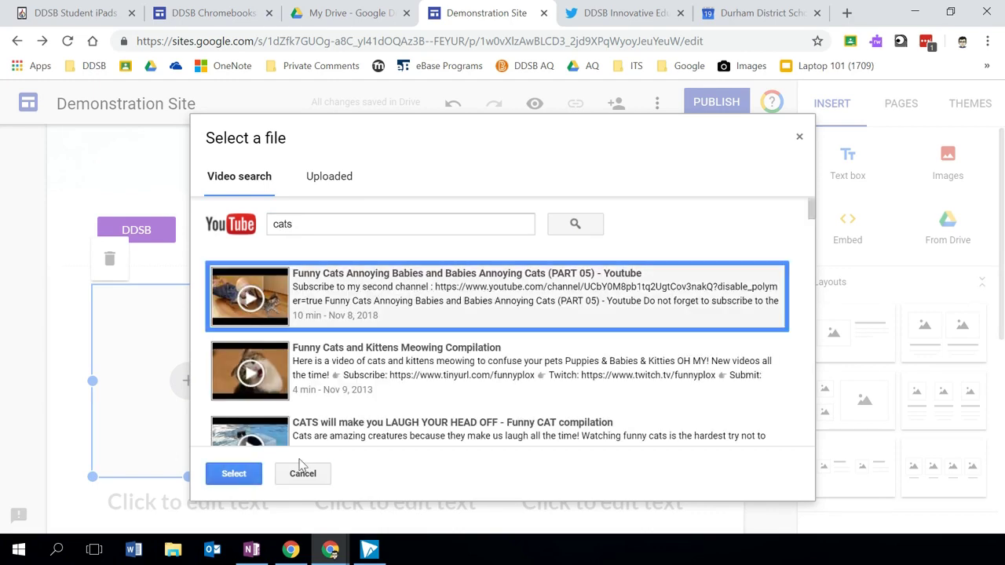
pyautogui.click(235, 473)
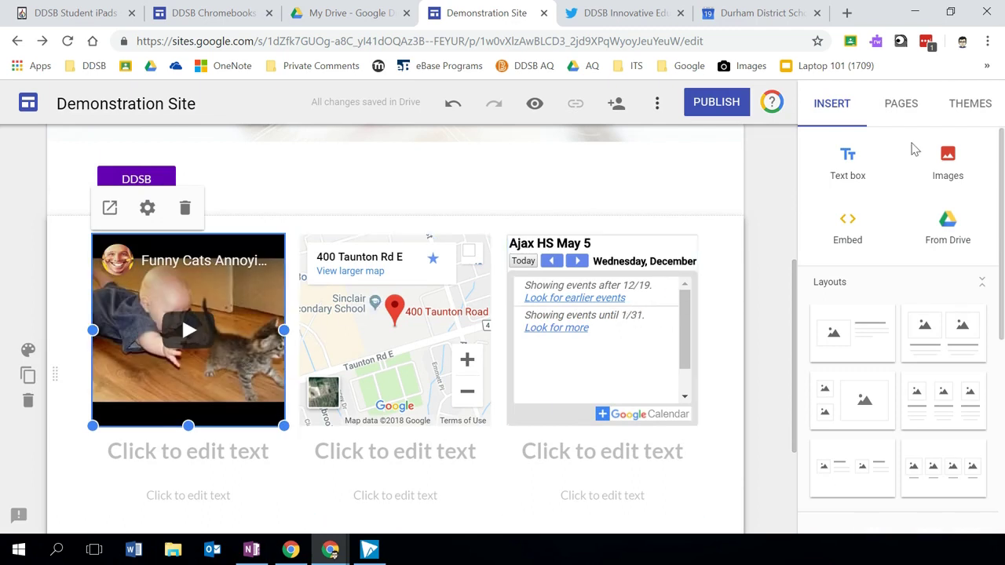
# Preview My Sub Page with its video, map and calendar, show the calendar by month, and return to the editor.
pyautogui.click(534, 103)
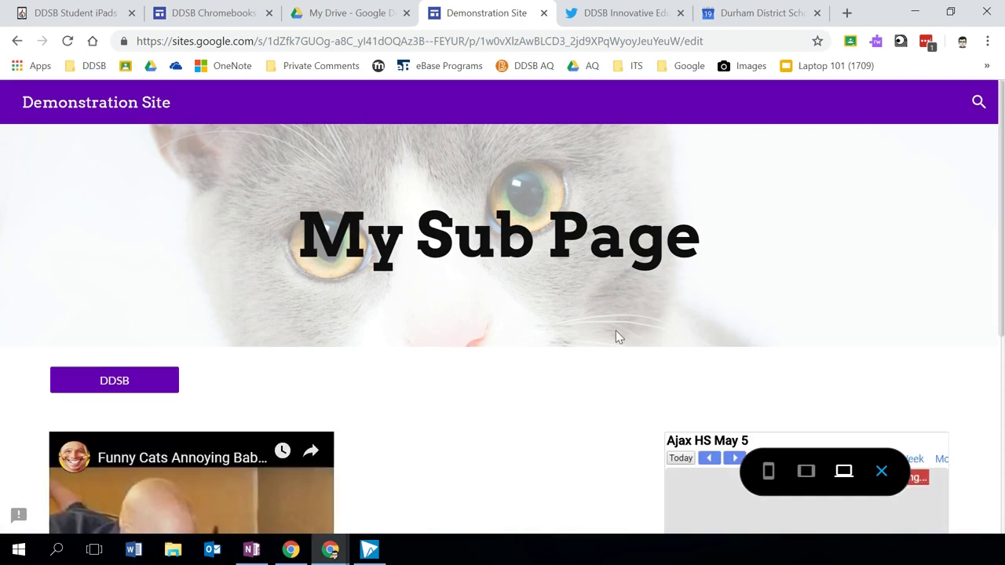
pyautogui.scroll(-2, 604, 339)
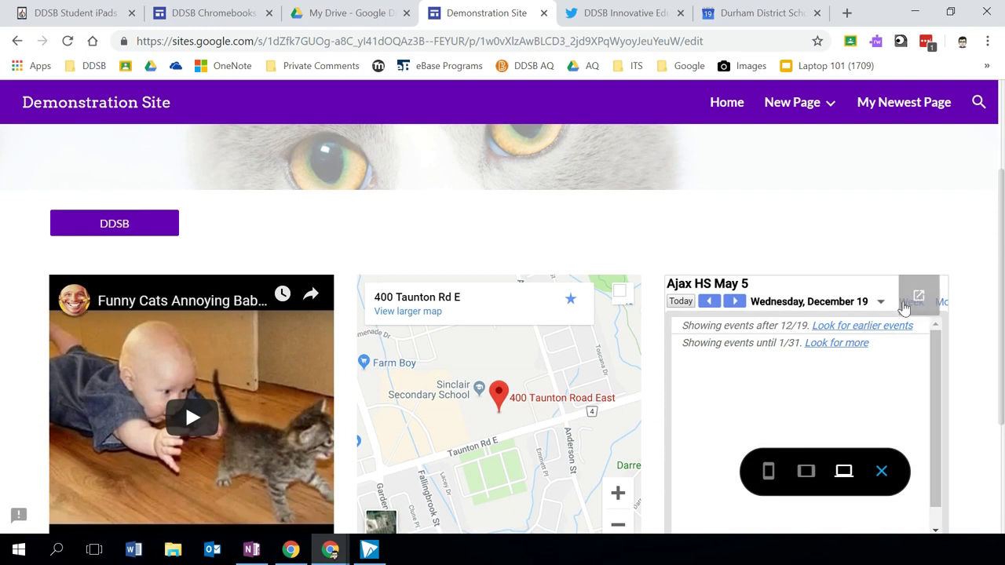
pyautogui.click(943, 303)
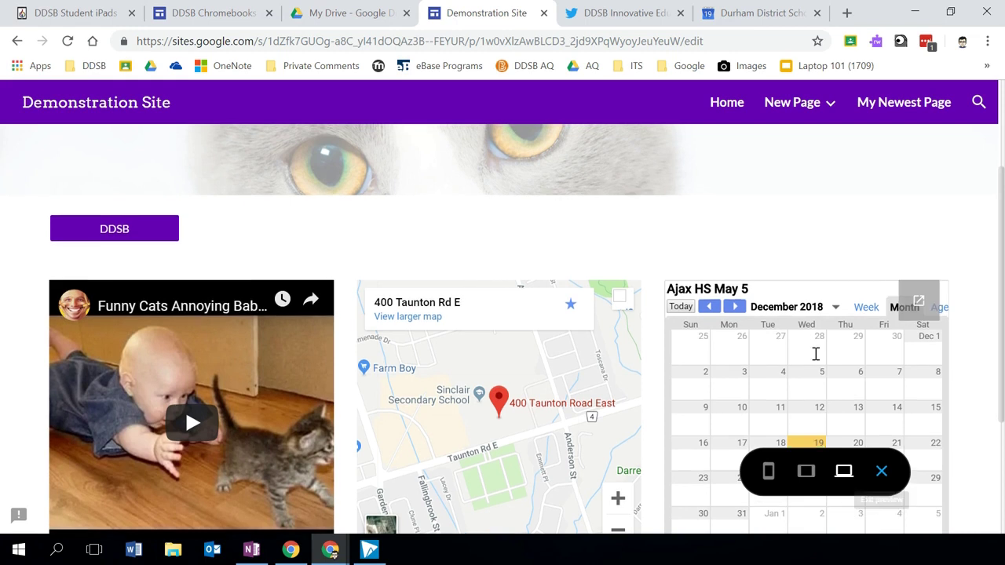
pyautogui.scroll(1, 863, 361)
pyautogui.scroll(-1, 201, 428)
pyautogui.scroll(-1, 201, 428)
pyautogui.scroll(2, 185, 299)
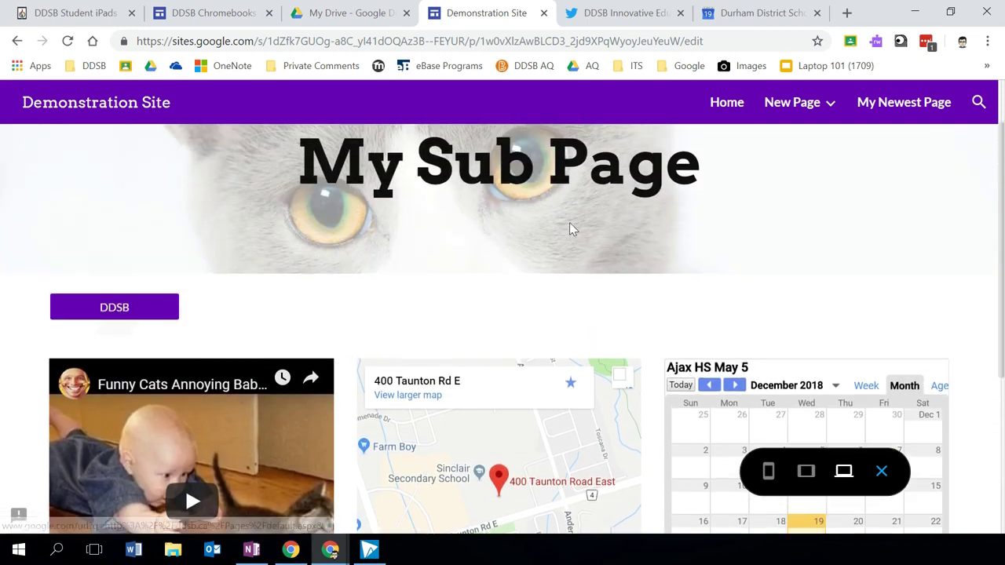
pyautogui.scroll(1, 667, 229)
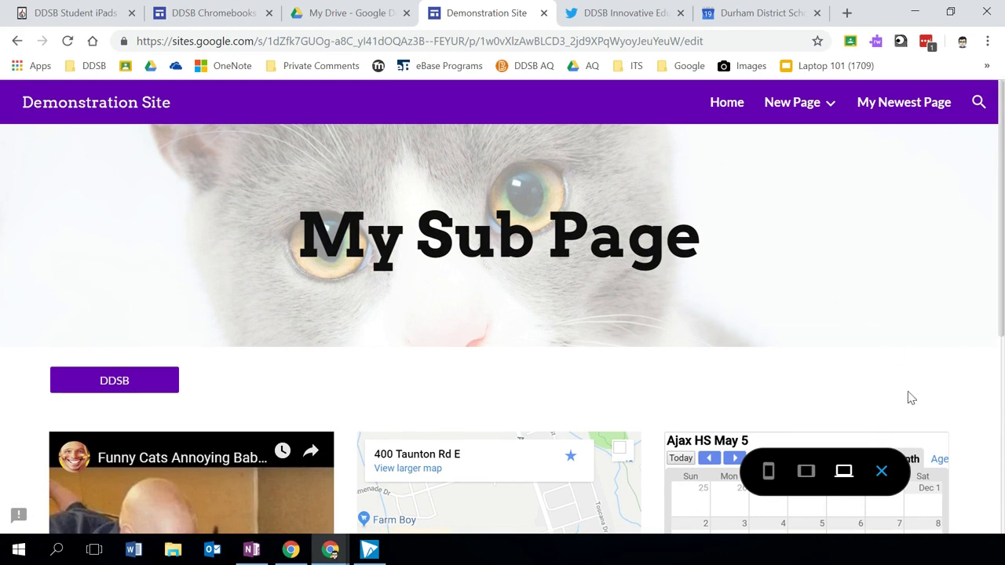
pyautogui.click(881, 471)
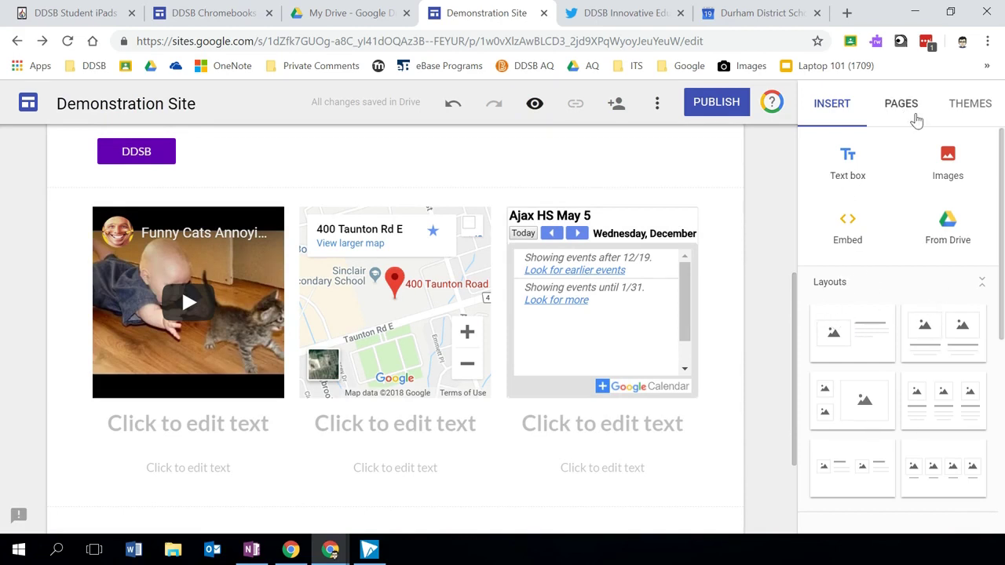
# Insert the Student Gmail Survey form from Drive below the three-column layout on My Sub Page.
pyautogui.scroll(-1, 933, 225)
pyautogui.scroll(-4, 926, 354)
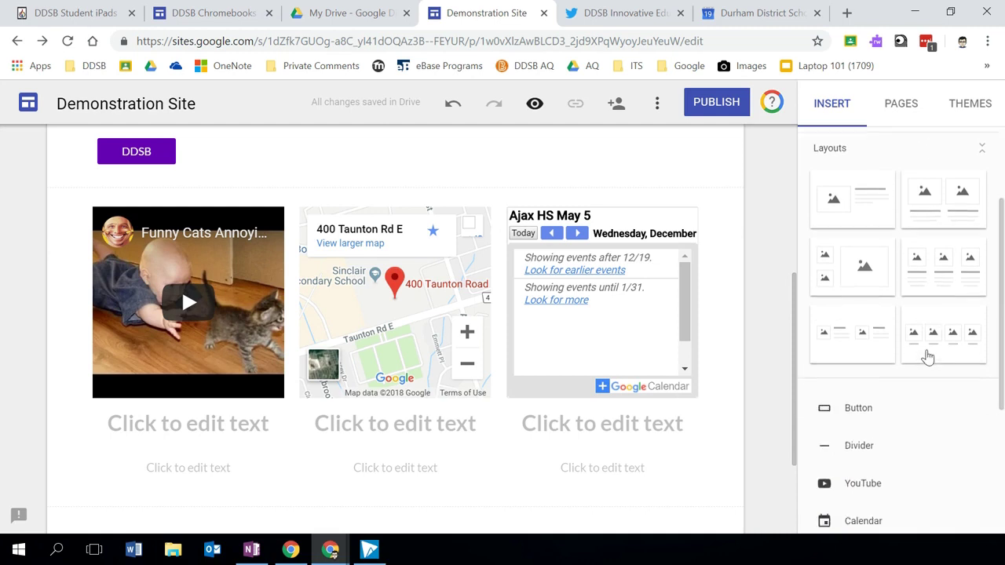
pyautogui.scroll(-1, 885, 459)
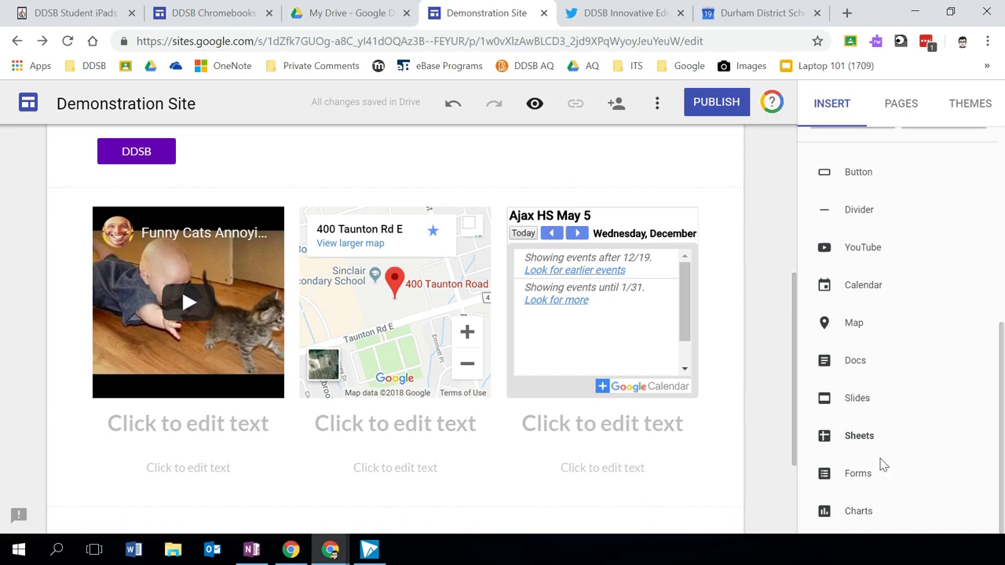
pyautogui.click(858, 475)
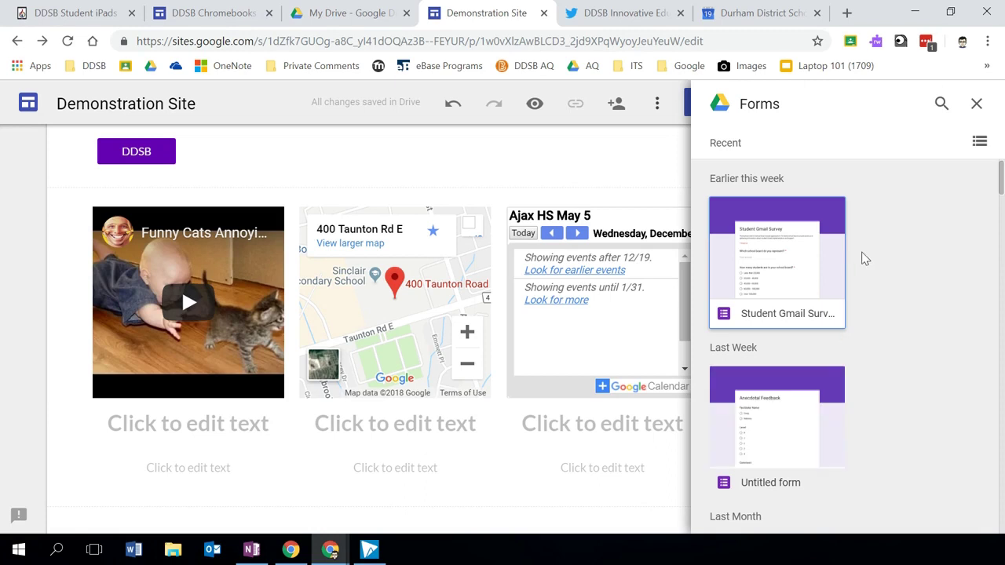
pyautogui.click(776, 258)
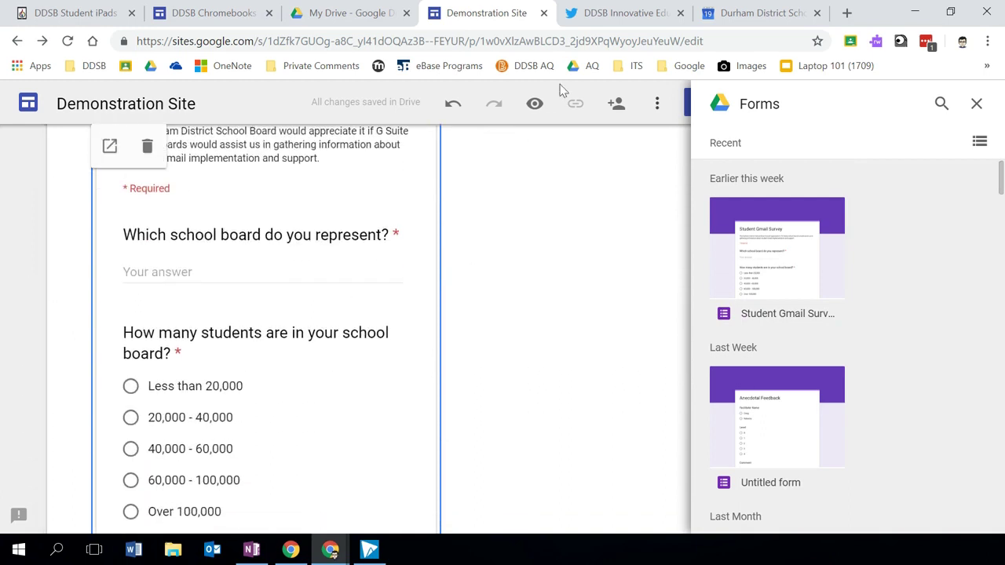
# Preview the page with the embedded survey, undo the form's insertion and close the list of forms.
pyautogui.click(535, 104)
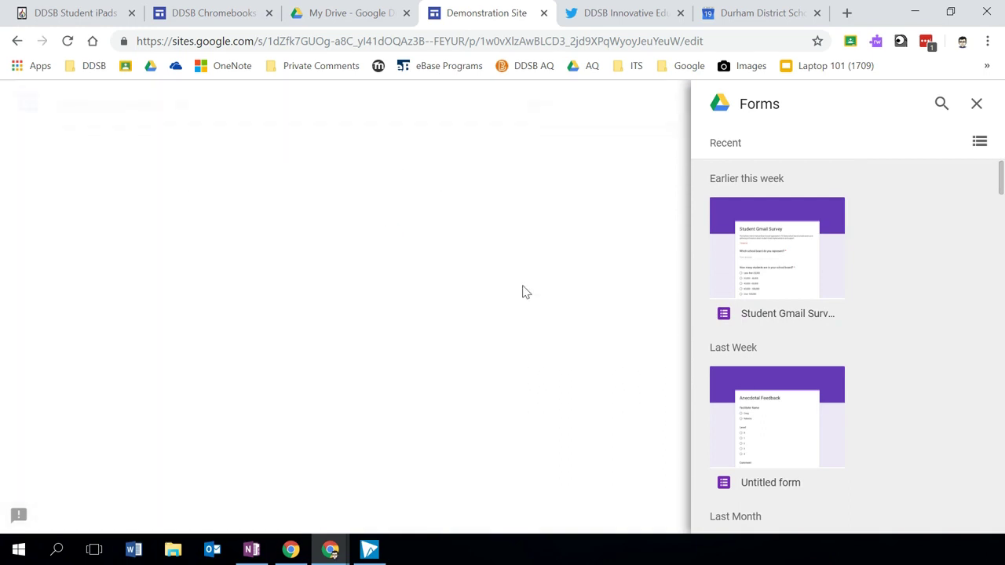
pyautogui.scroll(-15, 467, 361)
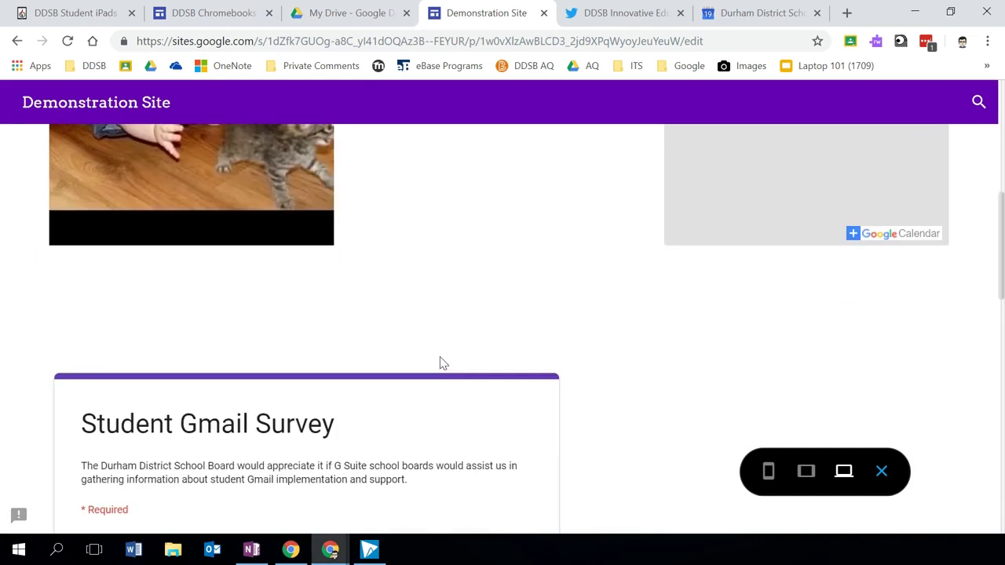
pyautogui.scroll(10, 386, 382)
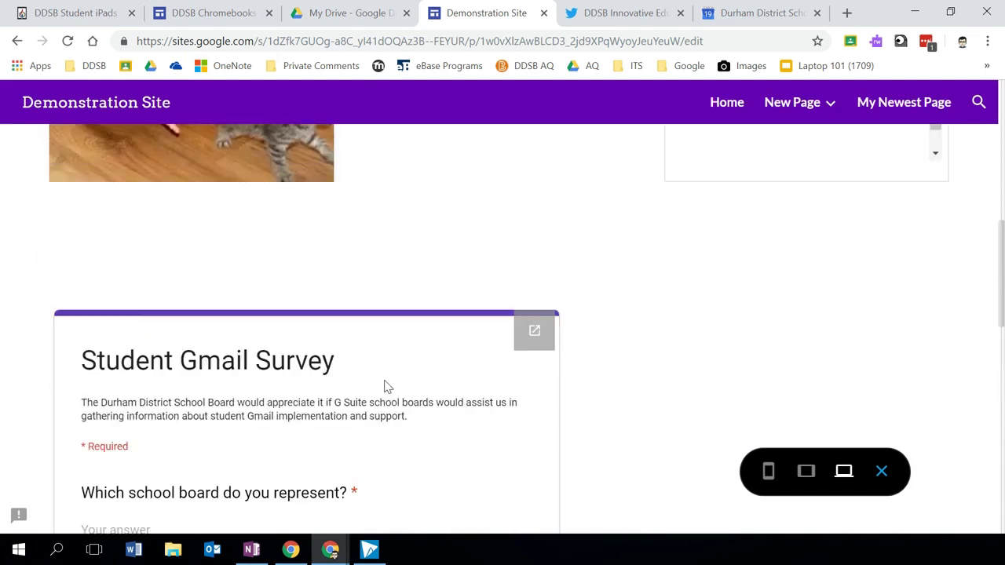
pyautogui.click(882, 463)
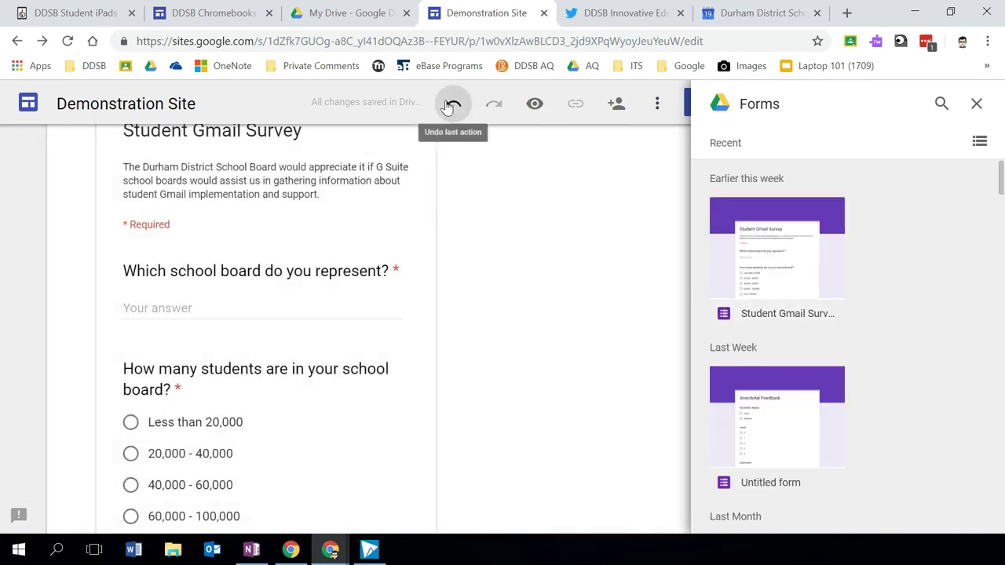
pyautogui.click(453, 103)
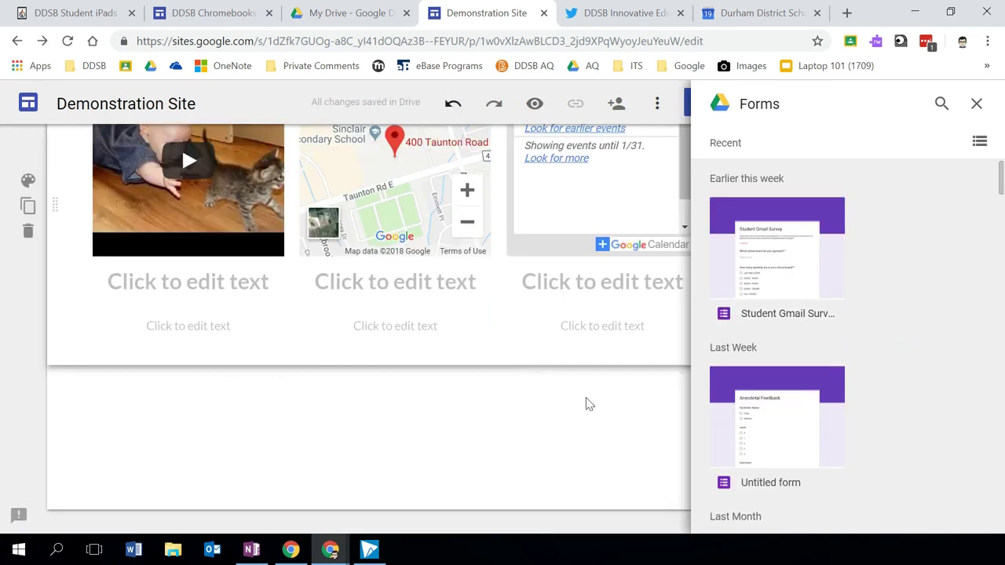
pyautogui.click(976, 104)
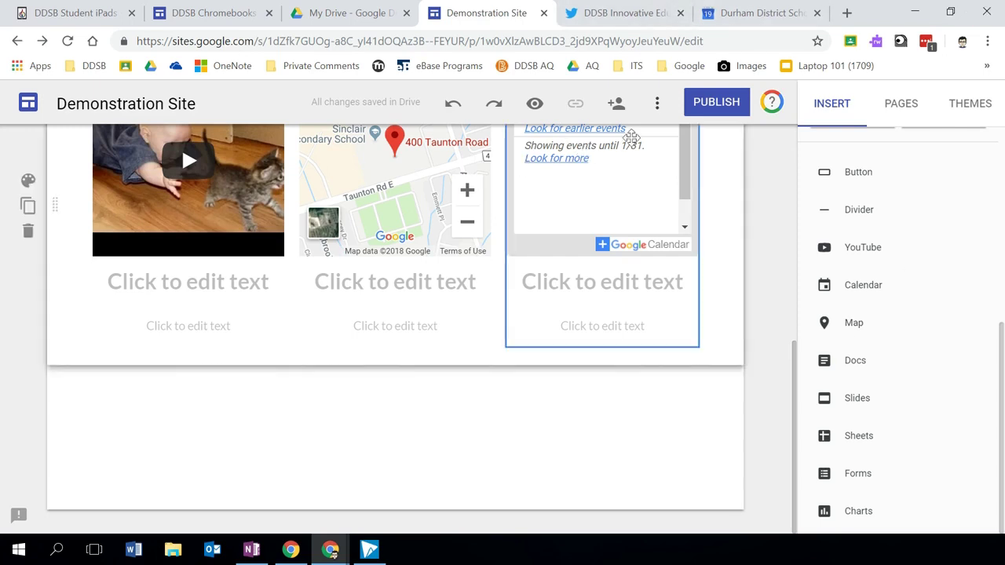
# Look at the additional site options, such as analytics, duplicating the site and adding a favicon, and close them.
pyautogui.click(655, 105)
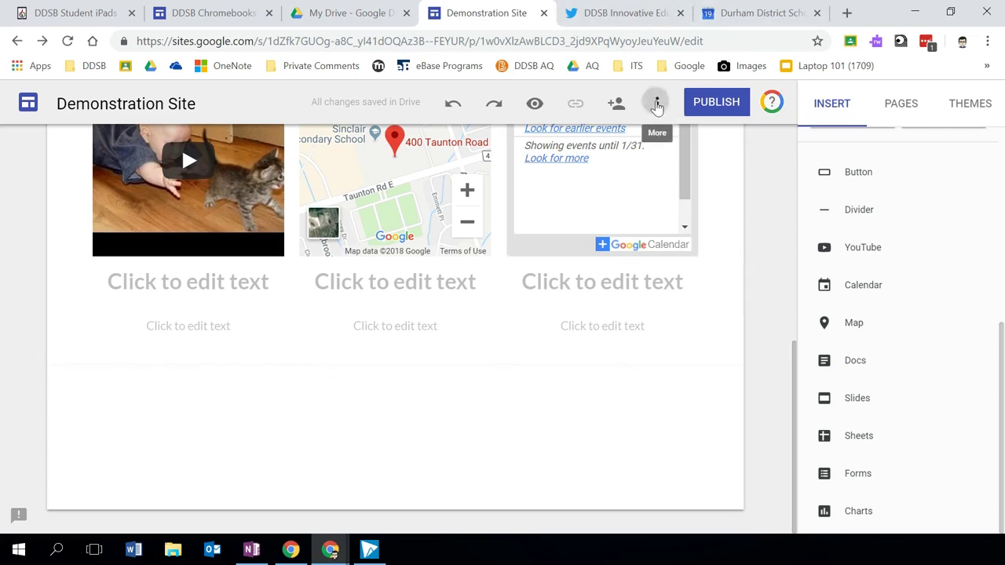
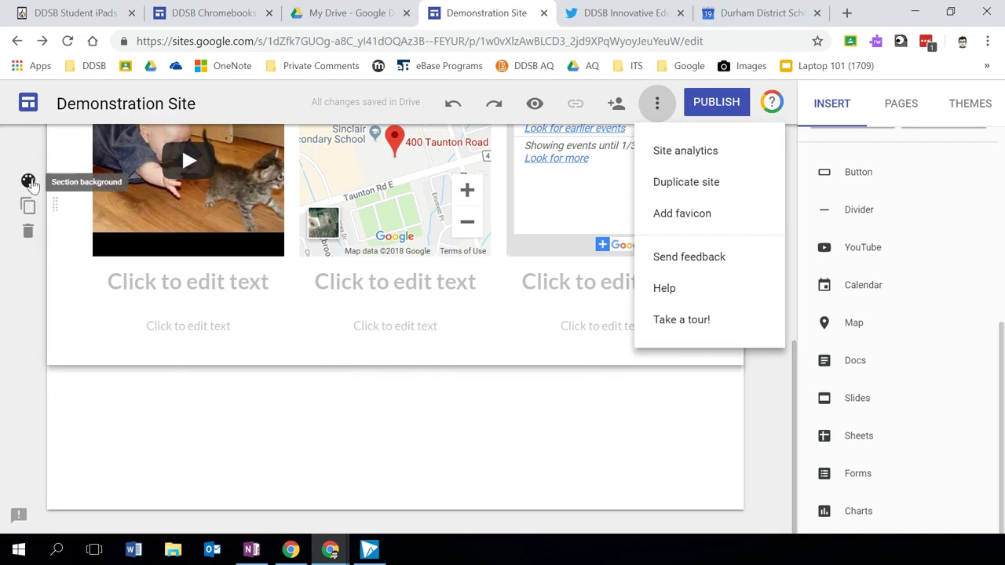
pyautogui.scroll(5, 78, 132)
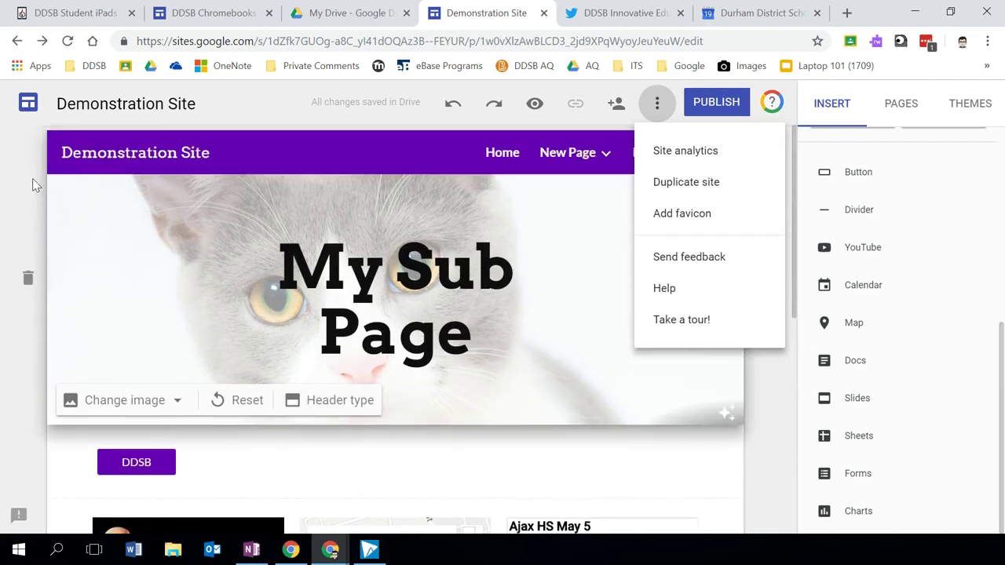
pyautogui.click(119, 202)
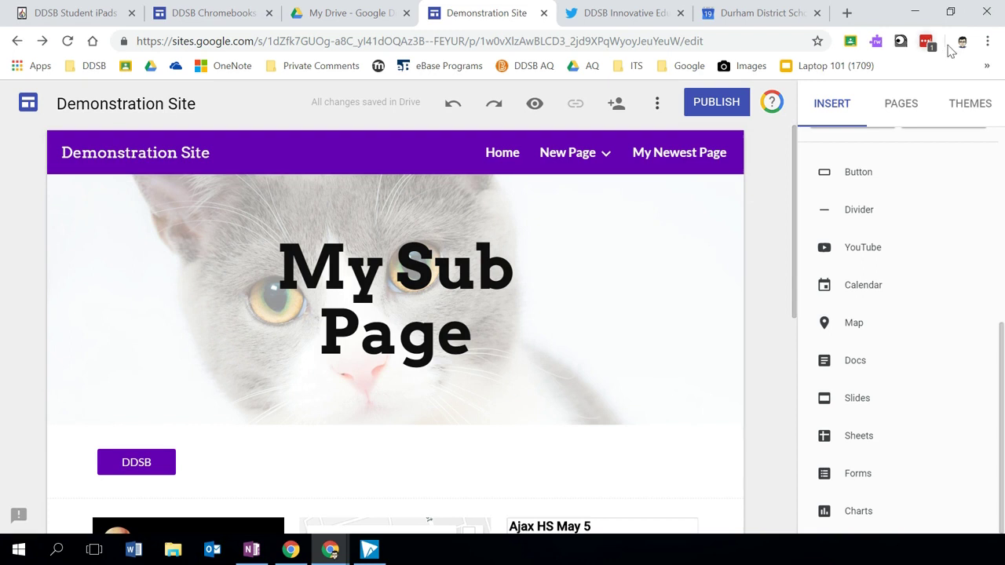
# Upload the cartoon face image from the desktop's Google Sites folder as the site logo.
pyautogui.moveTo(47, 181)
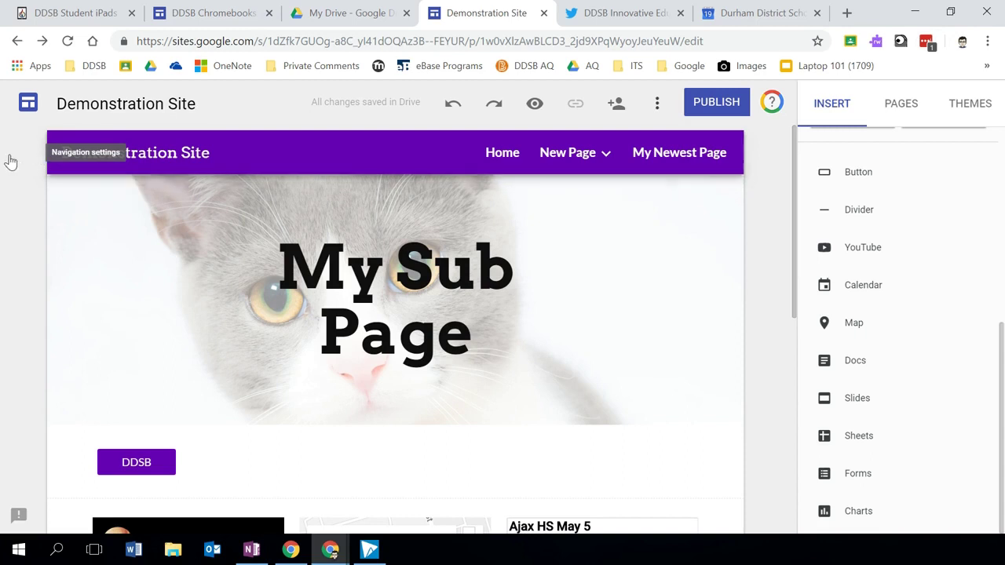
pyautogui.click(120, 201)
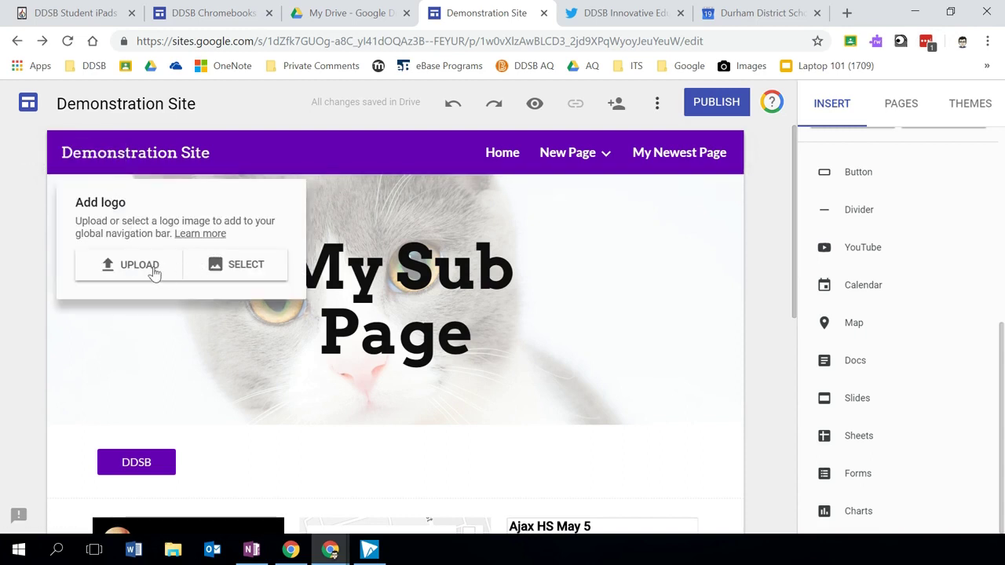
pyautogui.click(129, 268)
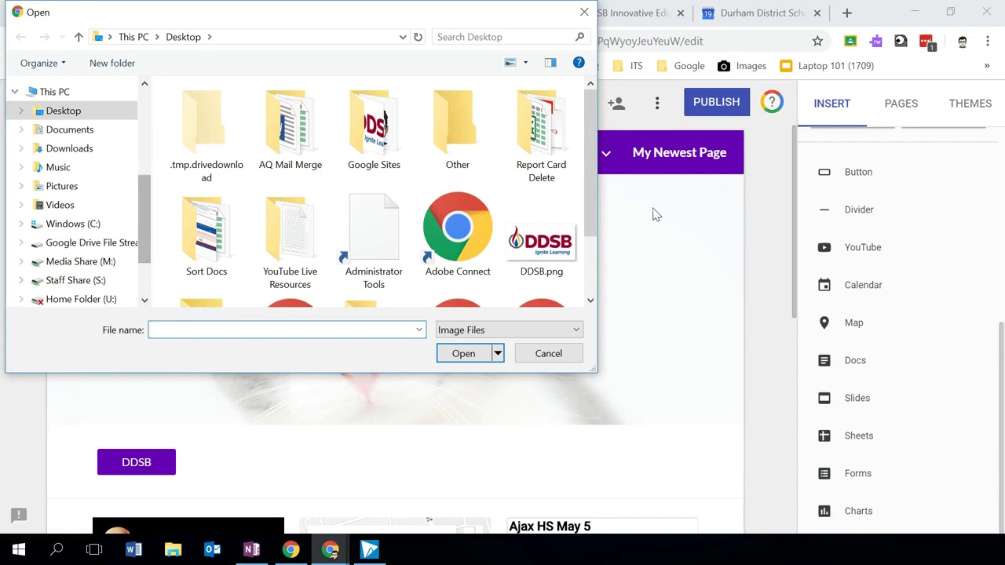
pyautogui.scroll(-1, 494, 222)
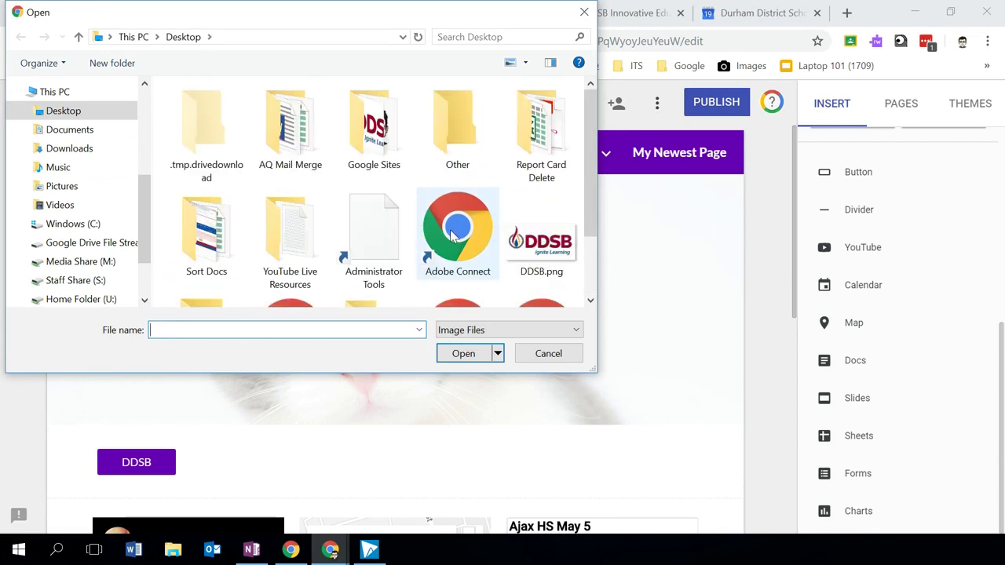
pyautogui.doubleClick(385, 132)
pyautogui.doubleClick(212, 131)
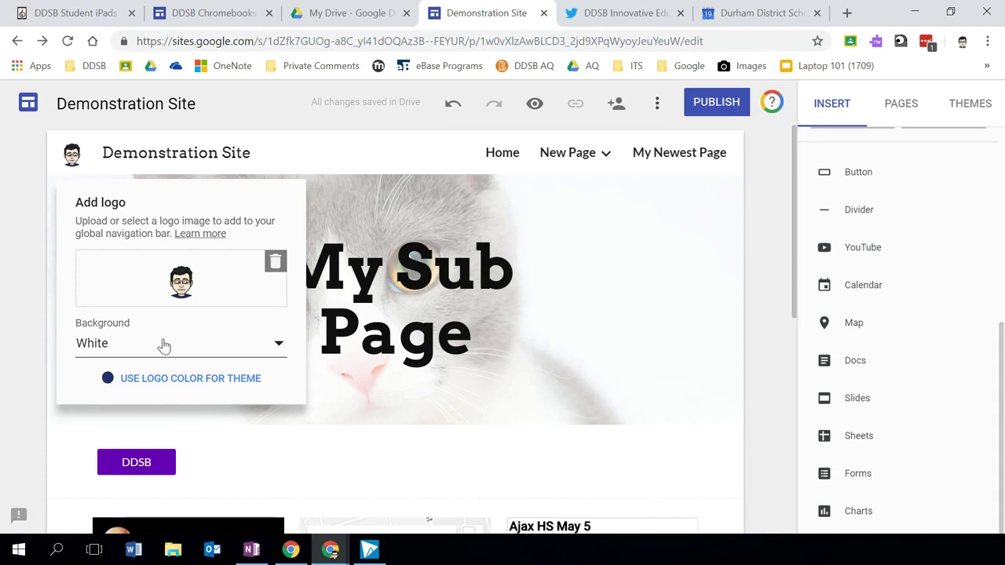
pyautogui.click(243, 424)
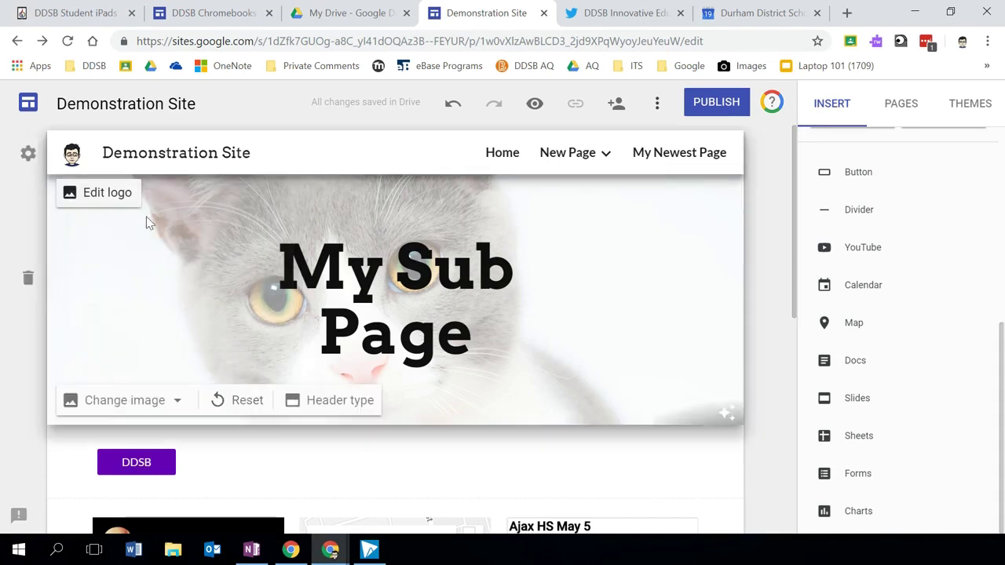
# Take the guided tour of the editor through Add content and Move things around, and close it.
pyautogui.moveTo(575, 157)
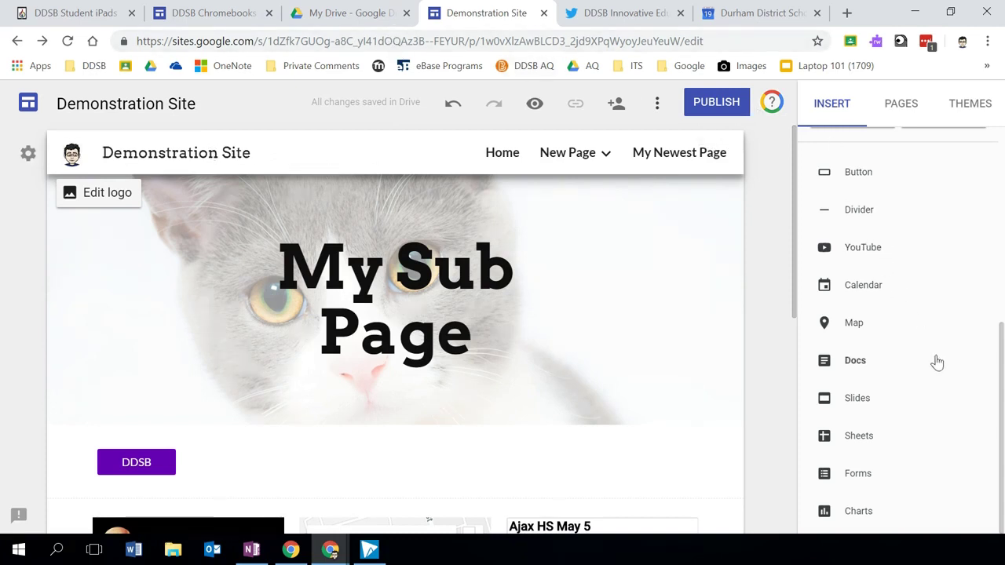
pyautogui.click(657, 103)
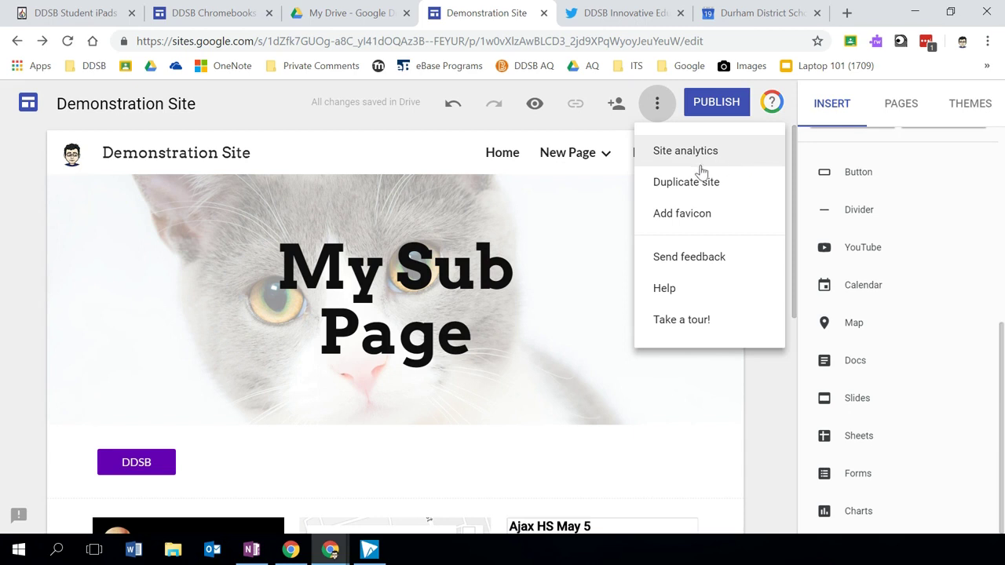
pyautogui.click(712, 323)
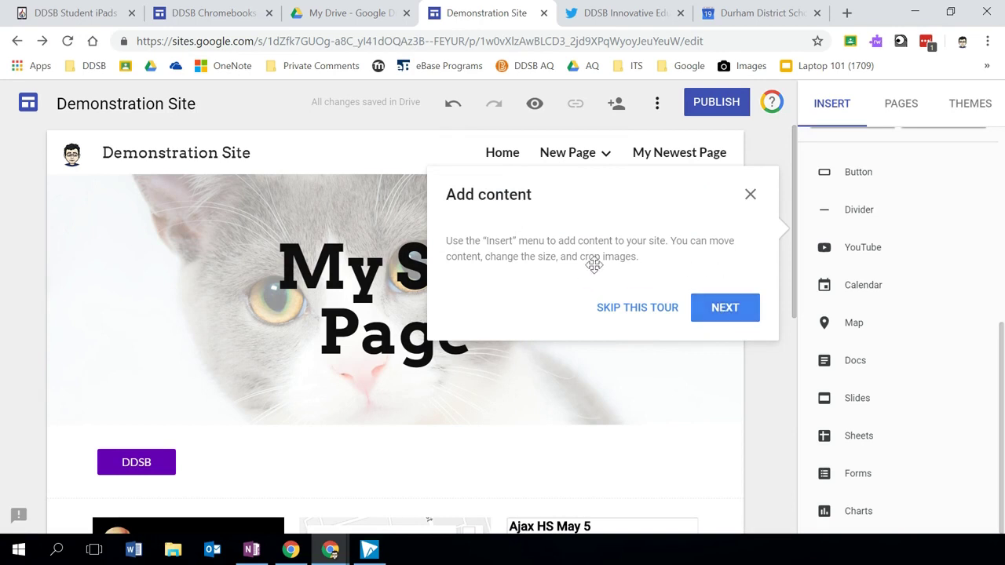
pyautogui.click(729, 307)
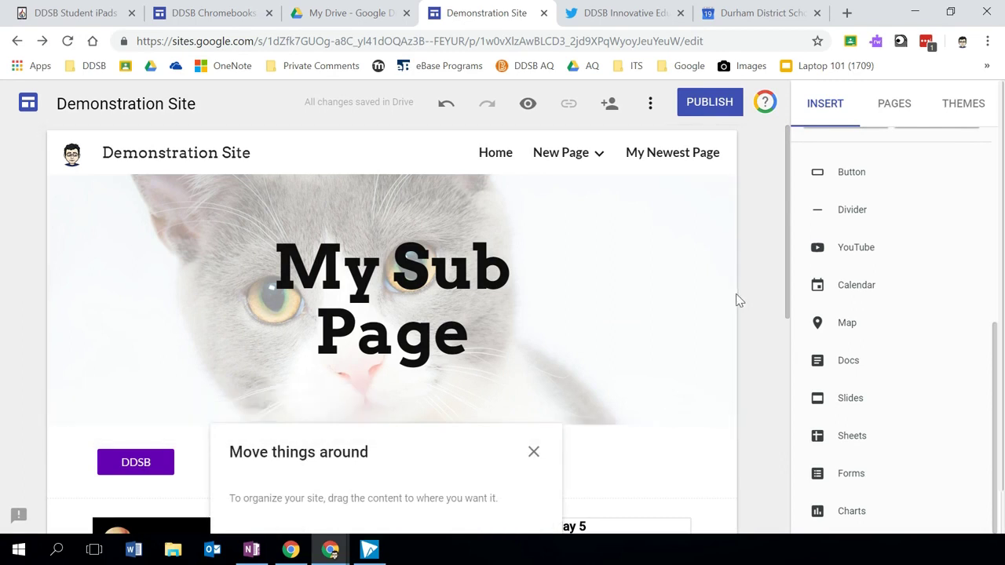
pyautogui.scroll(-2, 599, 350)
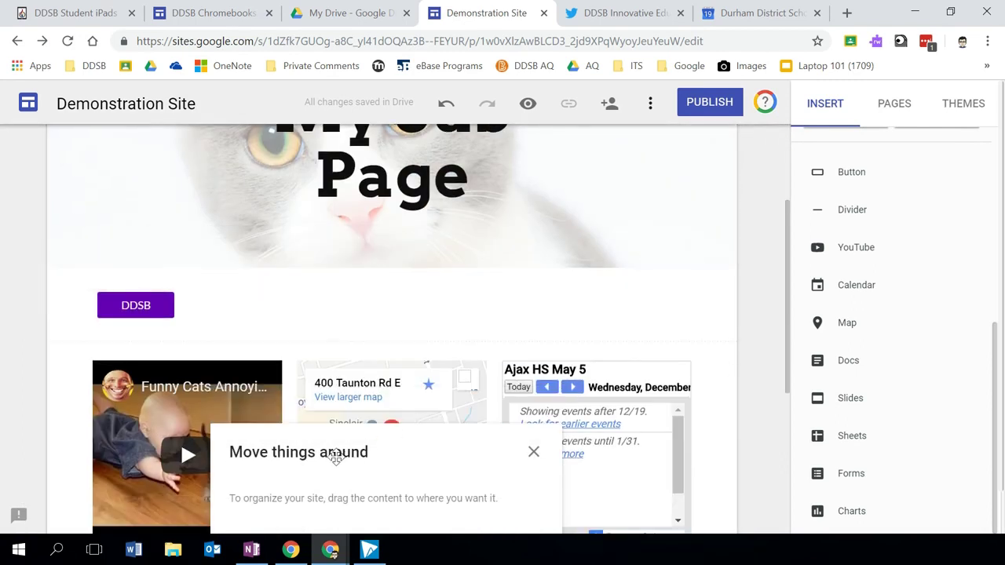
pyautogui.click(533, 455)
# Look at the publishing settings for the site's web address and viewers, and cancel without publishing.
pyautogui.scroll(3, 733, 365)
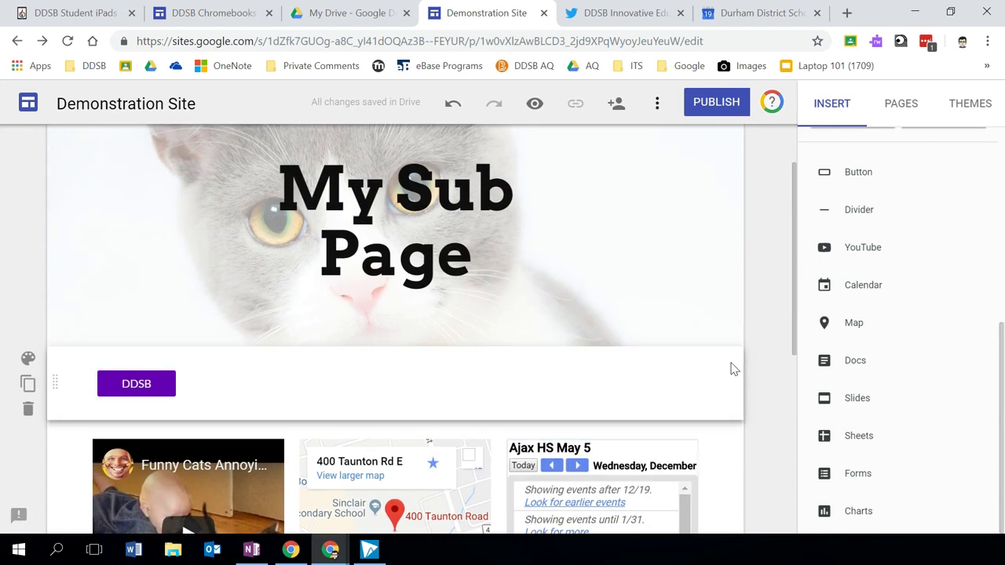
pyautogui.click(719, 113)
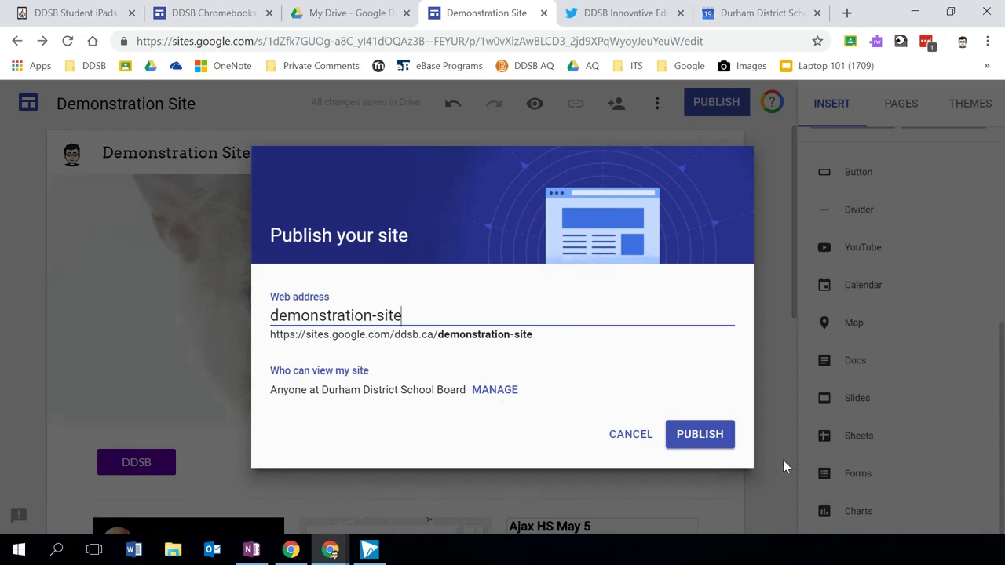
pyautogui.click(633, 437)
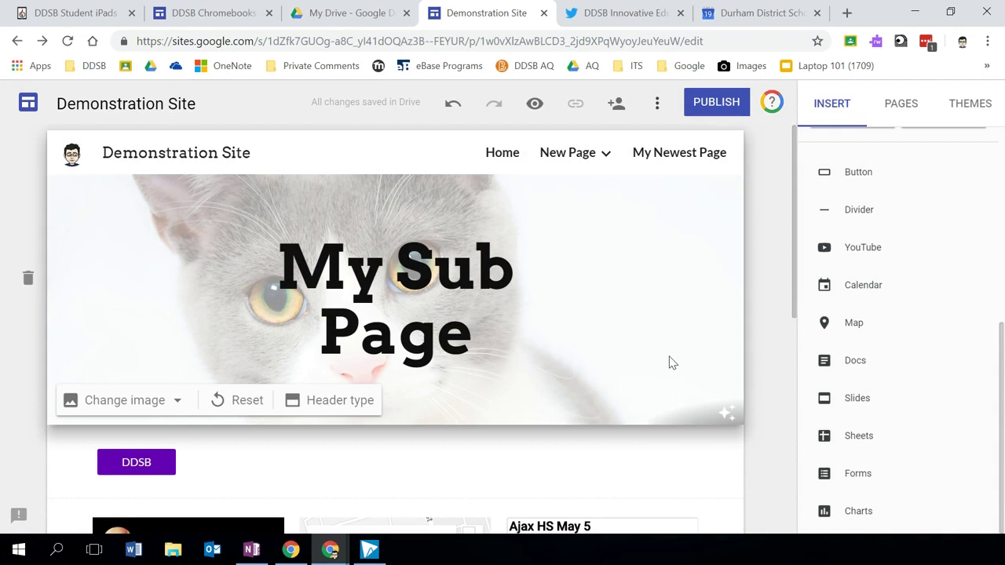